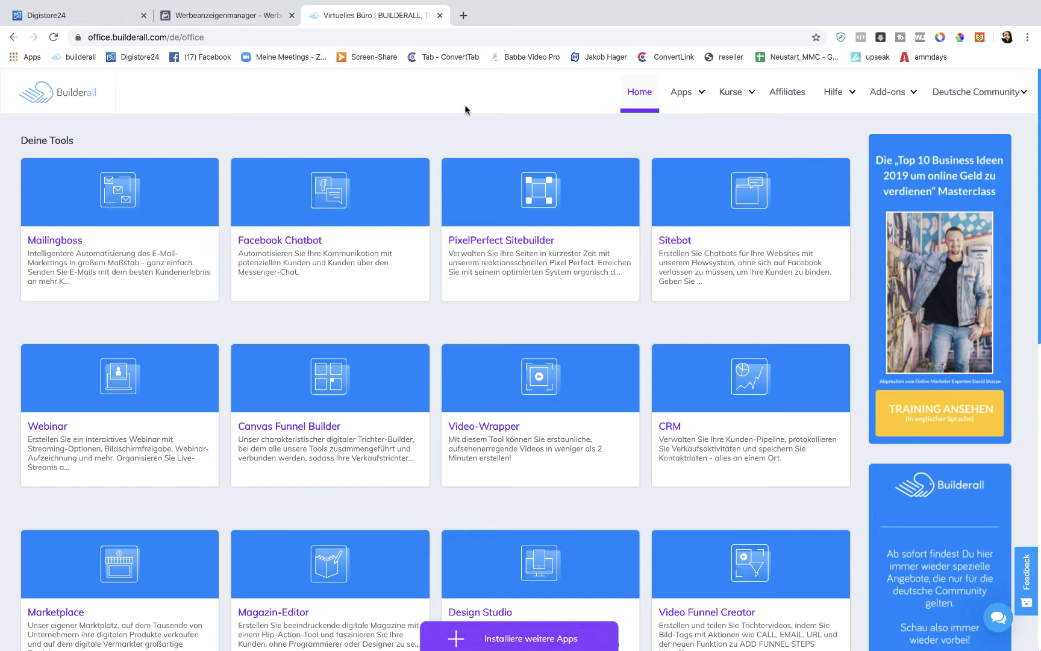
Find the Cheetah Pixel Perfect Responsive Technology (BETA!) tool in the Builderall office and open it
{"action": "scroll", "coordinate": [472, 80], "scroll_direction": "down", "scroll_amount": 3}
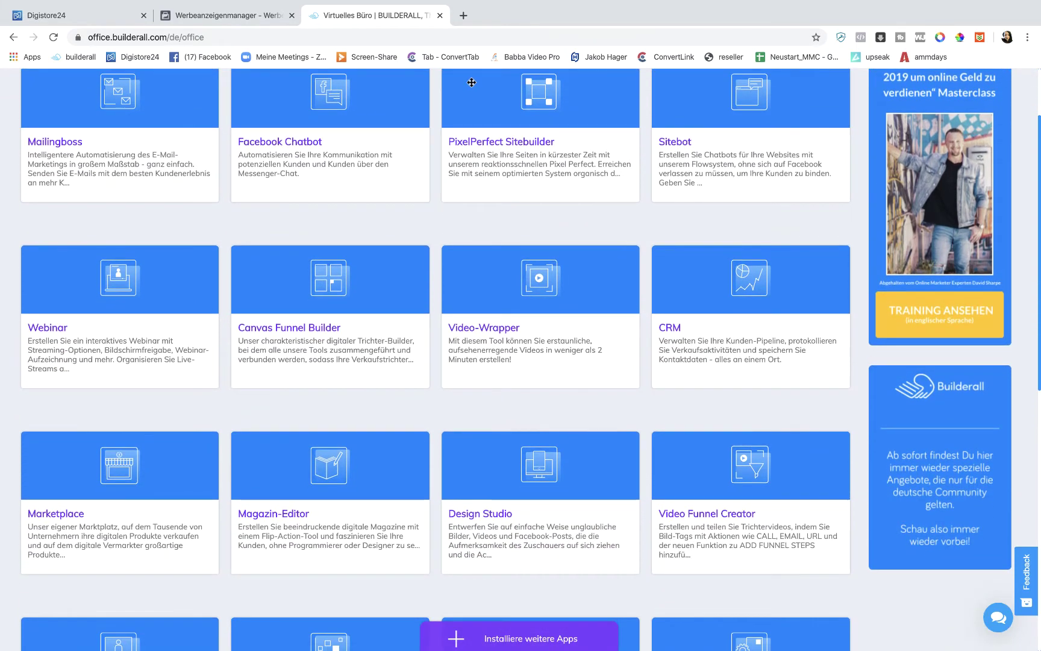
{"action": "scroll", "coordinate": [487, 175], "scroll_direction": "down", "scroll_amount": 6}
{"action": "scroll", "coordinate": [487, 175], "scroll_direction": "down", "scroll_amount": 8}
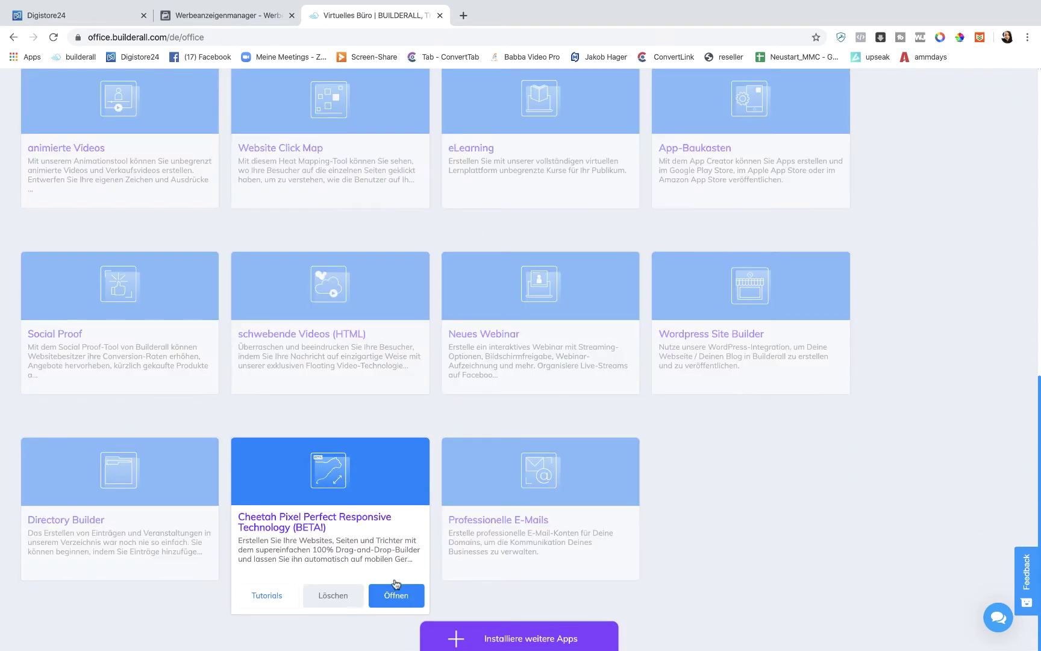
{"action": "left_click", "coordinate": [397, 584]}
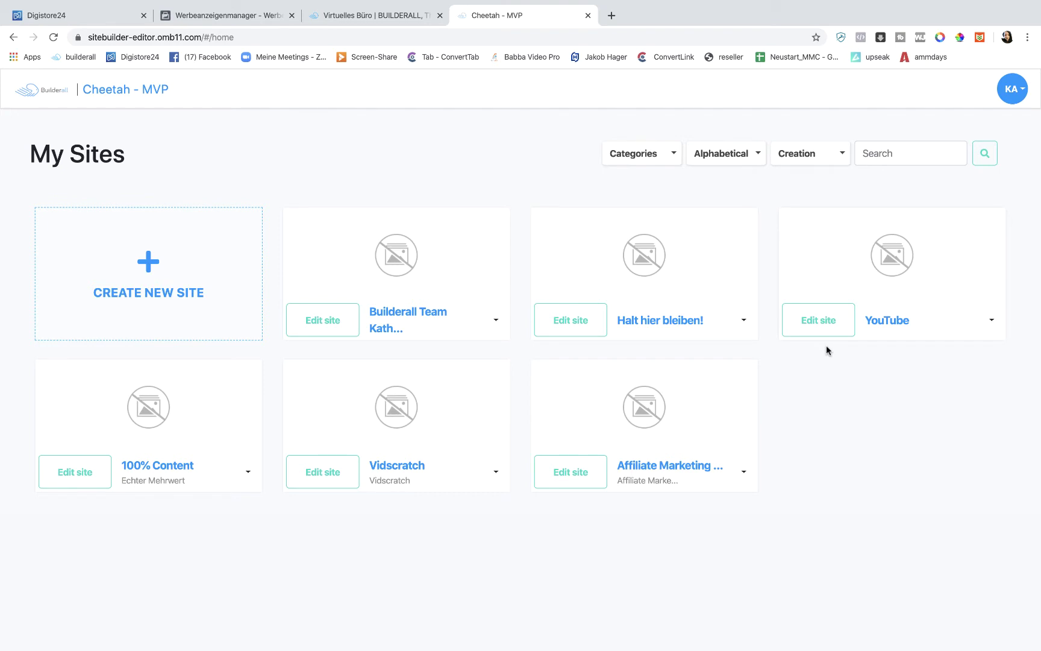
Open the YouTube site's existing page in the editor and look over its headline, video and footer
{"action": "left_click", "coordinate": [828, 329]}
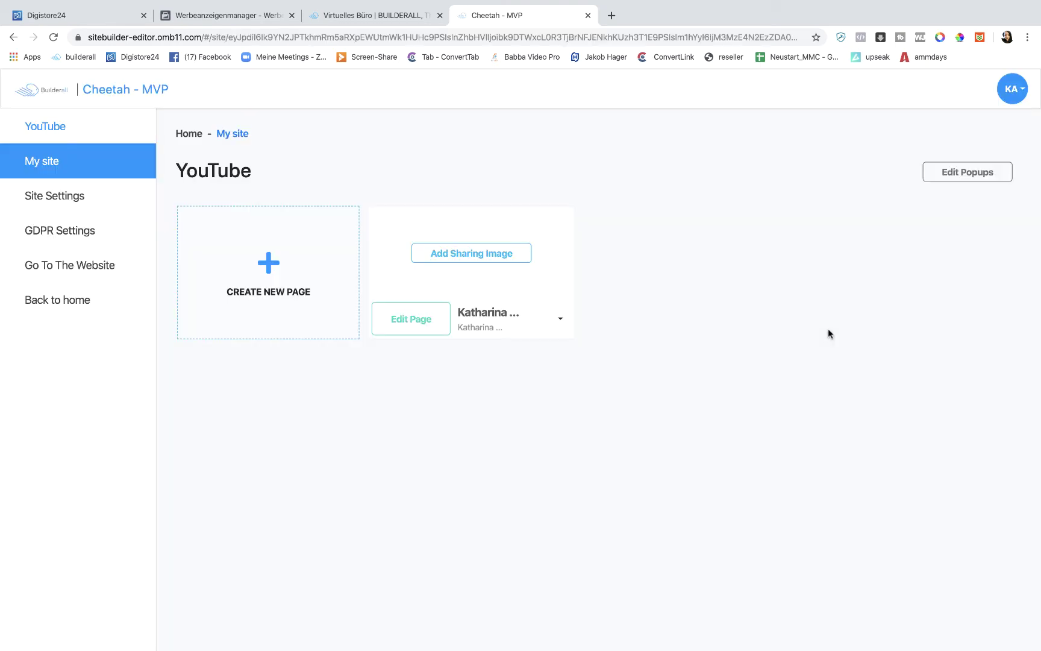
{"action": "left_click", "coordinate": [395, 325]}
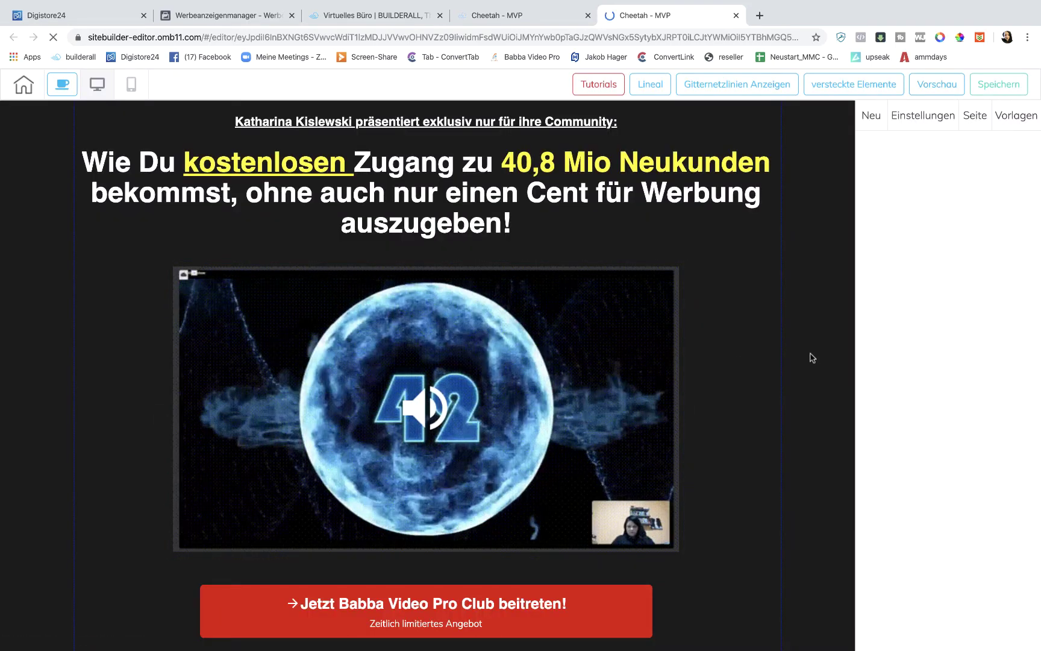
{"action": "scroll", "coordinate": [772, 389], "scroll_direction": "down", "scroll_amount": 5}
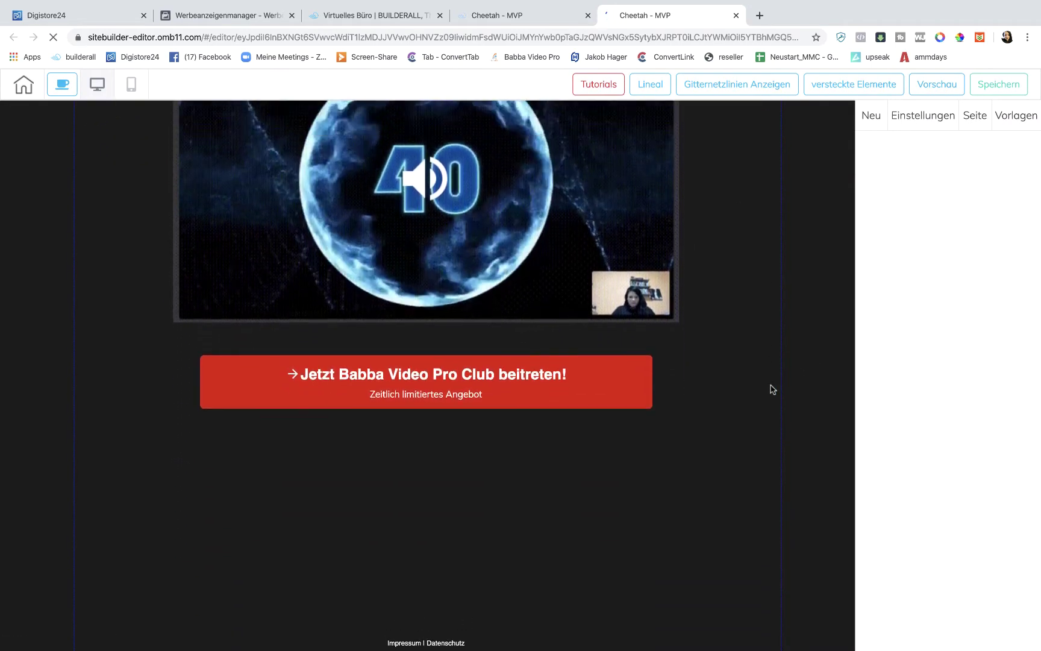
{"action": "scroll", "coordinate": [537, 309], "scroll_direction": "up", "scroll_amount": 5}
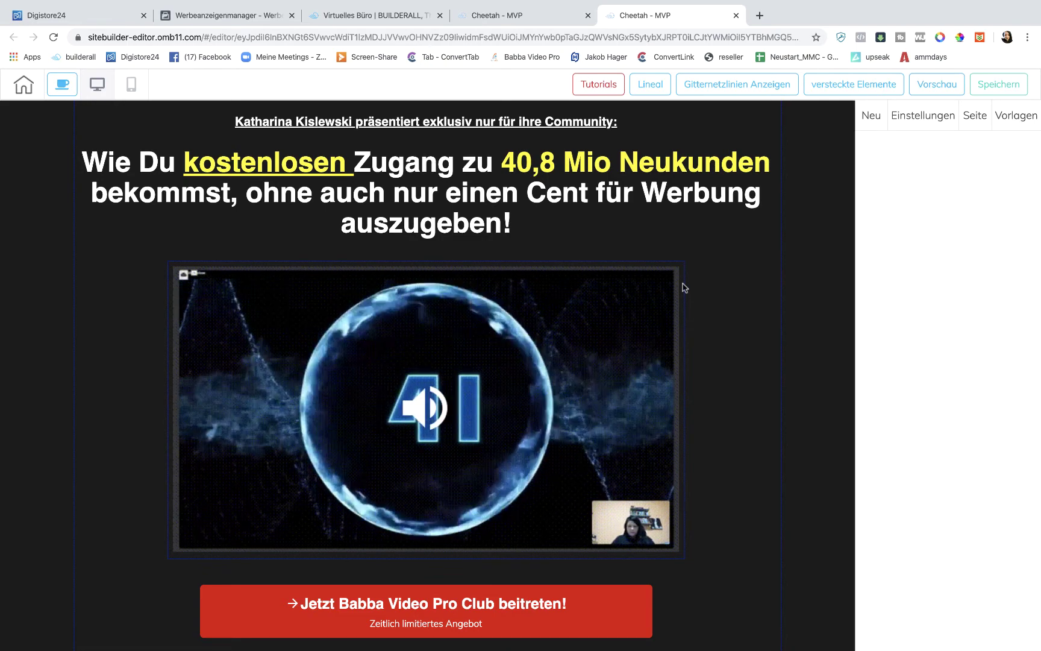
Return the YouTube site's tab to the My Sites overview, and examine the video and red join button on the page open in the editor
{"action": "left_click", "coordinate": [515, 18]}
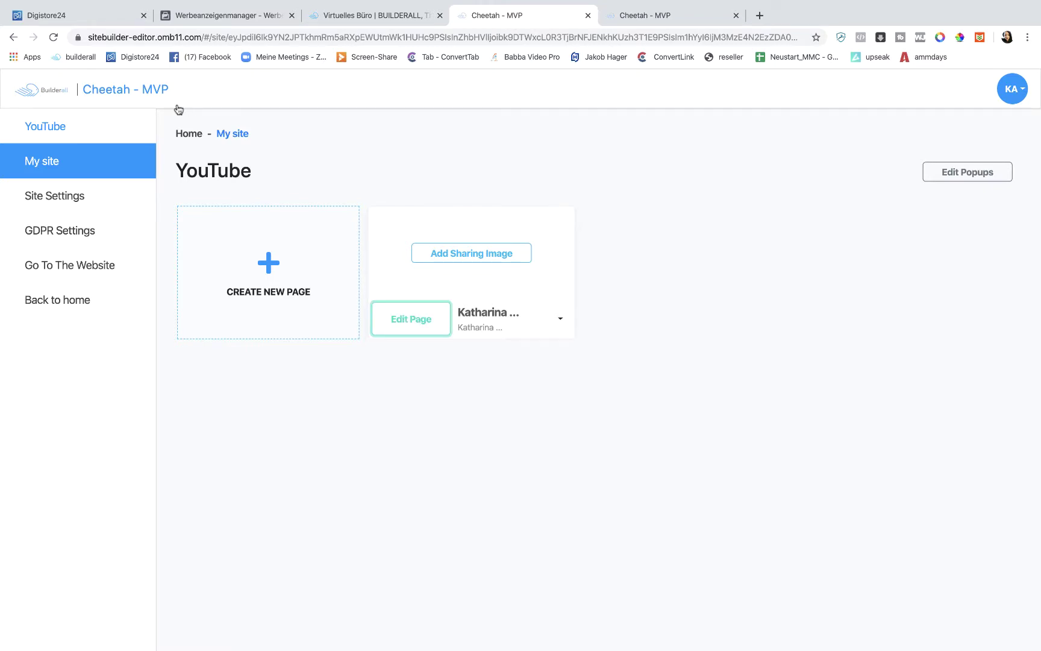
{"action": "left_click", "coordinate": [48, 89]}
{"action": "left_click", "coordinate": [670, 15]}
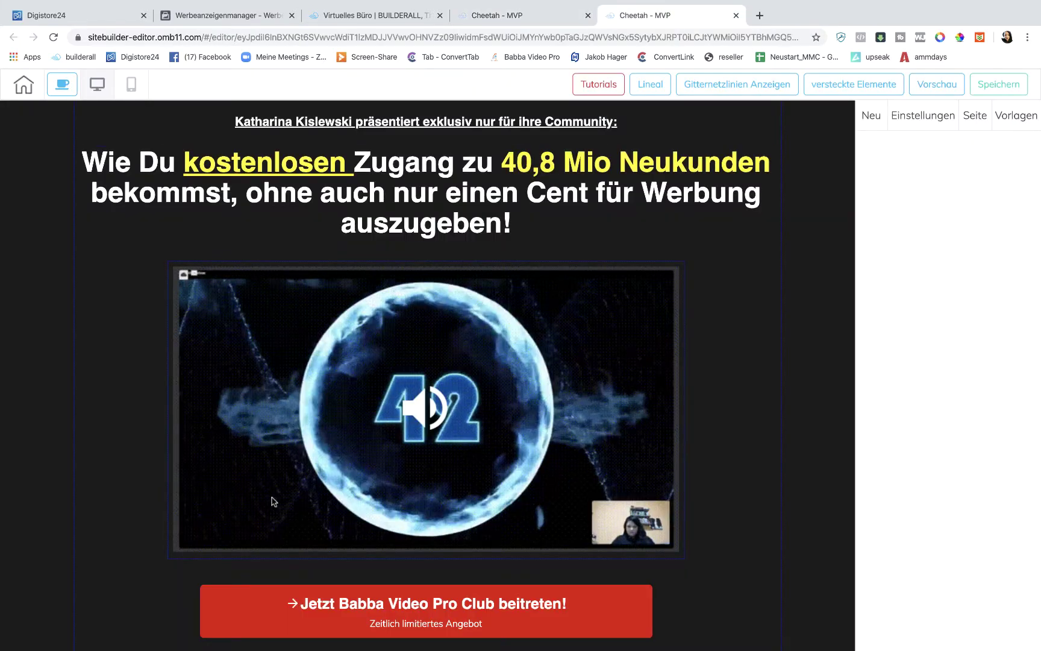
{"action": "scroll", "coordinate": [657, 339], "scroll_direction": "down", "scroll_amount": 5}
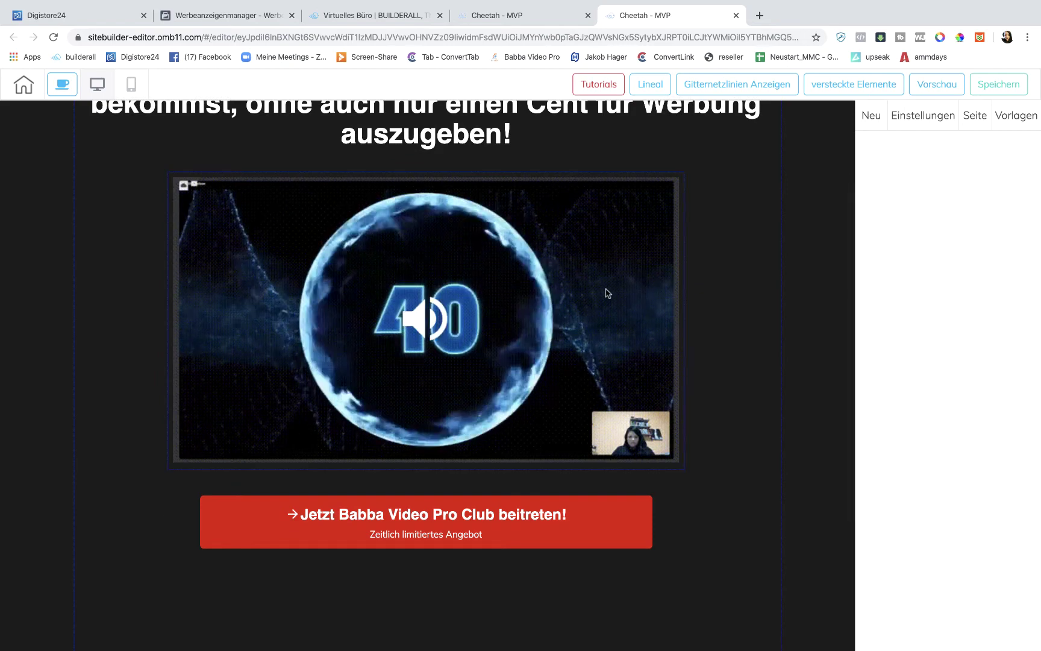
{"action": "scroll", "coordinate": [607, 294], "scroll_direction": "up", "scroll_amount": 3}
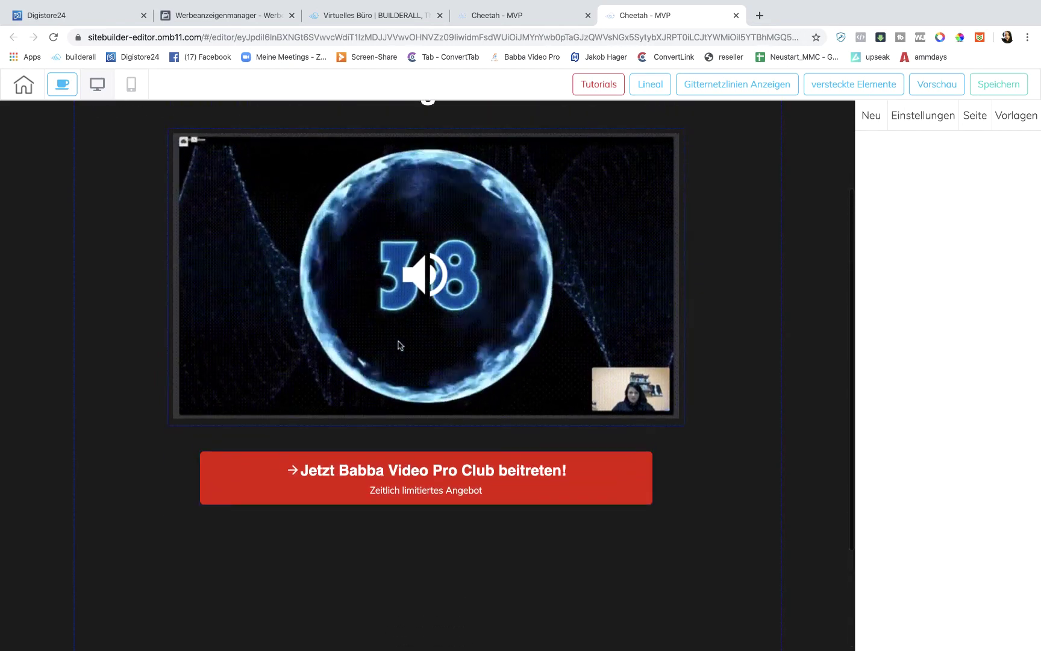
{"action": "scroll", "coordinate": [362, 452], "scroll_direction": "up", "scroll_amount": 1}
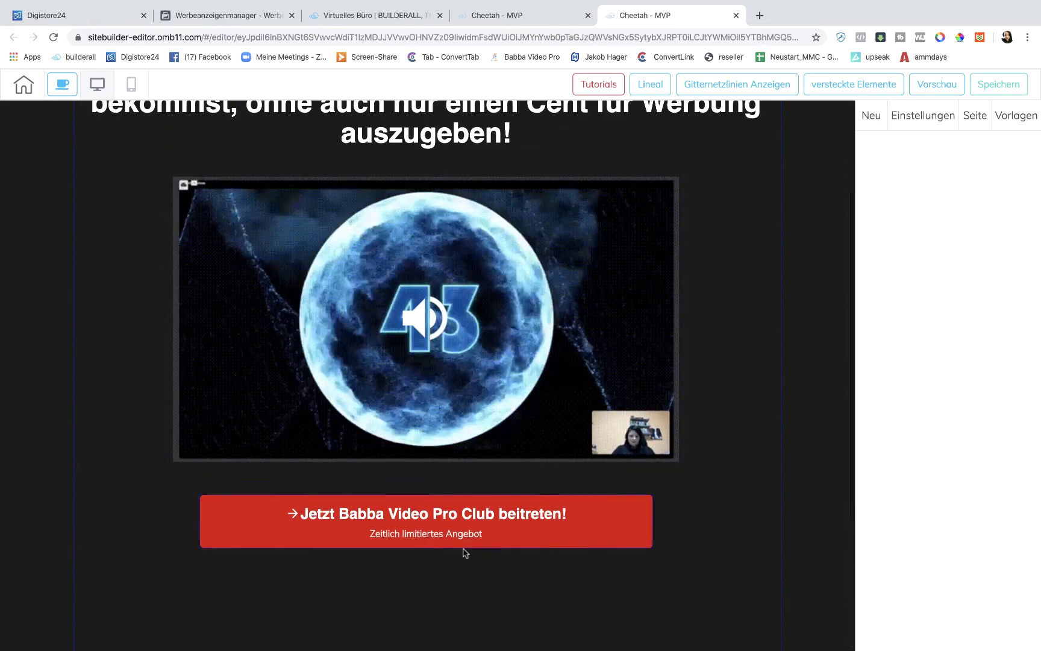
{"action": "scroll", "coordinate": [760, 547], "scroll_direction": "up", "scroll_amount": 2}
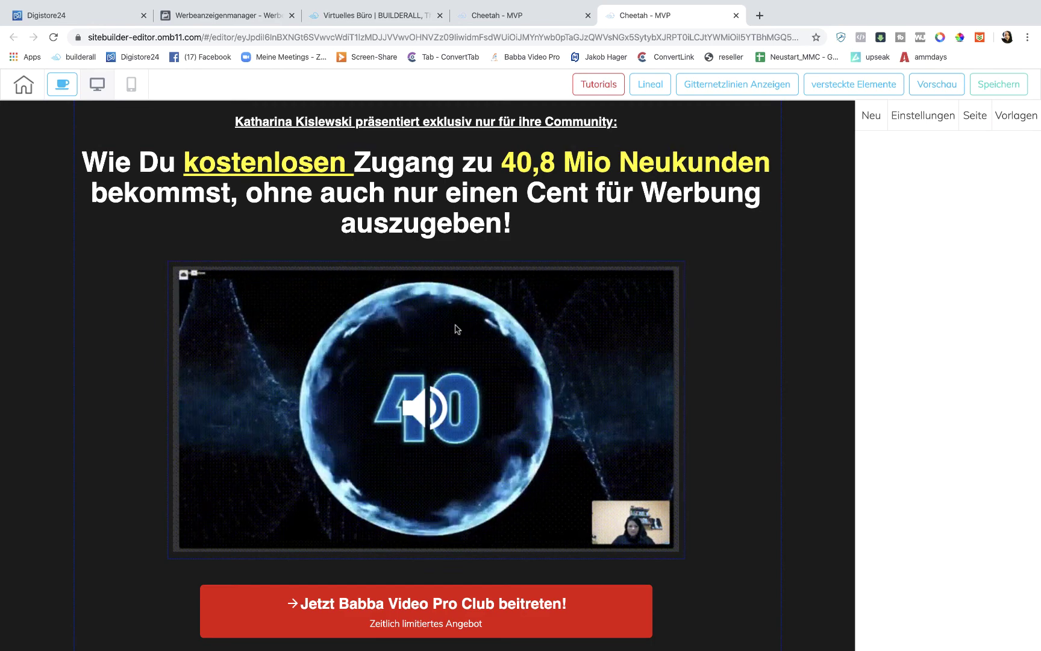
Switch from the sites overview to the 100% Content site's live workshop page and open its preview
{"action": "left_click", "coordinate": [496, 17]}
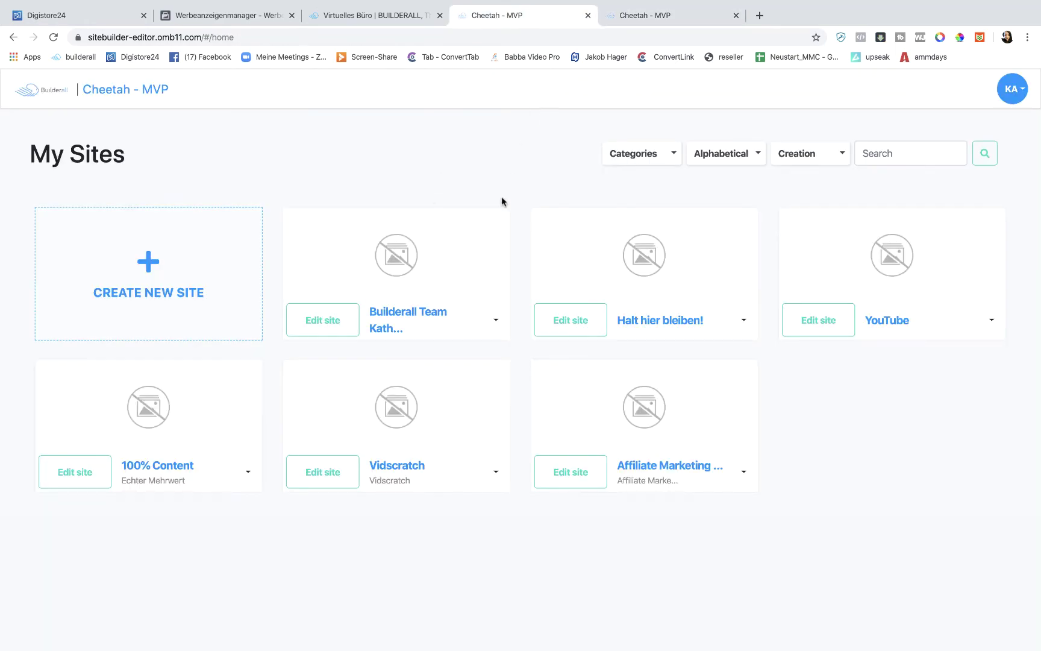
{"action": "key", "text": "ctrl+Tab"}
{"action": "left_click", "coordinate": [930, 84]}
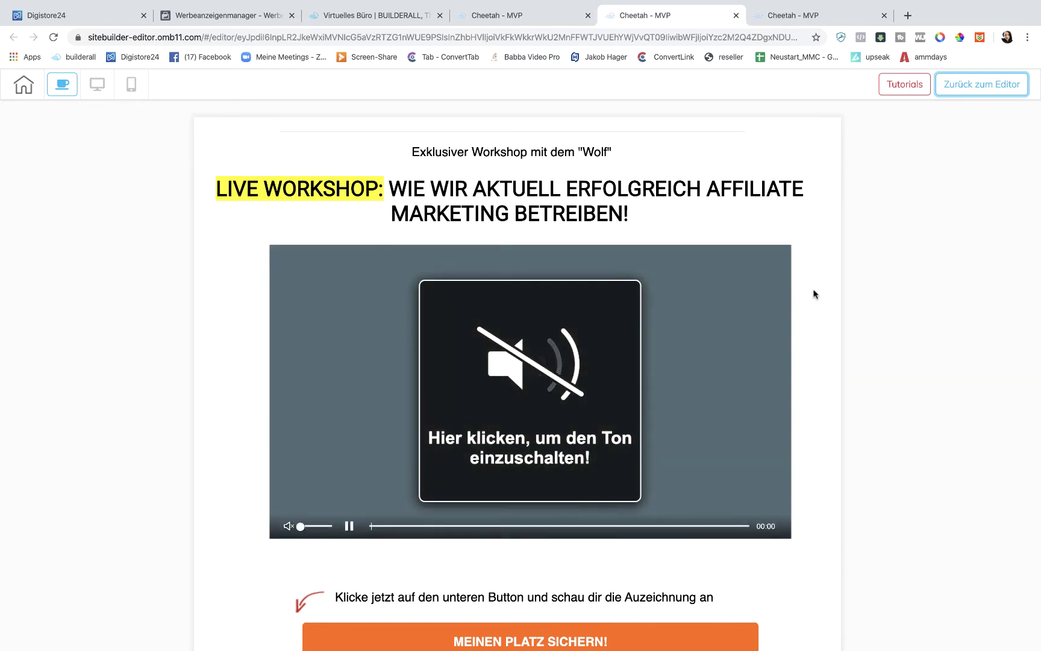
Examine the previewed workshop page's layout, from the highlighted headline and muted video to the orange sign-up button
{"action": "scroll", "coordinate": [814, 293], "scroll_direction": "down", "scroll_amount": 3}
{"action": "scroll", "coordinate": [813, 294], "scroll_direction": "up", "scroll_amount": 3}
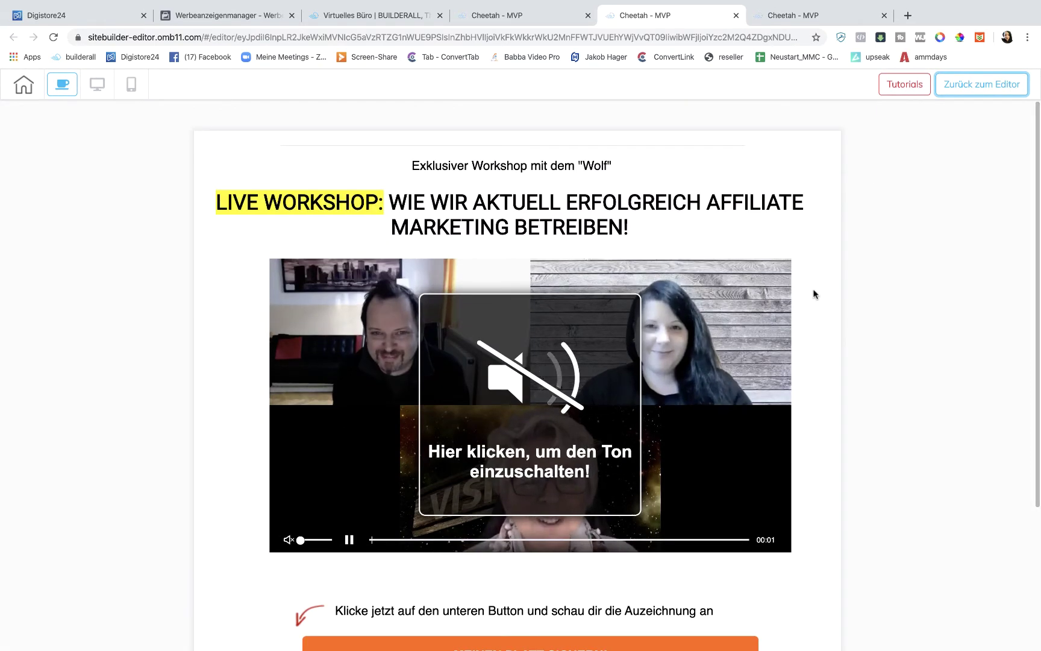
{"action": "scroll", "coordinate": [814, 294], "scroll_direction": "down", "scroll_amount": 3}
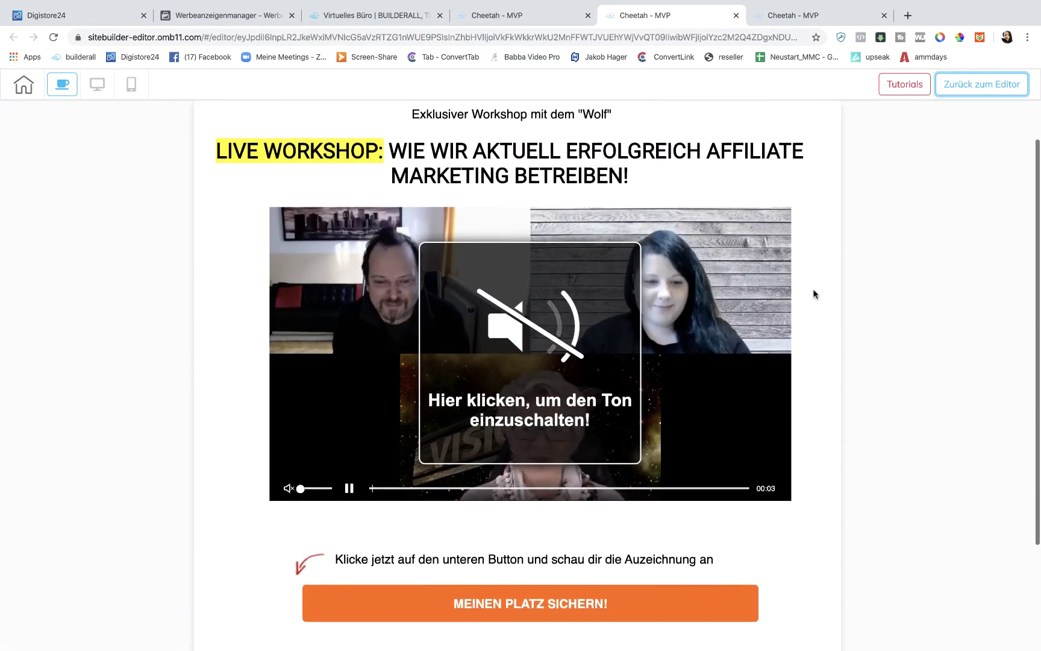
{"action": "scroll", "coordinate": [814, 294], "scroll_direction": "up", "scroll_amount": 3}
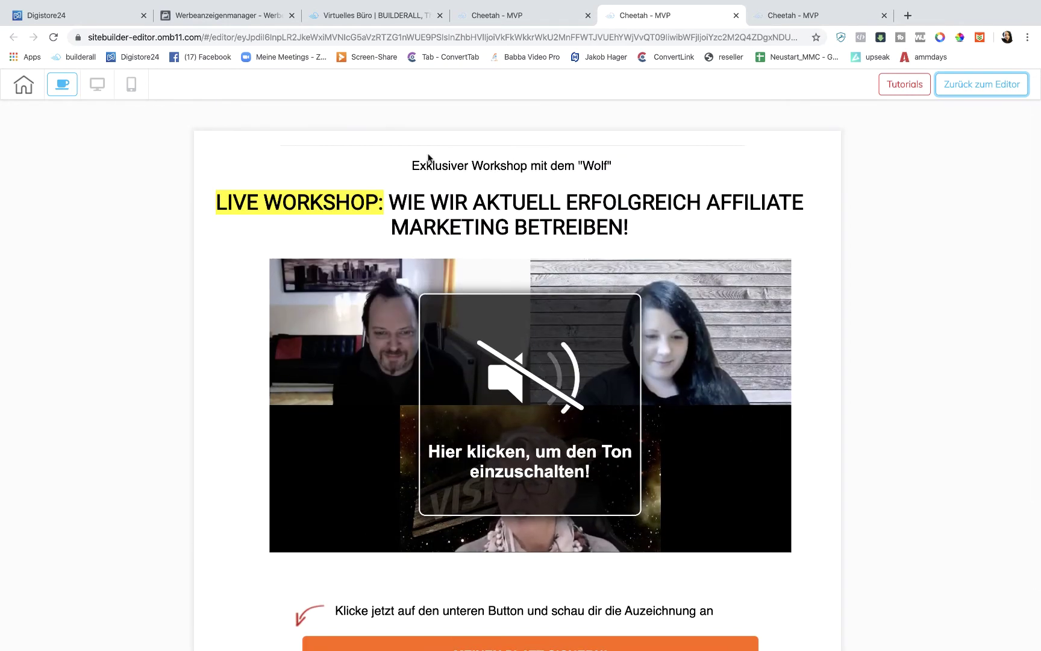
{"action": "scroll", "coordinate": [430, 161], "scroll_direction": "down", "scroll_amount": 2}
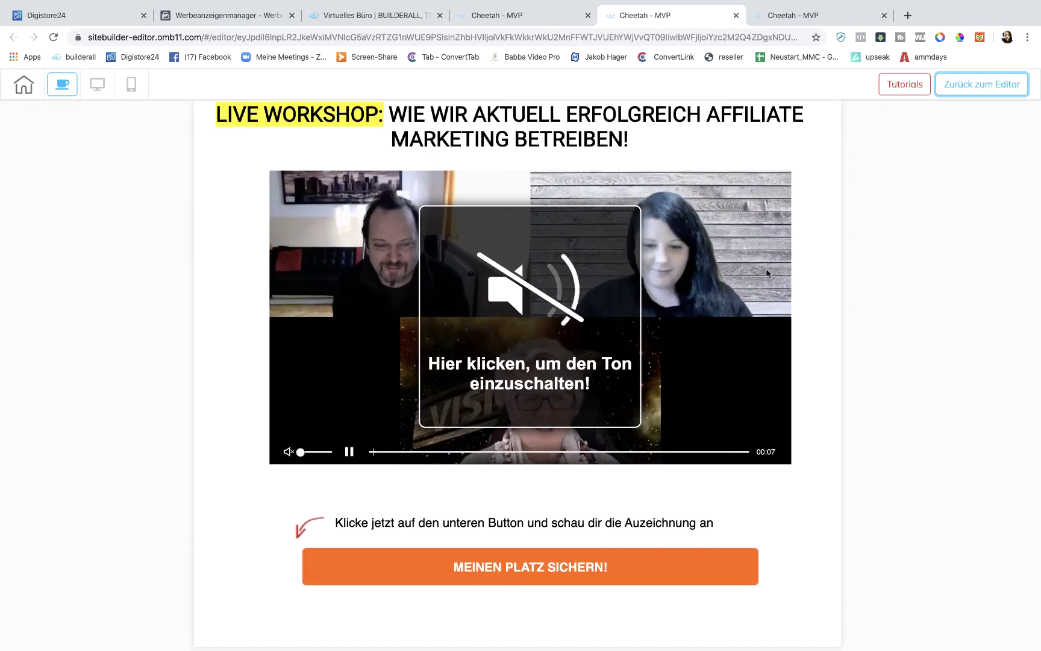
{"action": "scroll", "coordinate": [766, 269], "scroll_direction": "up", "scroll_amount": 2}
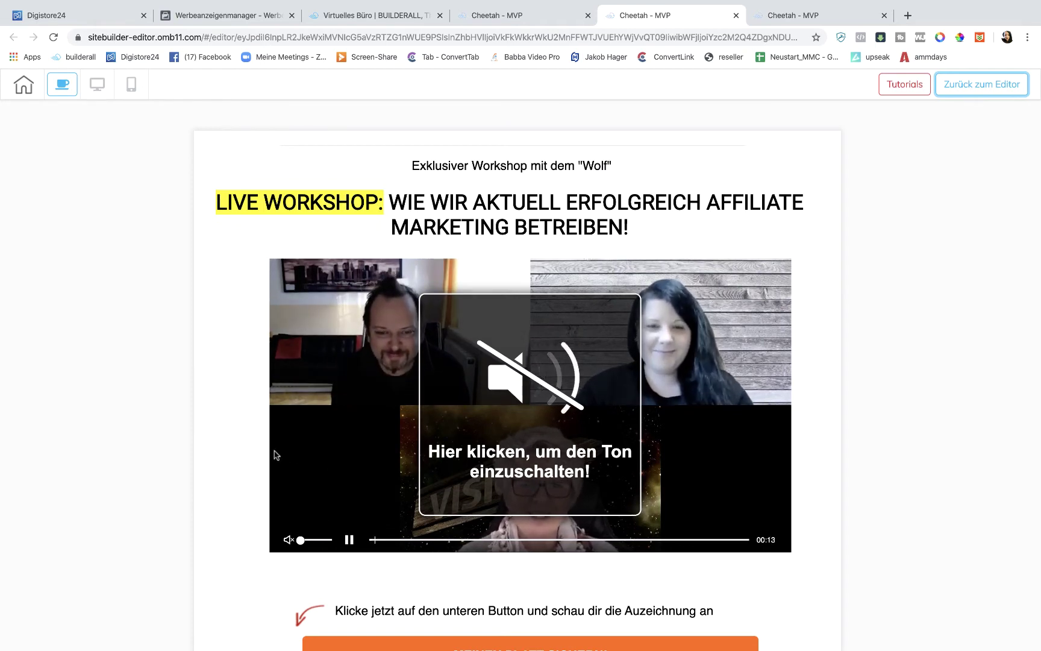
{"action": "scroll", "coordinate": [803, 286], "scroll_direction": "down", "scroll_amount": 1}
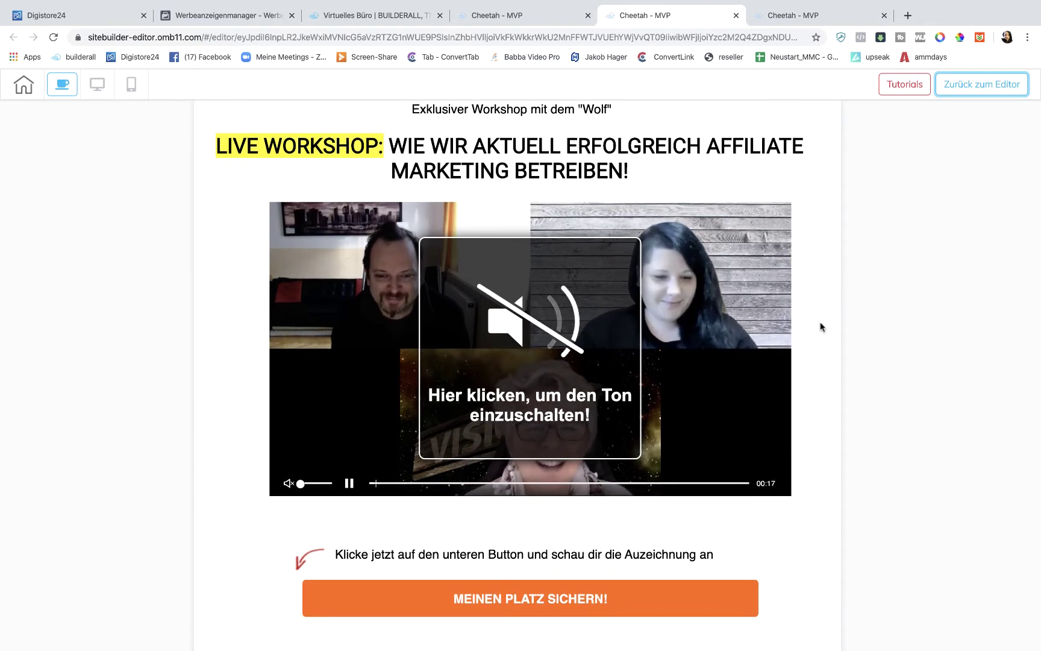
{"action": "scroll", "coordinate": [909, 318], "scroll_direction": "up", "scroll_amount": 1}
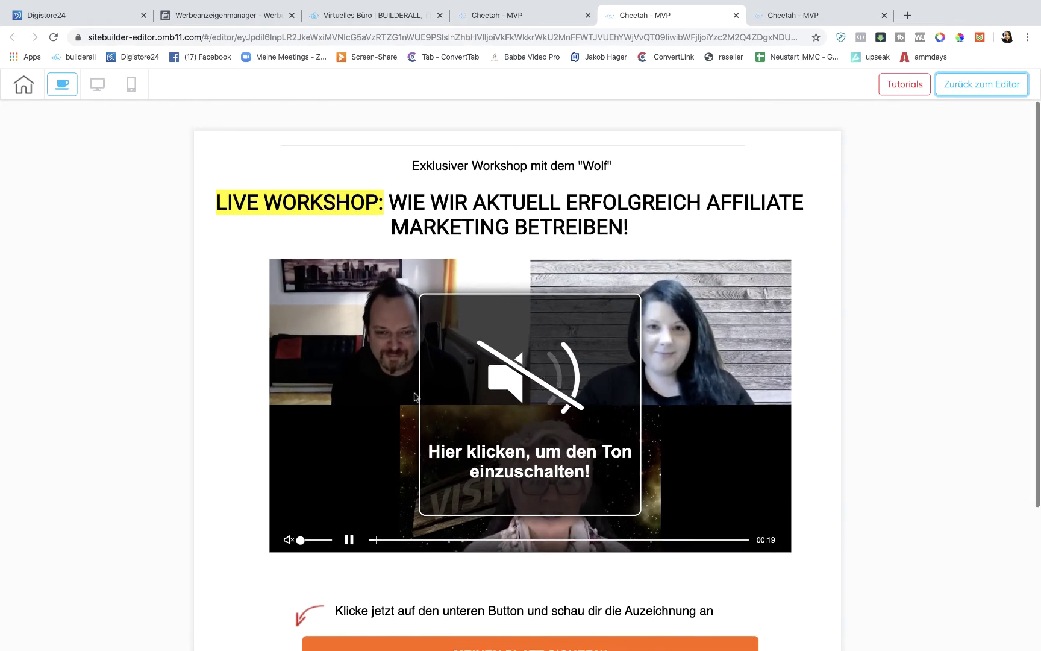
{"action": "scroll", "coordinate": [776, 322], "scroll_direction": "down", "scroll_amount": 3}
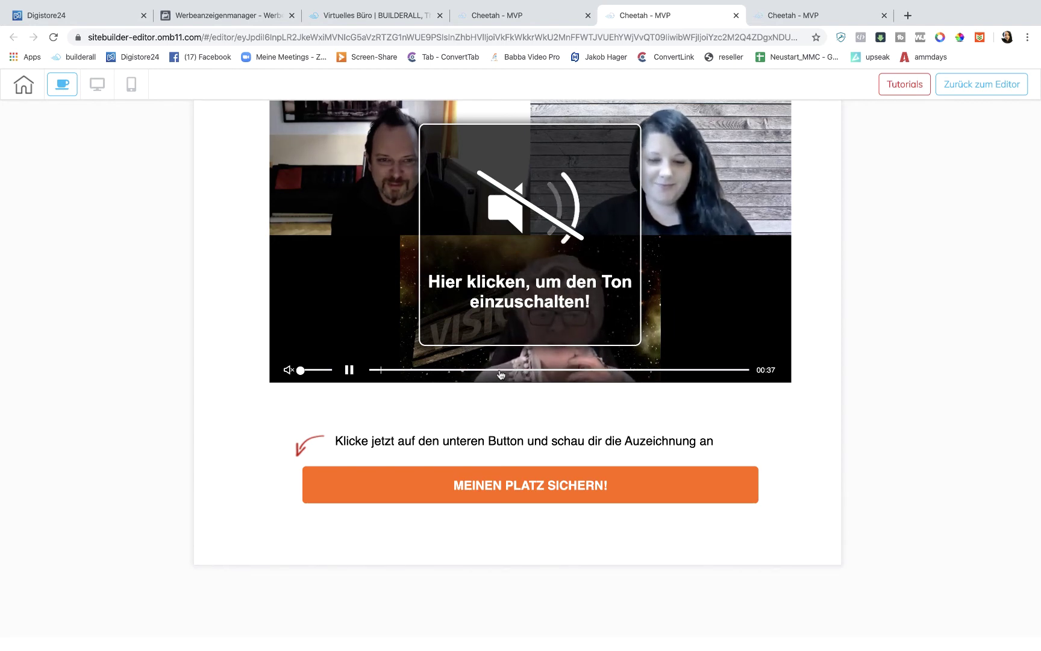
{"action": "scroll", "coordinate": [969, 381], "scroll_direction": "up", "scroll_amount": 1}
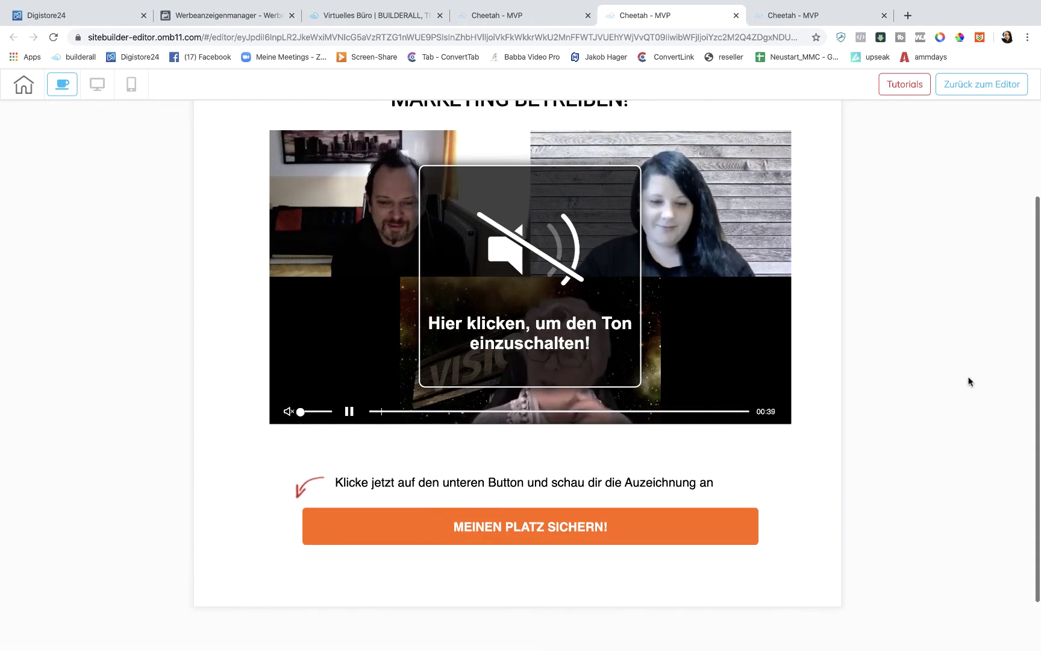
{"action": "scroll", "coordinate": [969, 381], "scroll_direction": "up", "scroll_amount": 2}
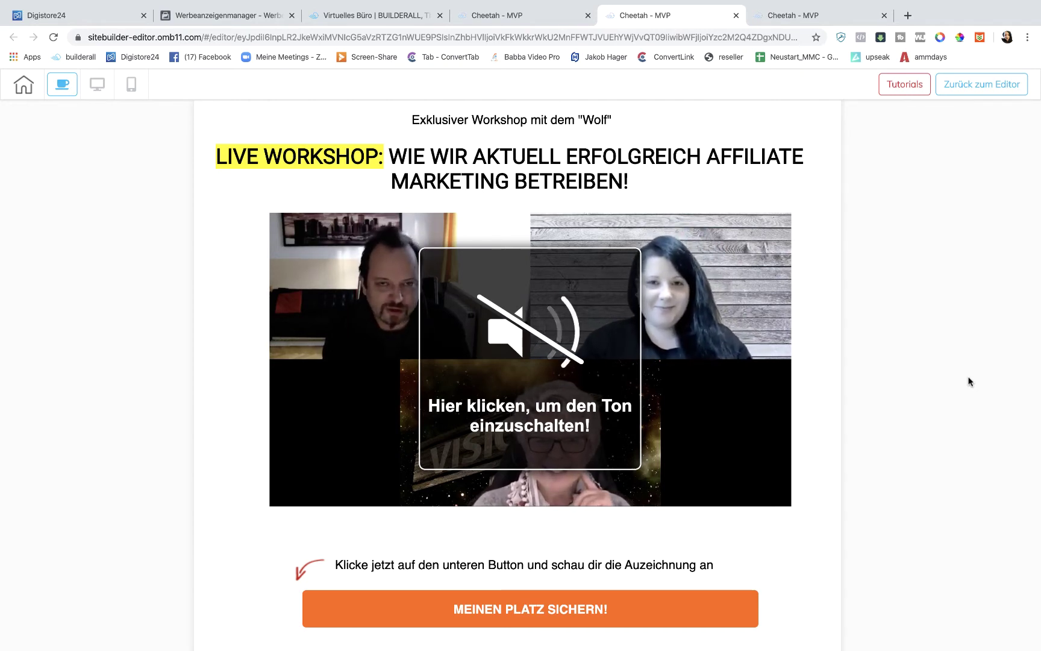
{"action": "scroll", "coordinate": [926, 371], "scroll_direction": "up", "scroll_amount": 1}
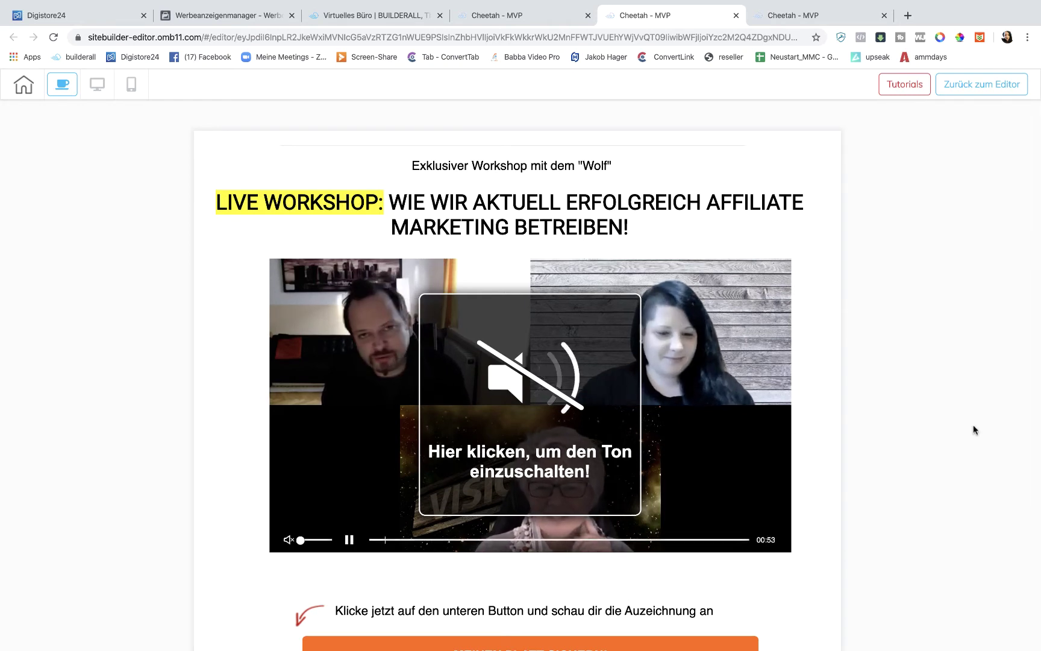
{"action": "scroll", "coordinate": [935, 368], "scroll_direction": "down", "scroll_amount": 1}
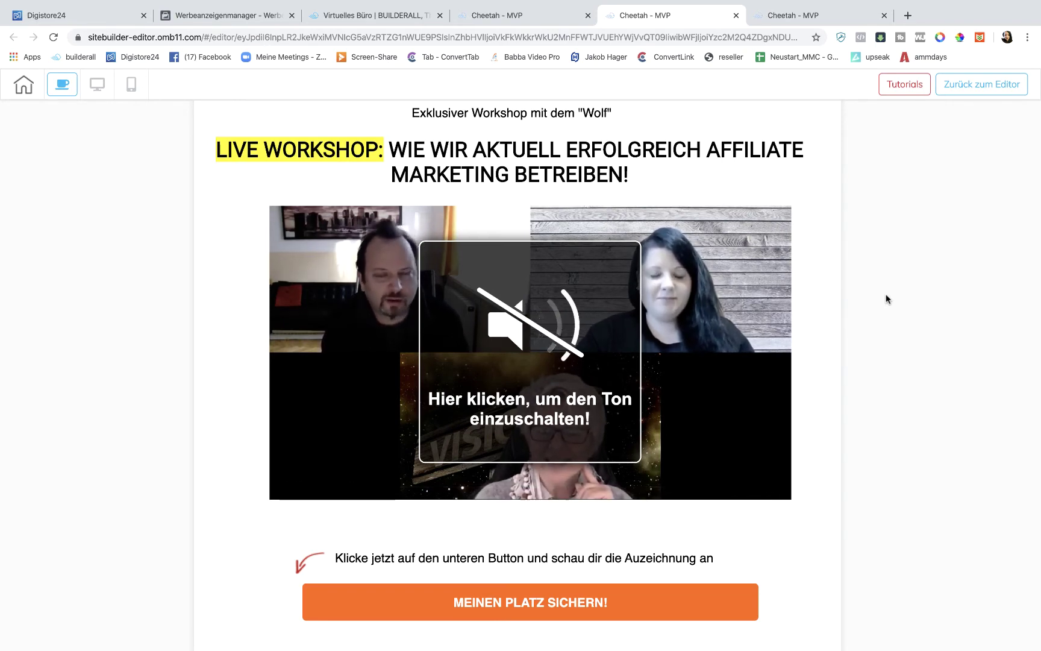
{"action": "scroll", "coordinate": [893, 227], "scroll_direction": "up", "scroll_amount": 1}
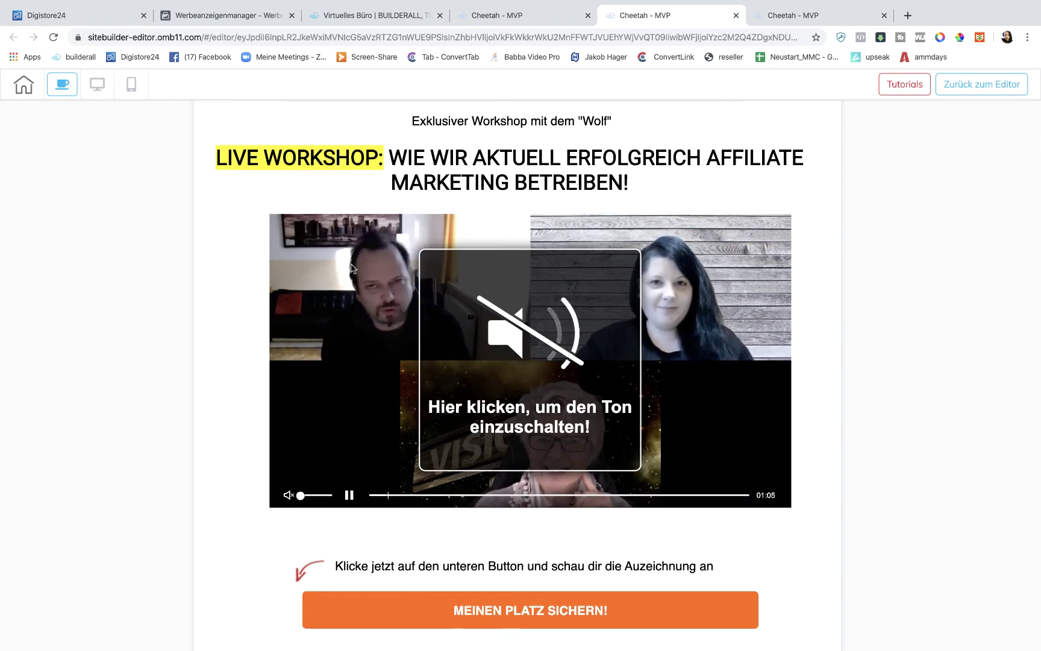
{"action": "scroll", "coordinate": [65, 479], "scroll_direction": "up", "scroll_amount": 3}
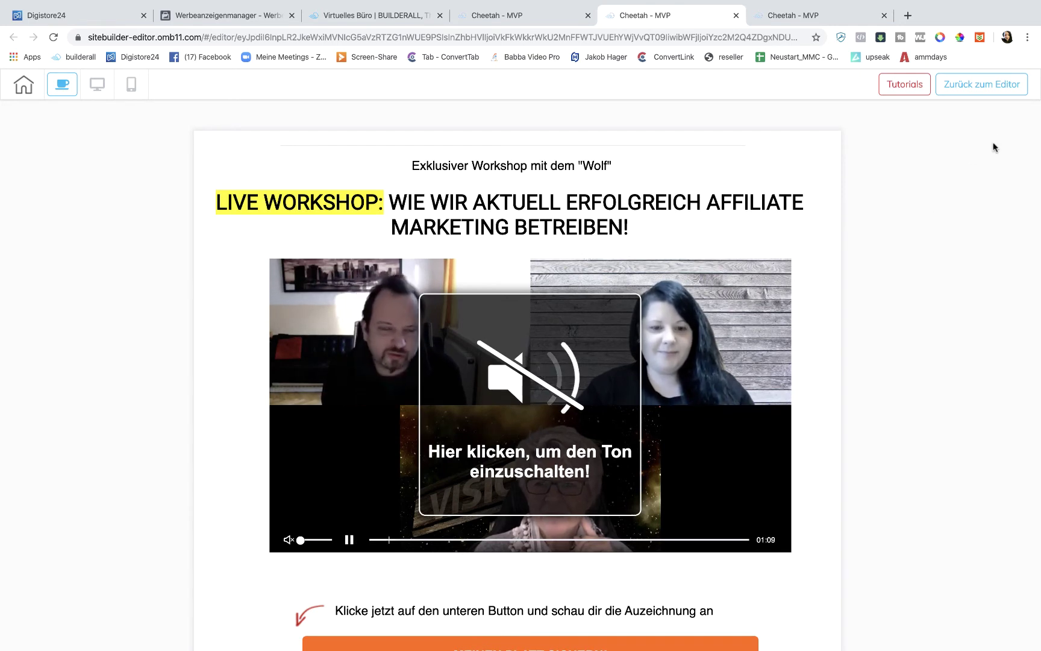
Leave the preview and look over the workshop page's headline, video and button elements in the editor
{"action": "left_click", "coordinate": [985, 96]}
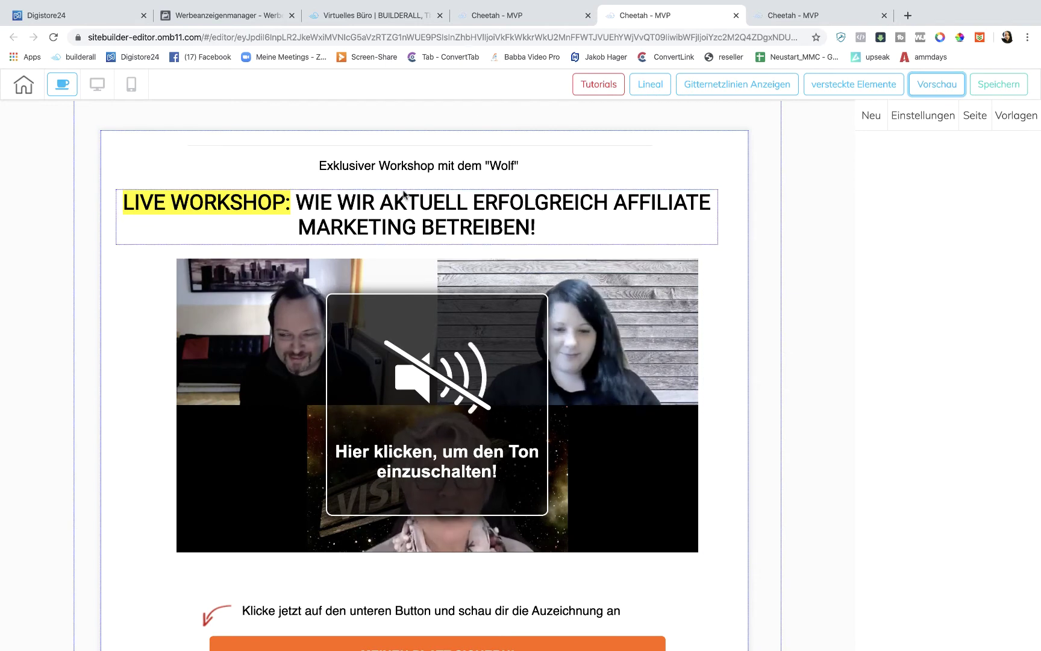
{"action": "scroll", "coordinate": [455, 345], "scroll_direction": "down", "scroll_amount": 5}
{"action": "scroll", "coordinate": [455, 345], "scroll_direction": "up", "scroll_amount": 2}
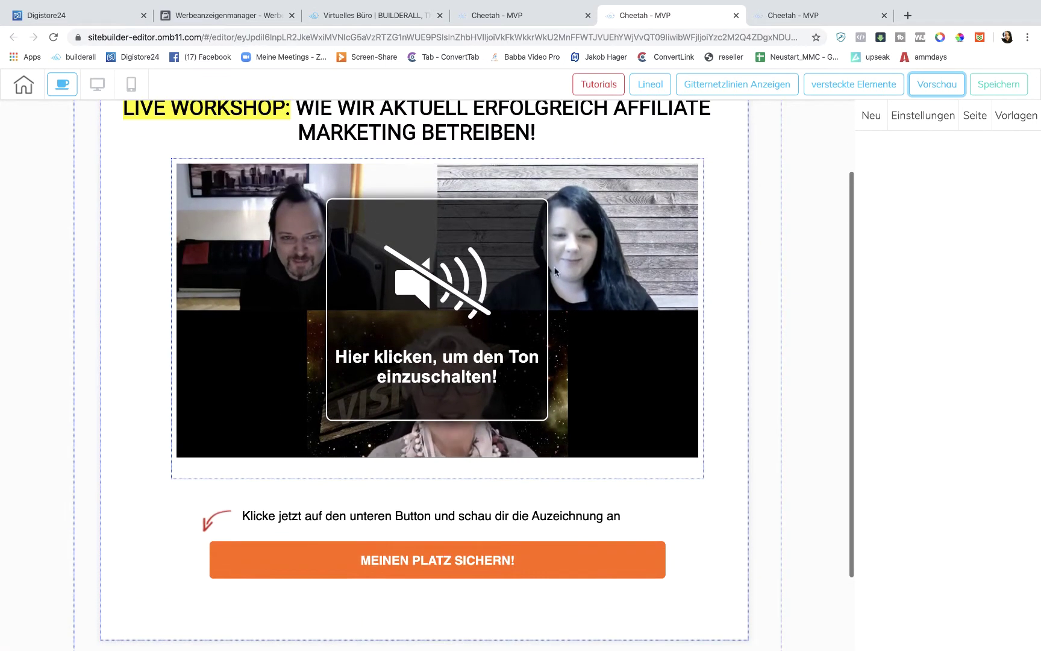
{"action": "scroll", "coordinate": [488, 252], "scroll_direction": "up", "scroll_amount": 3}
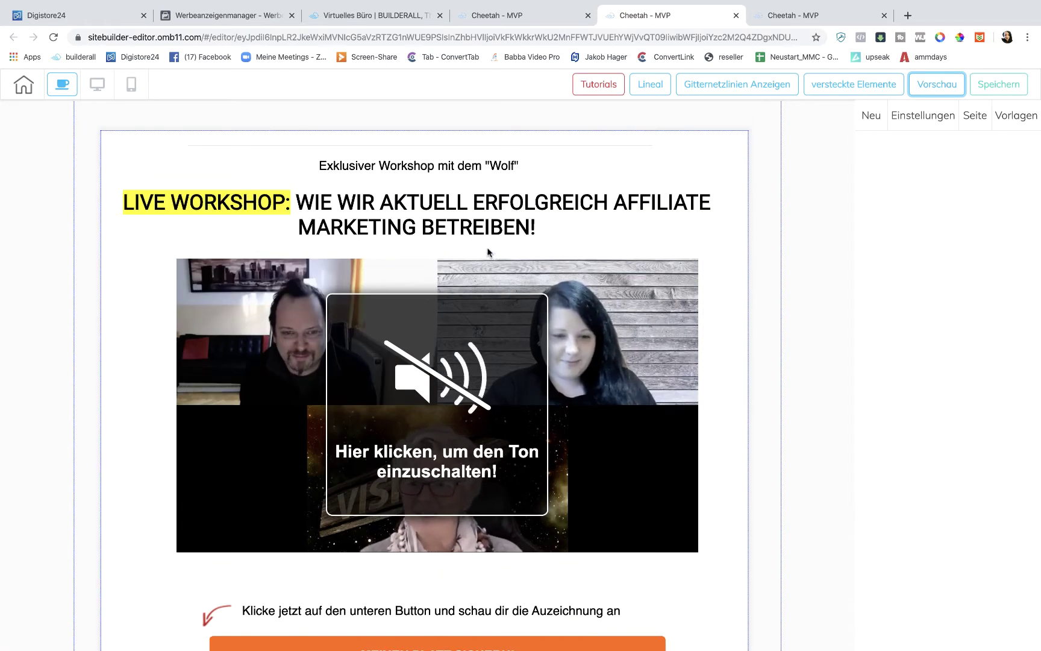
Exit the workshop page's editor and go back through the 100% Content site to the overview of all websites
{"action": "left_click", "coordinate": [102, 82]}
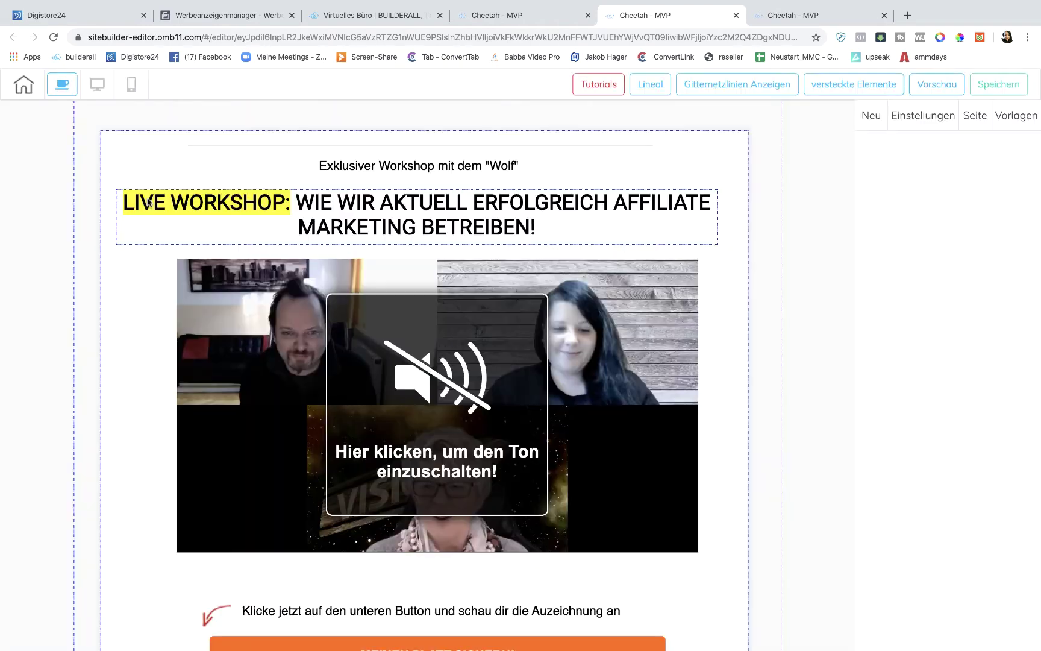
{"action": "left_click", "coordinate": [33, 94]}
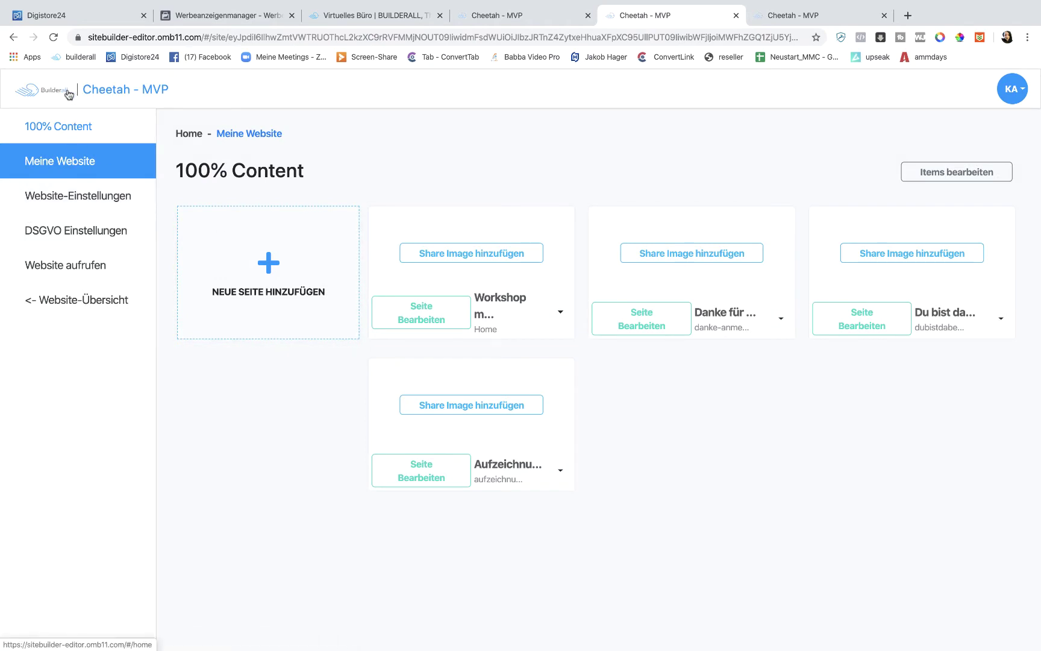
{"action": "left_click", "coordinate": [68, 95]}
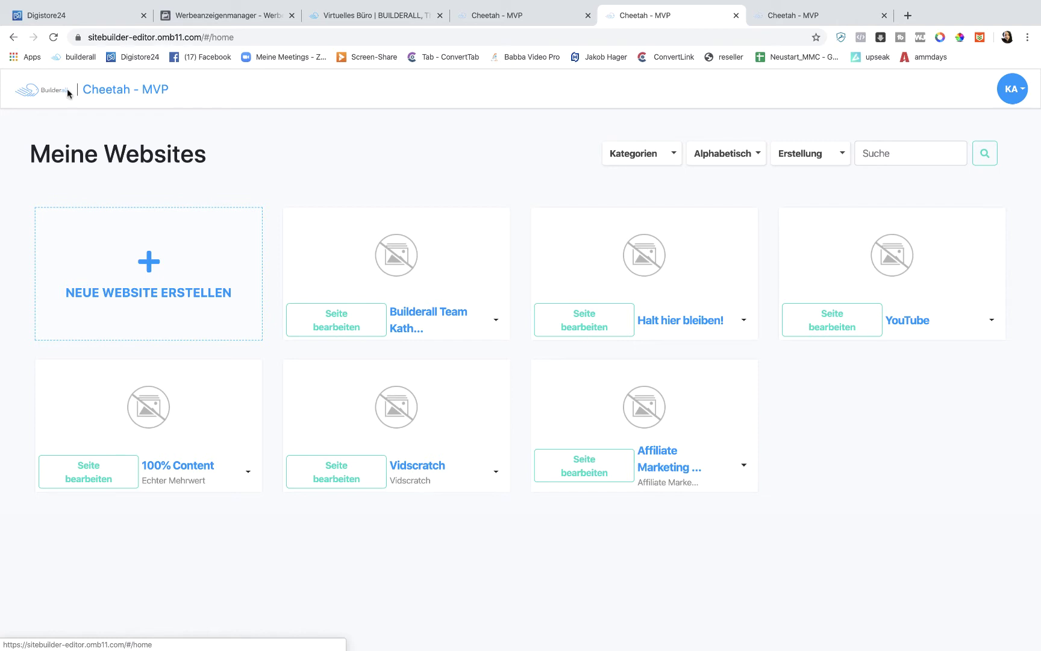
Create a new website titled "Bewerbung von Produkten" with the description "Seite 1" from the blank template (Leere Vorlage)
{"action": "left_click", "coordinate": [155, 266]}
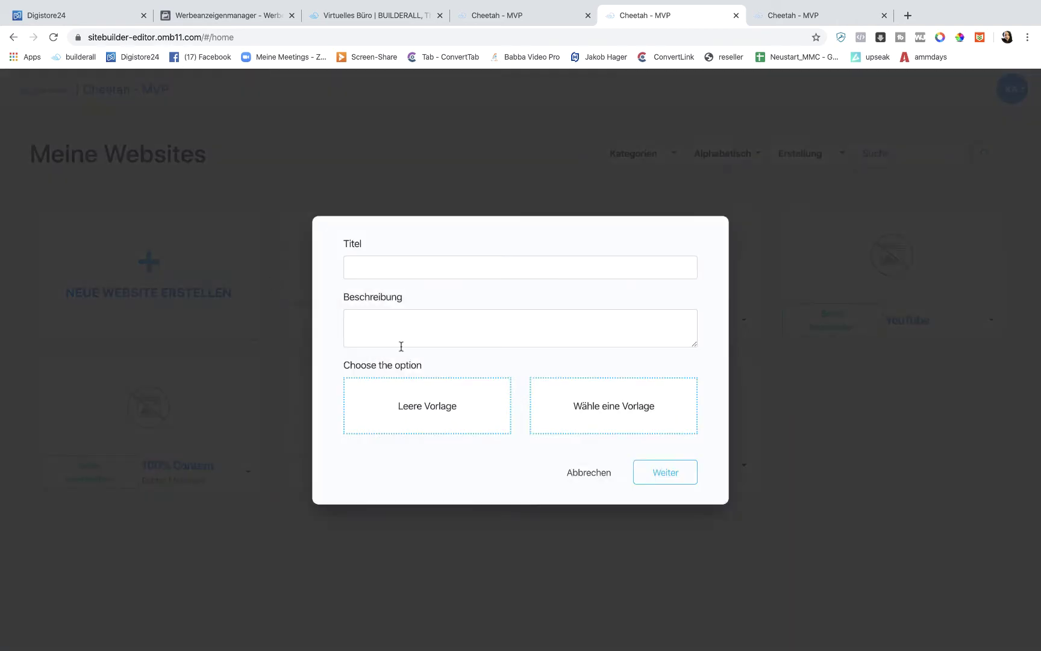
{"action": "left_click", "coordinate": [390, 277]}
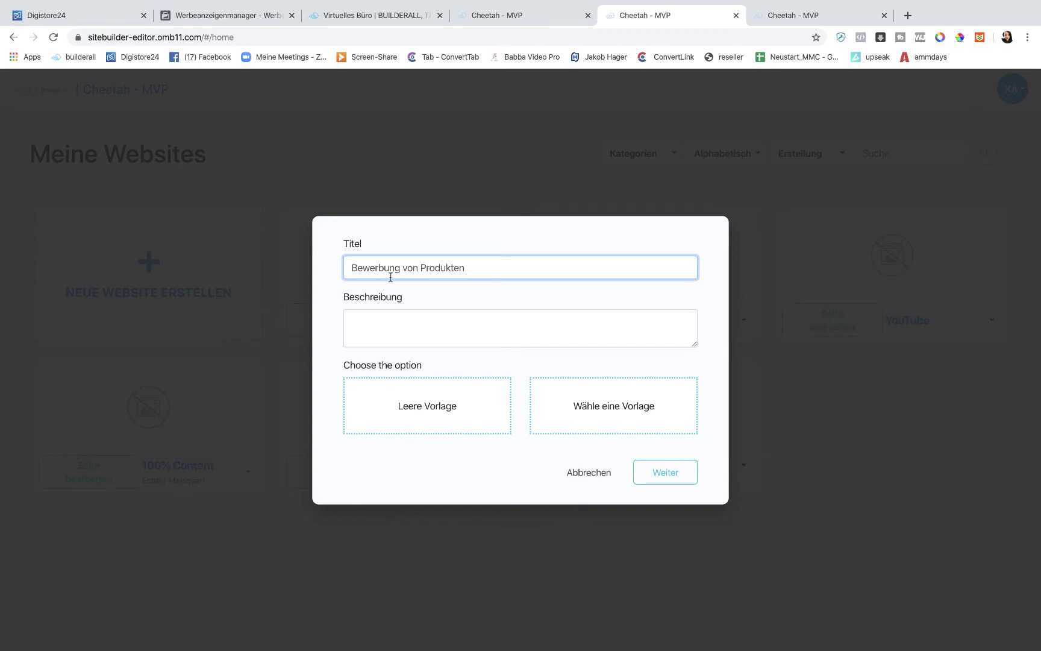
{"action": "left_click", "coordinate": [435, 343]}
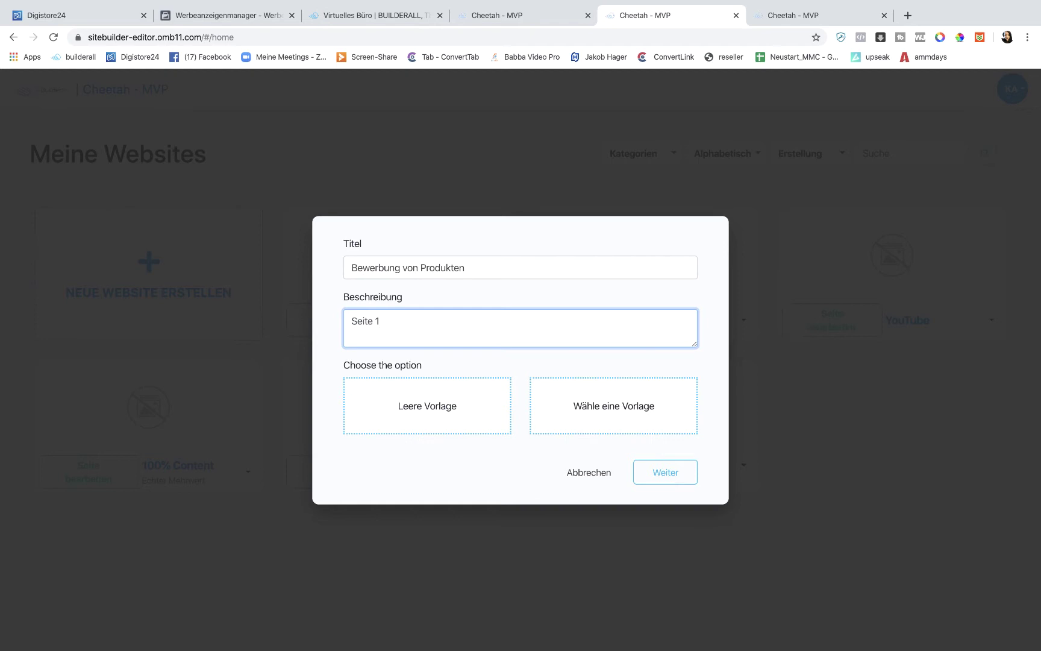
{"action": "left_click", "coordinate": [393, 408]}
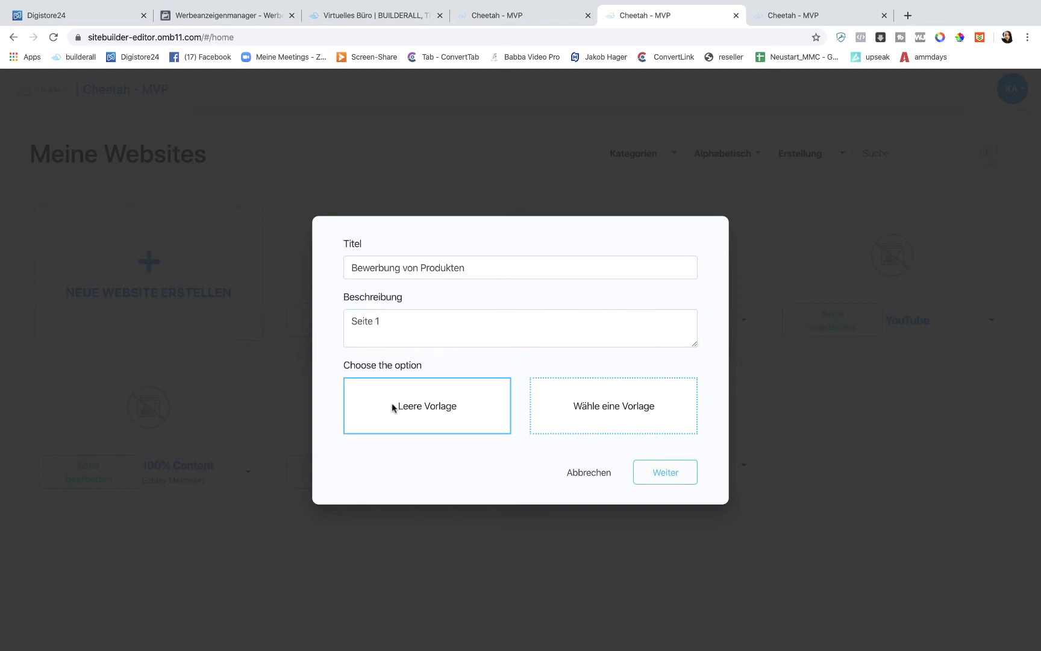
{"action": "left_click", "coordinate": [660, 477]}
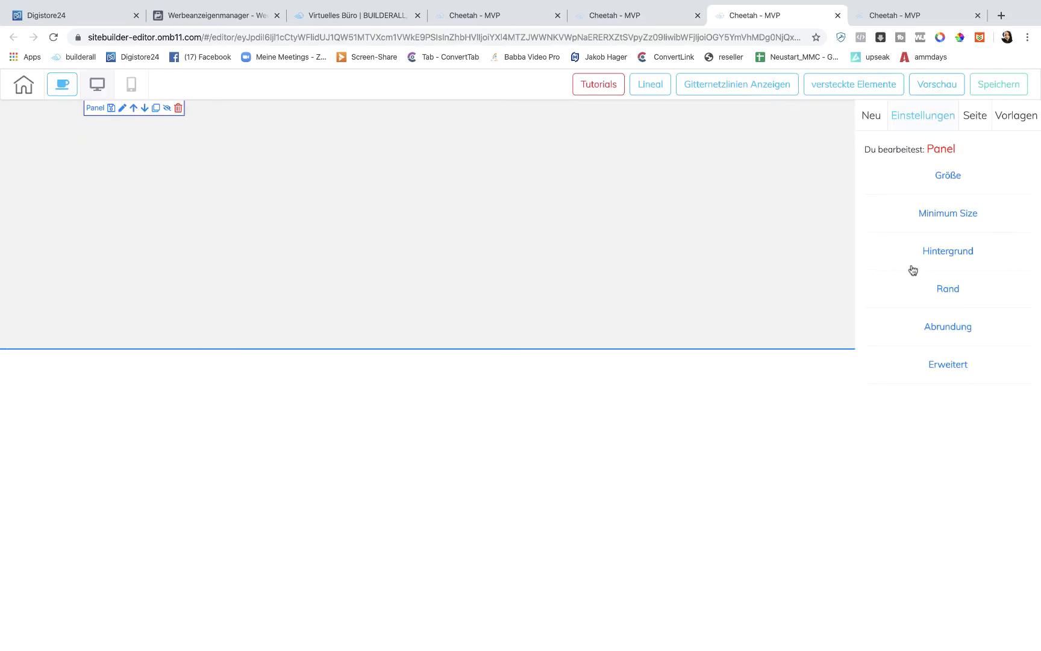
Set the panel's background colour to white (FFFFFF)
{"action": "left_click", "coordinate": [928, 252]}
{"action": "left_click", "coordinate": [921, 299]}
{"action": "left_click_drag", "start_coordinate": [913, 341], "coordinate": [876, 328]}
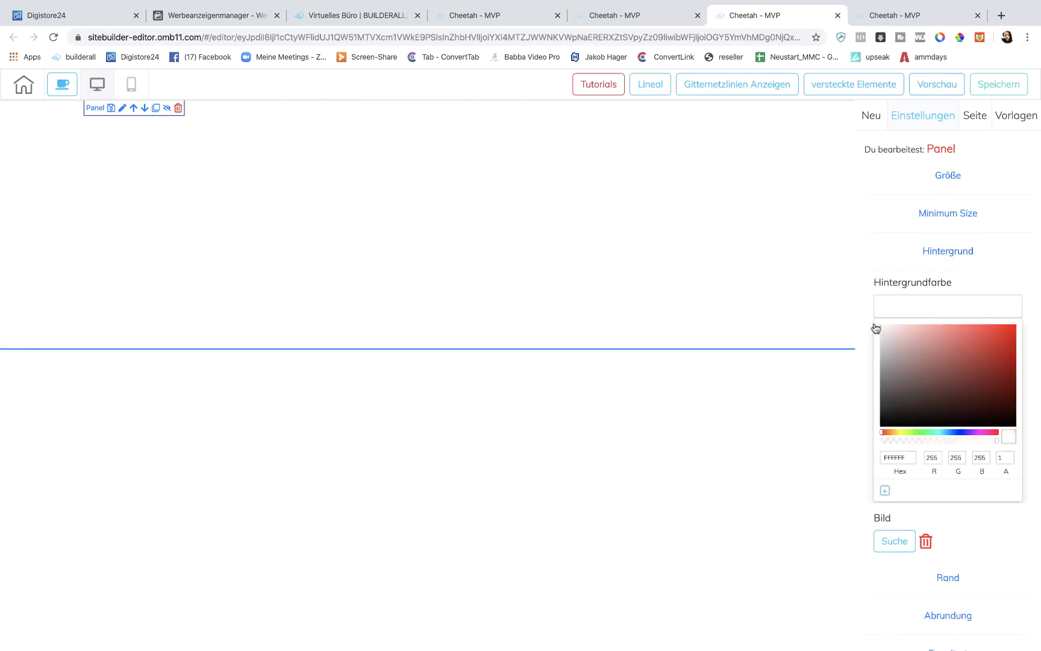
Add an empty panel (Leeres Panel) and increase the height of the page's top panel to about 1048
{"action": "left_click", "coordinate": [881, 116]}
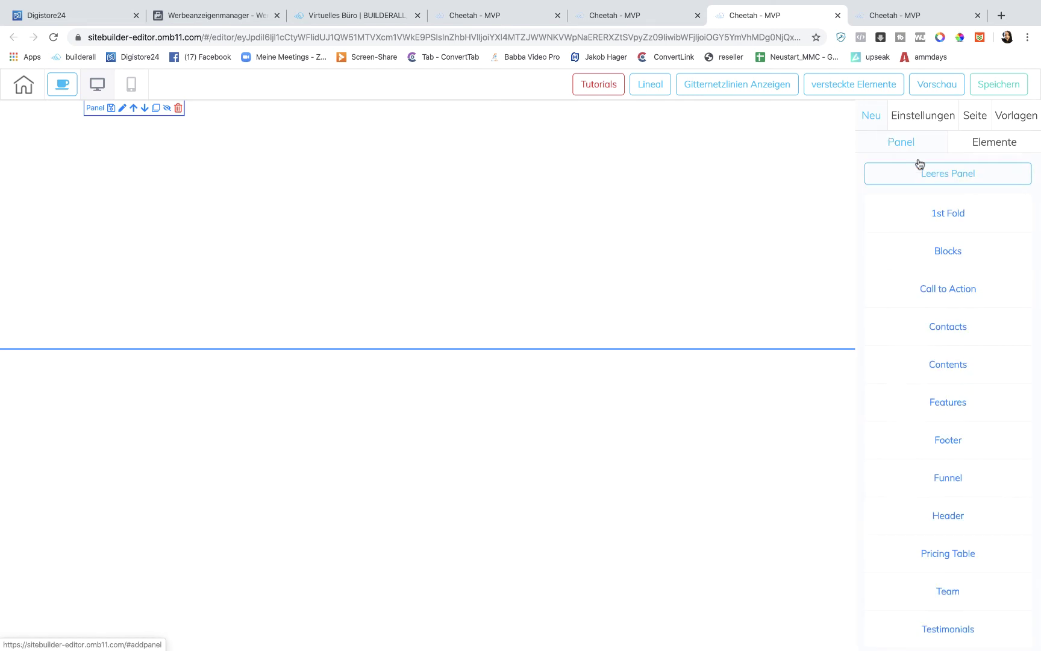
{"action": "left_click", "coordinate": [920, 165]}
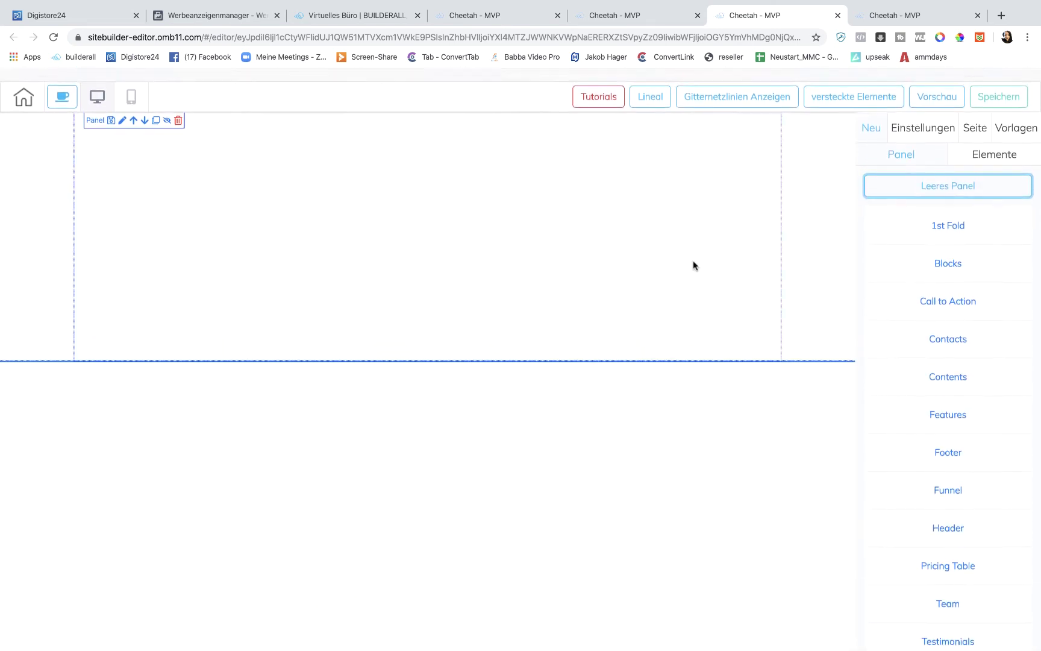
{"action": "left_click", "coordinate": [541, 244]}
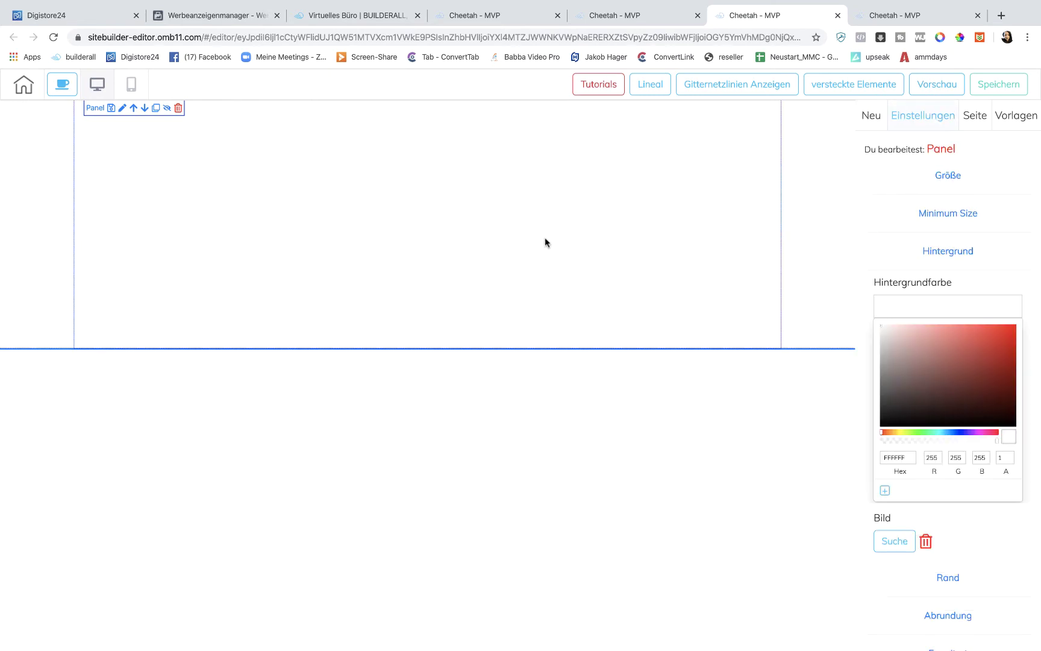
{"action": "left_click", "coordinate": [933, 180]}
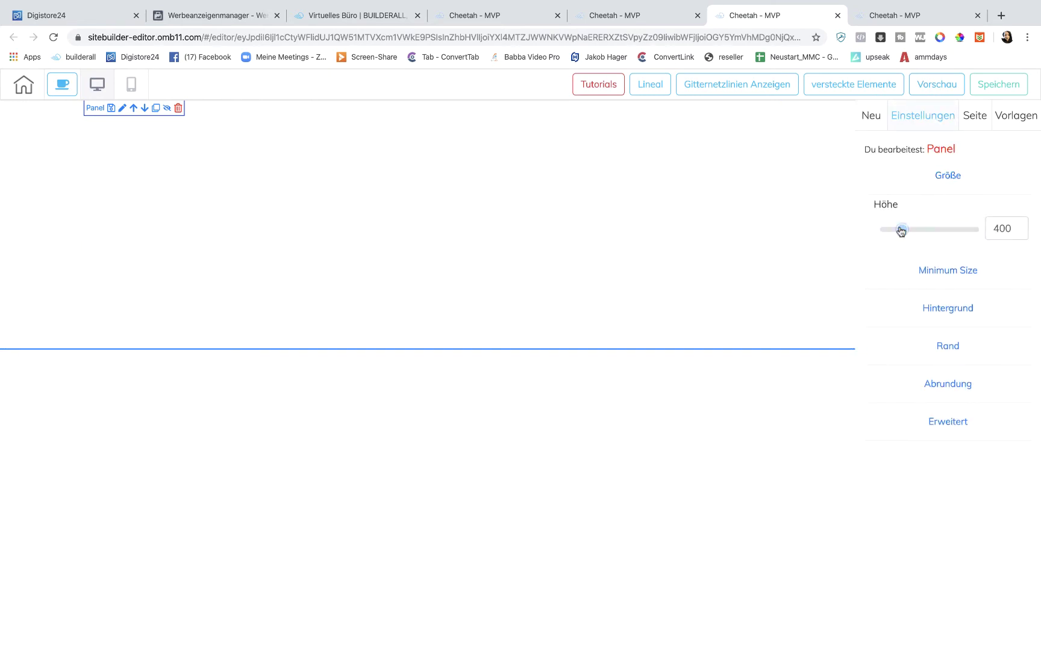
{"action": "left_click_drag", "start_coordinate": [902, 231], "coordinate": [932, 230]}
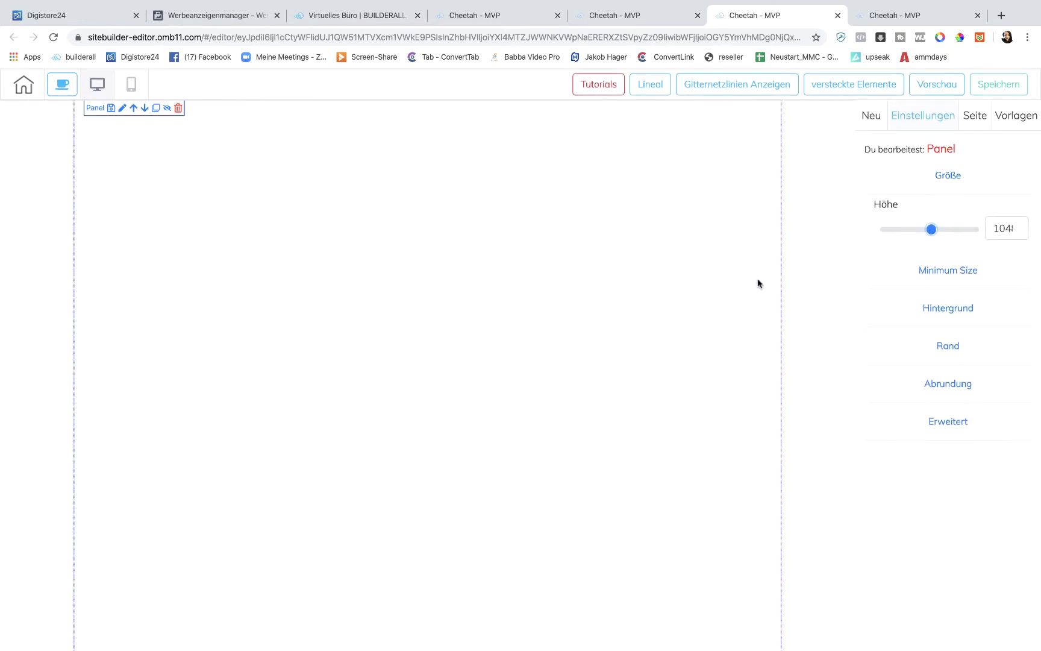
{"action": "left_click", "coordinate": [870, 115]}
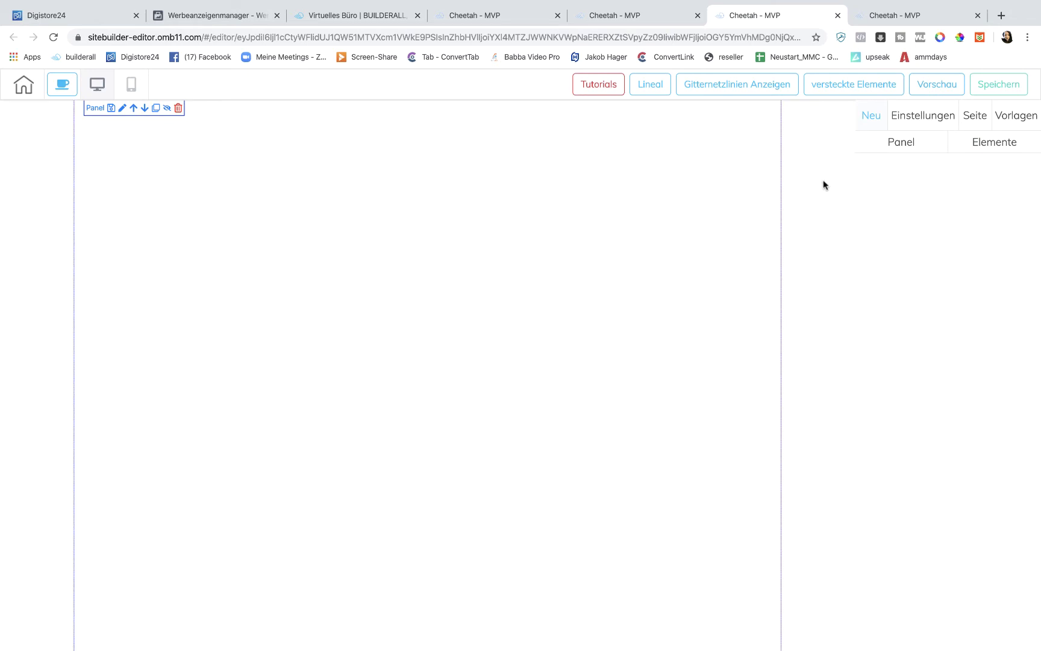
{"action": "left_click", "coordinate": [986, 146]}
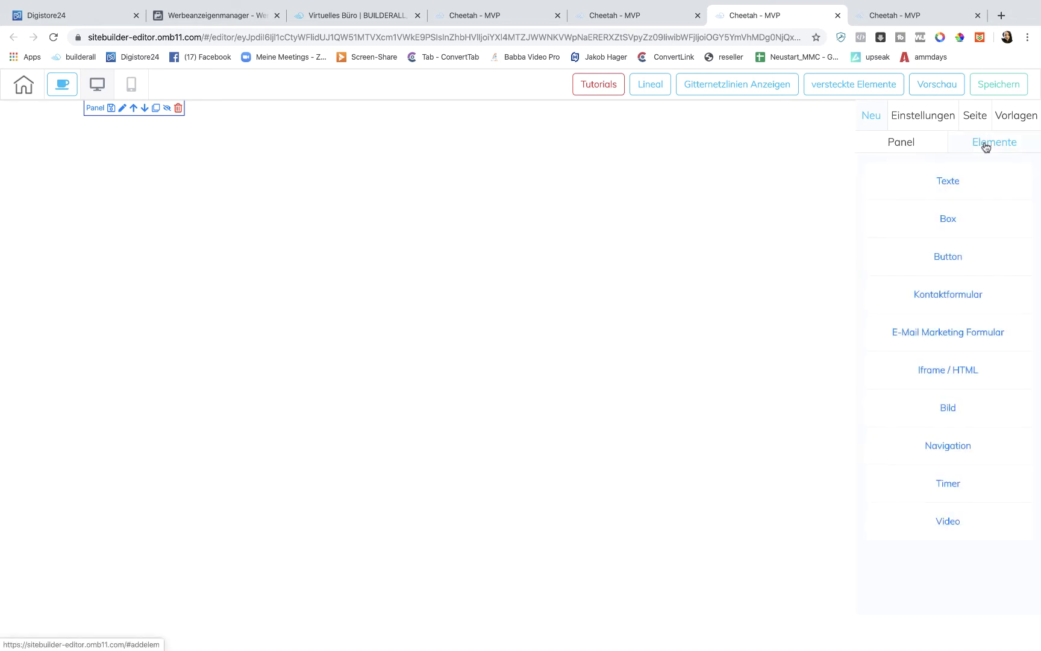
{"action": "left_click", "coordinate": [948, 179]}
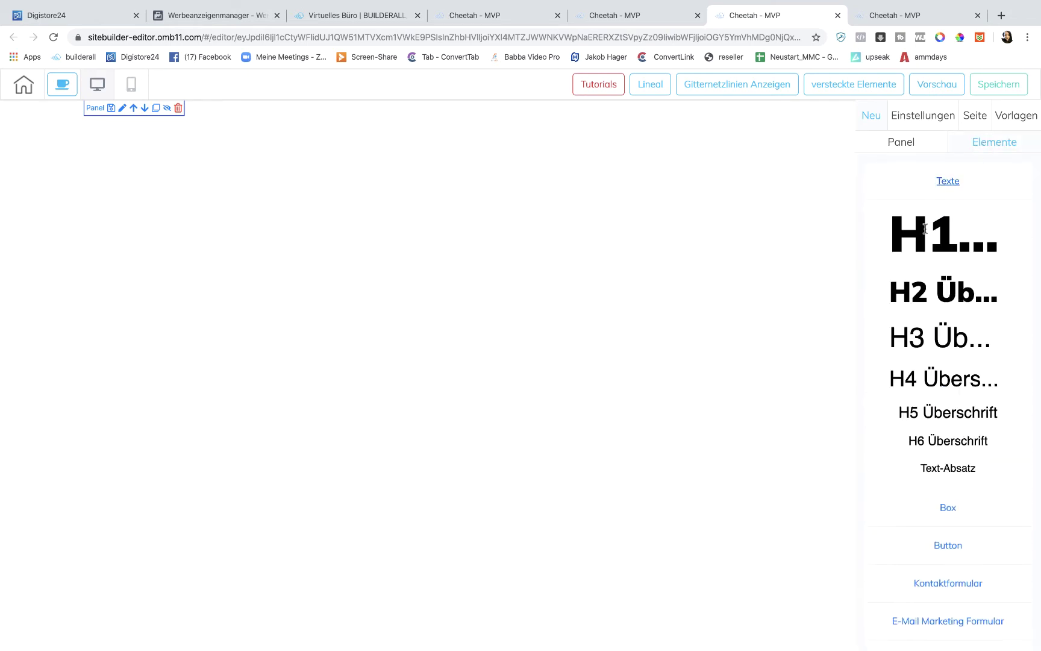
{"action": "left_click_drag", "start_coordinate": [925, 229], "coordinate": [372, 157]}
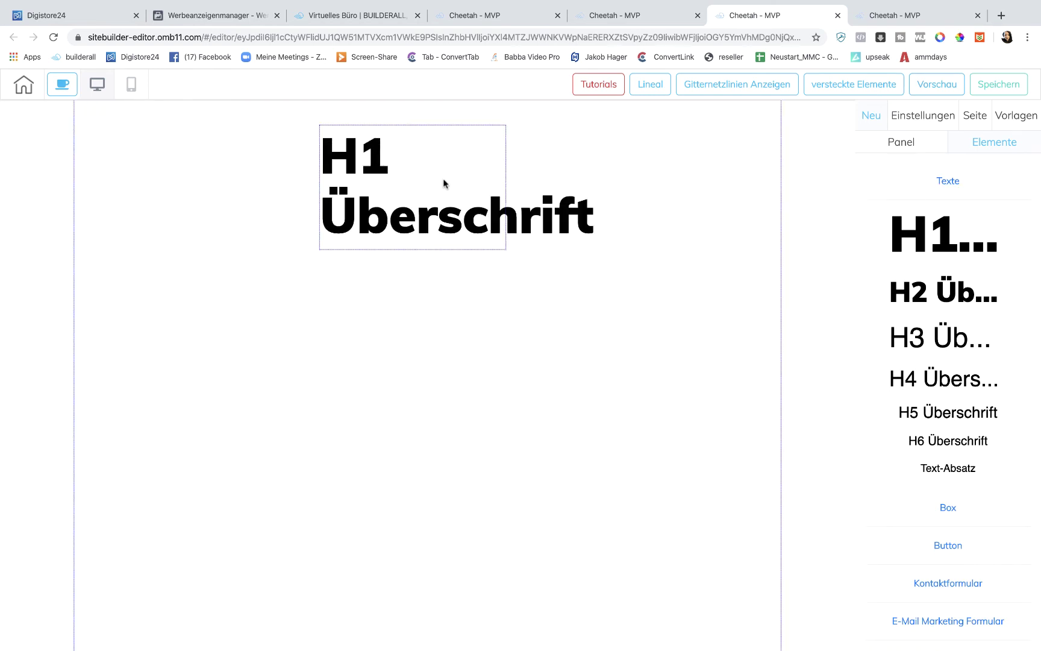
{"action": "left_click", "coordinate": [411, 175]}
{"action": "left_click", "coordinate": [399, 117]}
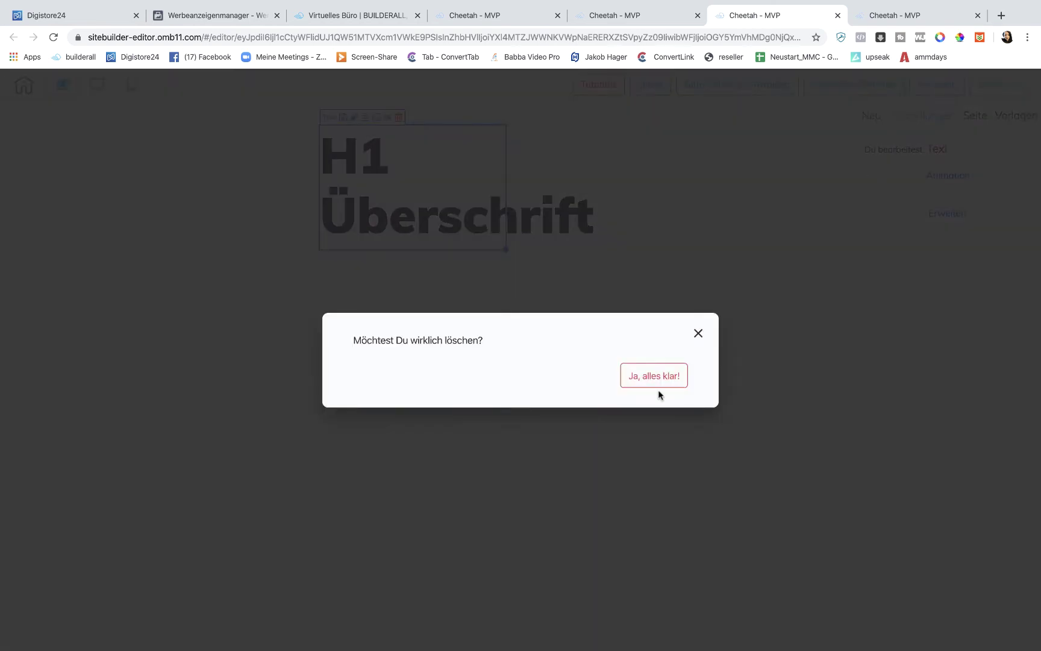
{"action": "left_click", "coordinate": [658, 384]}
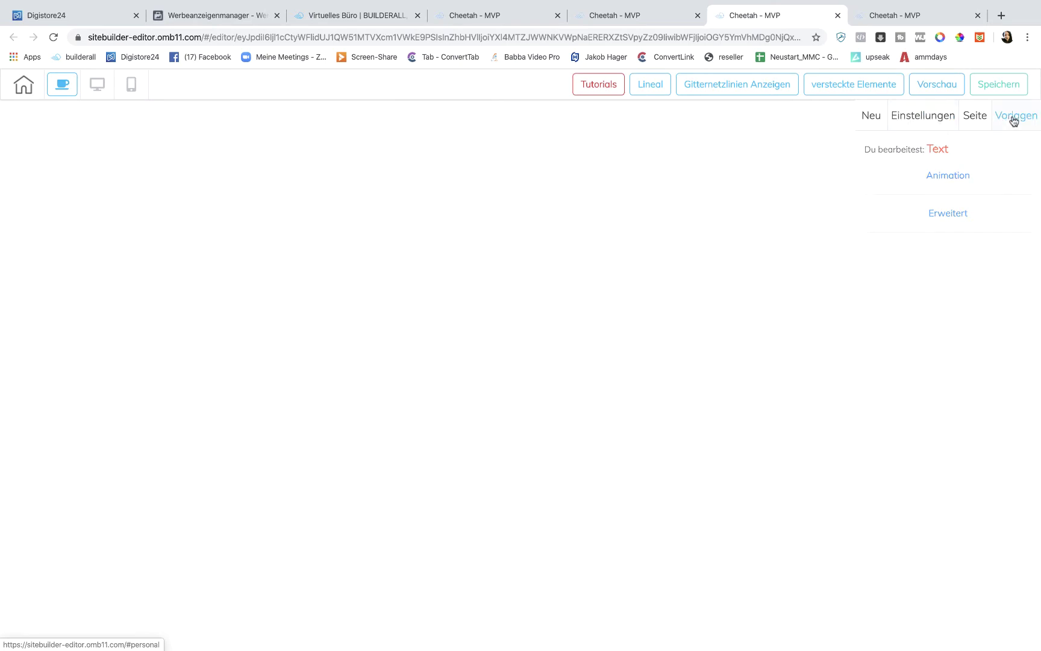
Add an H3 heading element to the panel and position it near the panel's upper centre
{"action": "left_click", "coordinate": [1014, 121]}
{"action": "left_click", "coordinate": [982, 117]}
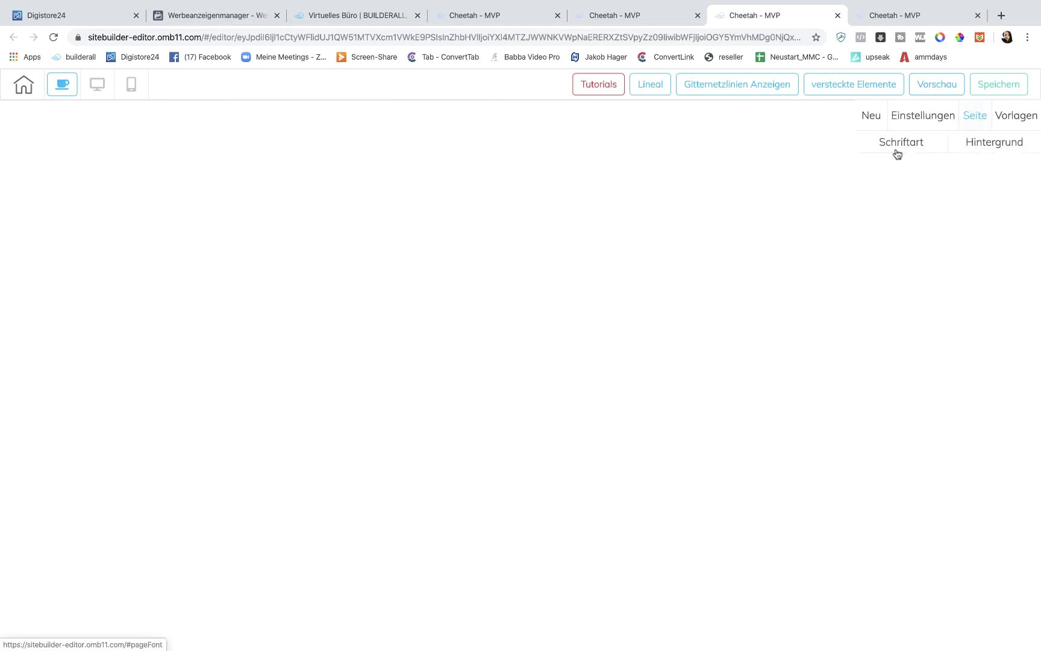
{"action": "left_click", "coordinate": [868, 120]}
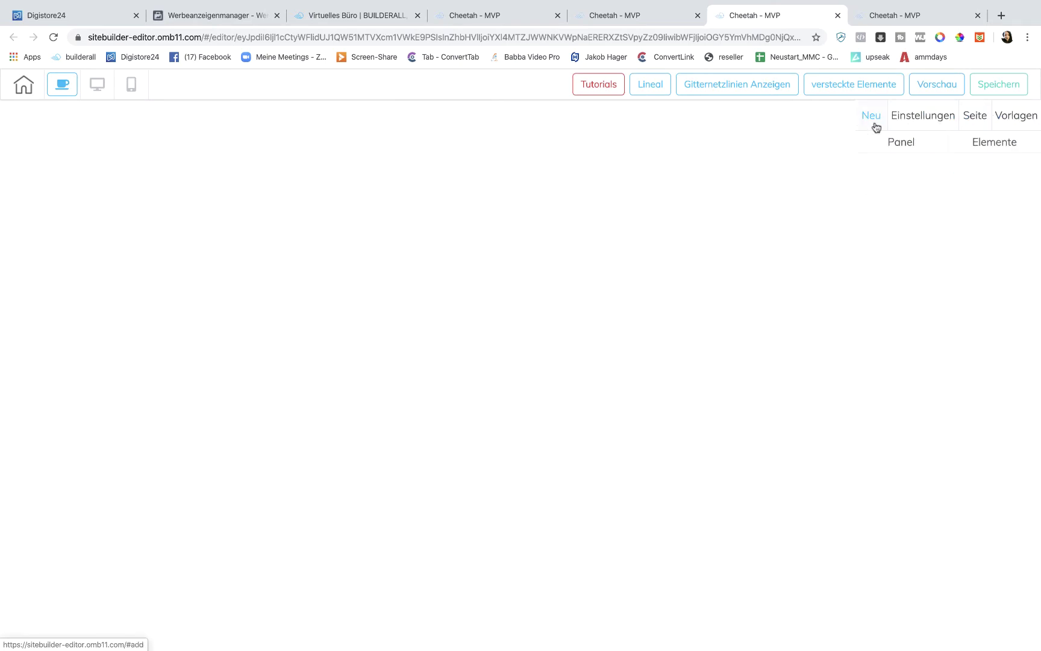
{"action": "left_click", "coordinate": [991, 144]}
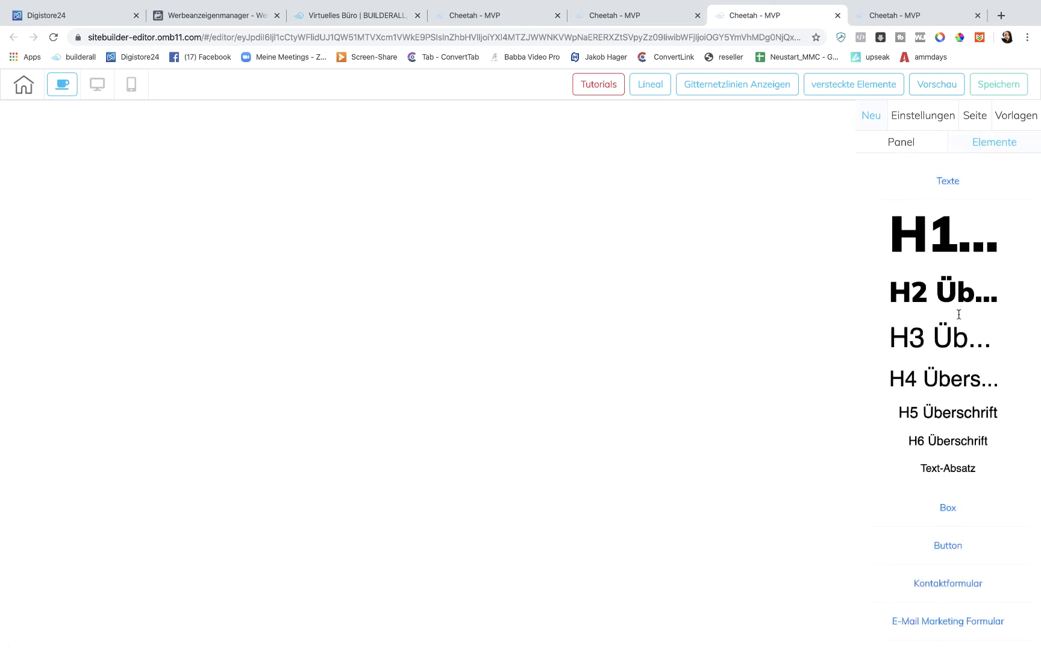
{"action": "left_click_drag", "start_coordinate": [936, 333], "coordinate": [440, 192]}
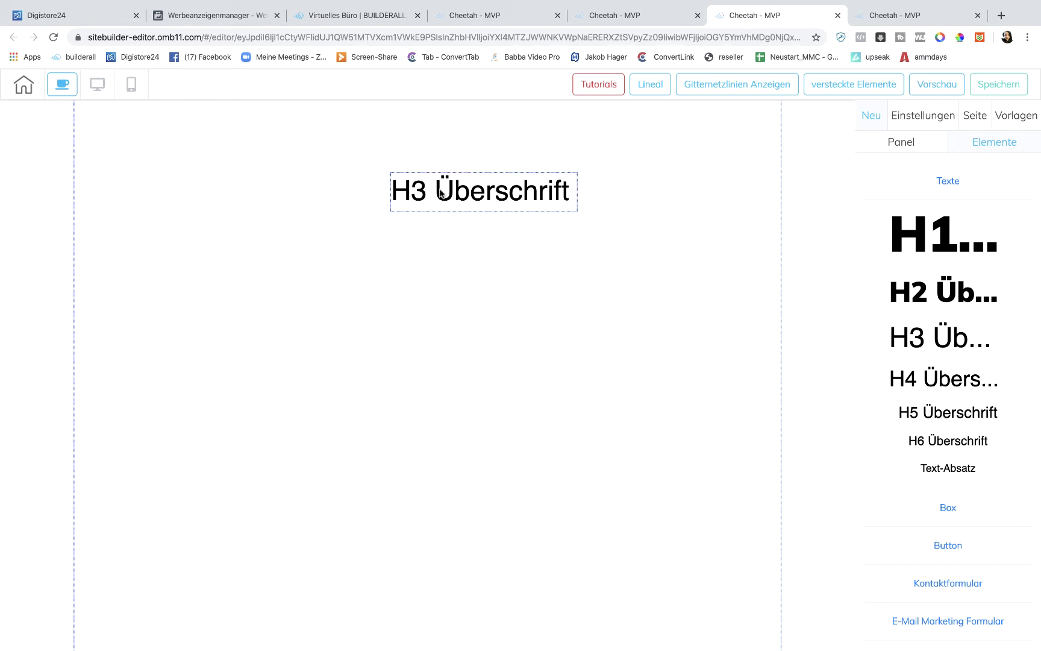
{"action": "left_click_drag", "start_coordinate": [459, 205], "coordinate": [407, 169]}
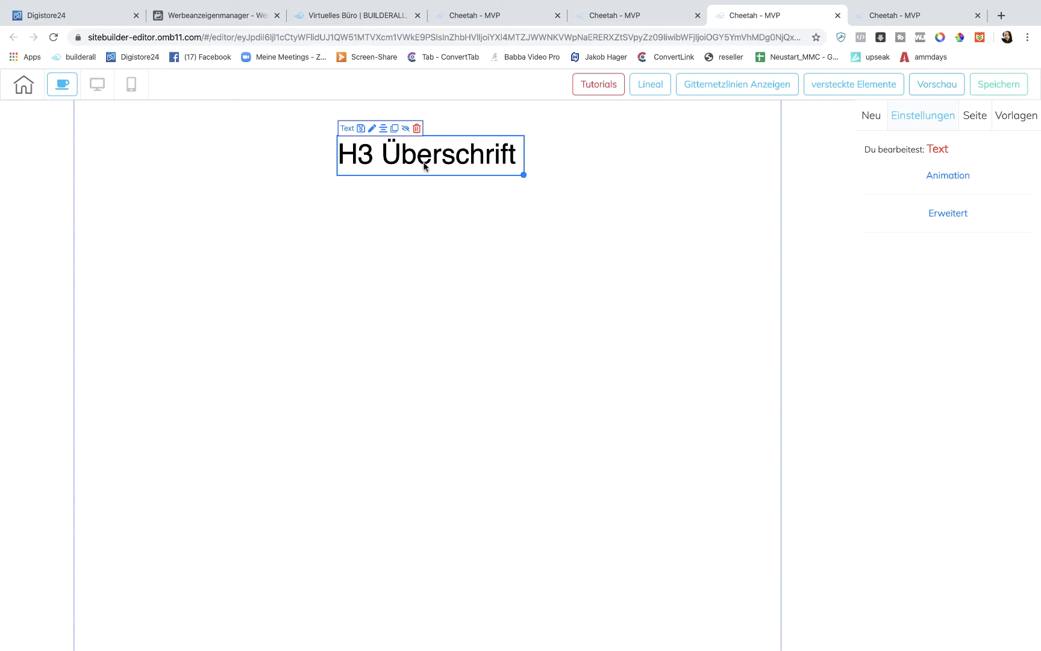
Replace the heading's placeholder text with "LIVE WORKSHOP: SO BETREIBEN WIOR 2019 ERFOLGREICH AFFILIATE MARKETING"
{"action": "double_click", "coordinate": [425, 164]}
{"action": "left_click", "coordinate": [519, 162]}
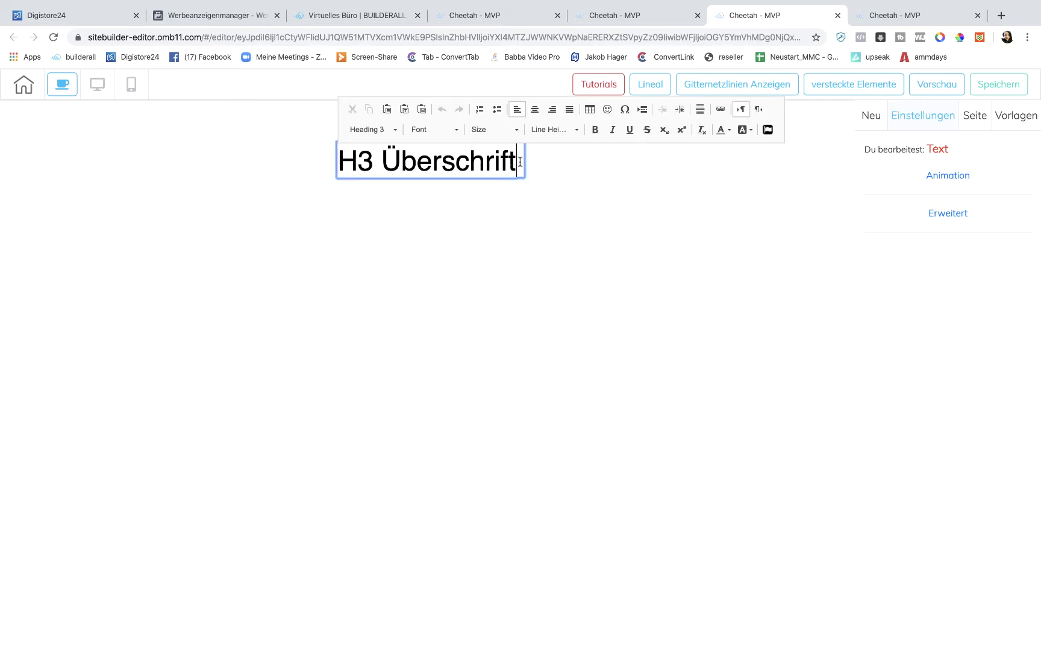
{"action": "key", "text": "BackSpace"}
{"action": "key", "text": "BackSpace"}
{"action": "key", "text": "BackSpace"}
{"action": "key", "text": "BackSpace"}
{"action": "key", "text": "BackSpace"}
{"action": "key", "text": "BackSpace"}
{"action": "key", "text": "BackSpace"}
{"action": "key", "text": "BackSpace"}
{"action": "key", "text": "BackSpace"}
{"action": "key", "text": "BackSpace"}
{"action": "key", "text": "BackSpace"}
{"action": "key", "text": "BackSpace"}
{"action": "key", "text": "BackSpace"}
{"action": "key", "text": "BackSpace"}
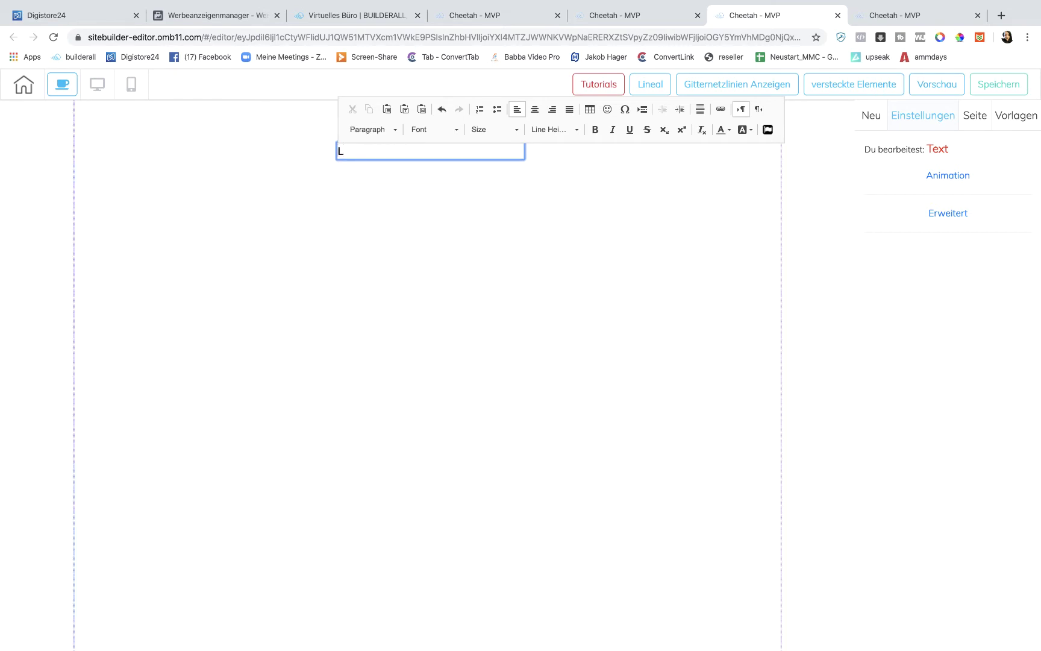
{"action": "type", "text": "LIVE WORKSHOP: SO BET"}
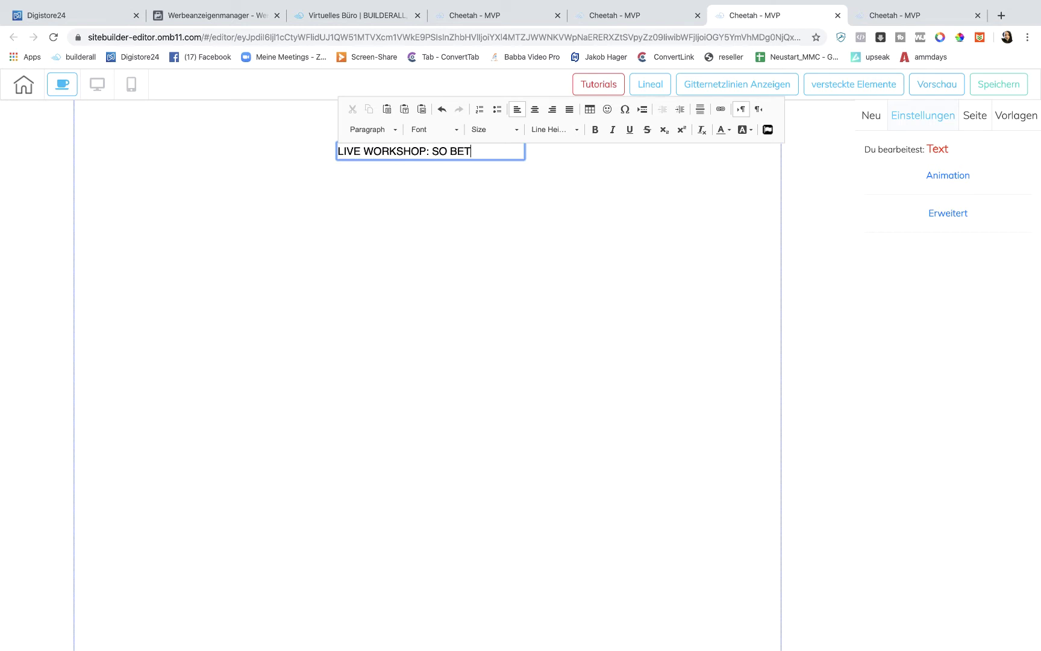
{"action": "type", "text": "REIBEN WIOR 2019"}
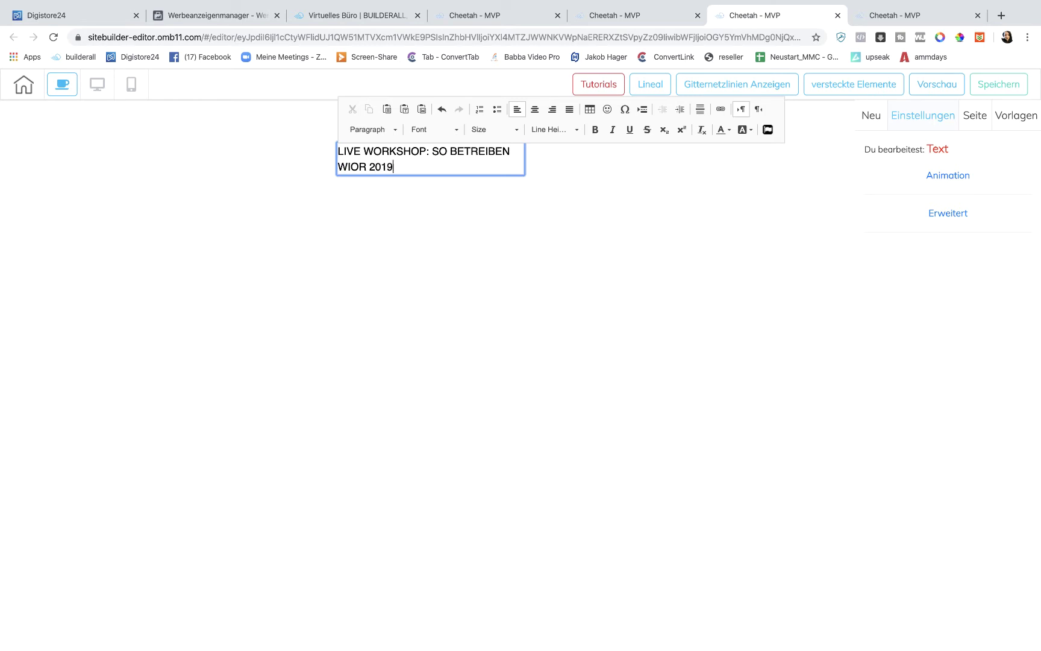
{"action": "type", "text": " ERFOLGREICH AFFILIATE MARKETING"}
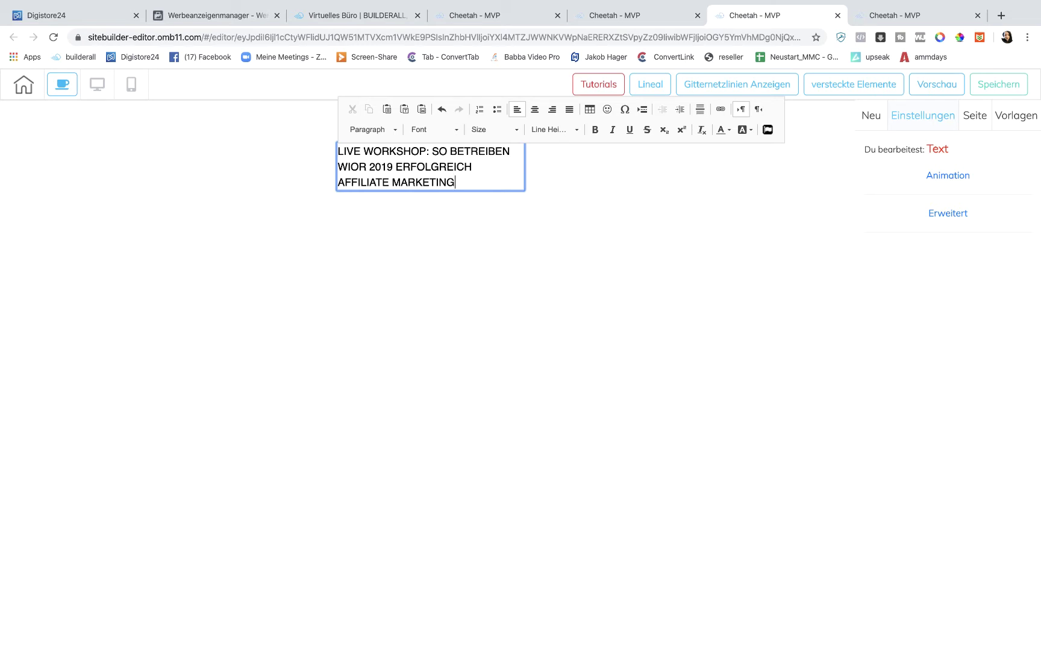
Centre-align the headline text and apply the Heading 3 format to all of it
{"action": "left_click", "coordinate": [535, 109]}
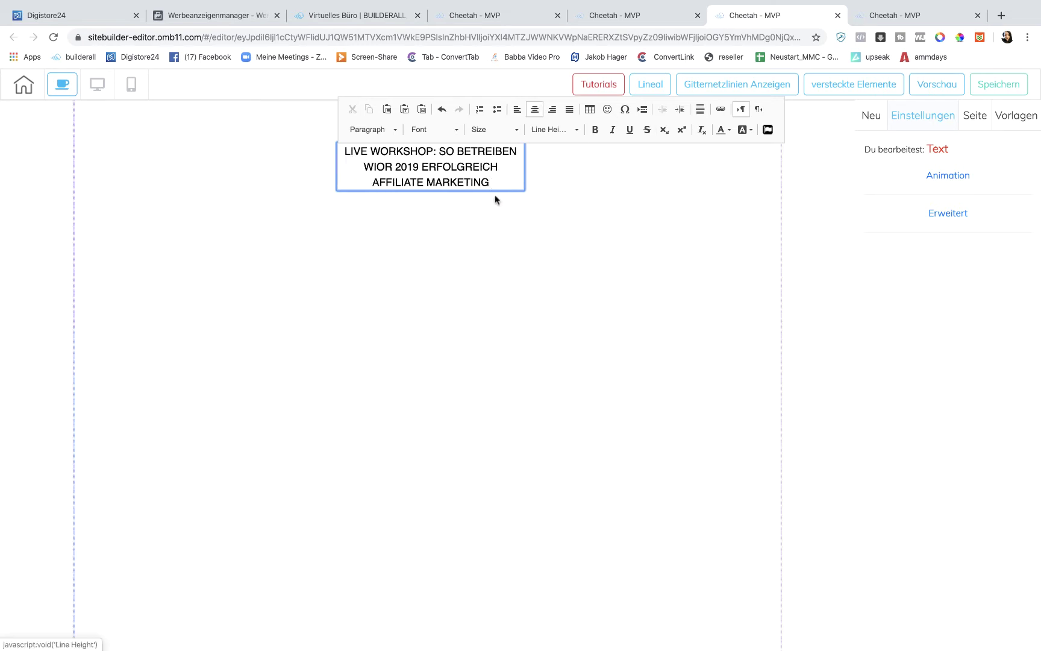
{"action": "left_click_drag", "start_coordinate": [490, 182], "coordinate": [344, 146]}
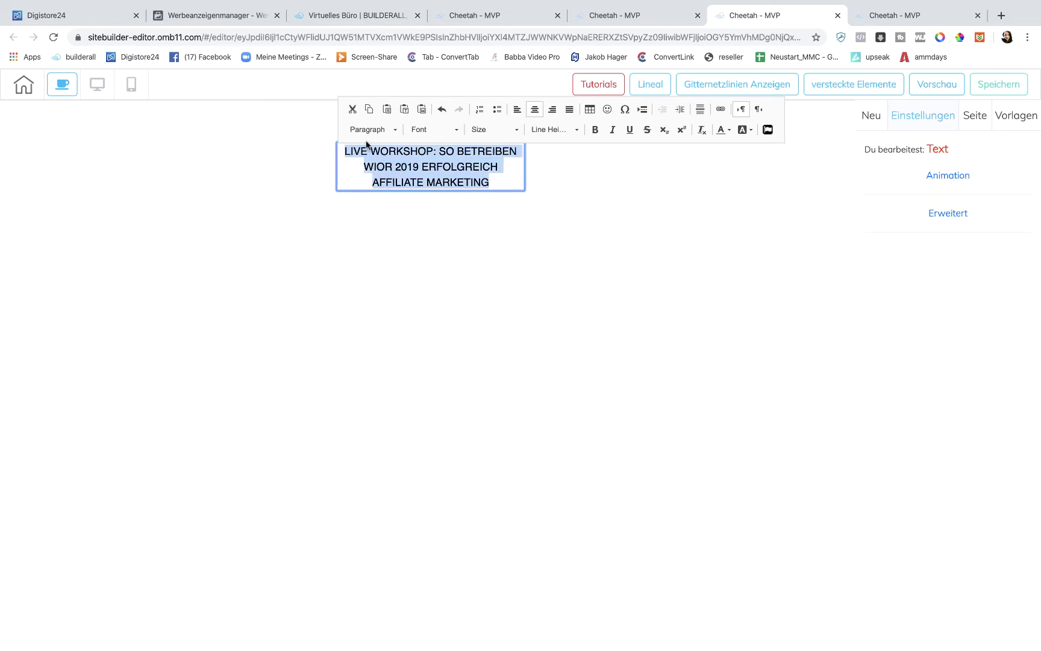
{"action": "left_click", "coordinate": [369, 130]}
{"action": "scroll", "coordinate": [368, 214], "scroll_direction": "down", "scroll_amount": 1}
{"action": "left_click", "coordinate": [362, 212]}
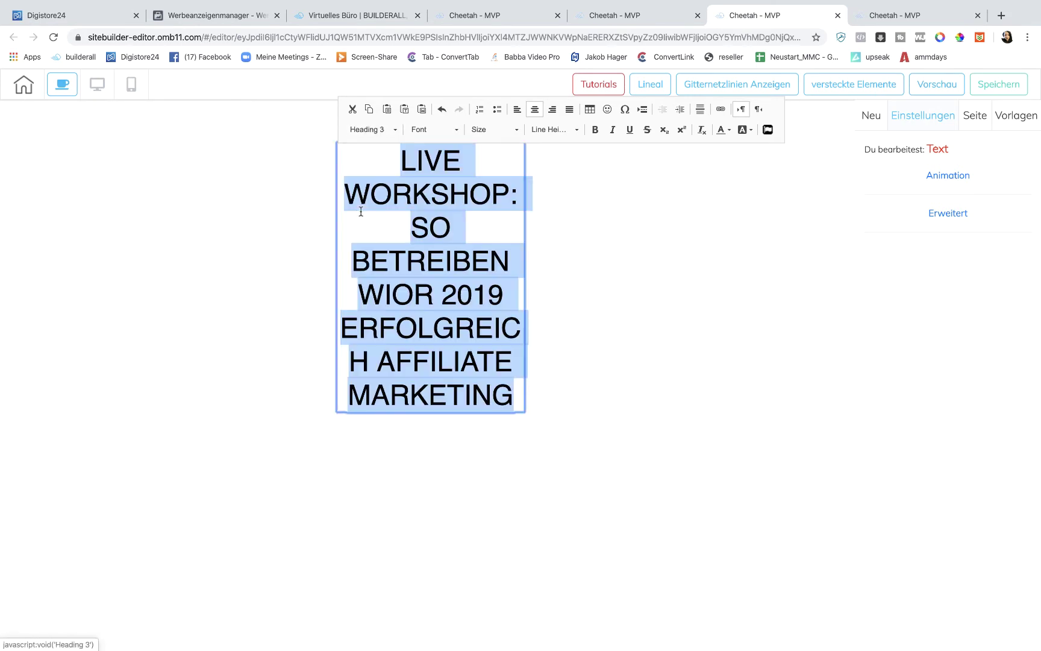
{"action": "left_click", "coordinate": [577, 253]}
Widen the headline's text box so the text fits on two lines, and correct "WIOR" to "WIR"
{"action": "left_click", "coordinate": [511, 369]}
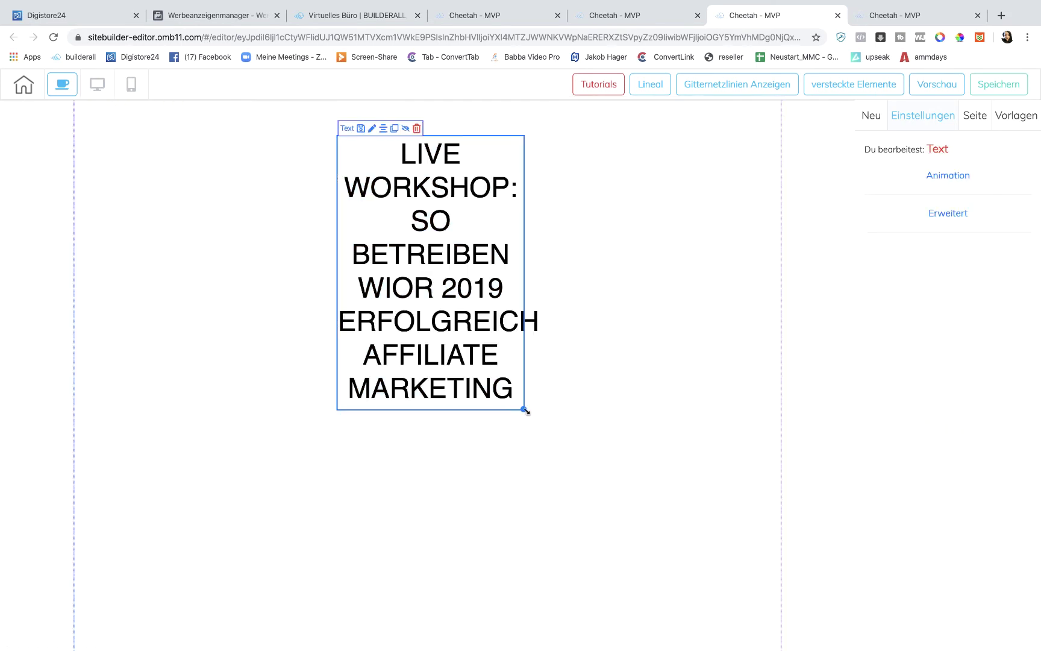
{"action": "left_click_drag", "start_coordinate": [525, 410], "coordinate": [741, 280]}
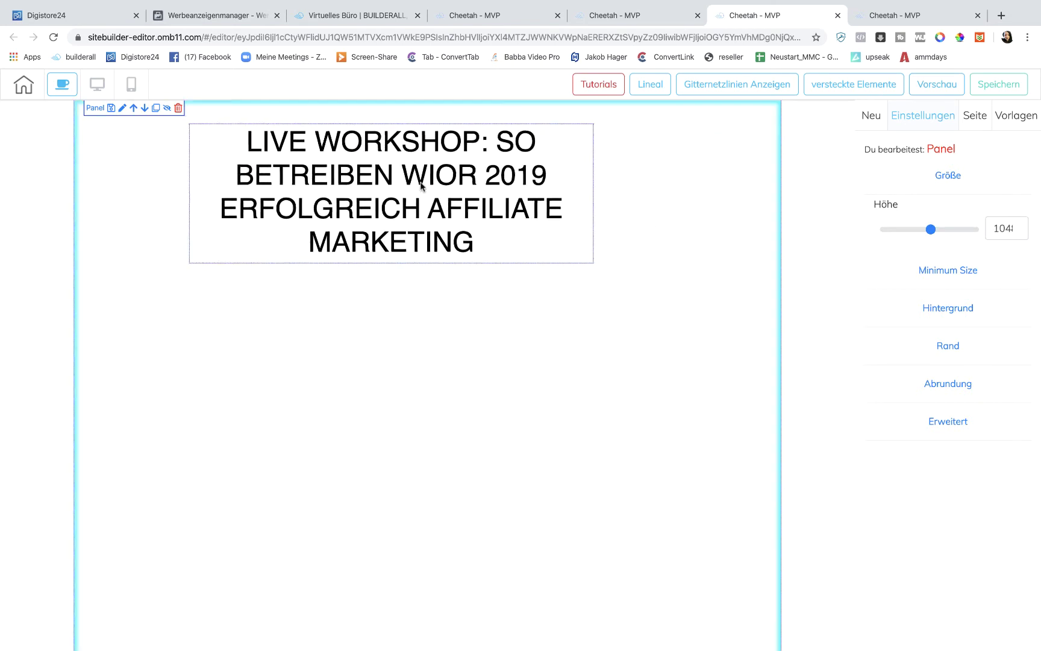
{"action": "left_click", "coordinate": [511, 234]}
{"action": "left_click_drag", "start_coordinate": [513, 259], "coordinate": [719, 211]}
{"action": "left_click", "coordinate": [432, 274]}
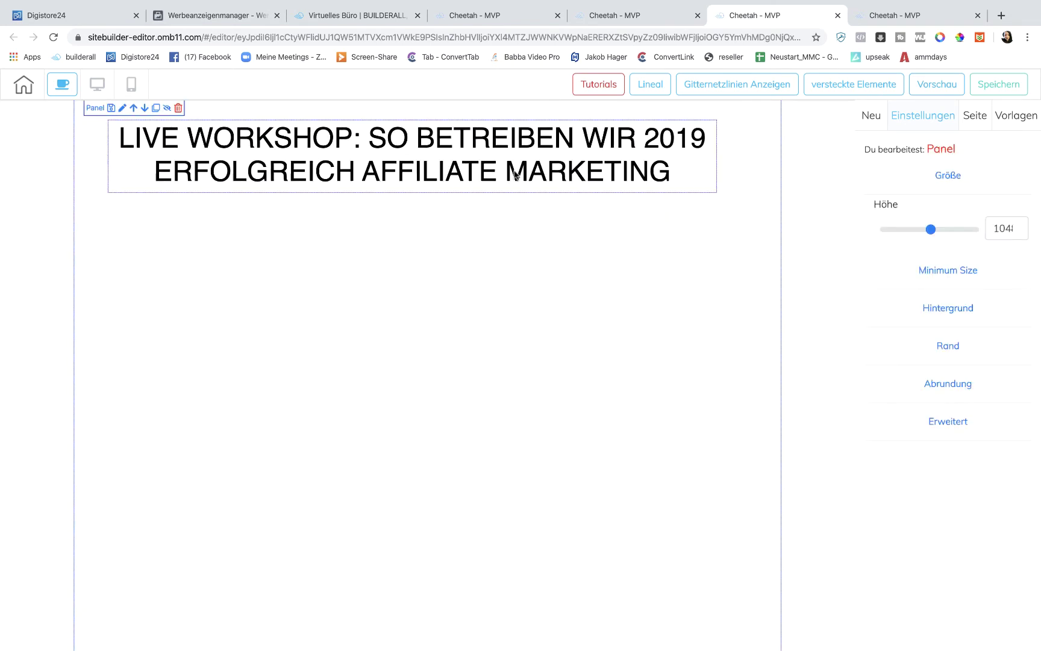
Move the headline slightly down and to the right, and make the words "LIVE WORKSHOP" bold
{"action": "left_click_drag", "start_coordinate": [515, 175], "coordinate": [525, 202]}
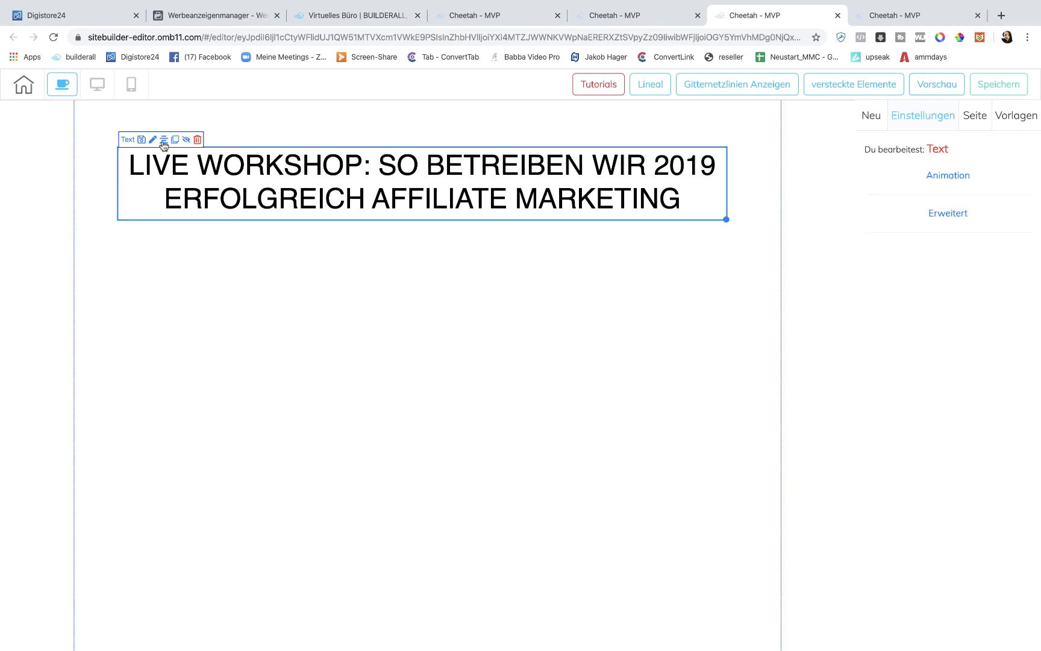
{"action": "double_click", "coordinate": [278, 178]}
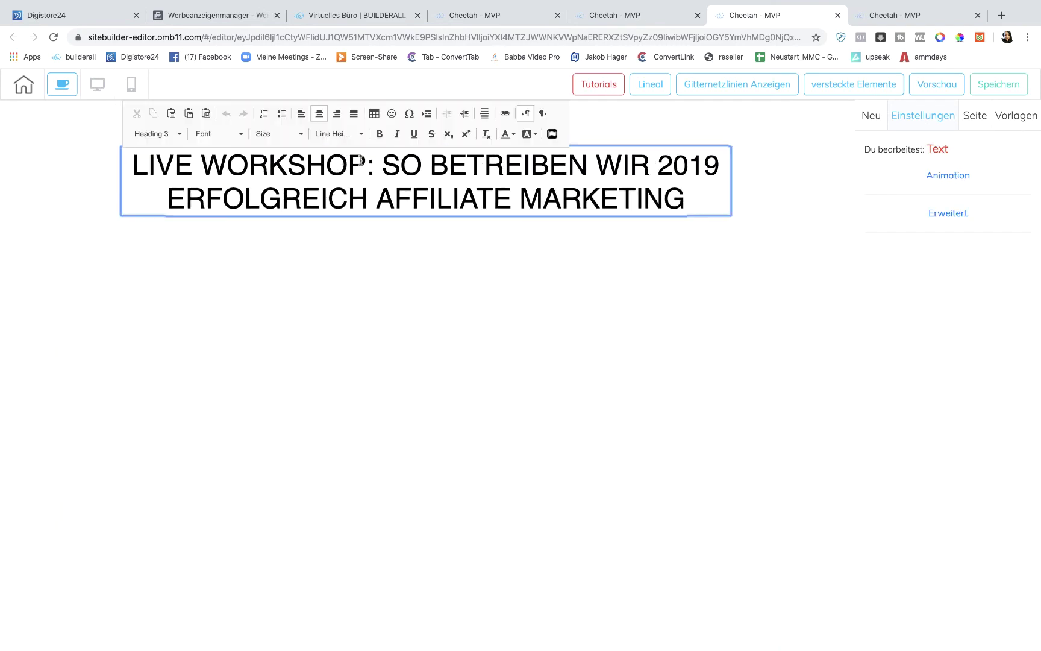
{"action": "left_click_drag", "start_coordinate": [361, 160], "coordinate": [132, 163]}
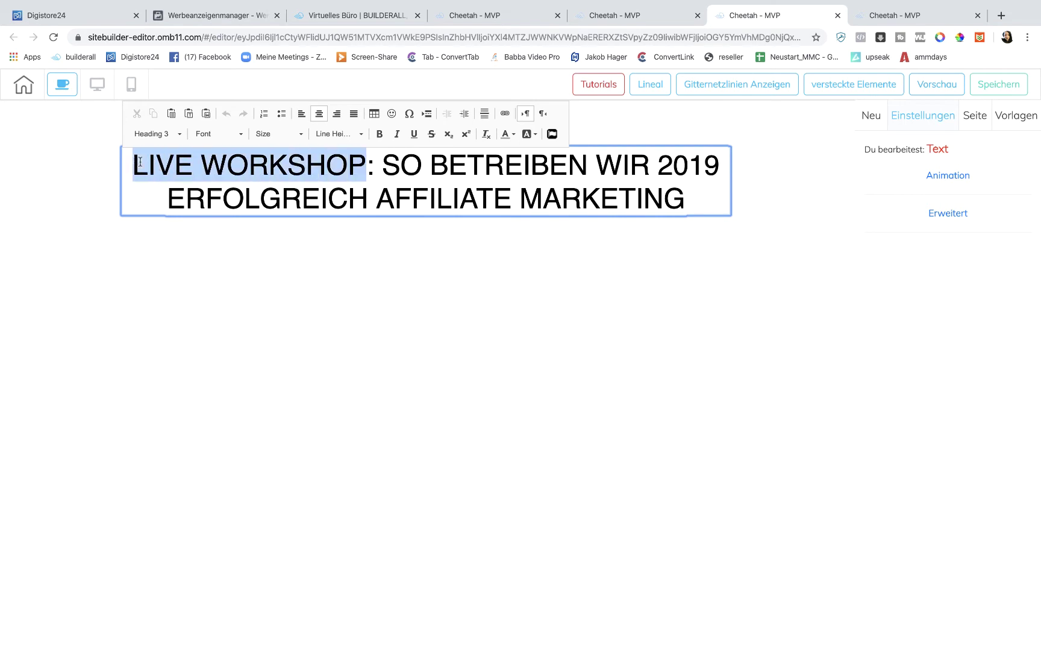
{"action": "left_click", "coordinate": [378, 134]}
{"action": "left_click", "coordinate": [423, 313]}
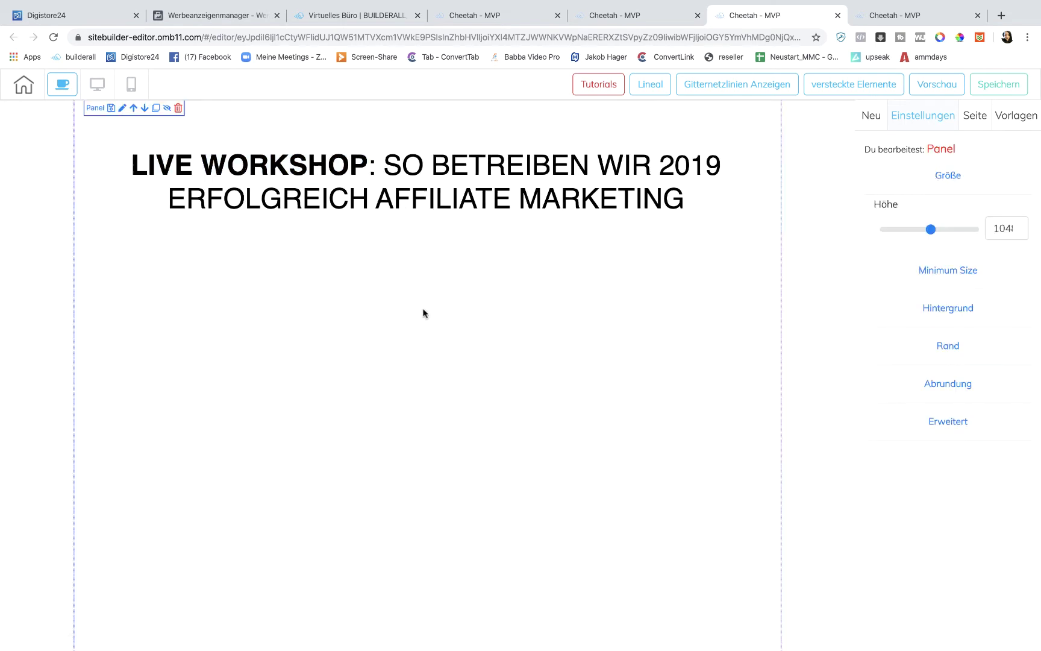
Give "LIVE WORKSHOP:" in the headline the amber background colour #f1c40f
{"action": "double_click", "coordinate": [355, 184]}
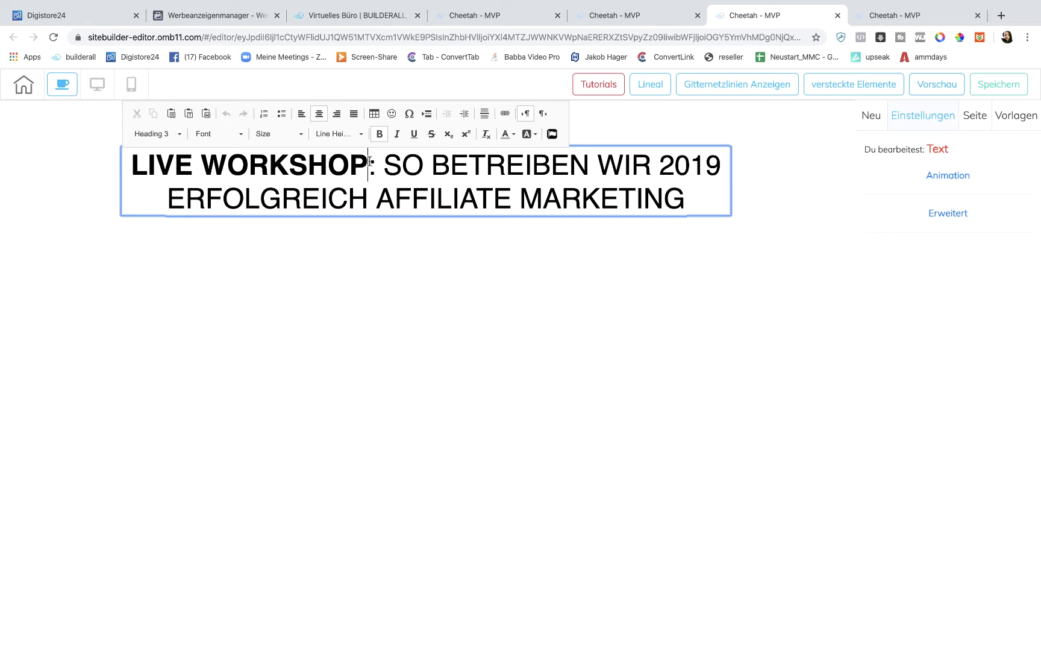
{"action": "left_click_drag", "start_coordinate": [368, 162], "coordinate": [132, 163]}
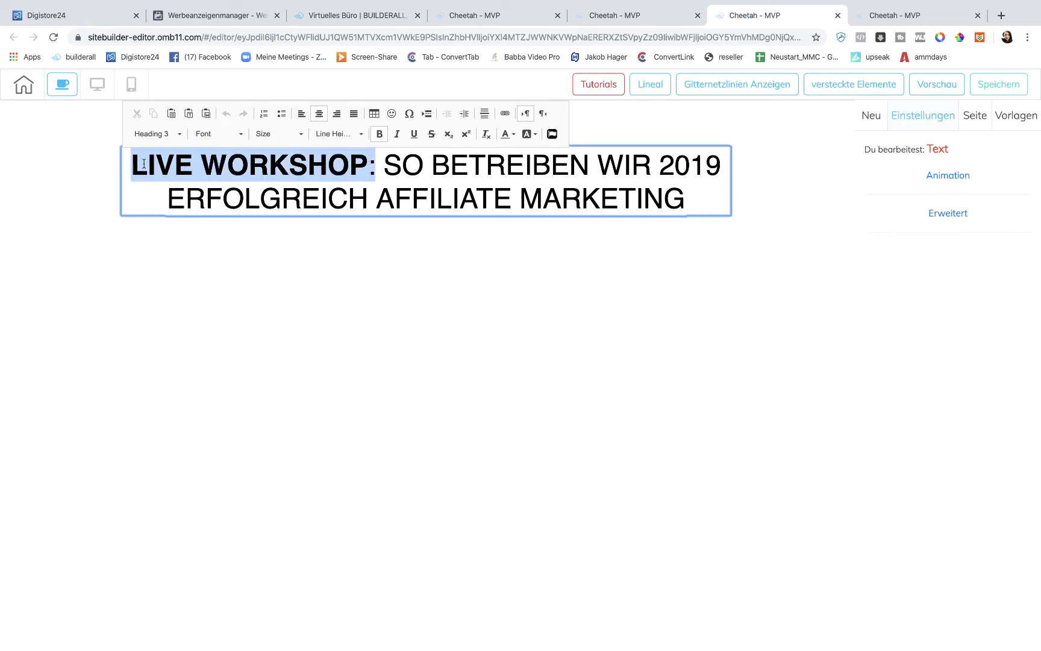
{"action": "left_click", "coordinate": [534, 134]}
{"action": "left_click", "coordinate": [605, 177]}
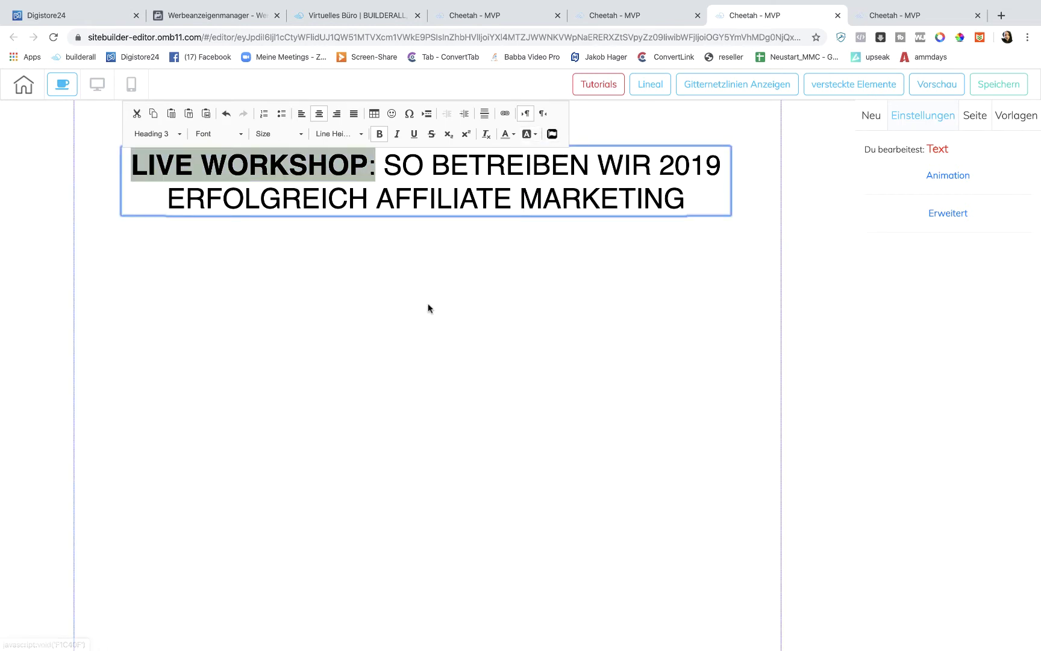
{"action": "left_click", "coordinate": [428, 308]}
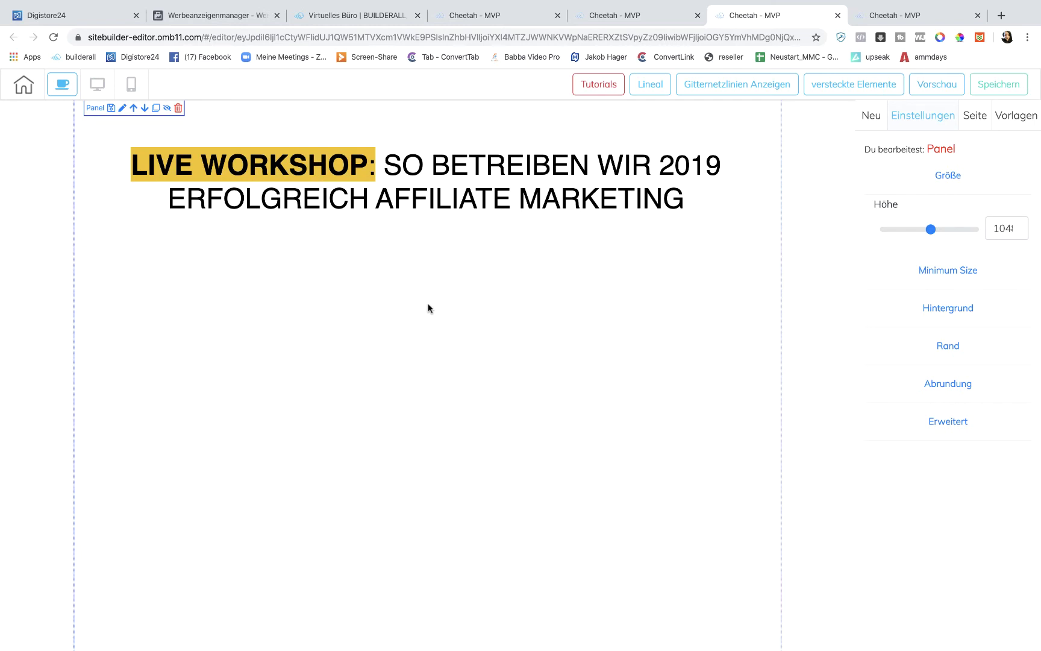
Set the background colour of "LIVE WORKSHOP:" to the custom bright yellow #ffff33
{"action": "double_click", "coordinate": [368, 153]}
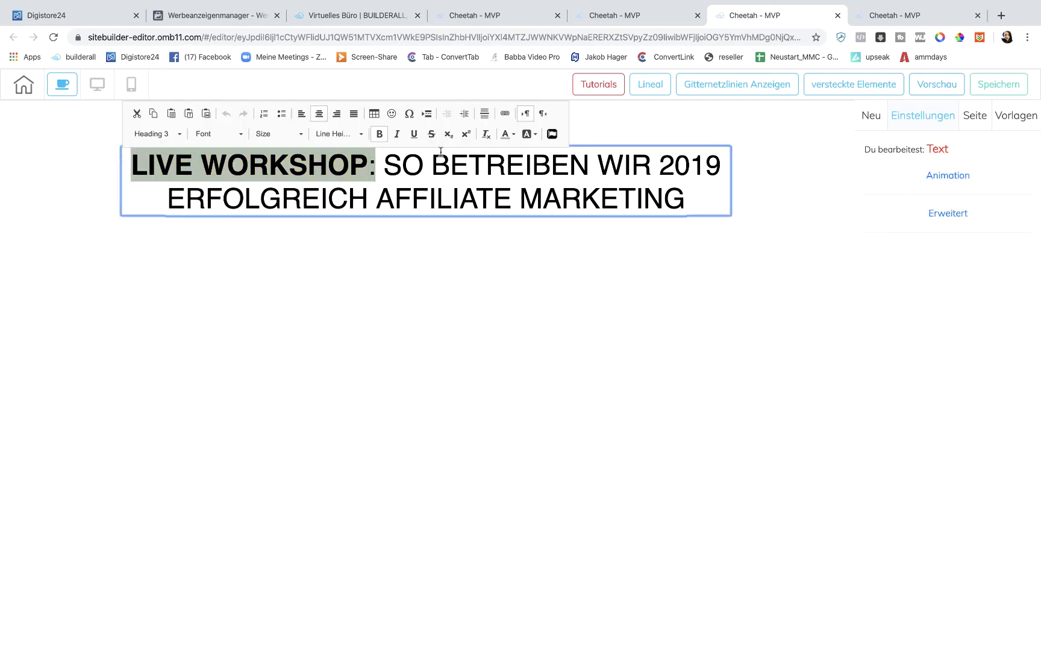
{"action": "left_click", "coordinate": [534, 135]}
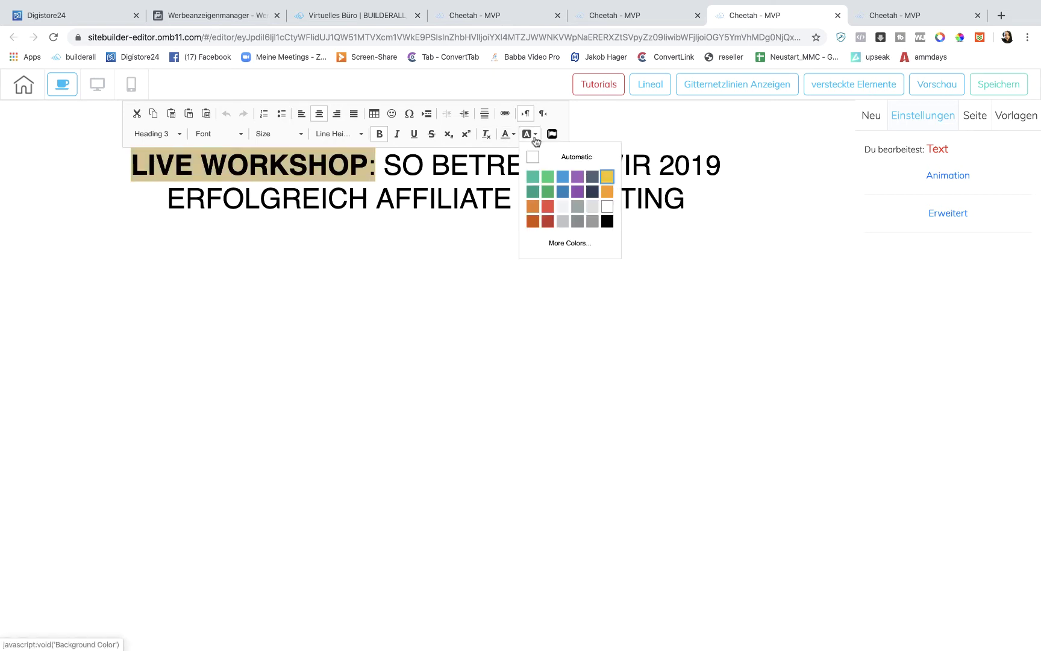
{"action": "left_click", "coordinate": [560, 241]}
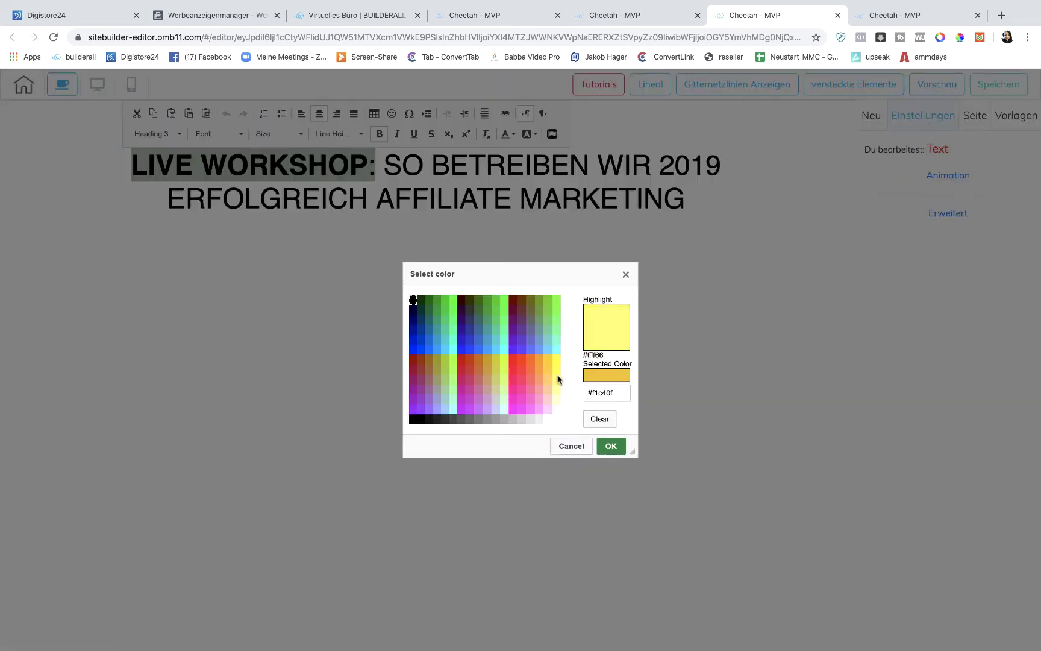
{"action": "left_click", "coordinate": [556, 388]}
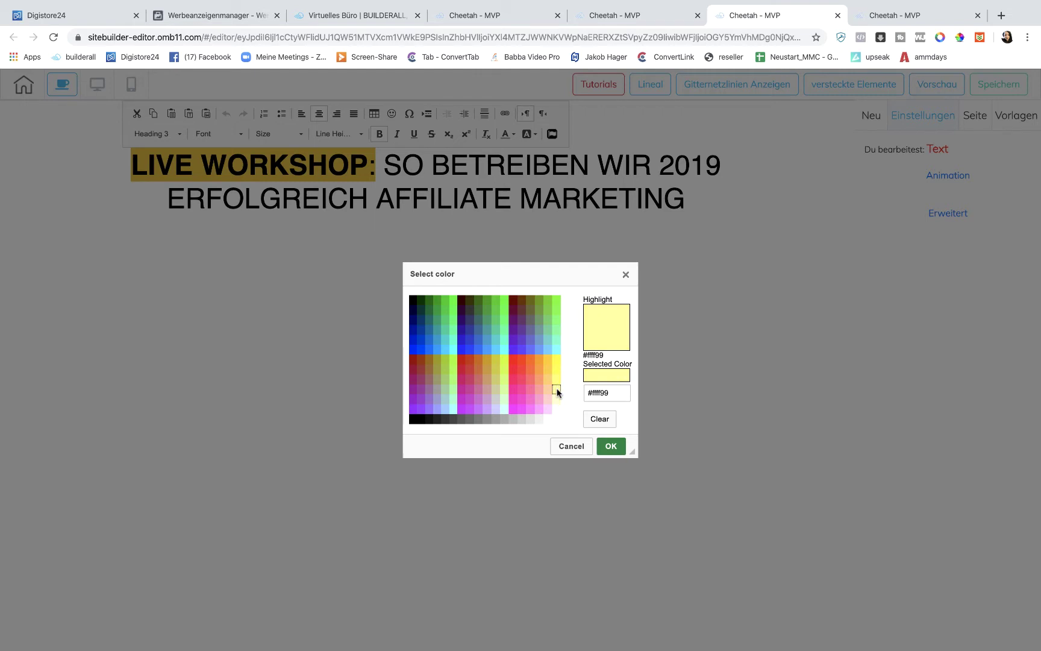
{"action": "left_click", "coordinate": [556, 369]}
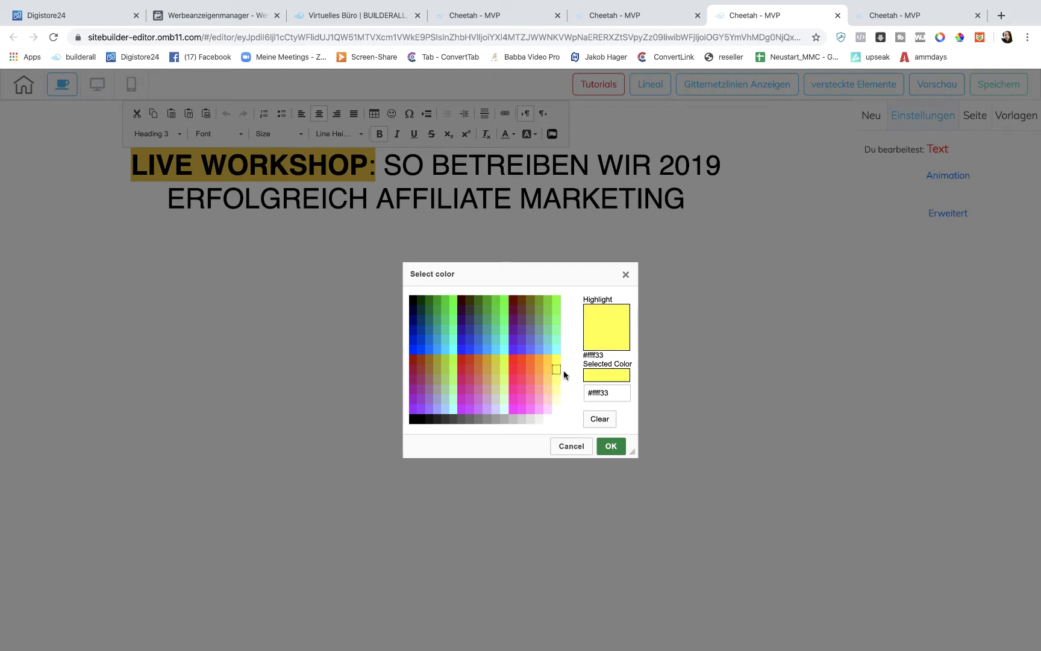
{"action": "left_click", "coordinate": [608, 447]}
{"action": "left_click", "coordinate": [446, 315]}
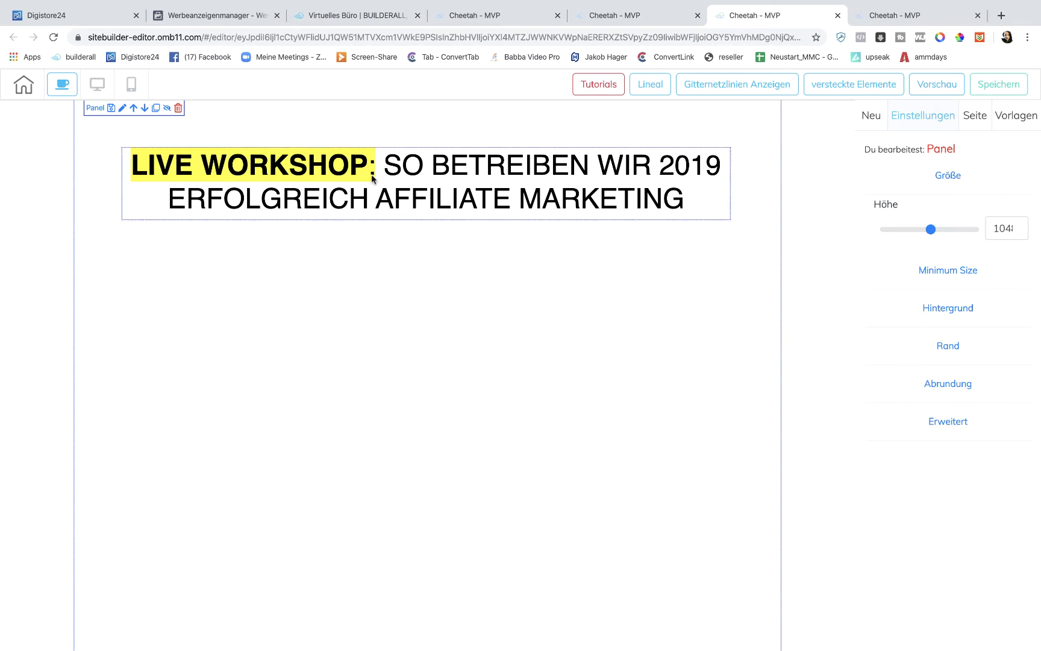
Move the headline slightly higher in the panel
{"action": "left_click", "coordinate": [170, 155]}
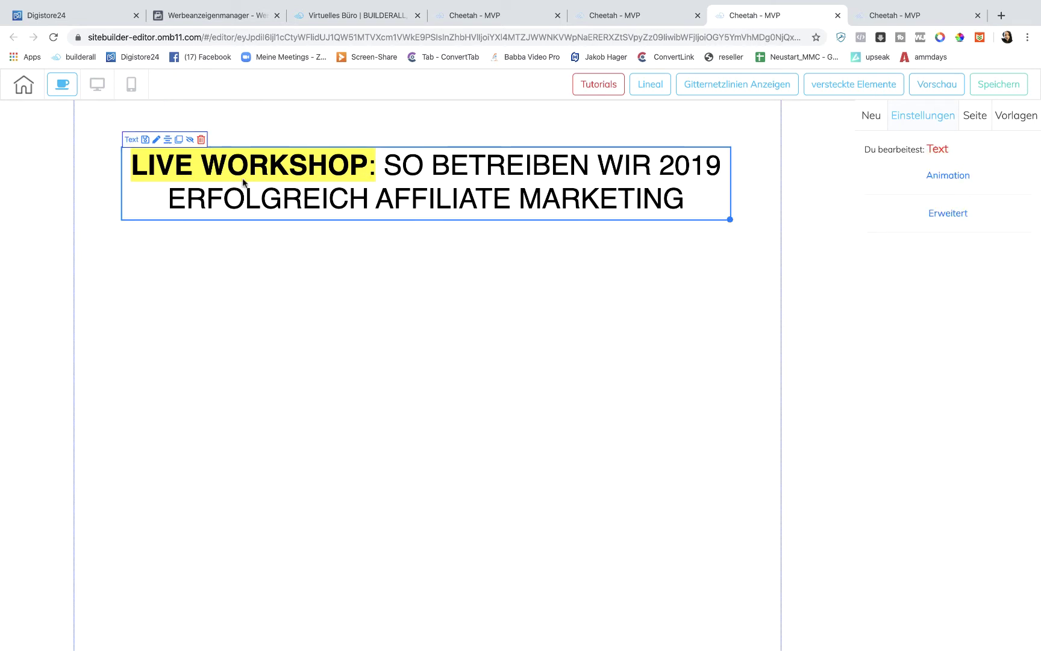
{"action": "left_click", "coordinate": [407, 411]}
{"action": "left_click", "coordinate": [872, 116]}
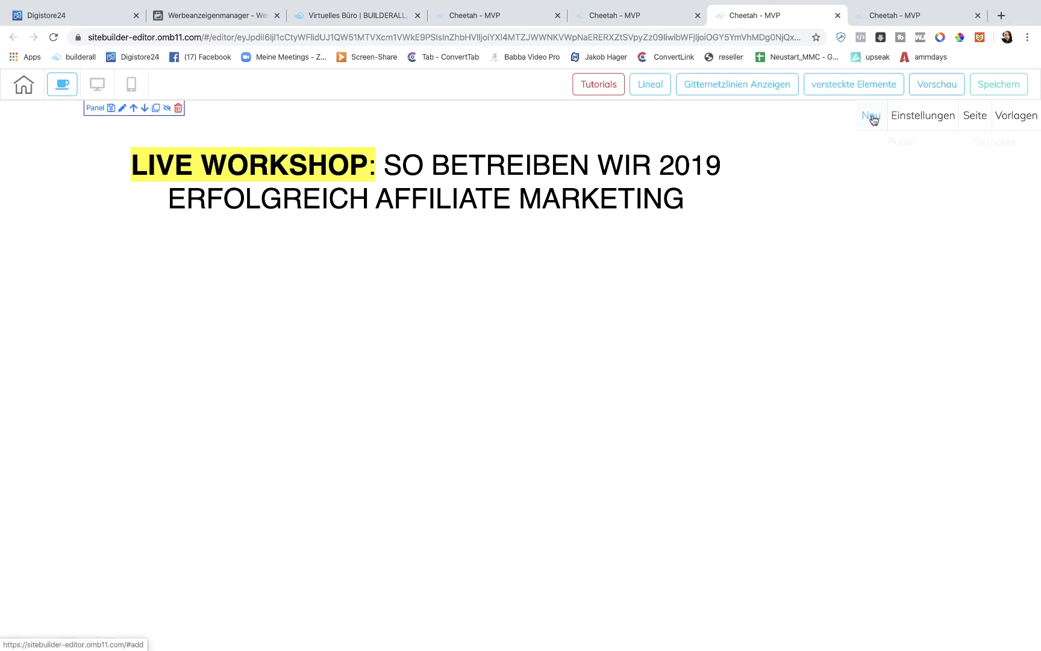
{"action": "left_click", "coordinate": [991, 149]}
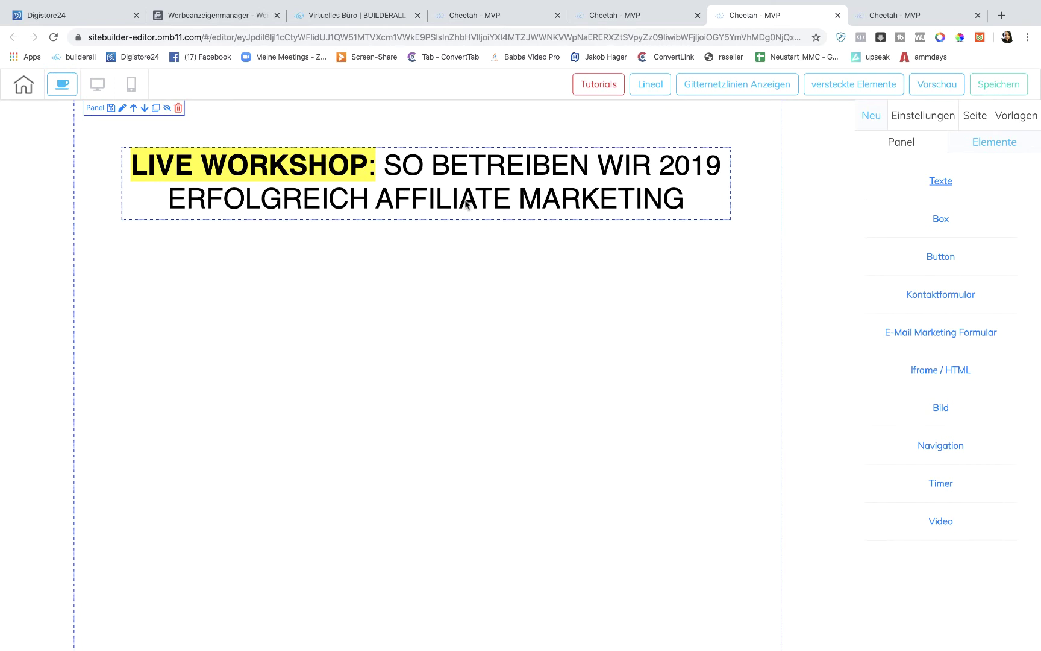
{"action": "left_click", "coordinate": [644, 175]}
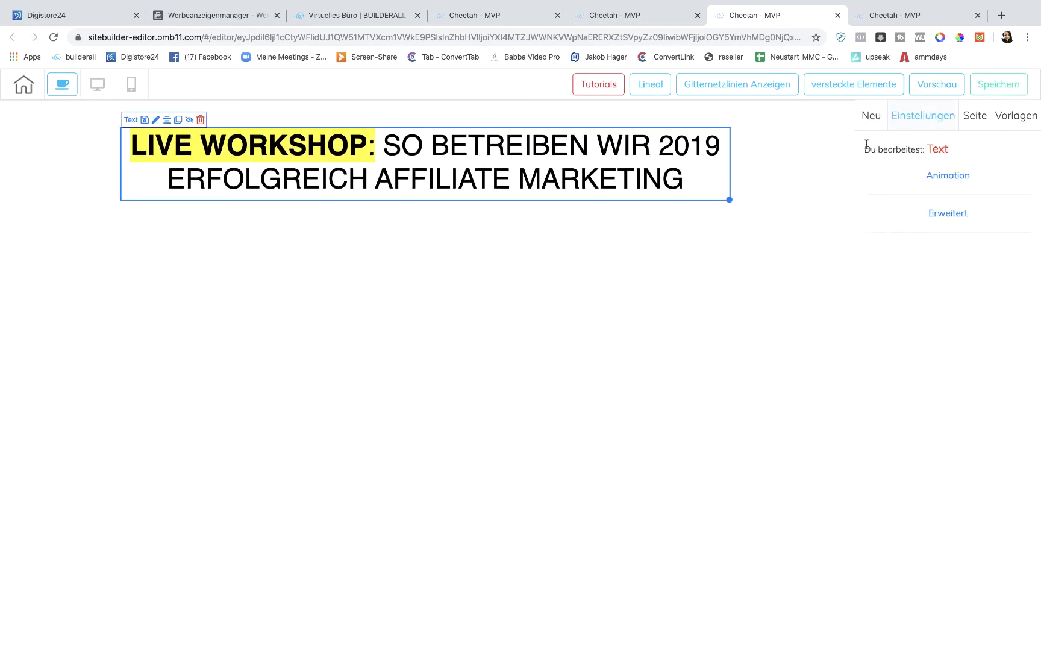
Add an H5 heading text element to the panel below the headline
{"action": "left_click", "coordinate": [872, 119]}
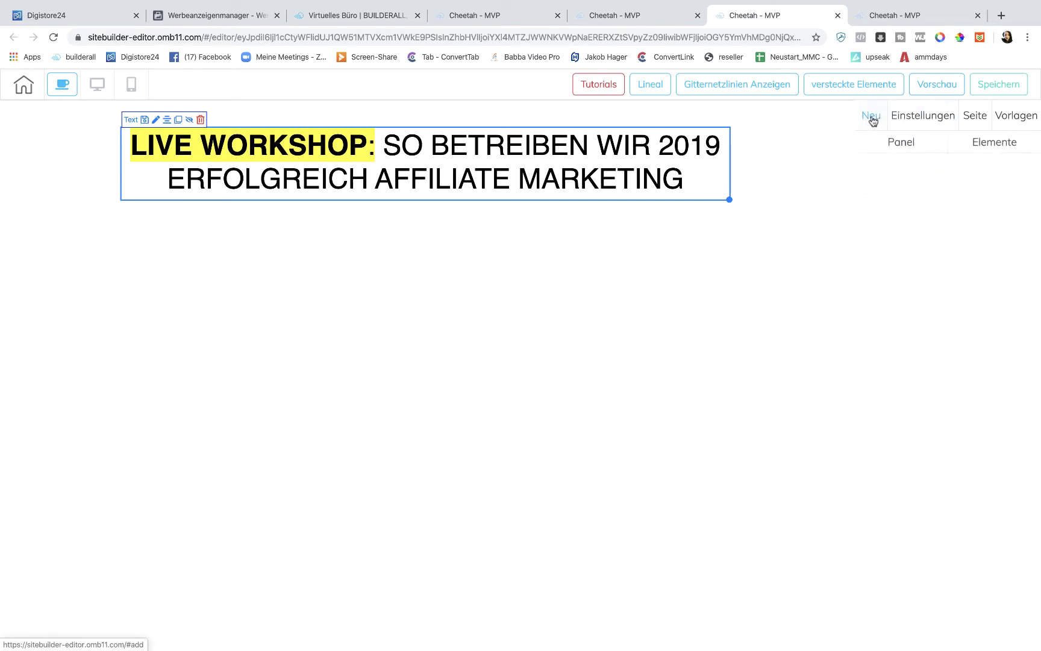
{"action": "left_click", "coordinate": [1002, 144]}
{"action": "left_click", "coordinate": [941, 182]}
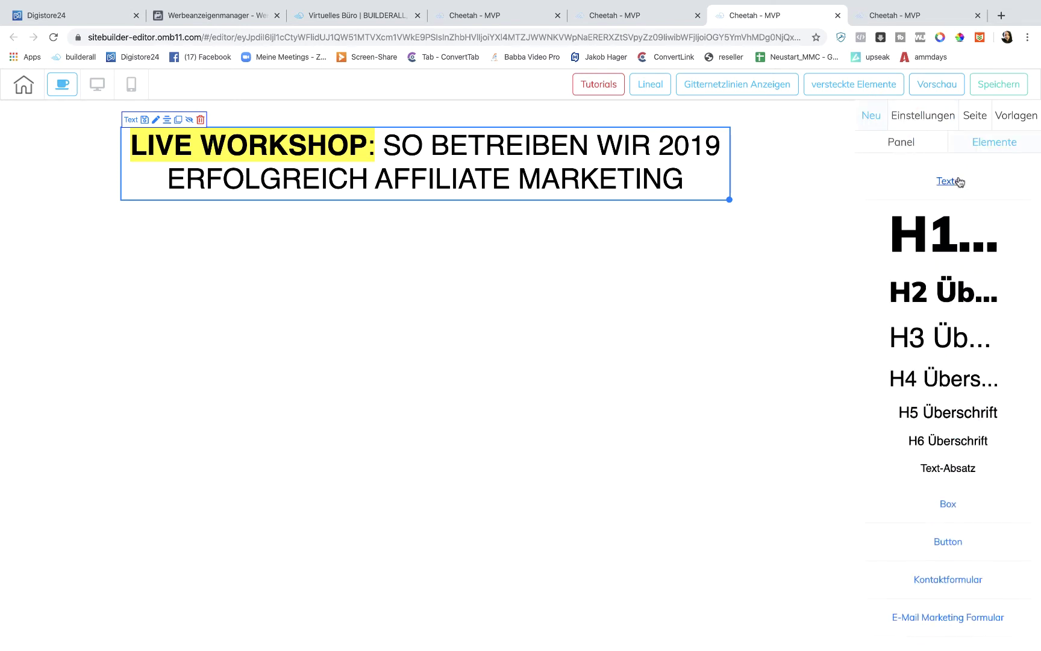
{"action": "left_click_drag", "start_coordinate": [957, 416], "coordinate": [474, 283]}
{"action": "left_click", "coordinate": [472, 282]}
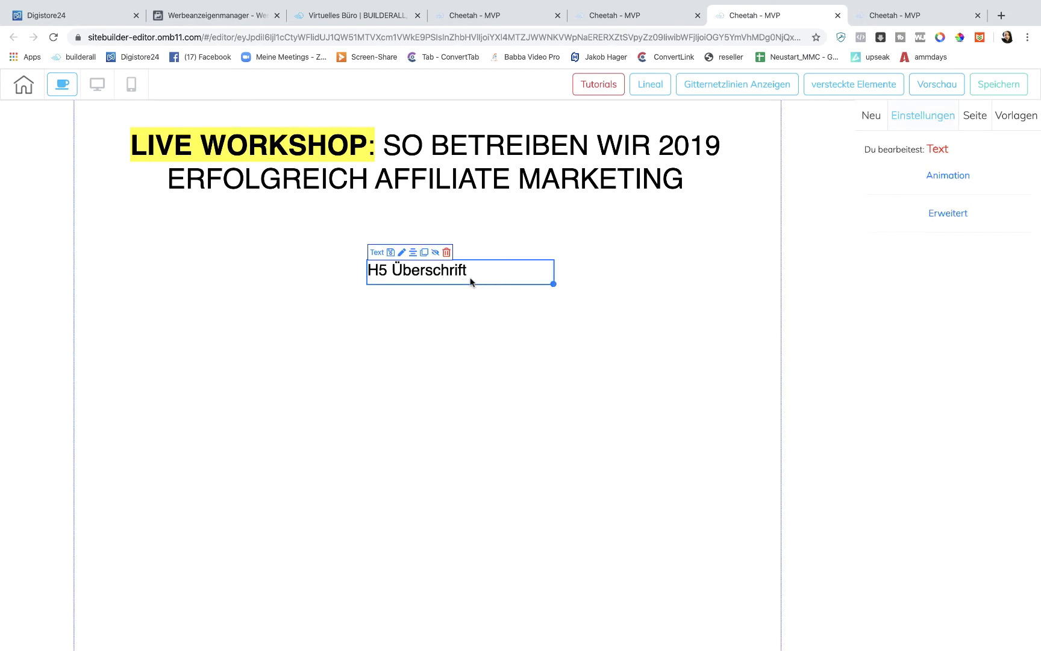
Replace the H5 element's placeholder with "Klicke auf Play und schau dir das kurze 5 Minuten Video an" and centre-align the text
{"action": "double_click", "coordinate": [471, 282]}
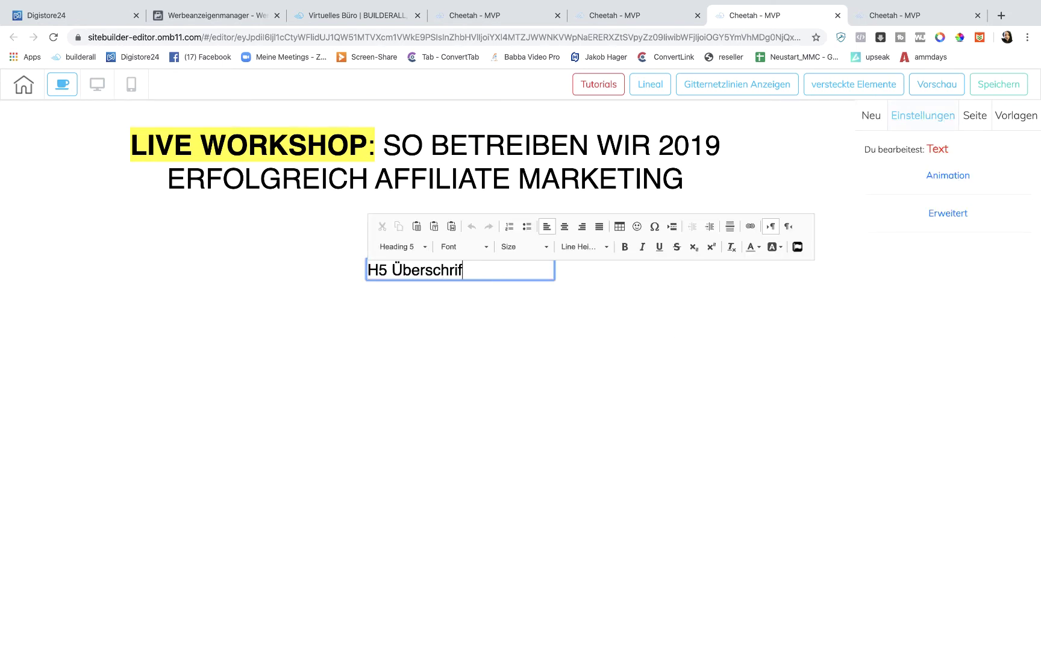
{"action": "key", "text": "BackSpace"}
{"action": "key", "text": "BackSpace"}
{"action": "key", "text": "BackSpace"}
{"action": "key", "text": "BackSpace"}
{"action": "key", "text": "BackSpace"}
{"action": "key", "text": "BackSpace"}
{"action": "key", "text": "BackSpace"}
{"action": "key", "text": "BackSpace"}
{"action": "key", "text": "BackSpace"}
{"action": "key", "text": "BackSpace"}
{"action": "key", "text": "BackSpace"}
{"action": "key", "text": "BackSpace"}
{"action": "key", "text": "BackSpace"}
{"action": "key", "text": "BackSpace"}
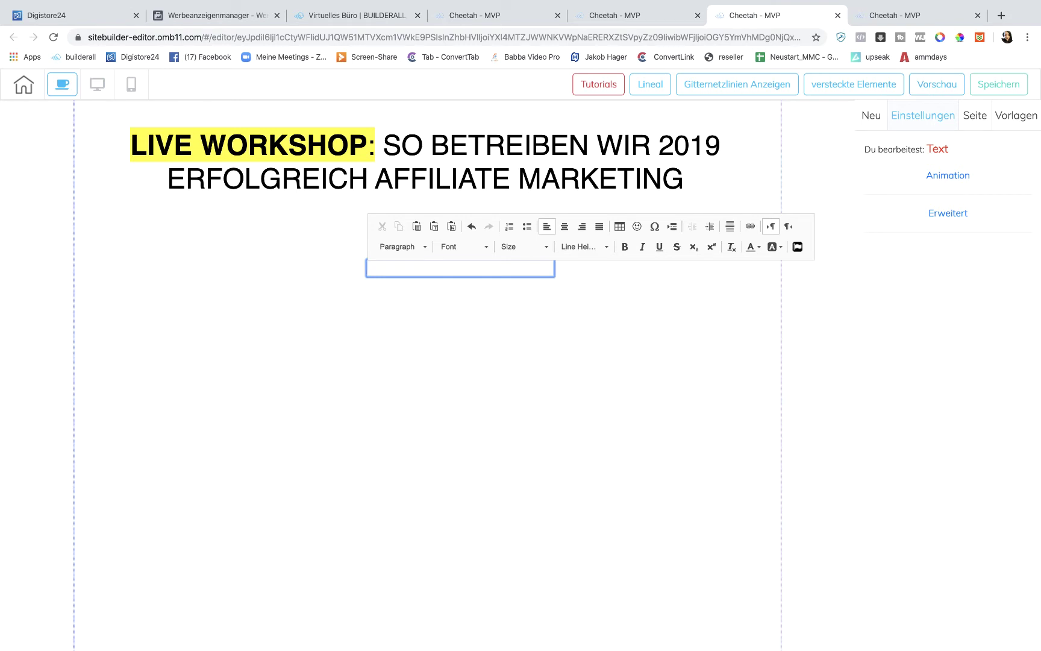
{"action": "type", "text": "kLIC"}
{"action": "type", "text": "licke "}
{"action": "type", "text": "licke au"}
{"action": "type", "text": "f Play und sxcha"}
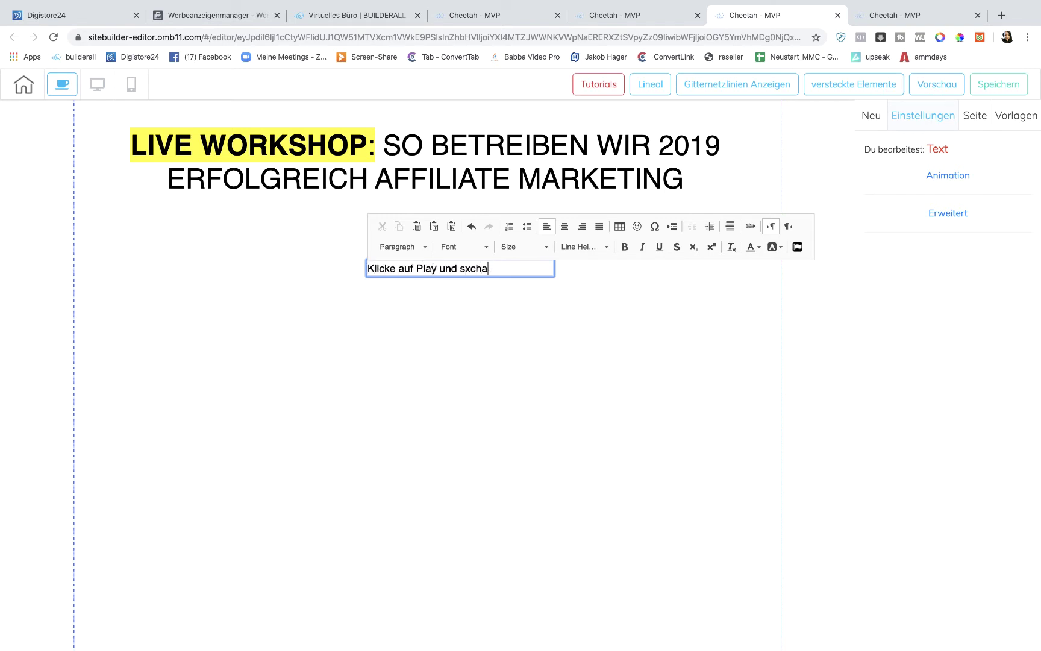
{"action": "type", "text": "chau dsir das kurze 5 Min"}
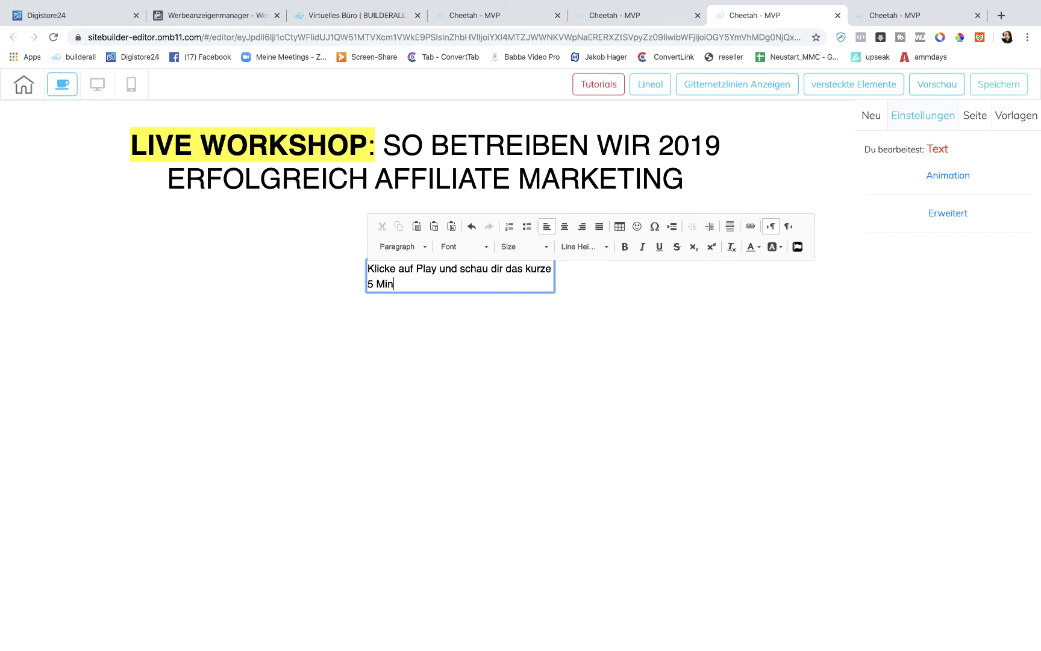
{"action": "type", "text": "ideo an"}
{"action": "left_click", "coordinate": [566, 227]}
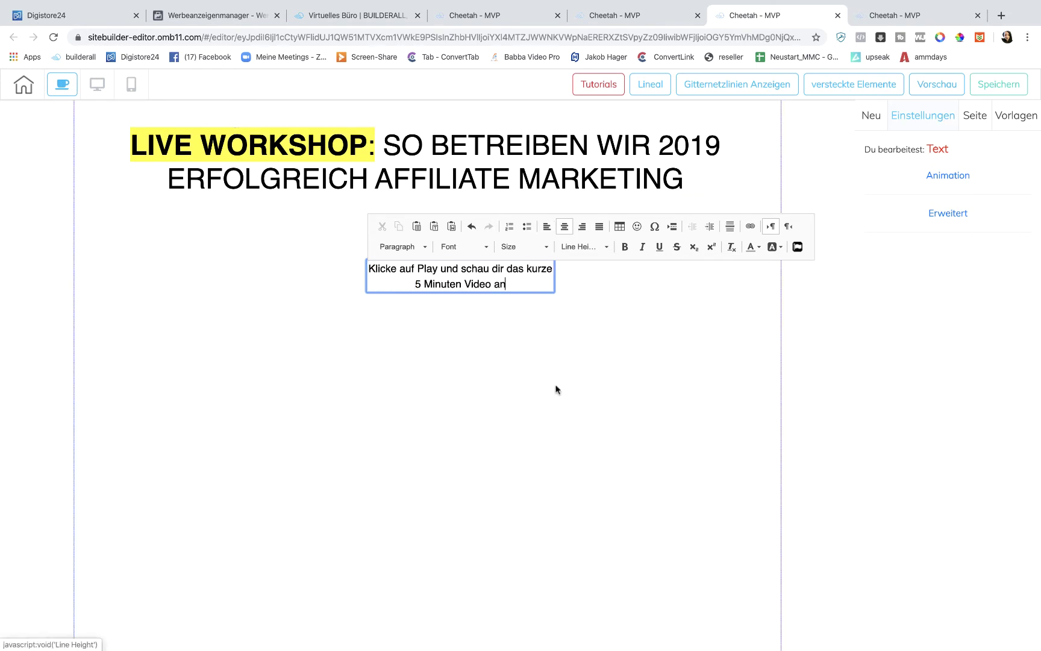
{"action": "left_click", "coordinate": [550, 388]}
Move the subheading directly beneath the headline and widen its text box so the text fits on one line
{"action": "left_click", "coordinate": [451, 272]}
{"action": "left_click_drag", "start_coordinate": [451, 272], "coordinate": [285, 231]}
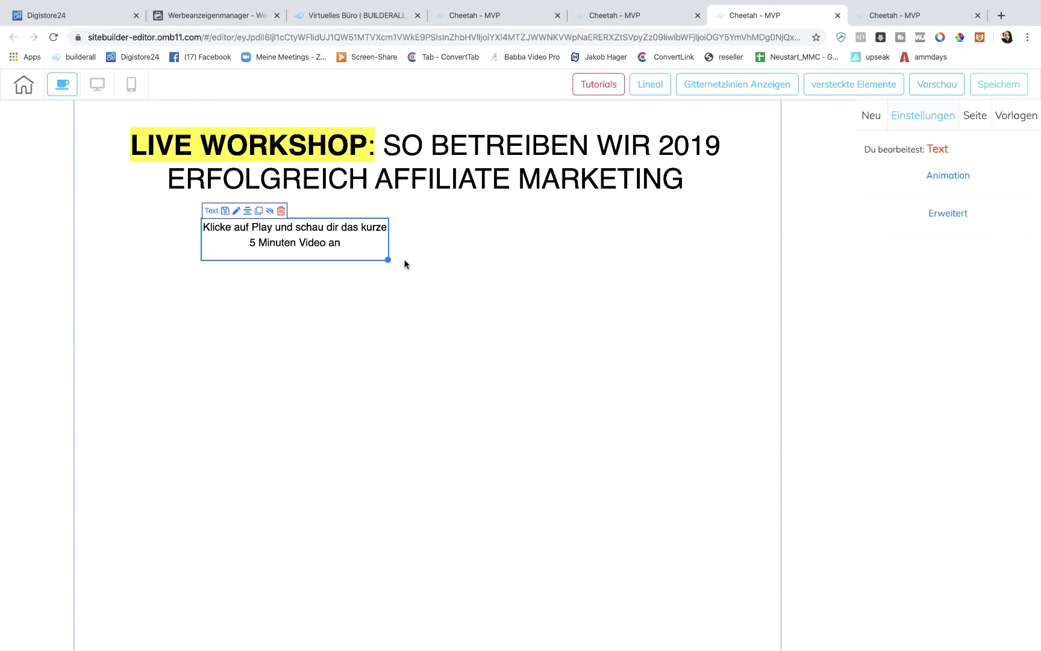
{"action": "left_click_drag", "start_coordinate": [389, 261], "coordinate": [561, 272]}
{"action": "left_click", "coordinate": [560, 266]}
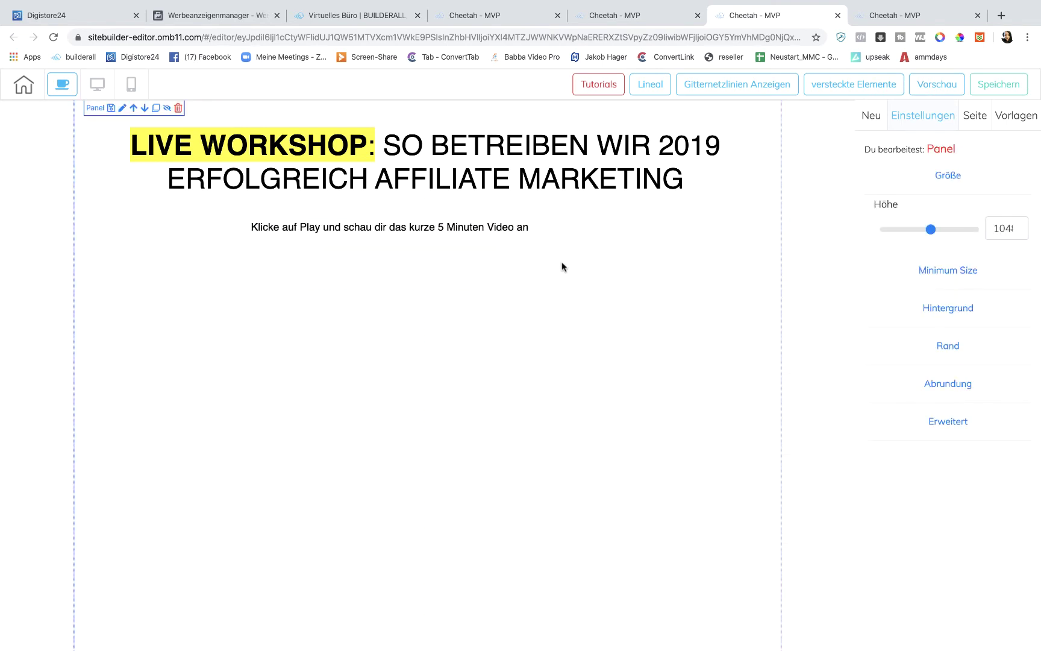
Apply the Heading 4 format to the subheading text
{"action": "left_click", "coordinate": [536, 229]}
{"action": "double_click", "coordinate": [539, 228]}
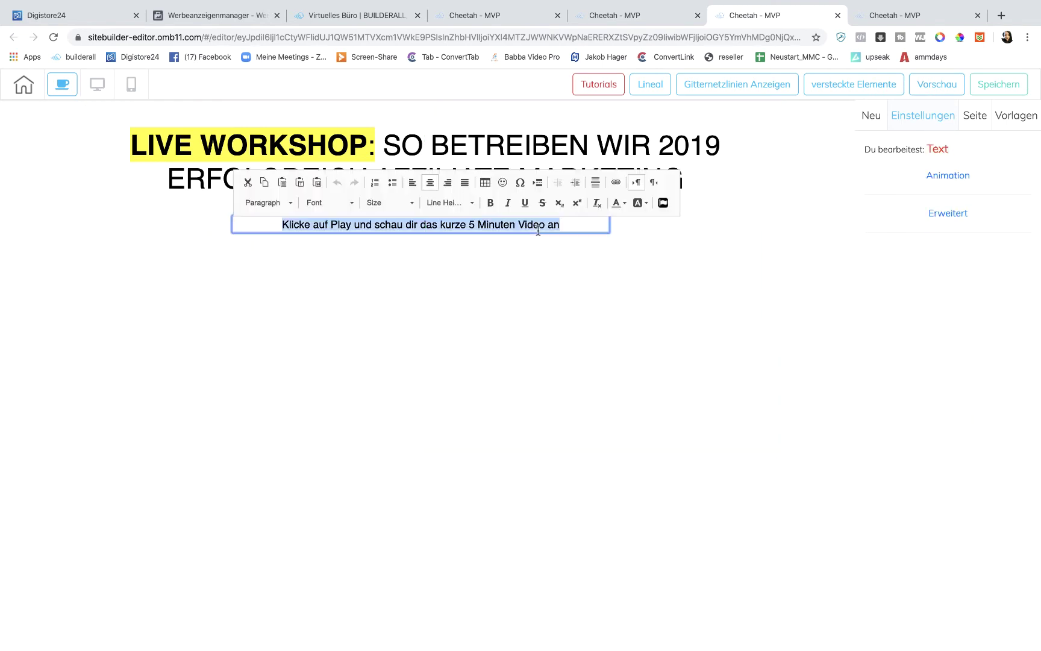
{"action": "left_click", "coordinate": [264, 203]}
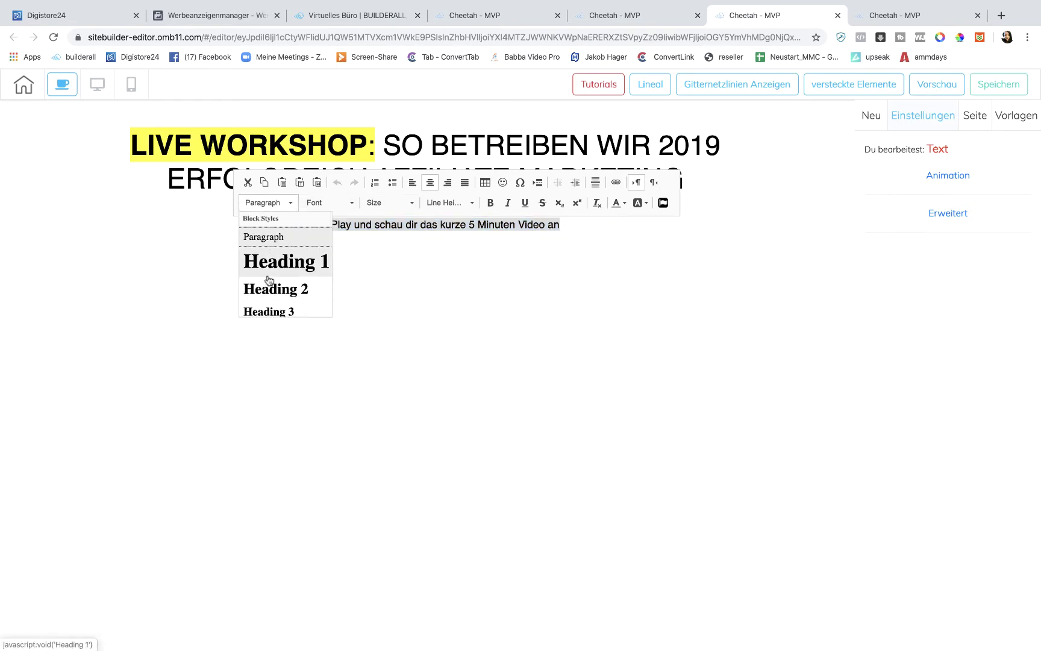
{"action": "scroll", "coordinate": [268, 279], "scroll_direction": "down", "scroll_amount": 3}
{"action": "left_click", "coordinate": [265, 232]}
{"action": "left_click", "coordinate": [292, 298]}
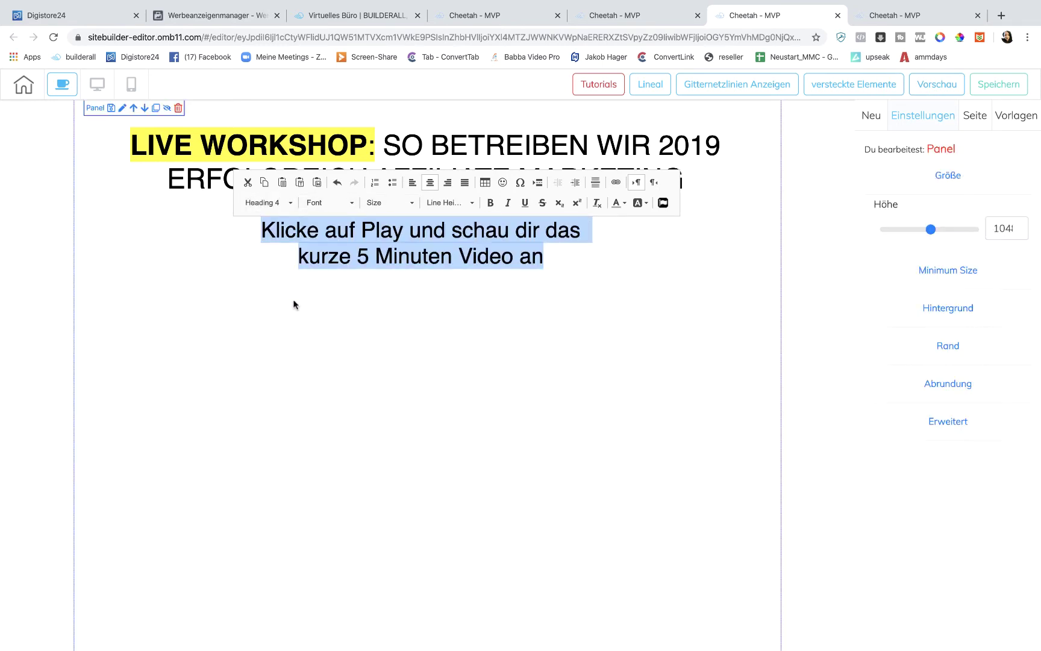
Apply the Heading 5 format to the subheading and widen its text box until the sentence fits on one line
{"action": "double_click", "coordinate": [364, 266]}
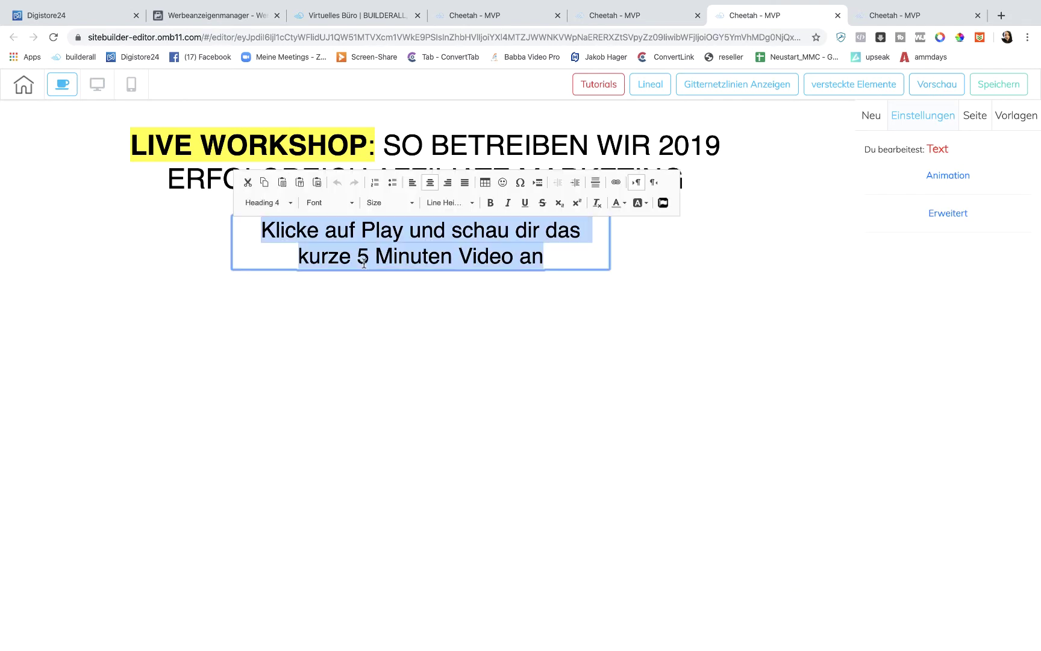
{"action": "left_click", "coordinate": [275, 204]}
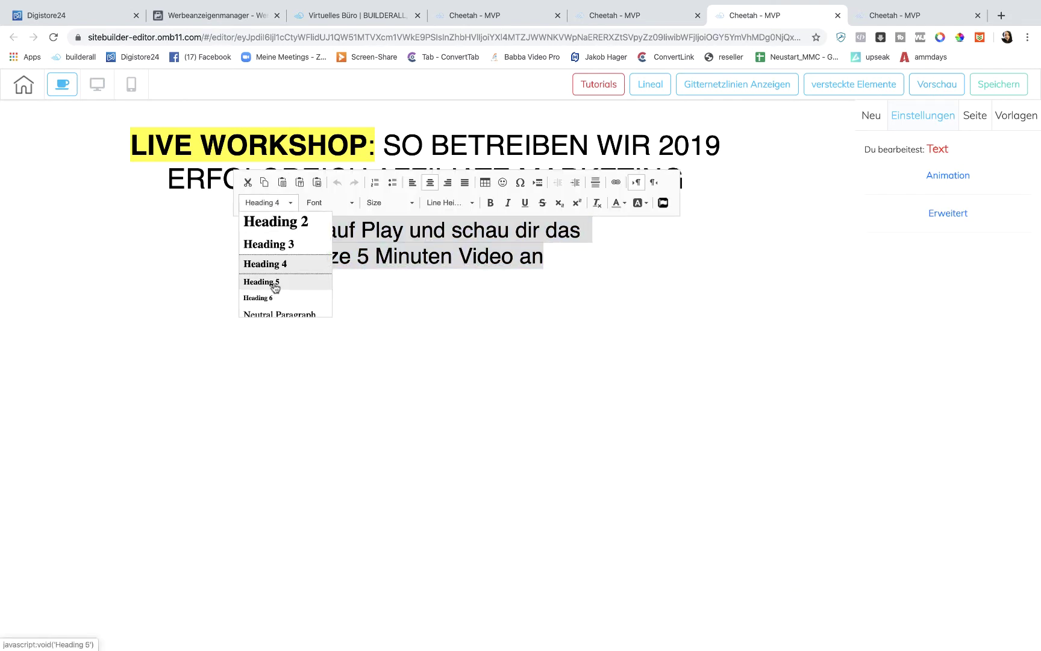
{"action": "left_click", "coordinate": [274, 285]}
{"action": "left_click", "coordinate": [313, 294]}
{"action": "left_click", "coordinate": [444, 242]}
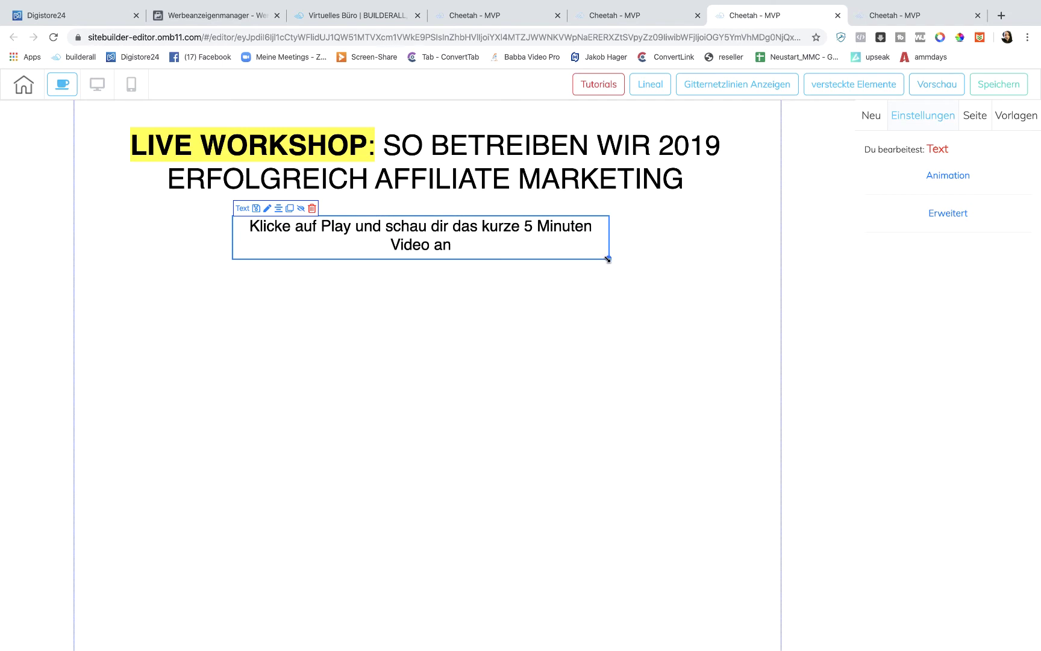
{"action": "left_click_drag", "start_coordinate": [607, 260], "coordinate": [668, 239]}
{"action": "left_click", "coordinate": [356, 221]}
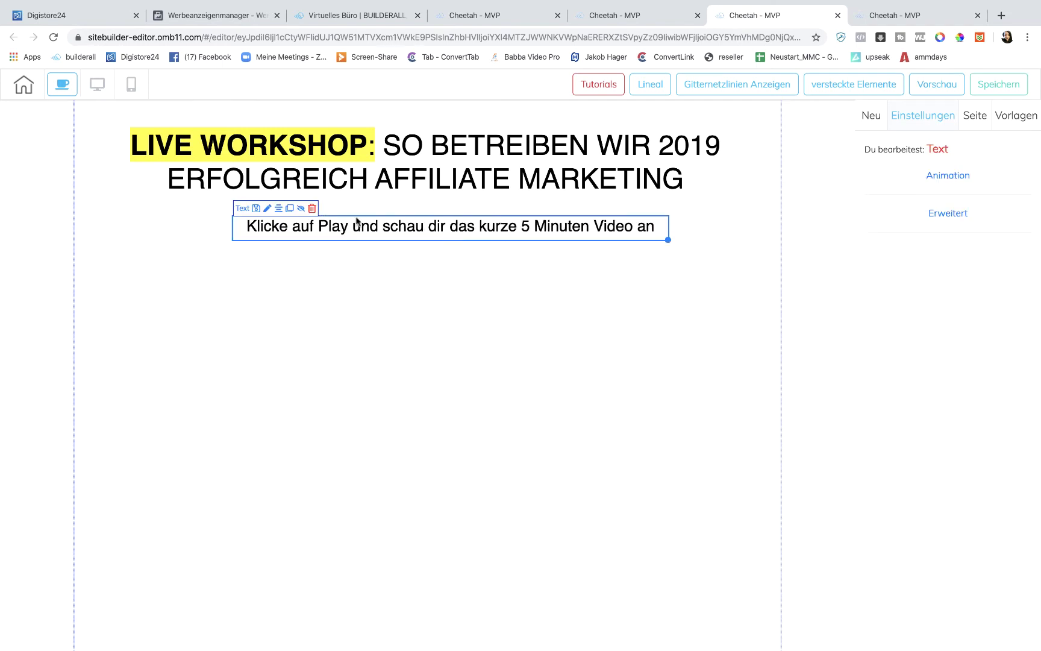
{"action": "left_click", "coordinate": [287, 209]}
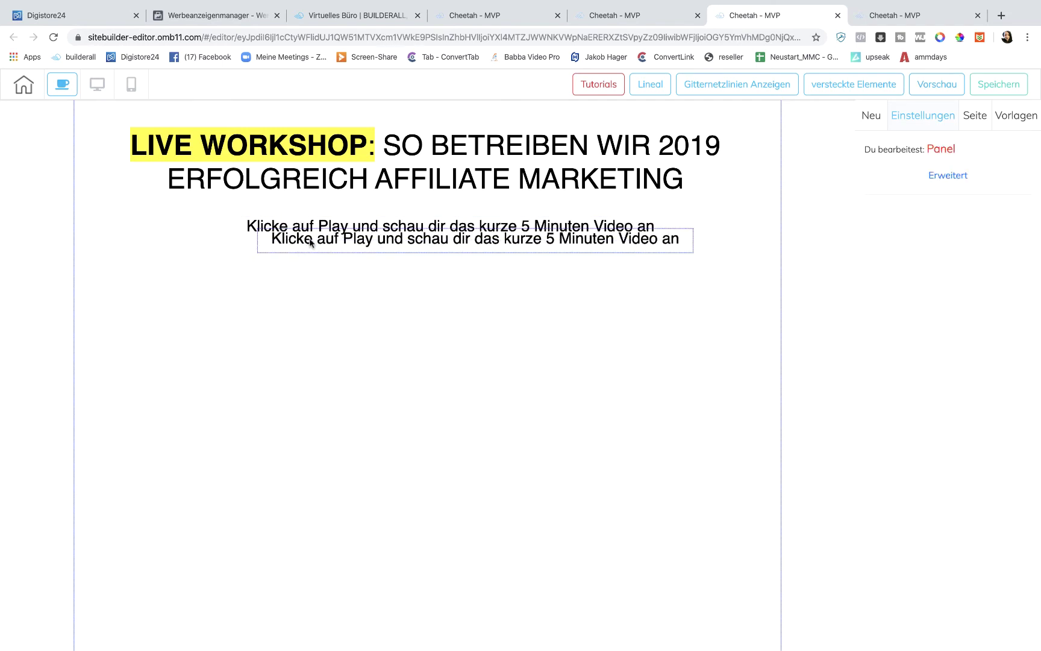
{"action": "left_click_drag", "start_coordinate": [310, 242], "coordinate": [311, 275]}
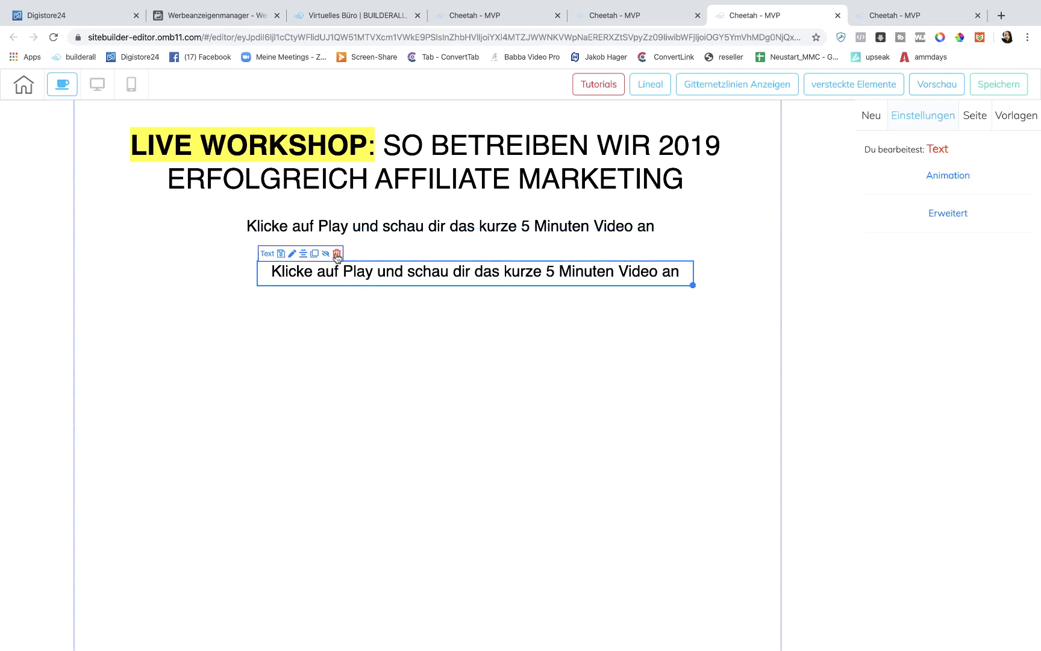
{"action": "left_click", "coordinate": [337, 255]}
{"action": "left_click", "coordinate": [655, 376]}
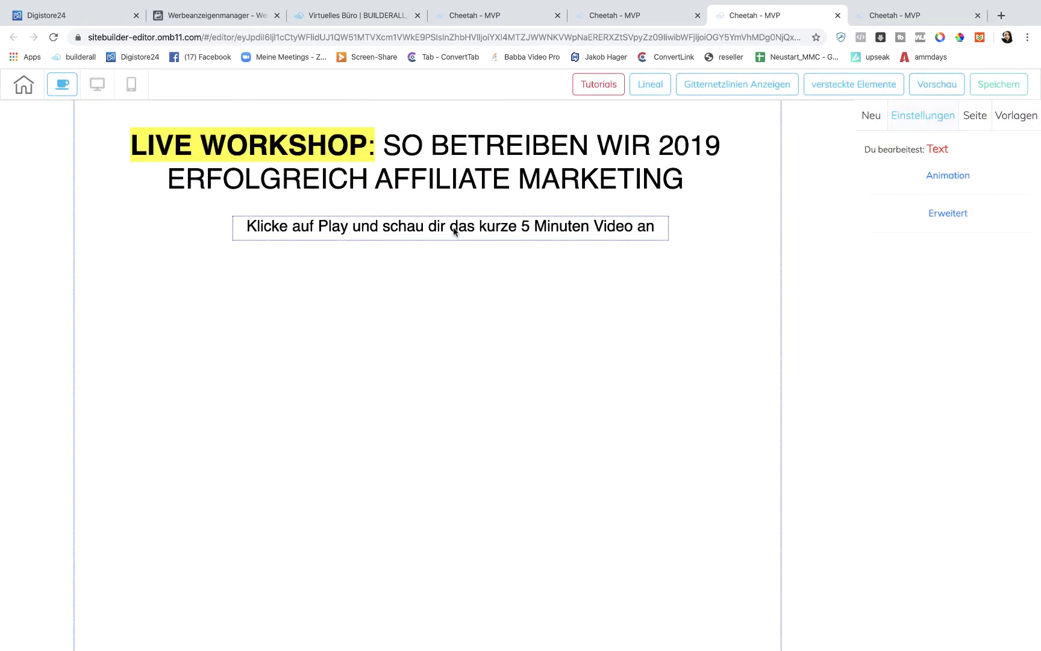
Centre the subheading's text box horizontally on the page beneath the headline
{"action": "left_click", "coordinate": [456, 233]}
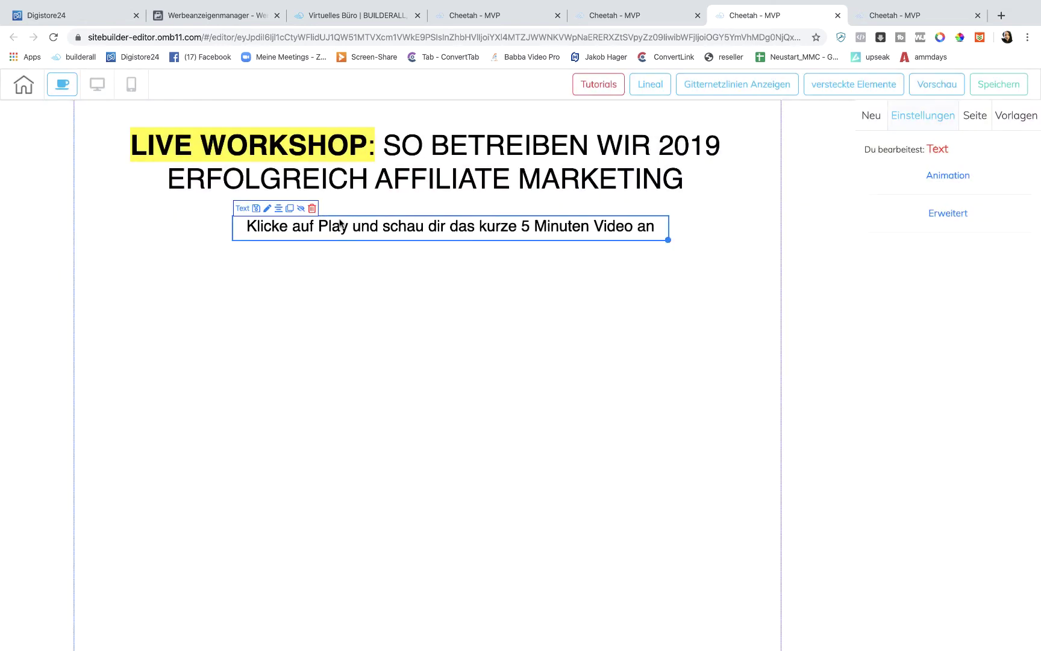
{"action": "left_click", "coordinate": [282, 285]}
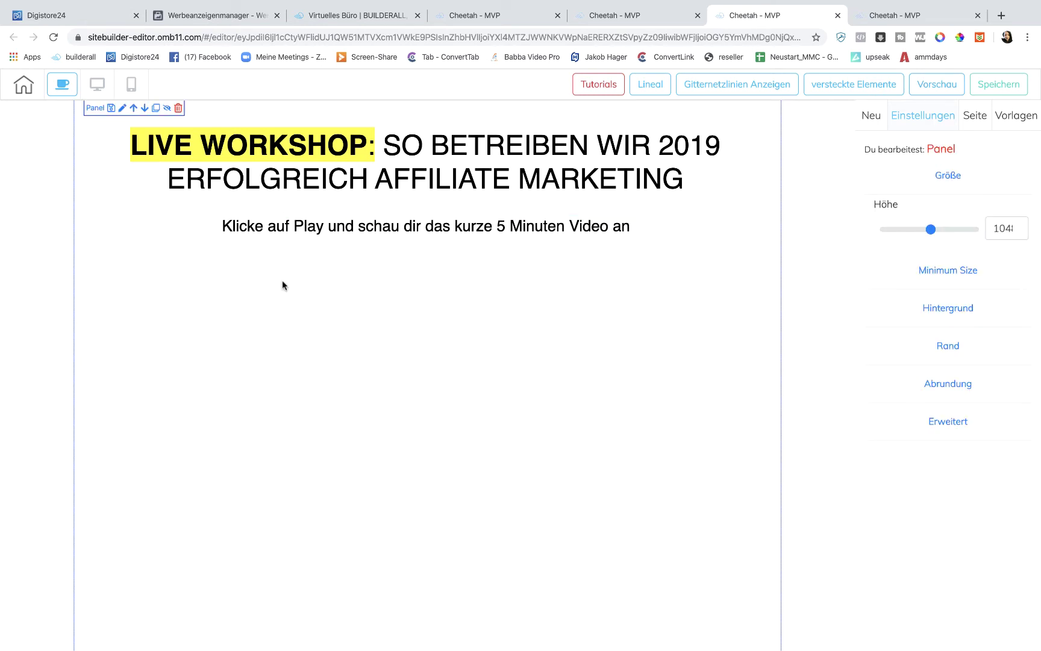
Open the Vimeo site in a new browser tab
{"action": "left_click", "coordinate": [1004, 17]}
{"action": "type", "text": "vim"}
{"action": "key", "text": "Return"}
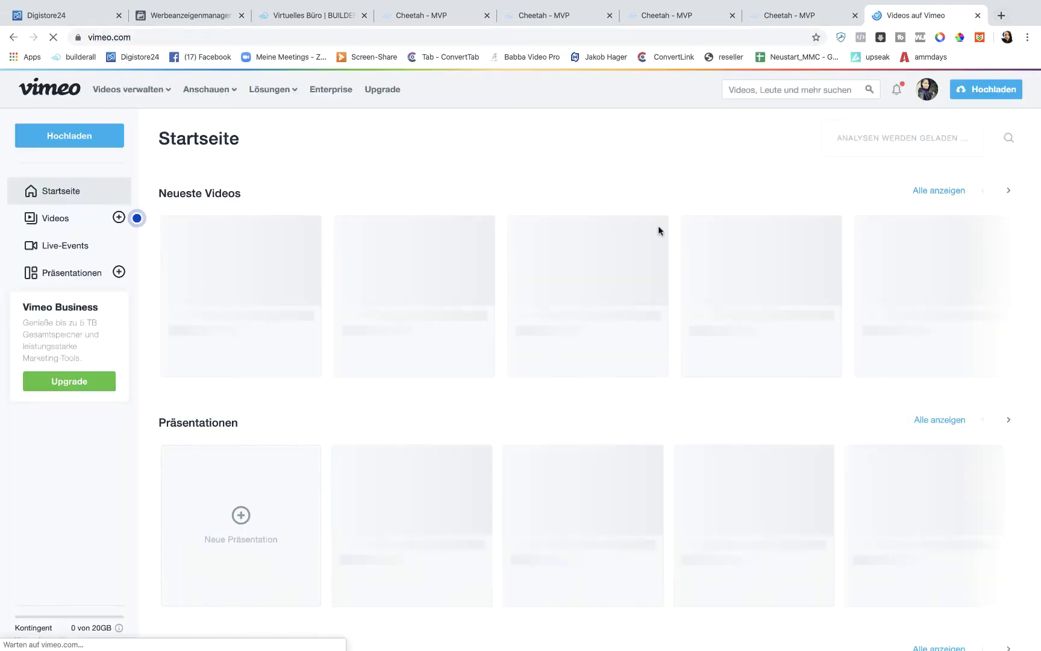
Open Vidalytics in a new browser tab and bring up the settings of the interview video from the video library
{"action": "left_click", "coordinate": [1004, 16]}
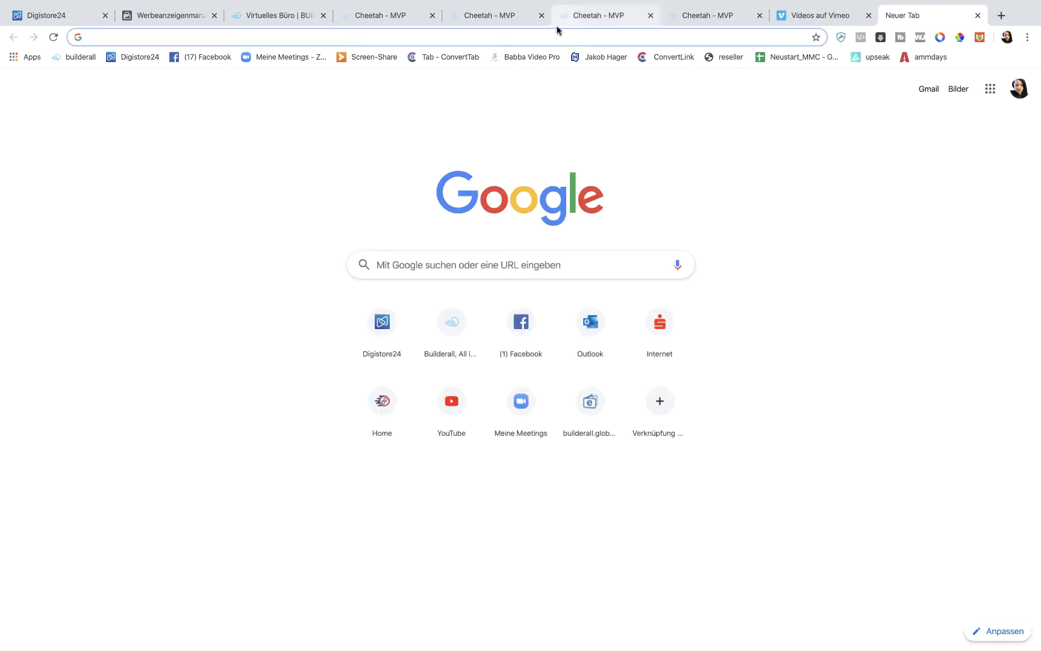
{"action": "type", "text": "vid"}
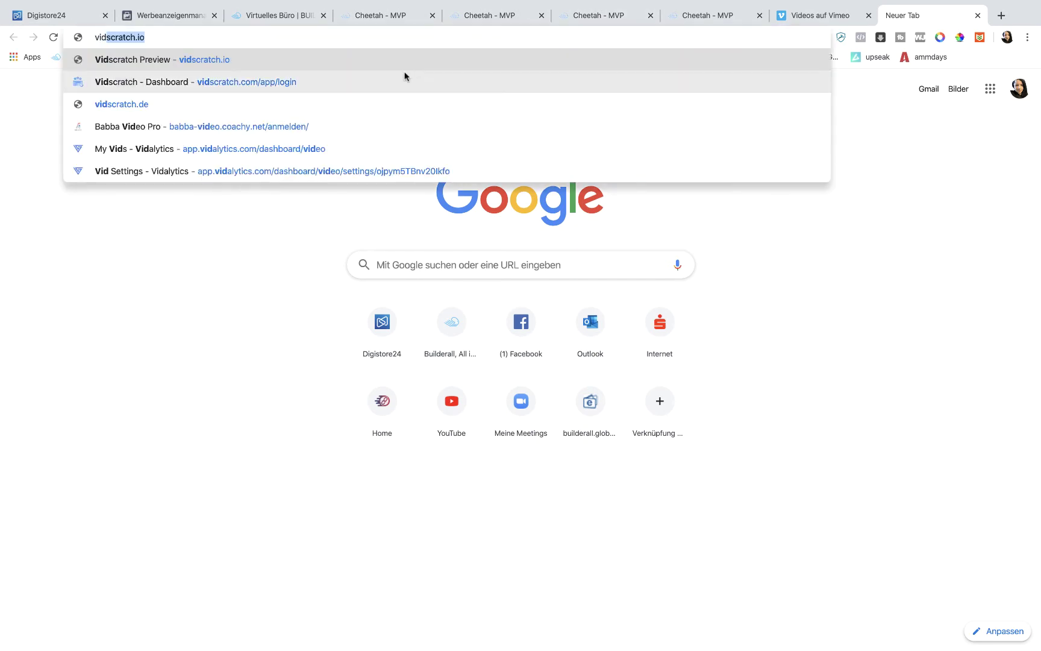
{"action": "left_click", "coordinate": [318, 146]}
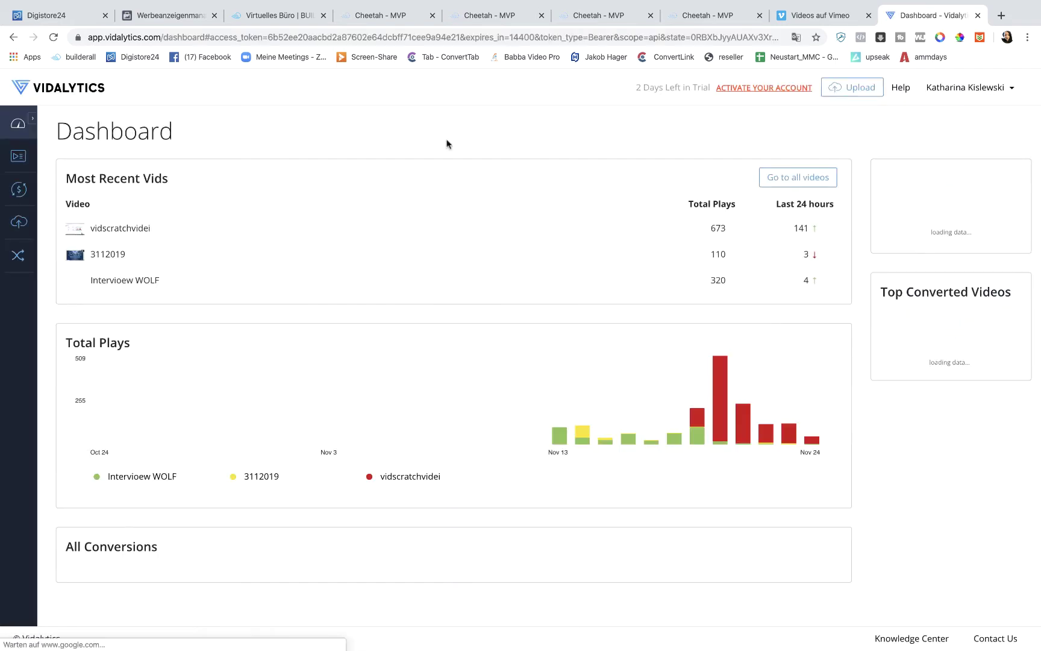
{"action": "left_click", "coordinate": [19, 168]}
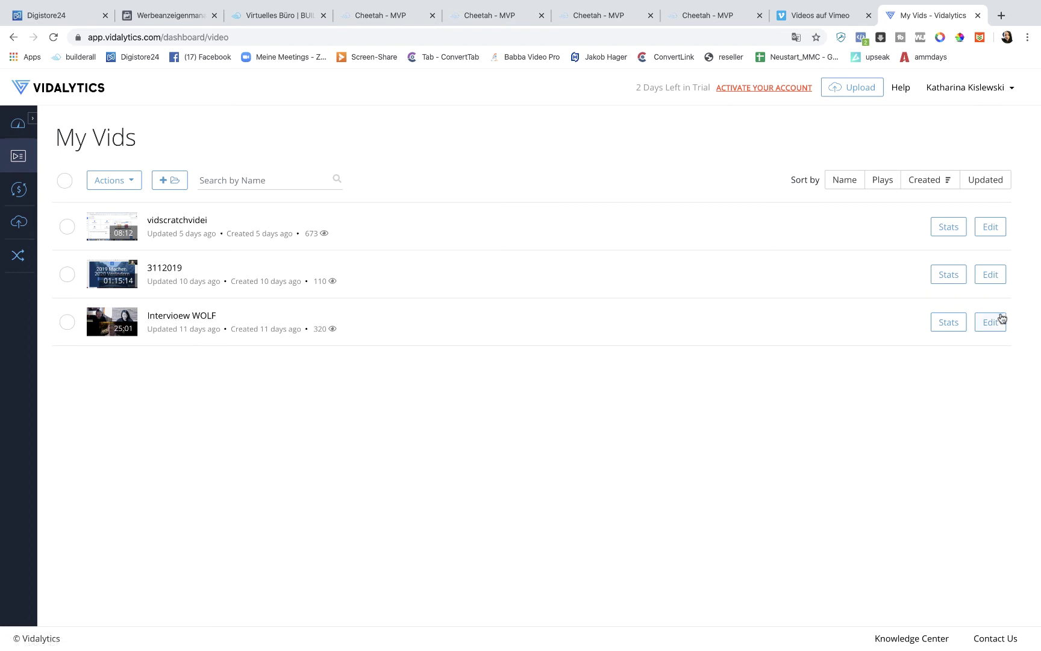
{"action": "left_click", "coordinate": [180, 317]}
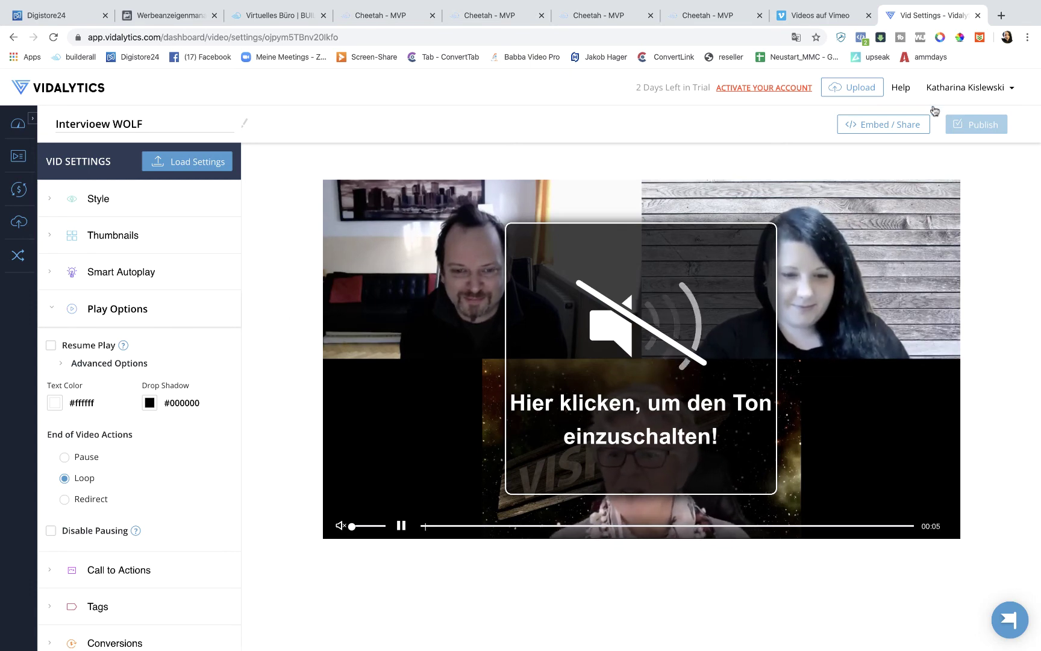
Set the interview video's embed type to Faster Video play and copy its complete inline embed code
{"action": "left_click", "coordinate": [880, 131]}
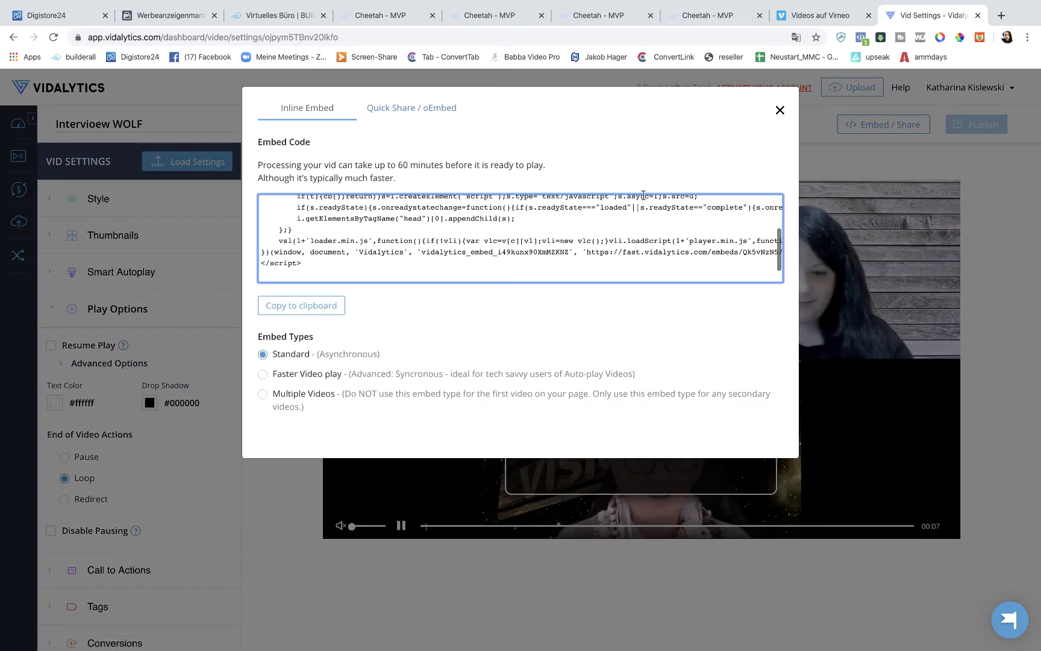
{"action": "left_click", "coordinate": [262, 375]}
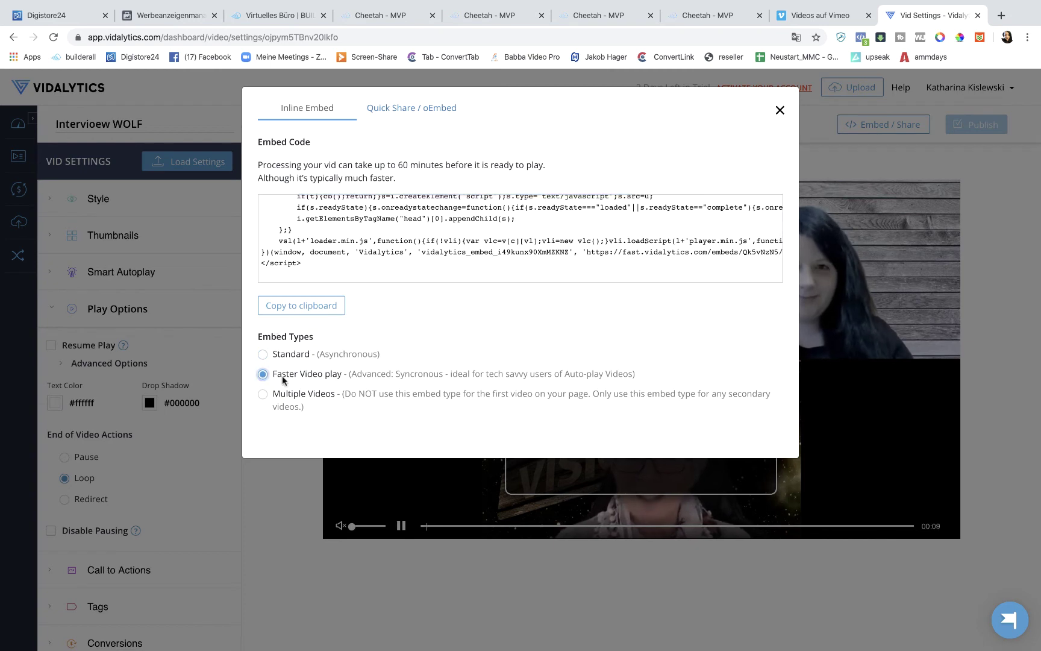
{"action": "left_click", "coordinate": [380, 229]}
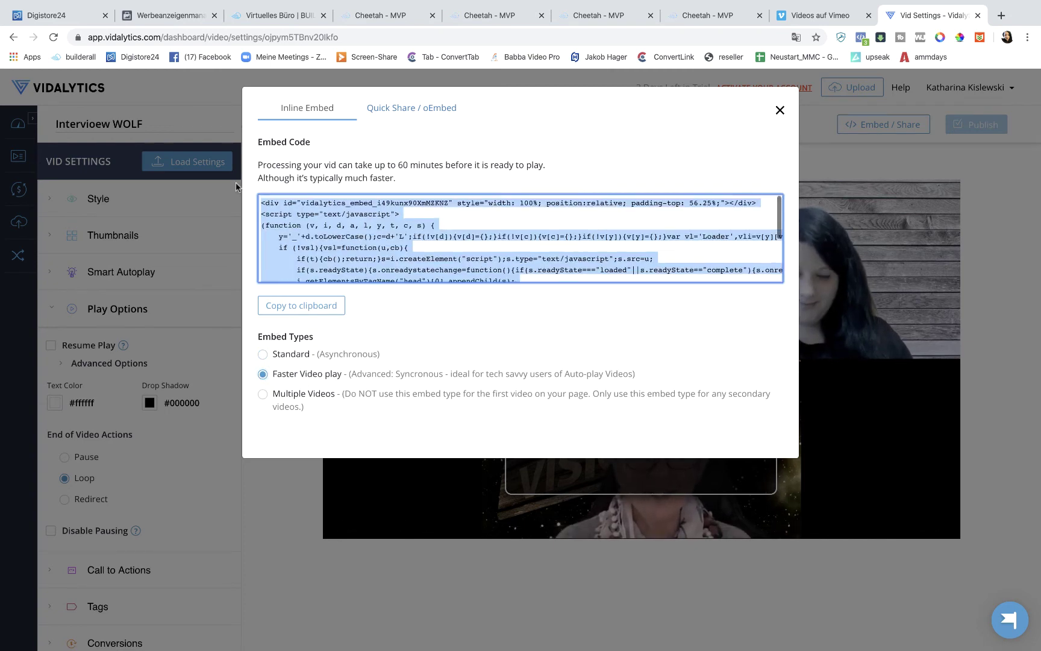
{"action": "right_click", "coordinate": [331, 221]}
{"action": "left_click", "coordinate": [357, 240]}
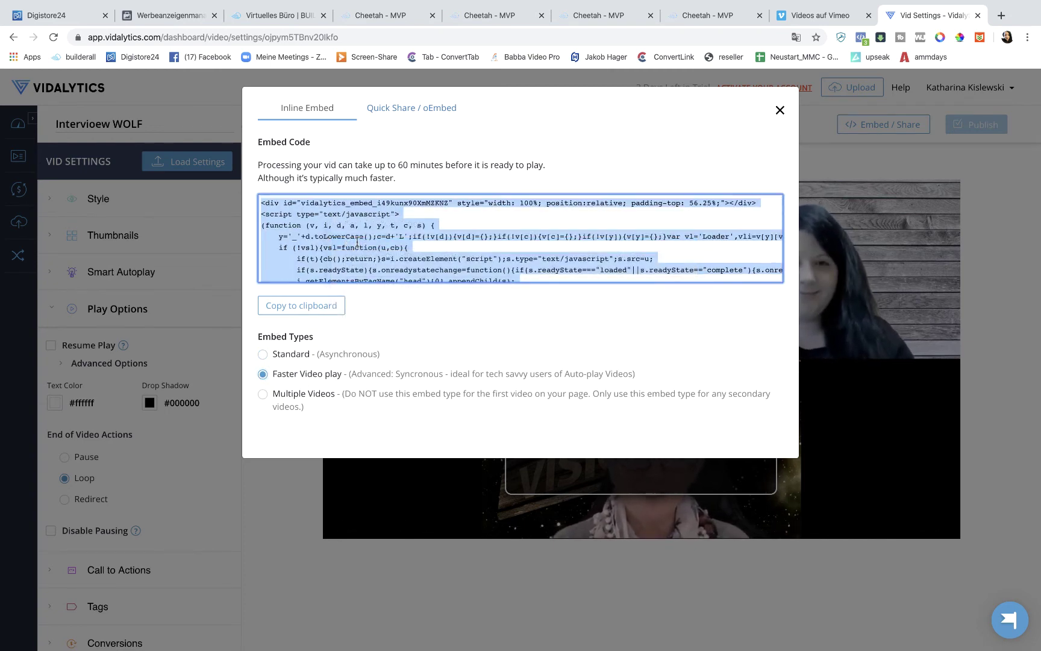
{"action": "scroll", "coordinate": [357, 241], "scroll_direction": "down", "scroll_amount": 2}
{"action": "right_click", "coordinate": [303, 208]}
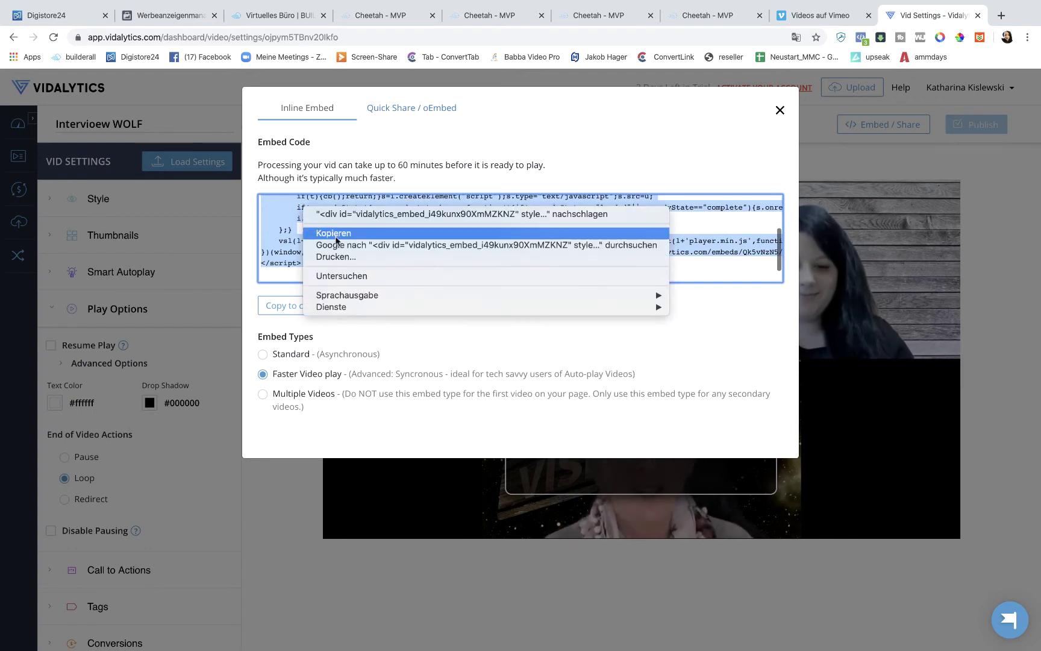
{"action": "left_click", "coordinate": [336, 237]}
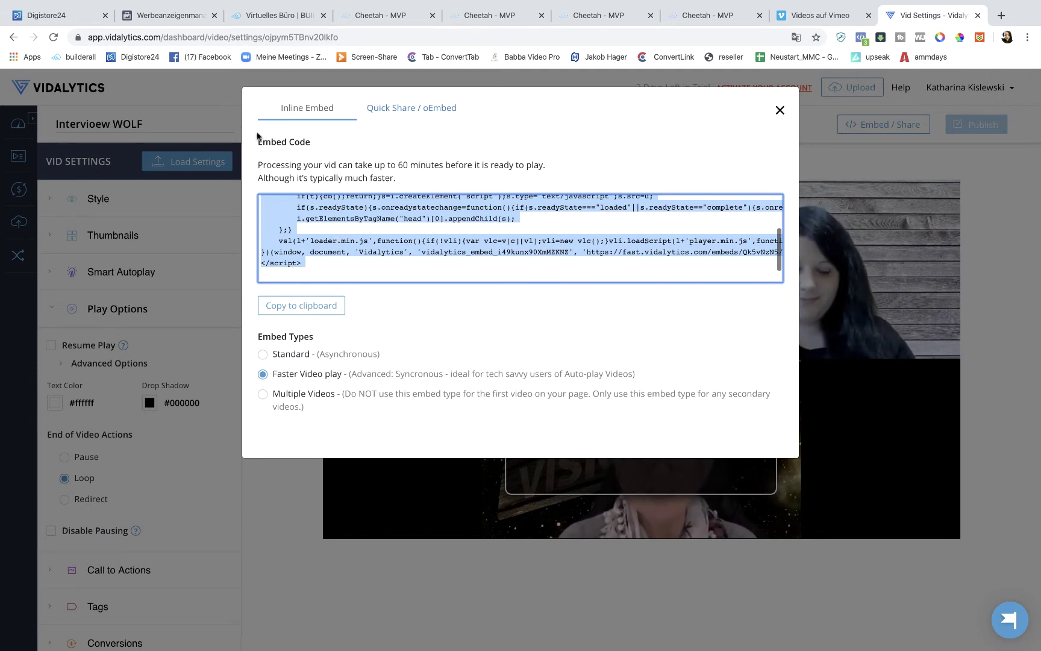
Switch back to the Cheetah page editor and place an Iframe / HTML element beneath the subheading
{"action": "left_click", "coordinate": [171, 15]}
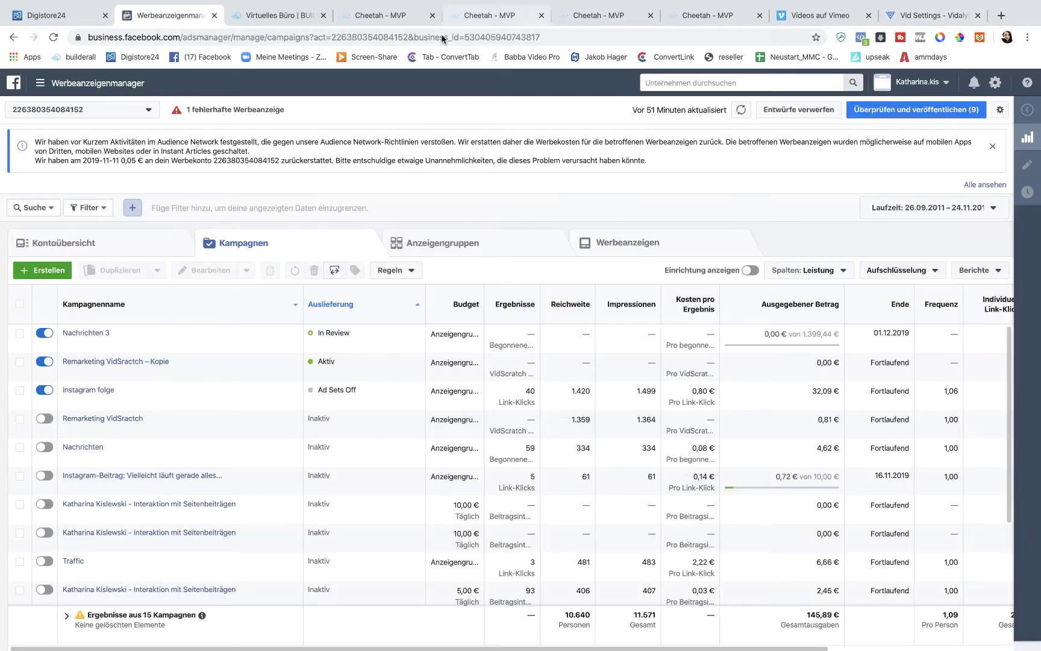
{"action": "left_click", "coordinate": [351, 18]}
{"action": "left_click", "coordinate": [475, 21]}
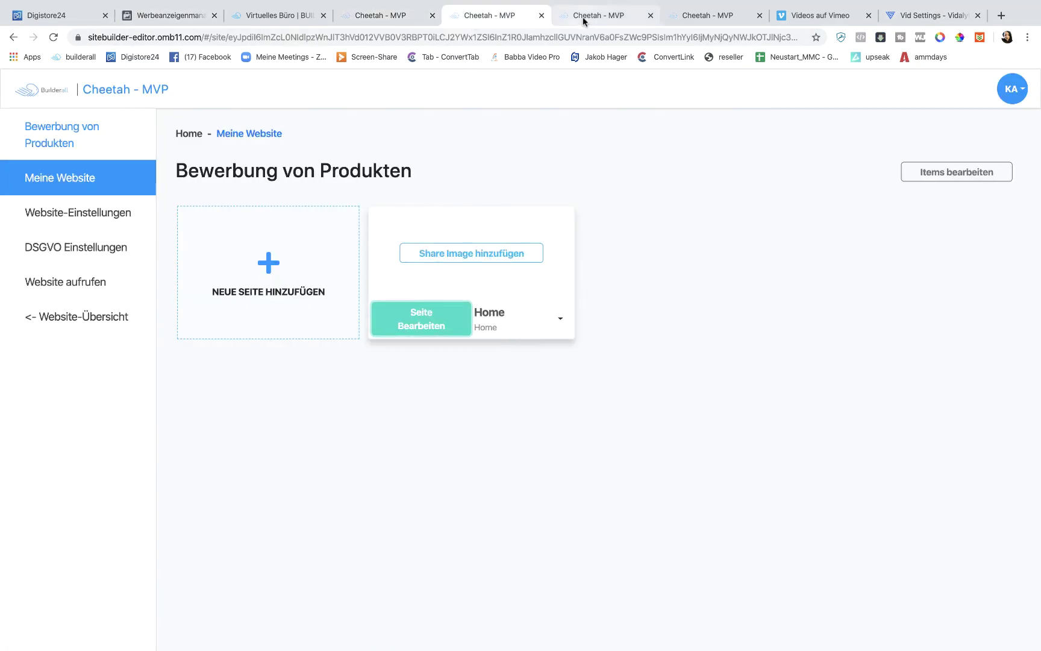
{"action": "left_click", "coordinate": [586, 20]}
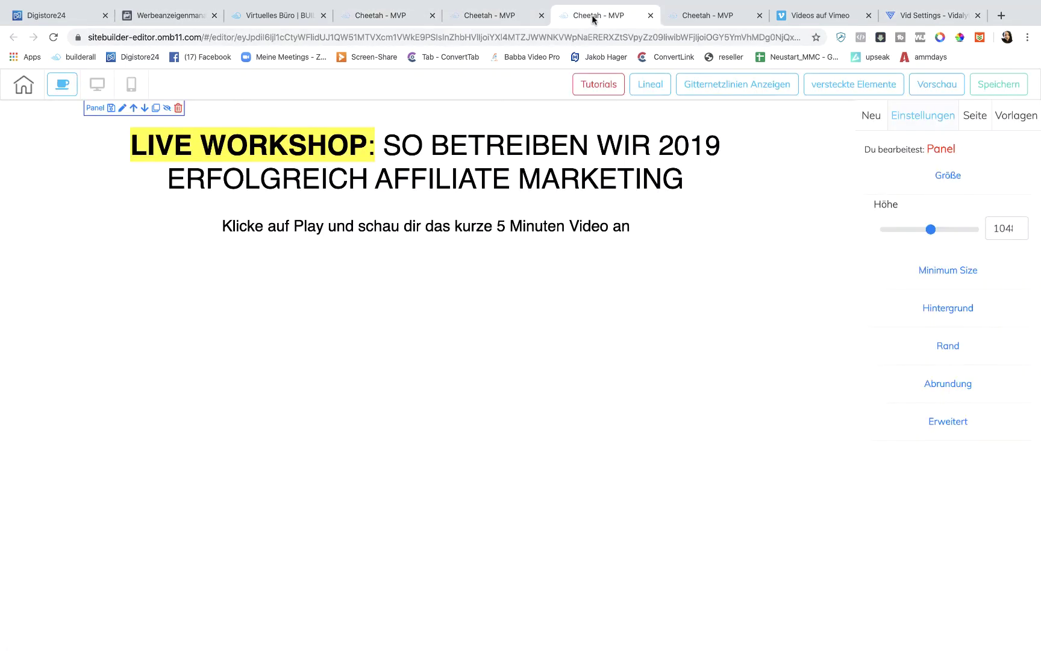
{"action": "left_click", "coordinate": [868, 126]}
{"action": "left_click", "coordinate": [963, 148]}
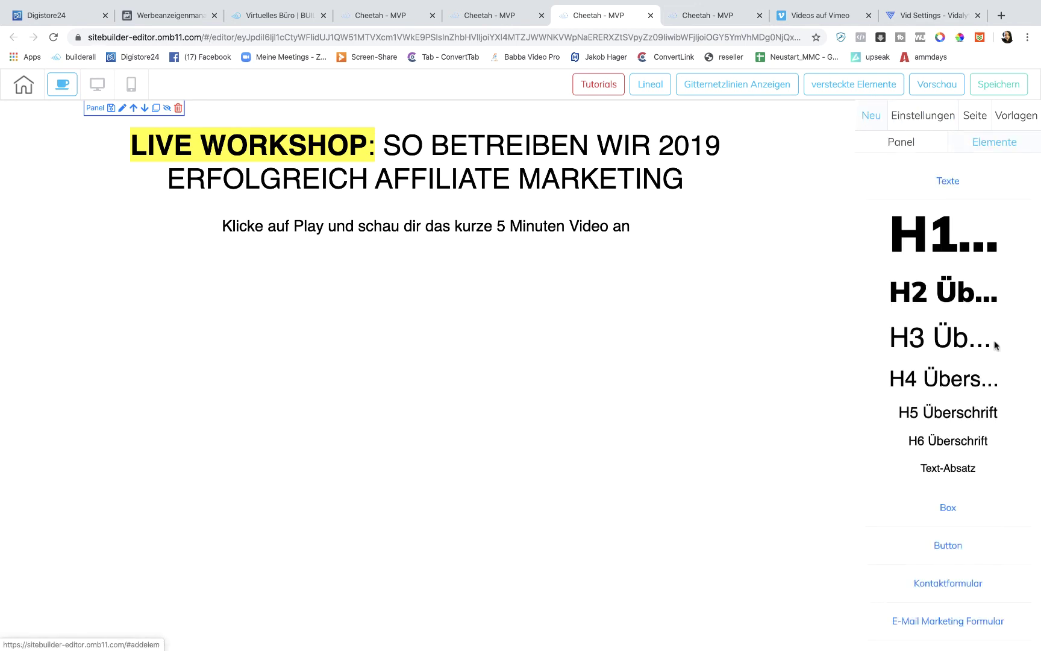
{"action": "left_click", "coordinate": [952, 182]}
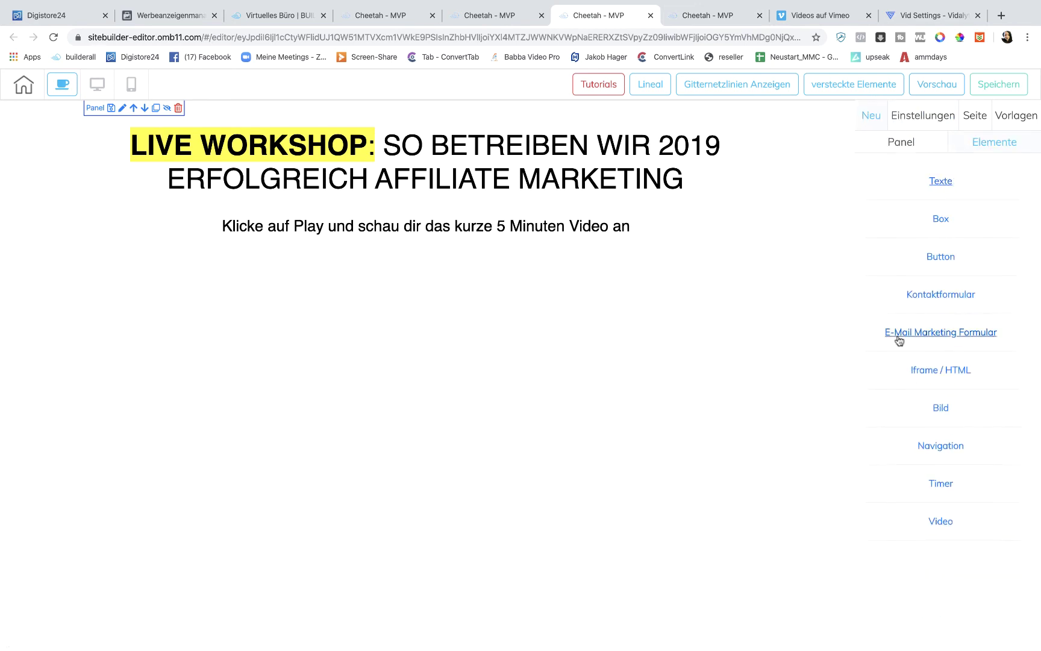
{"action": "left_click", "coordinate": [931, 379]}
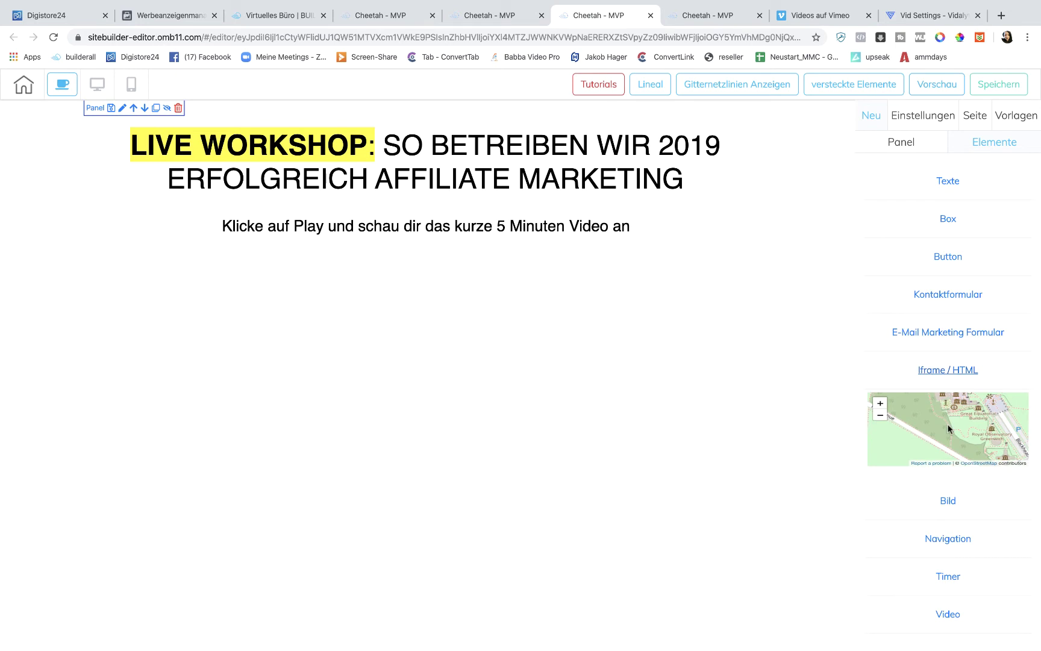
{"action": "left_click_drag", "start_coordinate": [949, 426], "coordinate": [367, 355]}
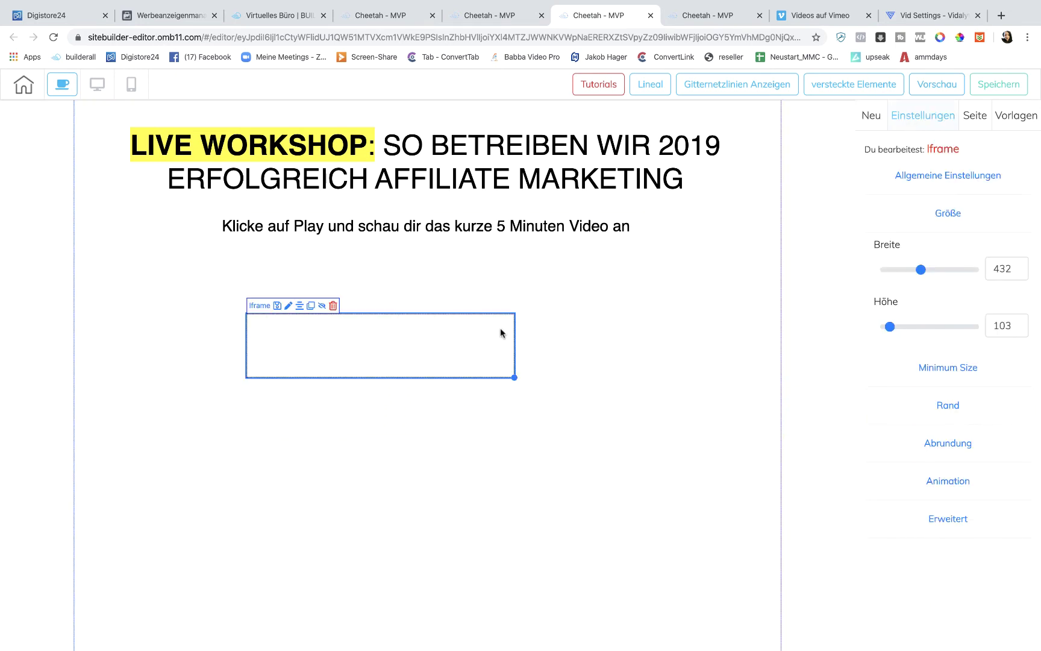
Paste the copied Vidalytics code as the iframe's embed code and apply it
{"action": "left_click", "coordinate": [925, 181]}
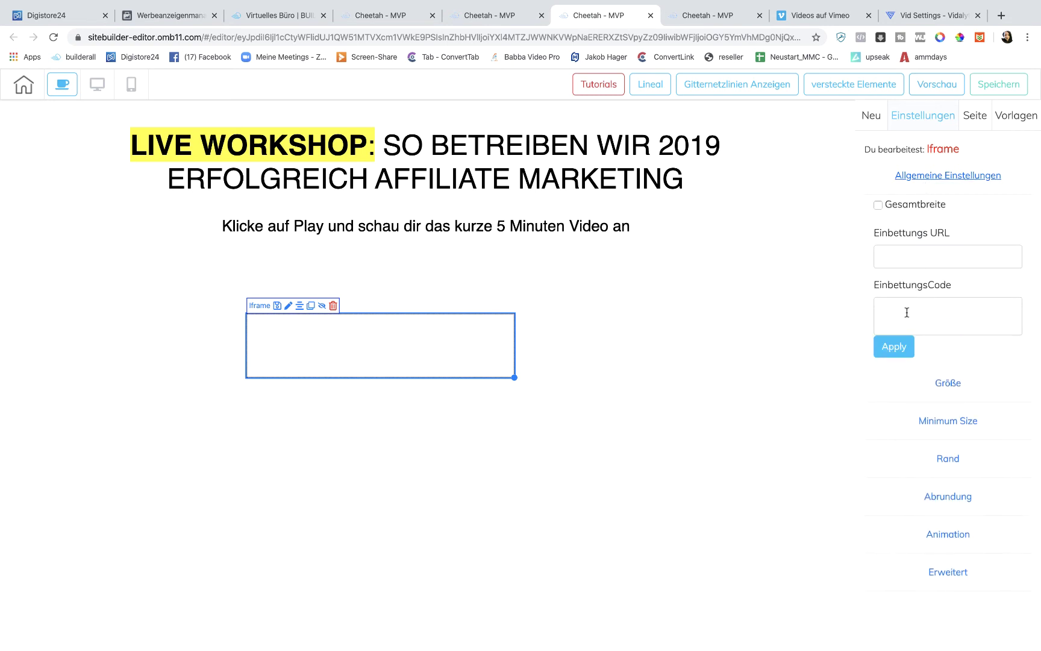
{"action": "left_click", "coordinate": [907, 312]}
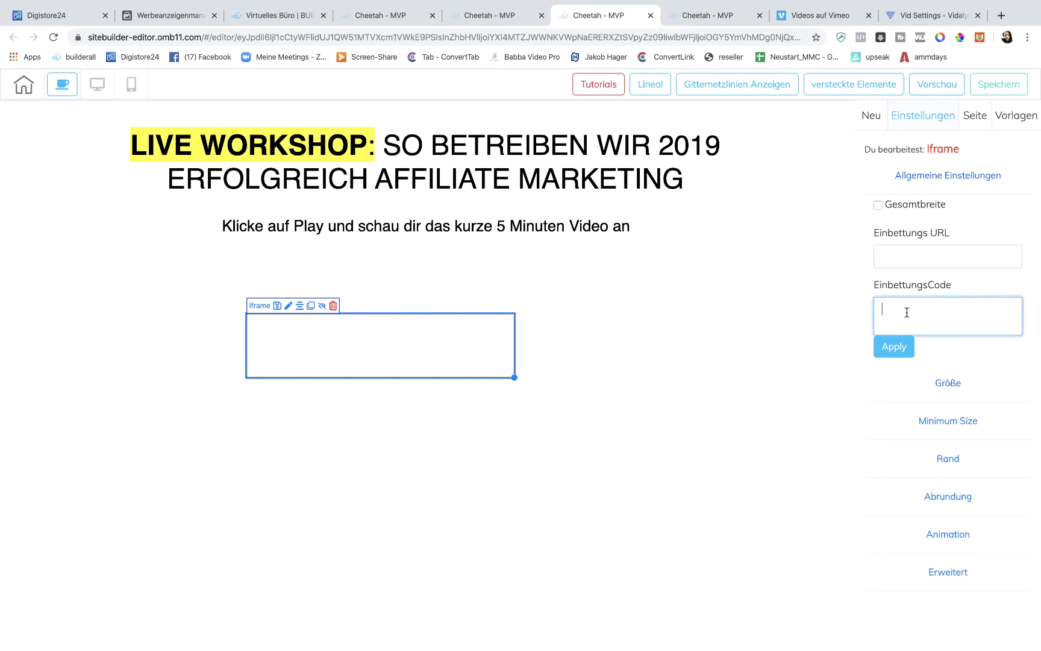
{"action": "left_click", "coordinate": [895, 348]}
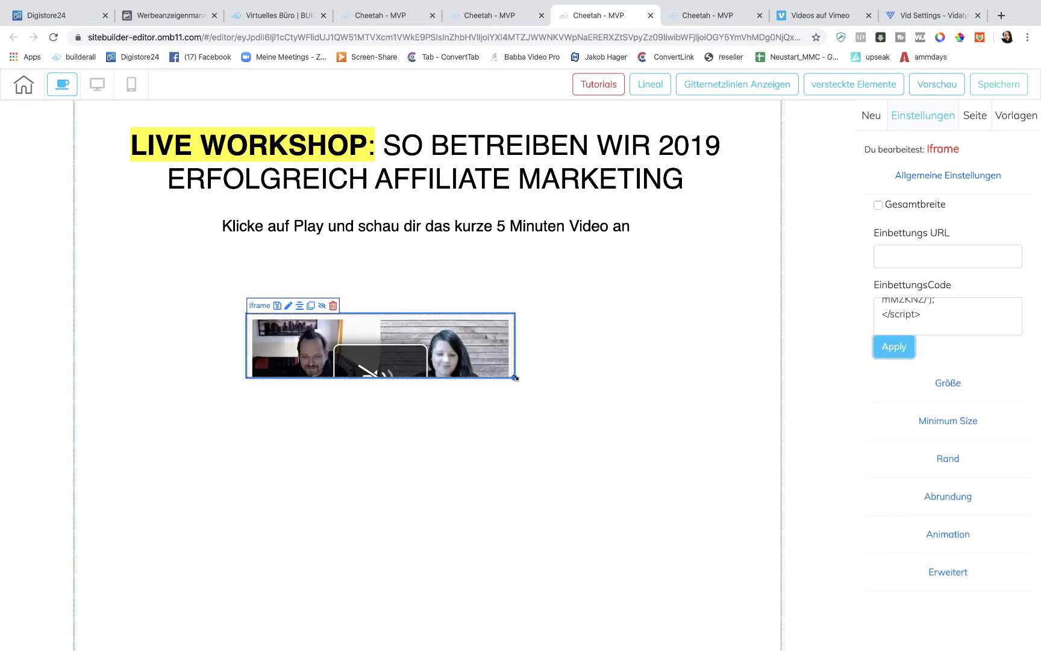
Enlarge the iframe until the whole video fits, position it just below the subheading and centre it horizontally on the page
{"action": "left_click_drag", "start_coordinate": [515, 377], "coordinate": [673, 565]}
{"action": "left_click_drag", "start_coordinate": [632, 477], "coordinate": [556, 432]}
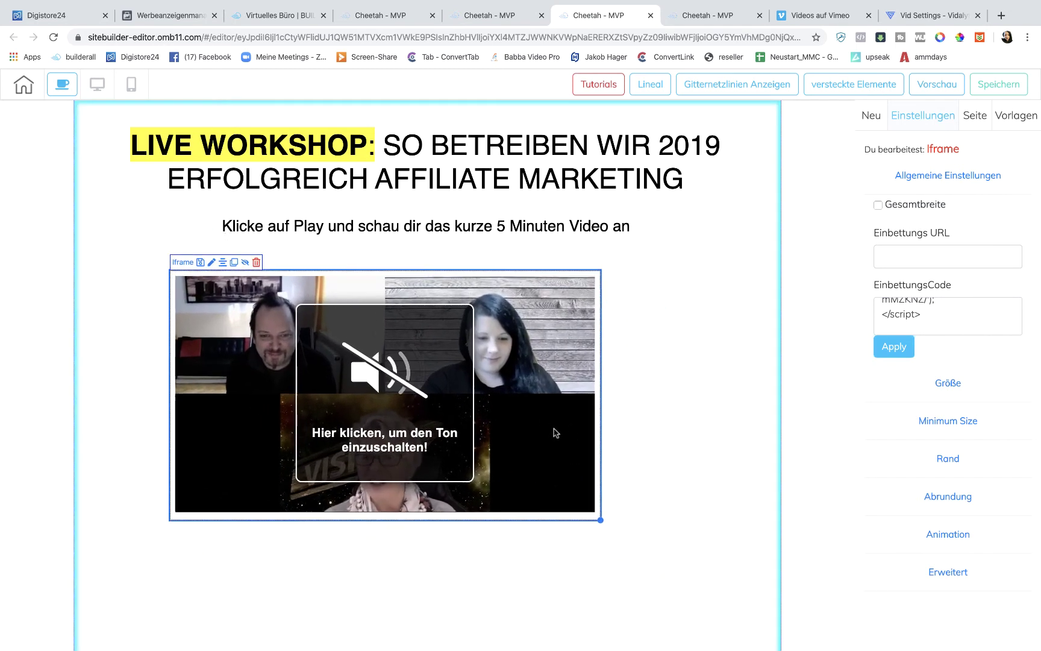
{"action": "left_click_drag", "start_coordinate": [600, 517], "coordinate": [678, 571]}
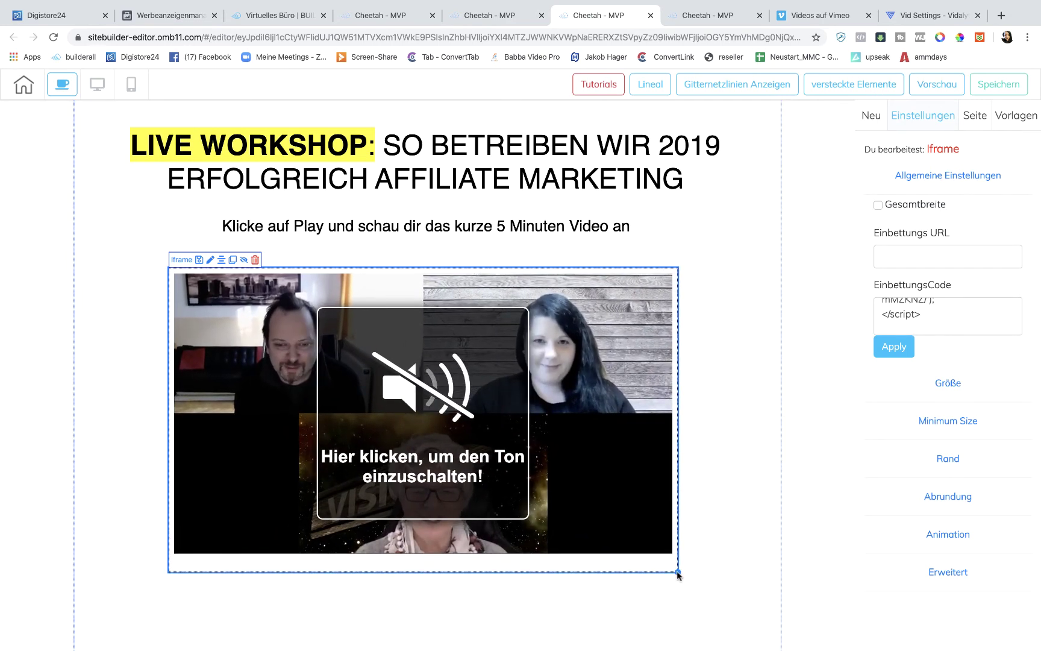
{"action": "left_click", "coordinate": [222, 260]}
{"action": "left_click", "coordinate": [158, 345]}
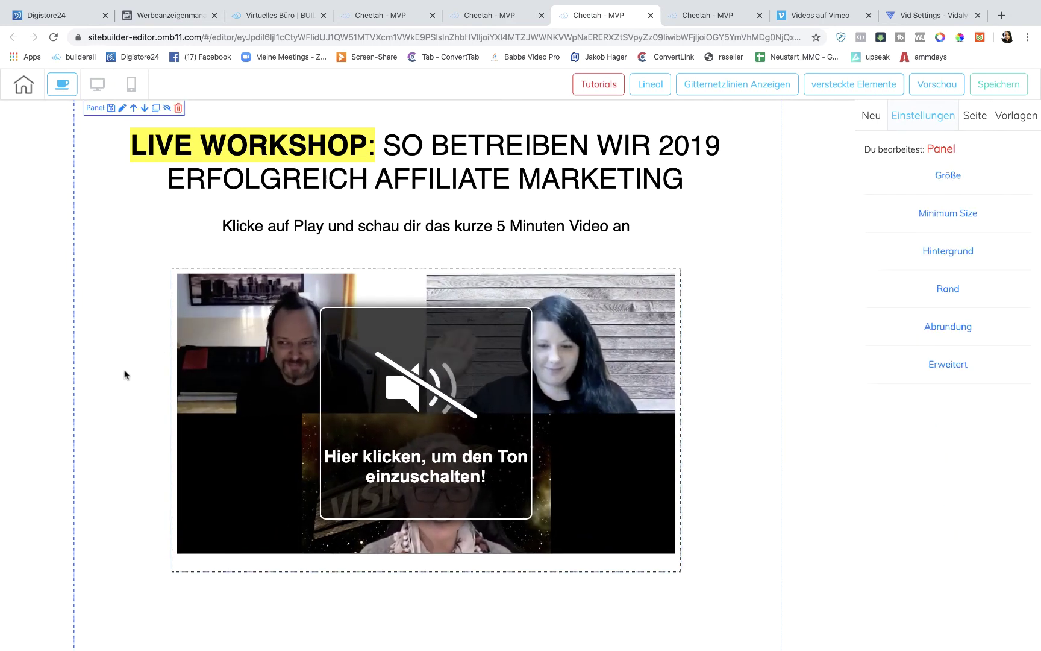
Remove the dotted border around the video iframe
{"action": "left_click", "coordinate": [680, 304]}
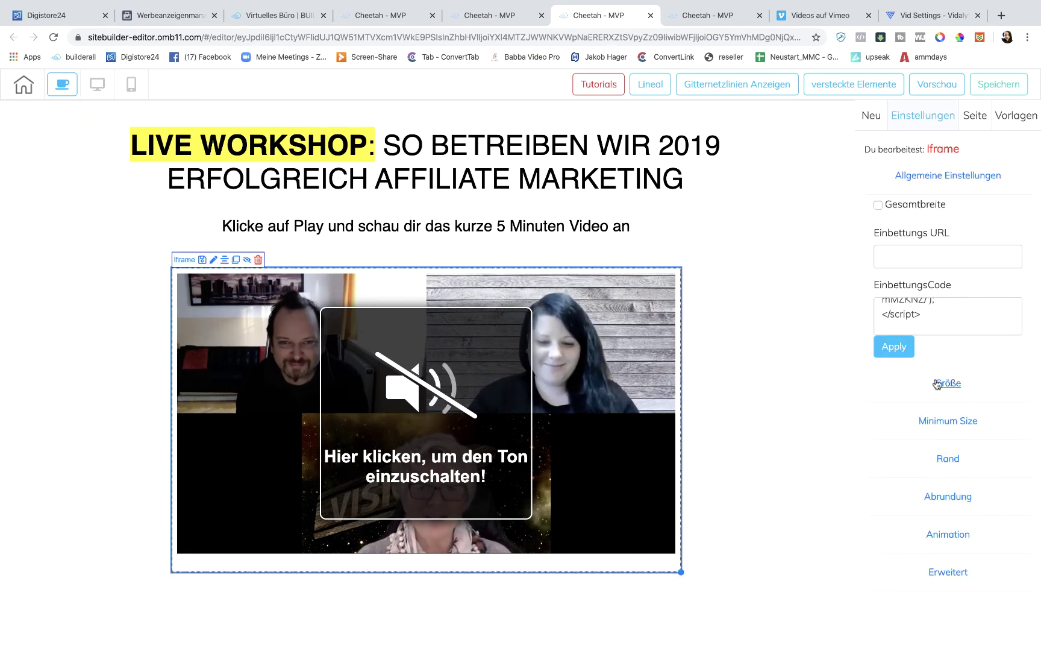
{"action": "left_click", "coordinate": [948, 458]}
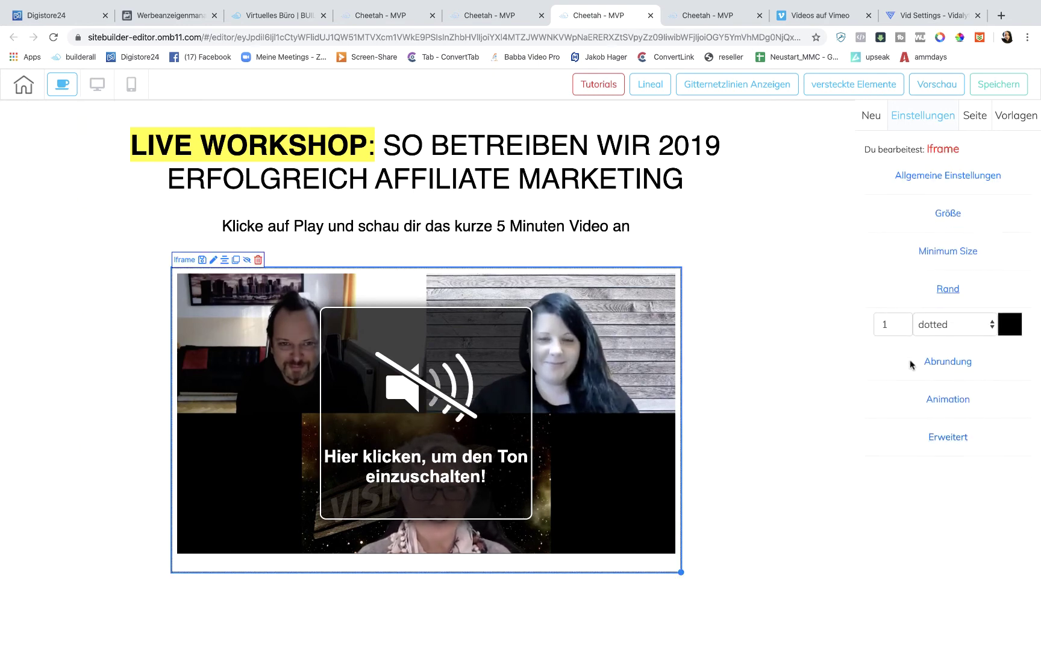
{"action": "left_click", "coordinate": [902, 329]}
{"action": "left_click", "coordinate": [734, 279]}
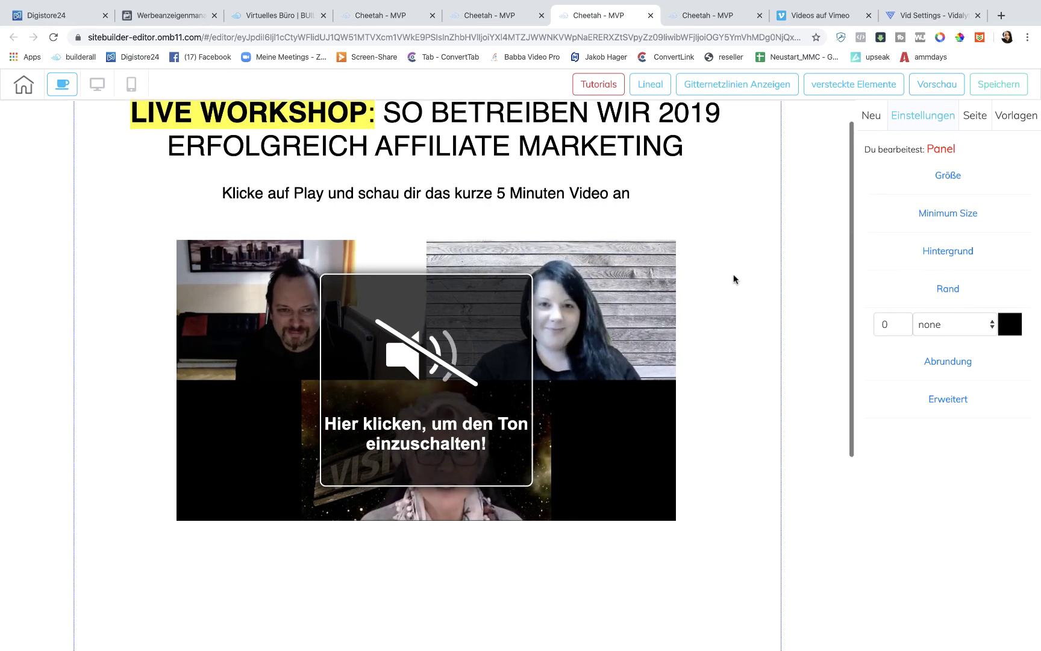
{"action": "scroll", "coordinate": [734, 279], "scroll_direction": "down", "scroll_amount": 5}
{"action": "scroll", "coordinate": [734, 279], "scroll_direction": "up", "scroll_amount": 5}
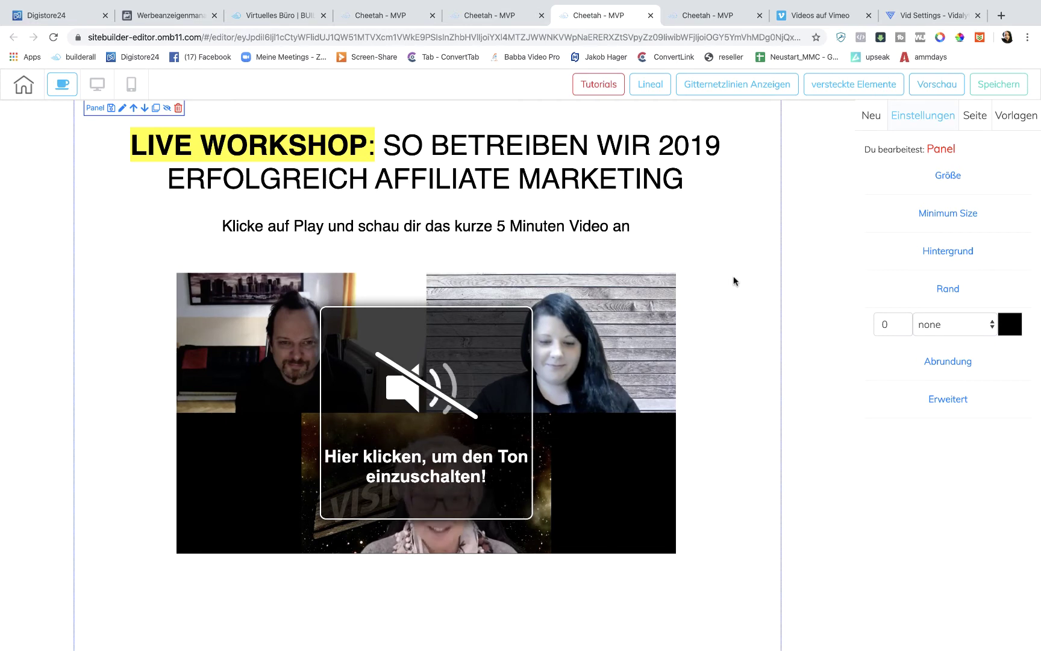
{"action": "scroll", "coordinate": [734, 279], "scroll_direction": "down", "scroll_amount": 2}
{"action": "scroll", "coordinate": [735, 279], "scroll_direction": "up", "scroll_amount": 2}
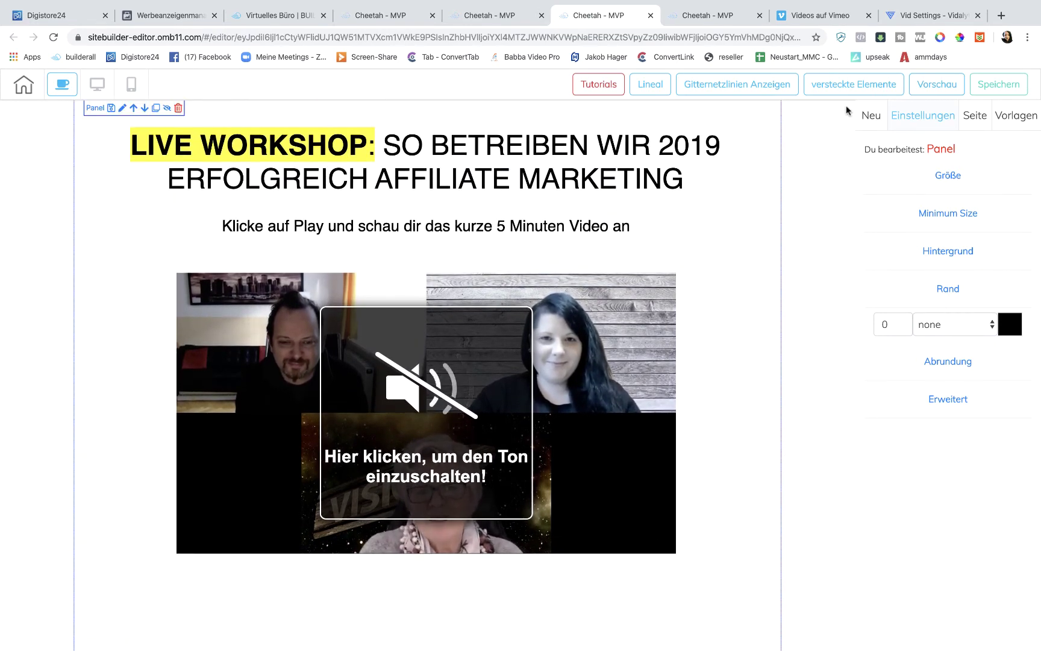
Add a blue rectangular BUY NOW button element below the video
{"action": "left_click", "coordinate": [870, 115]}
{"action": "left_click", "coordinate": [995, 142]}
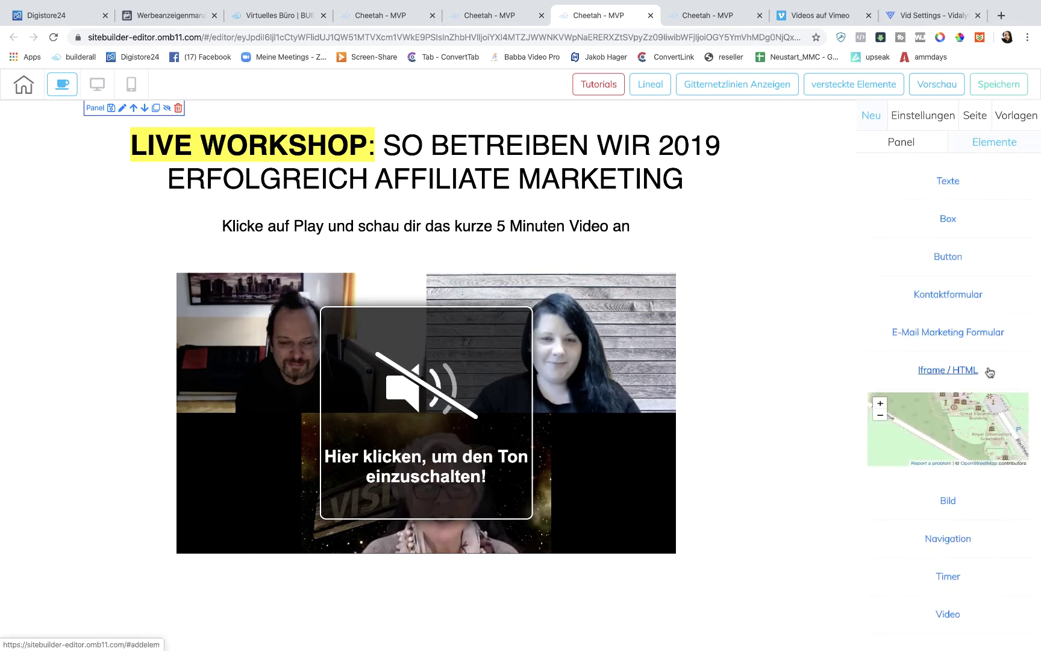
{"action": "mouse_move", "coordinate": [945, 266]}
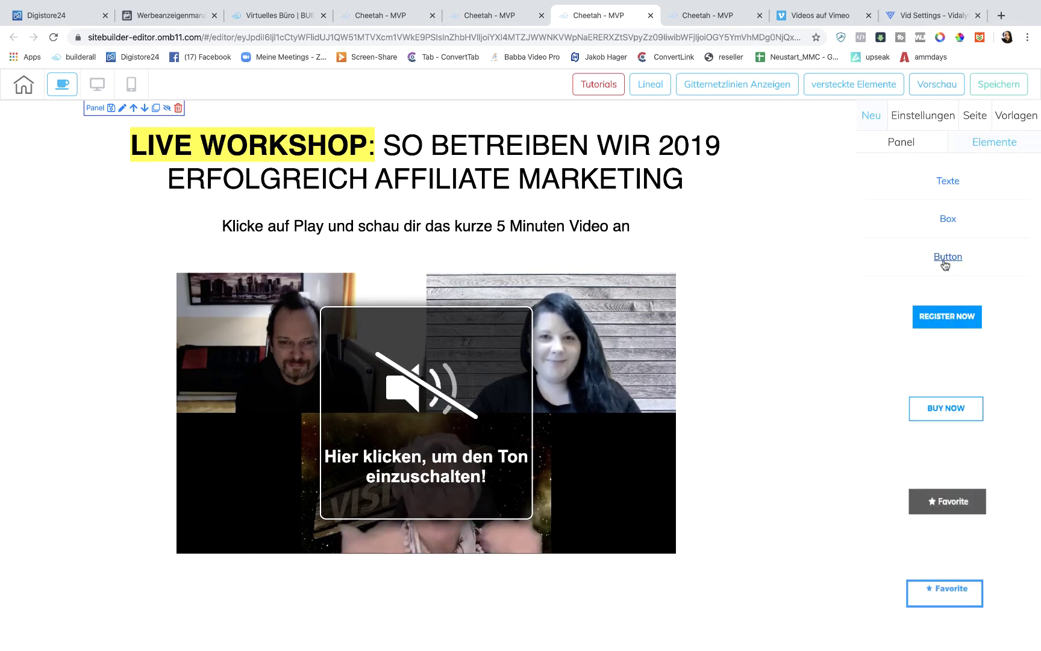
{"action": "scroll", "coordinate": [957, 402], "scroll_direction": "down", "scroll_amount": 8}
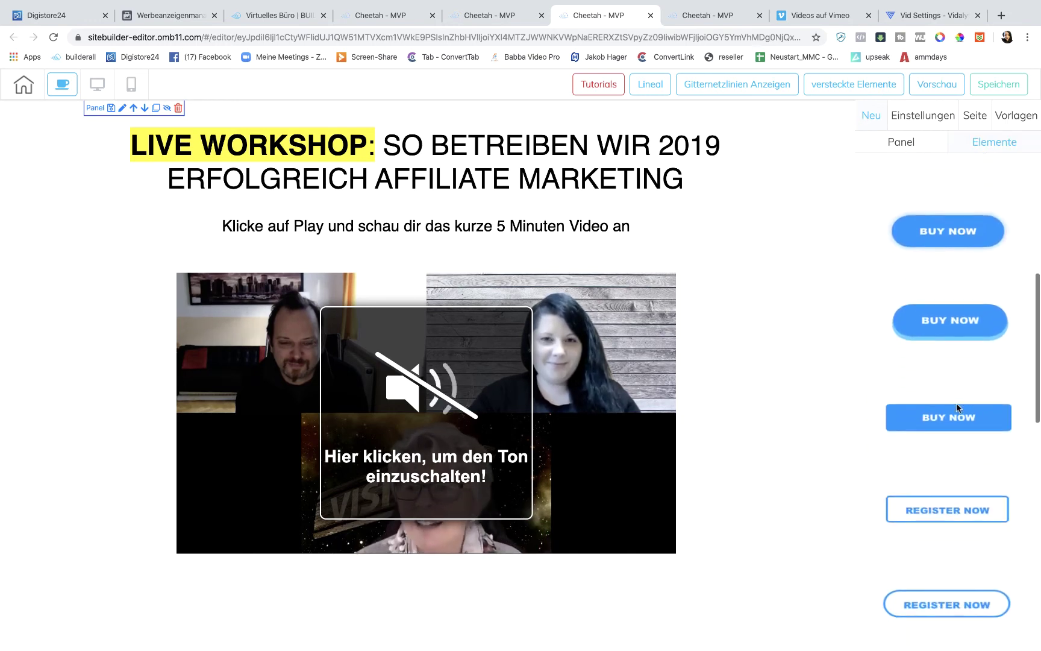
{"action": "scroll", "coordinate": [679, 435], "scroll_direction": "down", "scroll_amount": 4}
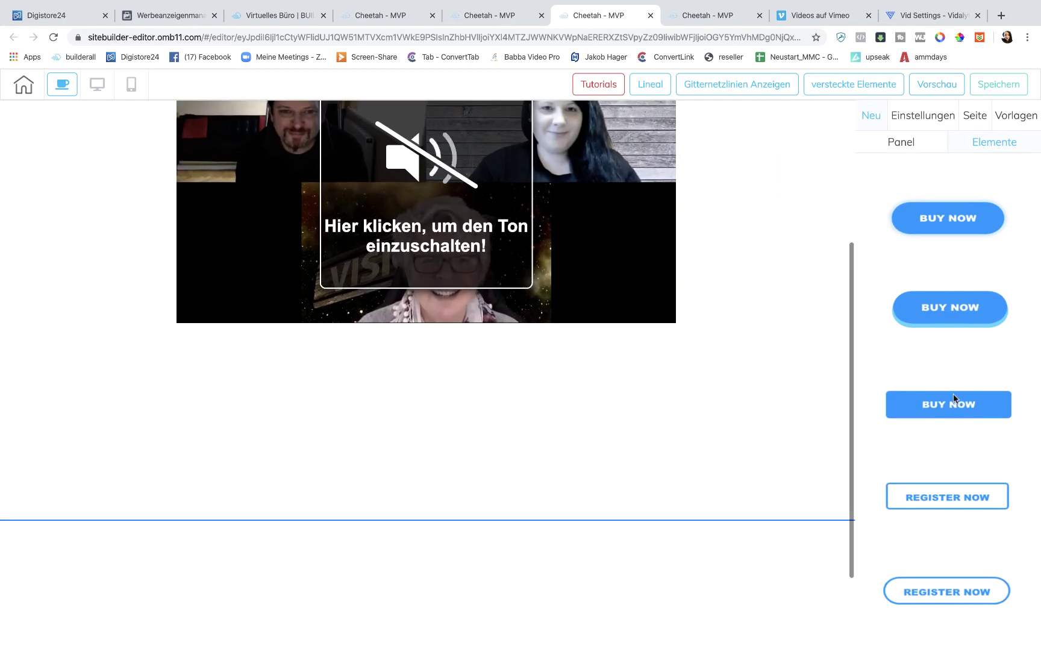
{"action": "left_click_drag", "start_coordinate": [952, 396], "coordinate": [403, 429]}
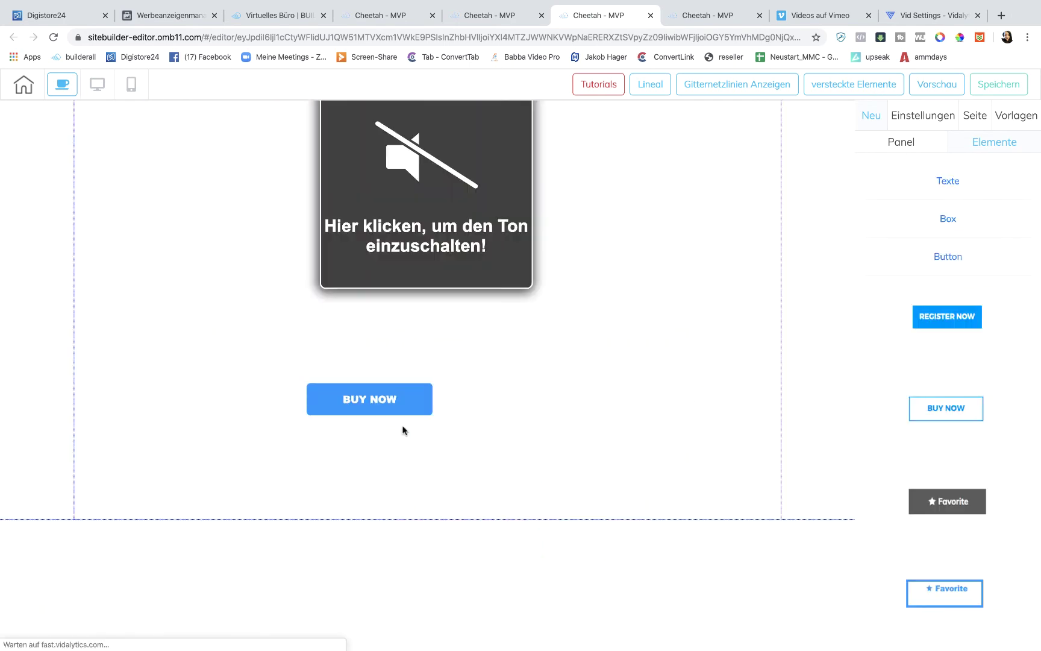
Enlarge the BUY NOW button into a wide bar and position it just beneath the video
{"action": "left_click", "coordinate": [422, 405]}
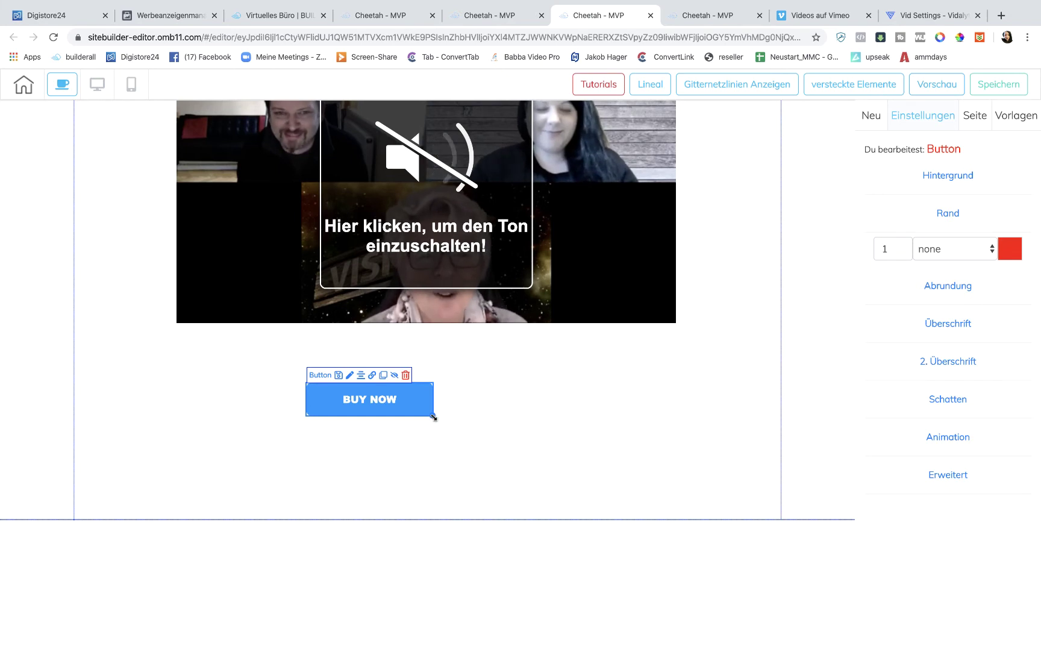
{"action": "left_click_drag", "start_coordinate": [434, 416], "coordinate": [611, 423]}
{"action": "left_click_drag", "start_coordinate": [556, 402], "coordinate": [520, 369]}
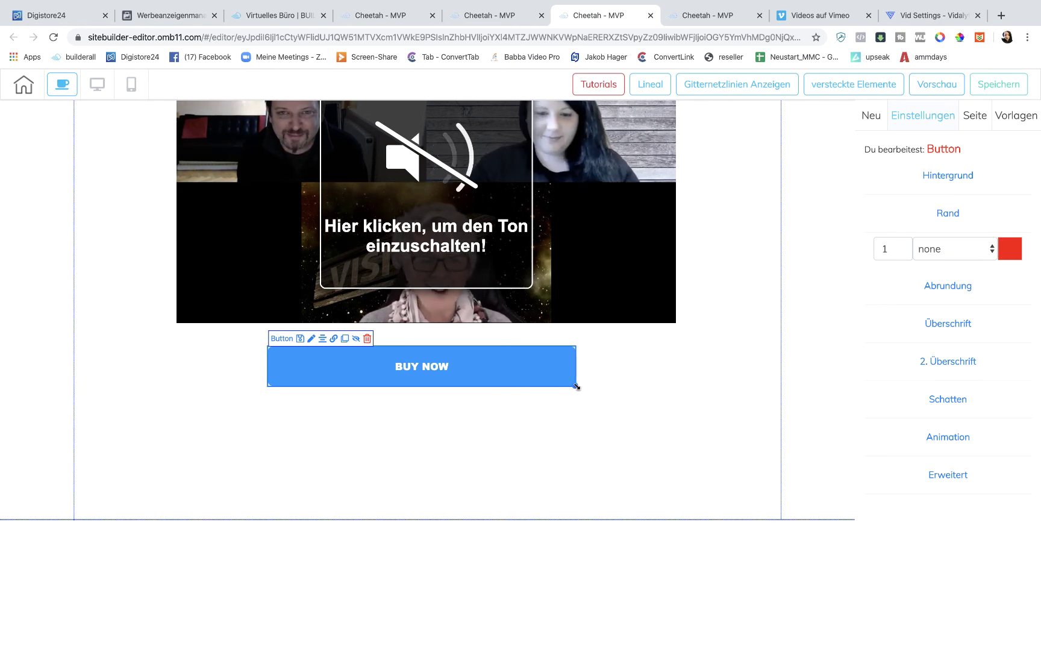
{"action": "left_click_drag", "start_coordinate": [576, 386], "coordinate": [632, 393]}
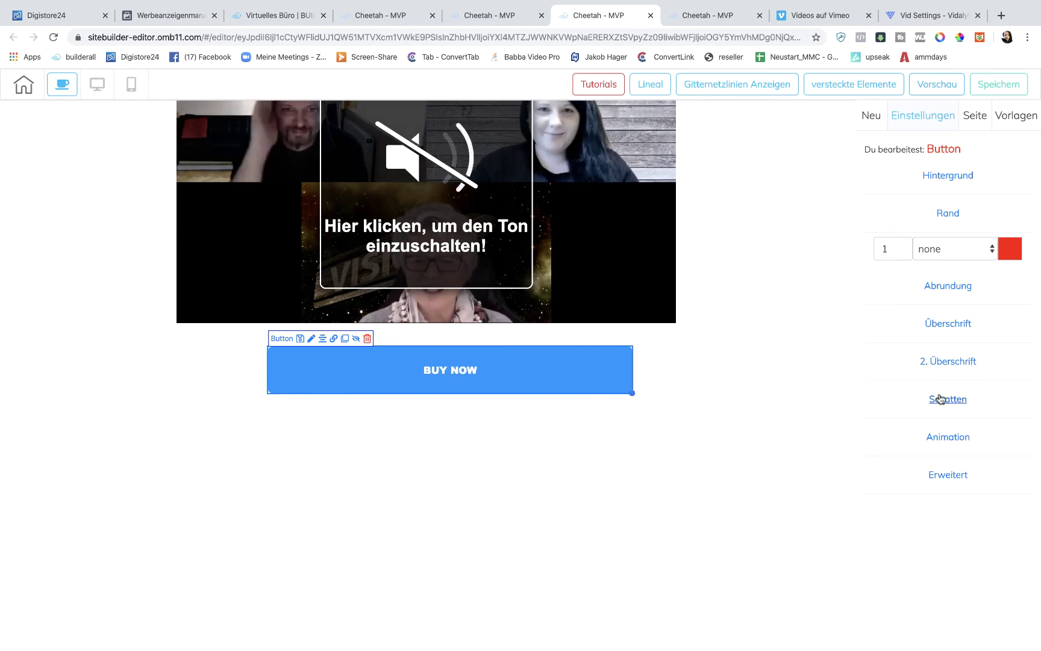
Enter "JETZT GRATIS ANMELDEN" as the button's subtitle
{"action": "left_click", "coordinate": [943, 361]}
{"action": "left_click", "coordinate": [906, 383]}
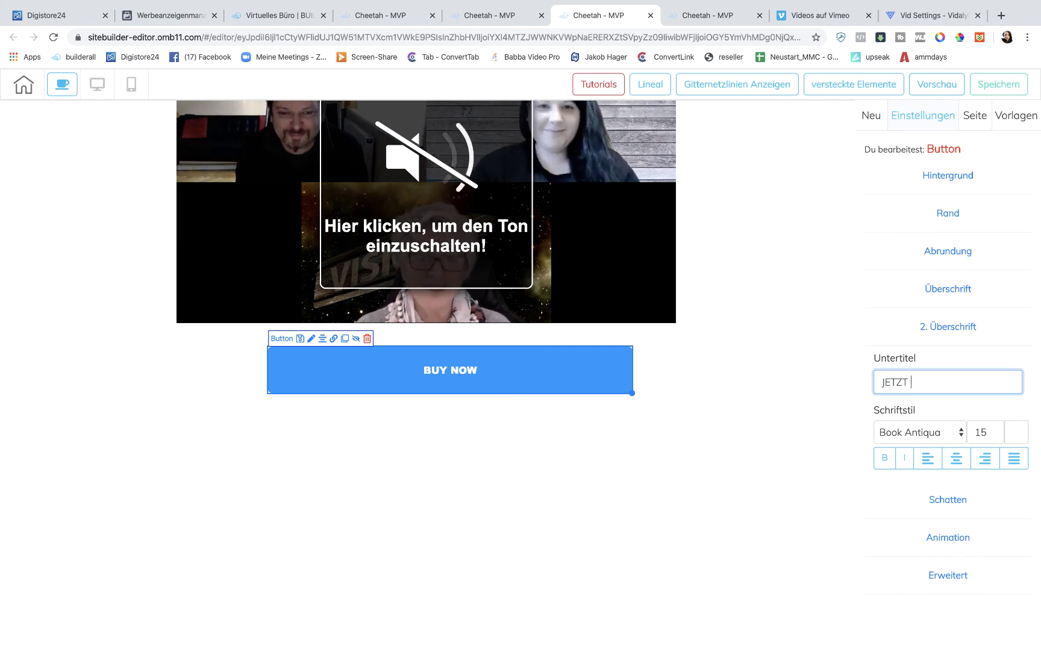
{"action": "type", "text": "JETZT GRATIS ANME"}
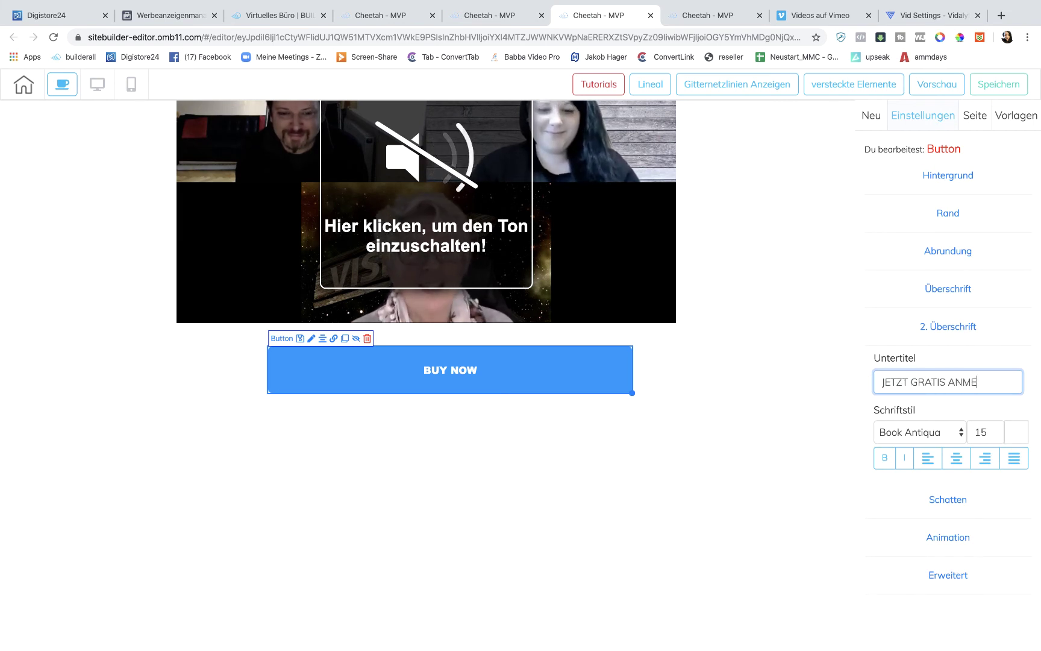
{"action": "type", "text": "LDEN"}
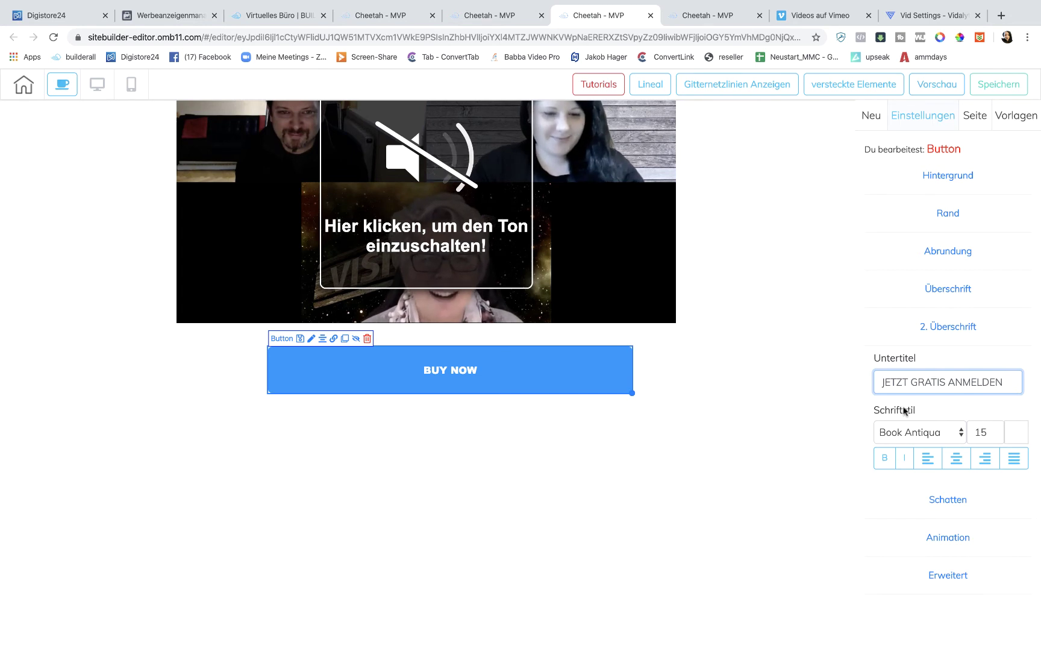
{"action": "left_click", "coordinate": [903, 429]}
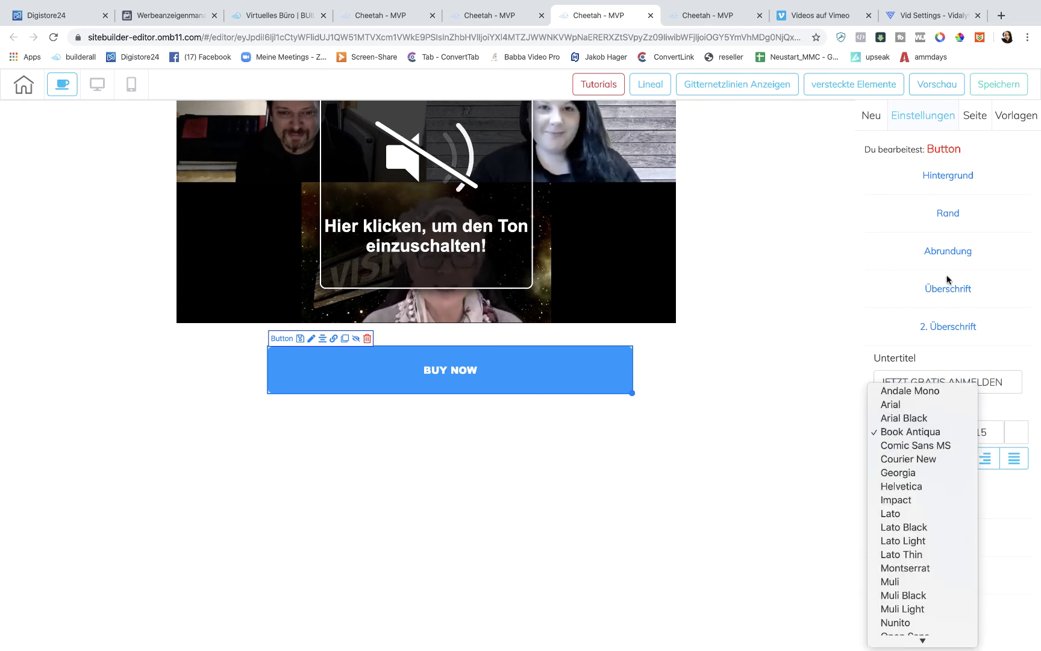
{"action": "left_click", "coordinate": [941, 292]}
Replace the button's main heading text with "JETZT GRATIS ANMEKDEN"
{"action": "left_click", "coordinate": [945, 289]}
{"action": "left_click", "coordinate": [890, 341]}
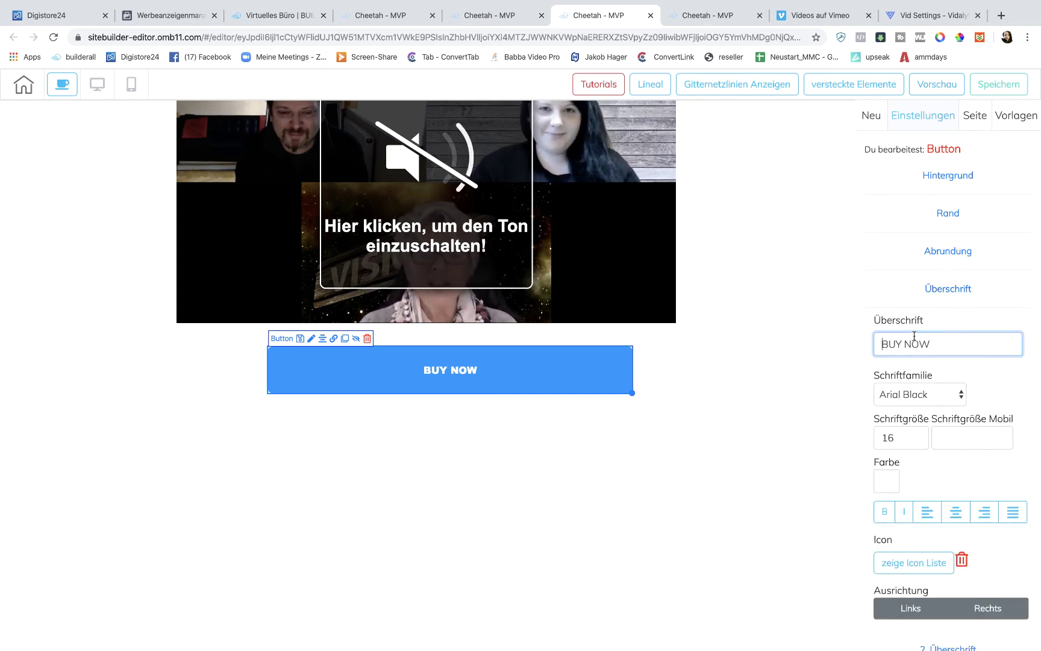
{"action": "left_click_drag", "start_coordinate": [948, 355], "coordinate": [842, 349]}
{"action": "key", "text": "BackSpace"}
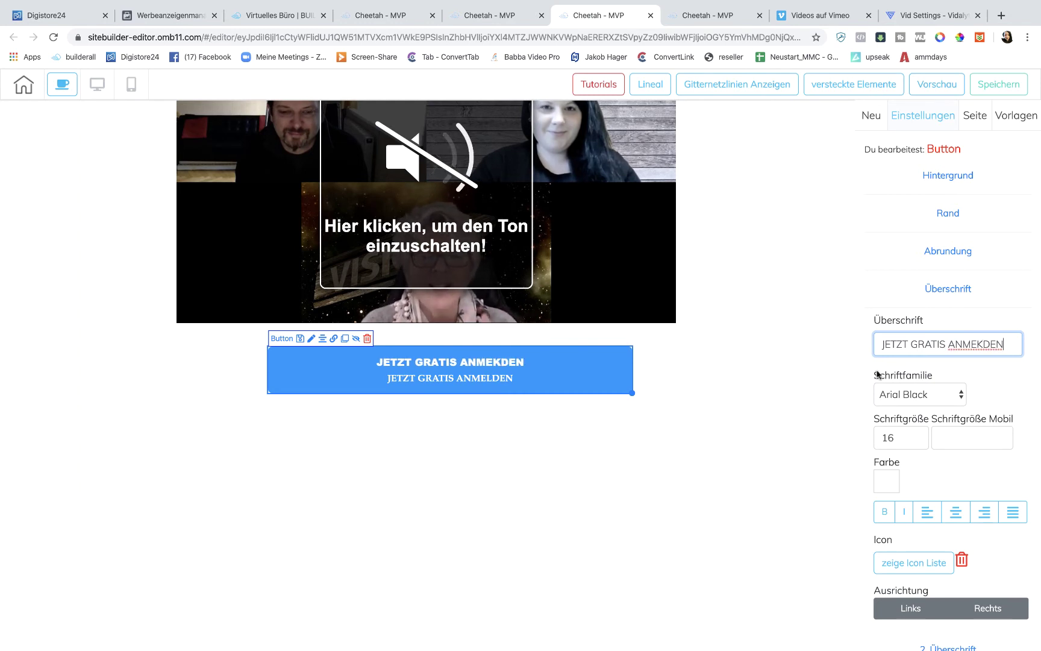
Set the font family of the button's main heading to Lato
{"action": "left_click", "coordinate": [926, 395]}
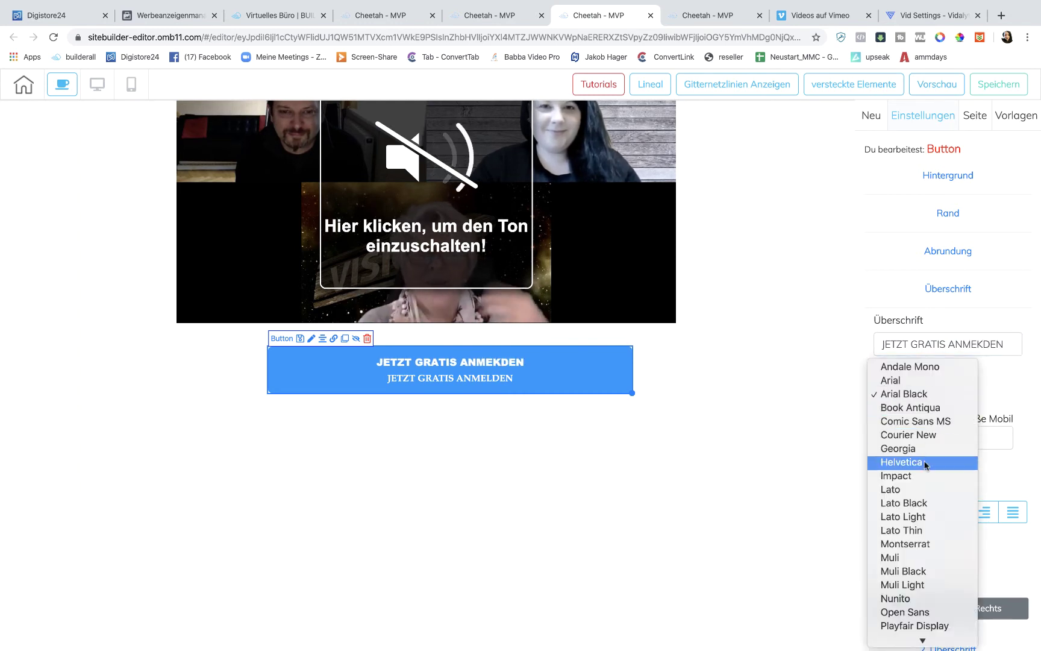
{"action": "left_click", "coordinate": [913, 558]}
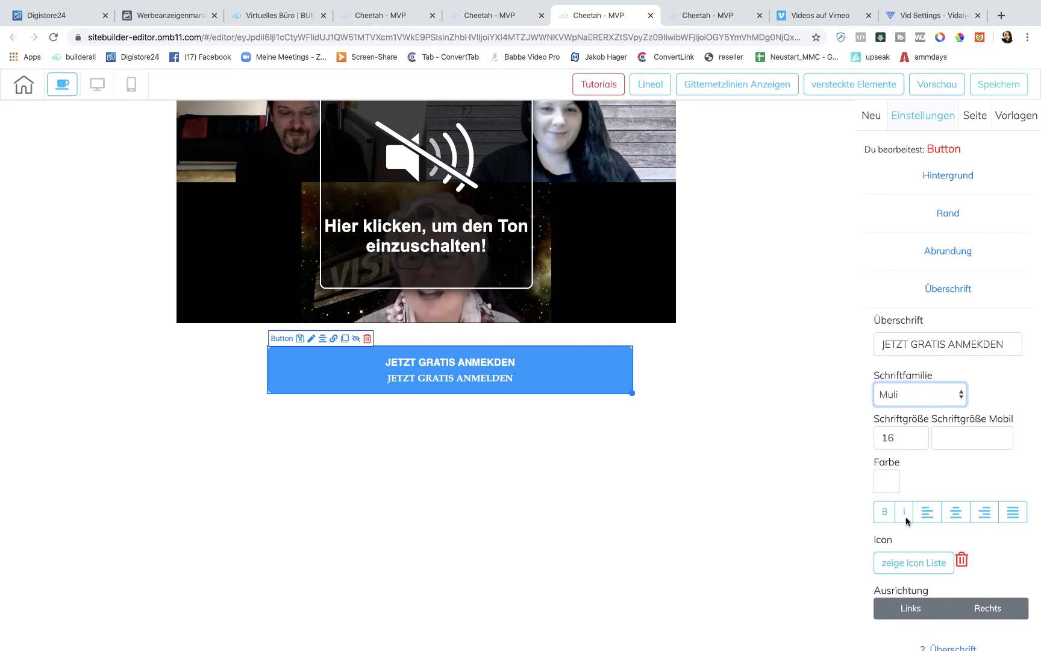
{"action": "left_click", "coordinate": [898, 399]}
{"action": "left_click", "coordinate": [892, 329]}
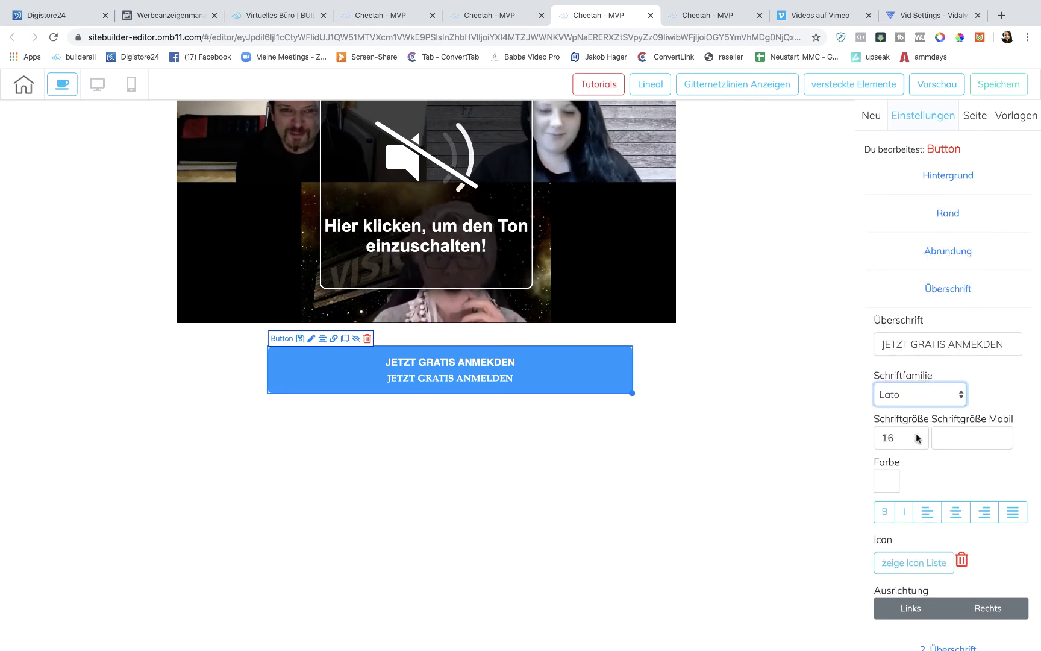
Set the font size of the button's main heading to 34
{"action": "left_click", "coordinate": [918, 439]}
{"action": "key", "text": "BackSpace"}
{"action": "type", "text": "8"}
{"action": "key", "text": "Up"}
{"action": "key", "text": "Up"}
{"action": "key", "text": "Up"}
{"action": "key", "text": "Up"}
{"action": "key", "text": "Up"}
{"action": "key", "text": "Up"}
{"action": "key", "text": "Up"}
{"action": "key", "text": "Up"}
{"action": "key", "text": "Up"}
{"action": "key", "text": "Up"}
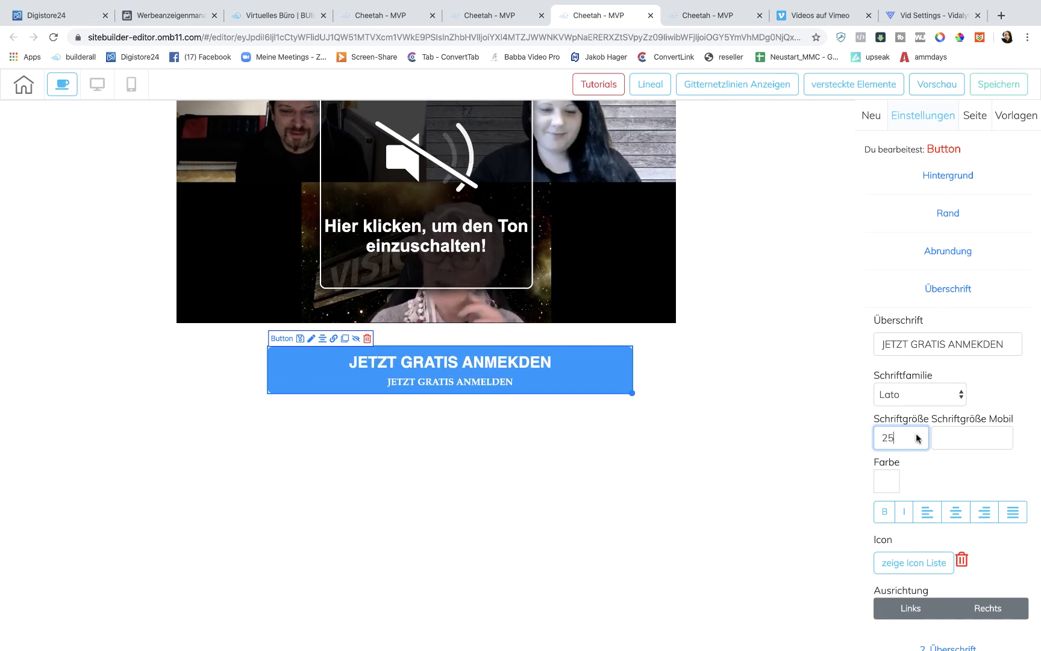
{"action": "key", "text": "Up"}
{"action": "key", "text": "Up"}
{"action": "key", "text": "Up"}
{"action": "key", "text": "Up"}
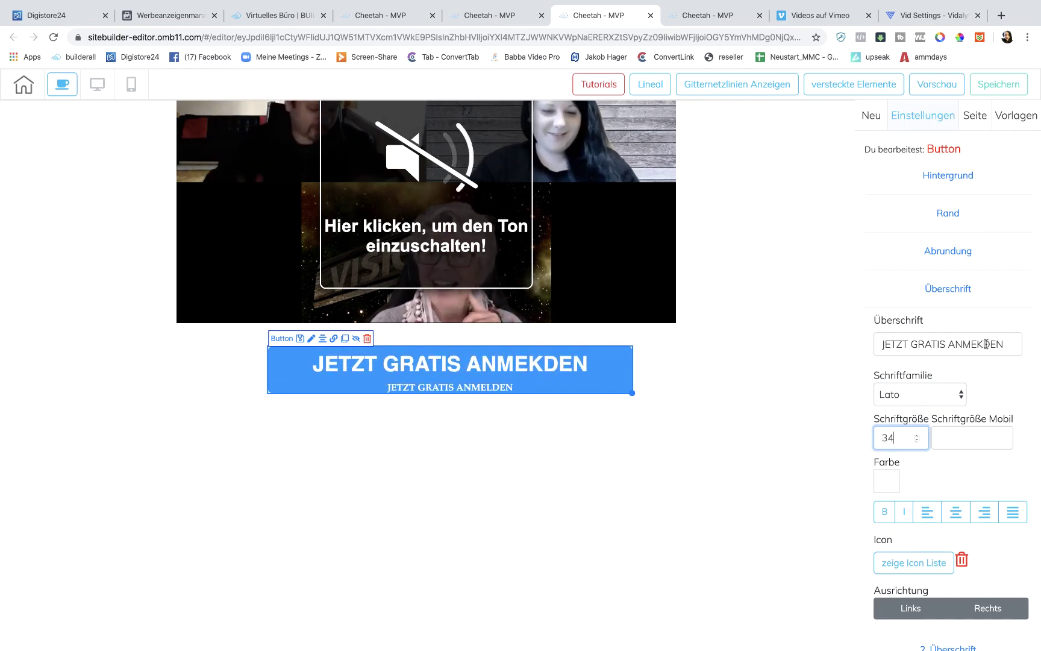
Correct the misspelled last word of the button's main heading so it reads "JETZT GRATIS ANMELDEN"
{"action": "left_click", "coordinate": [1007, 343]}
{"action": "key", "text": "BackSpace"}
{"action": "key", "text": "BackSpace"}
{"action": "key", "text": "BackSpace"}
{"action": "key", "text": "BackSpace"}
{"action": "key", "text": "BackSpace"}
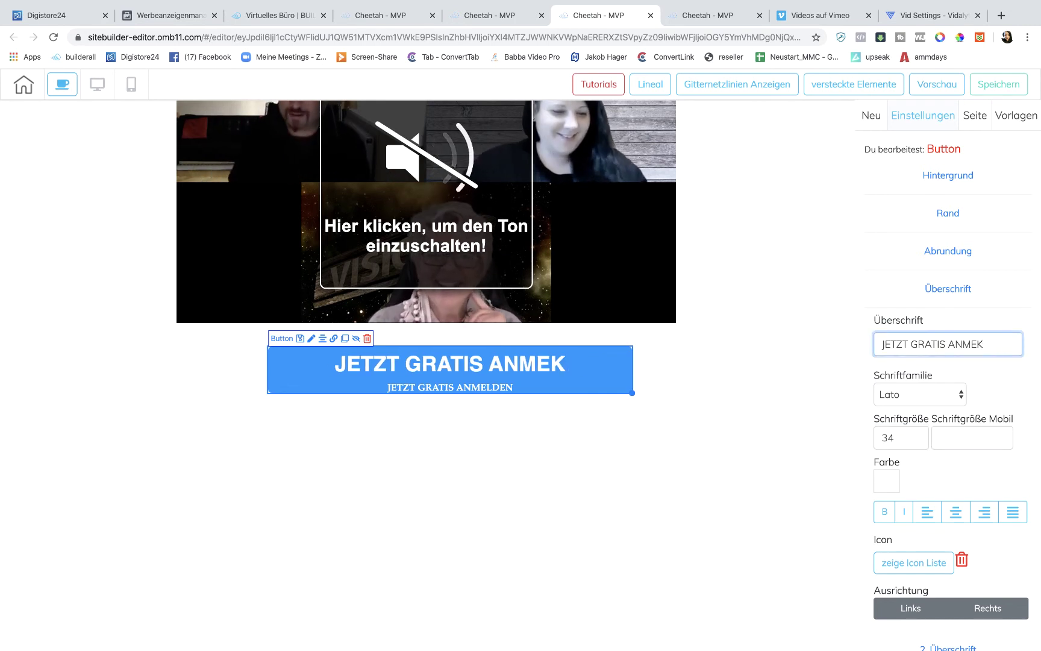
{"action": "type", "text": "ELDEN"}
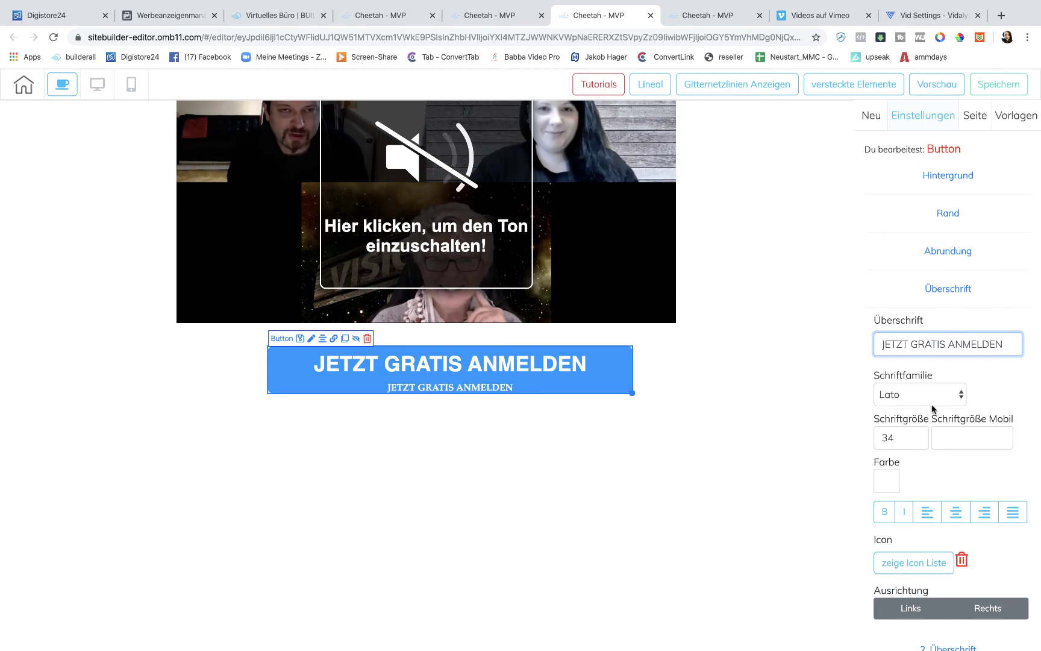
{"action": "left_click", "coordinate": [662, 482]}
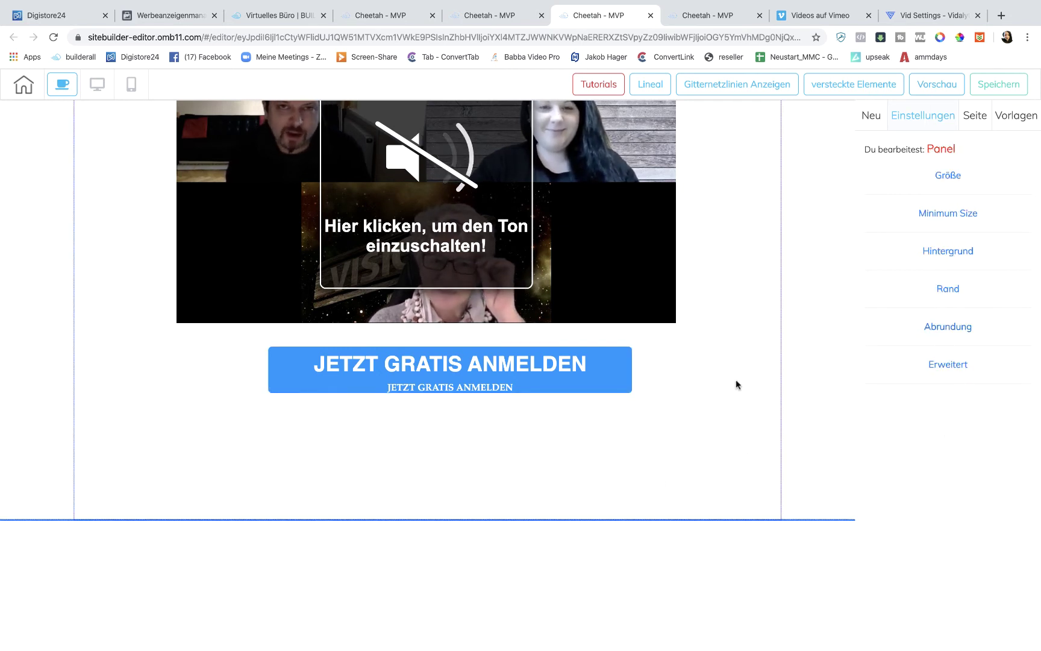
Delete the button's subtitle text so only the main heading remains
{"action": "left_click", "coordinate": [585, 380]}
{"action": "left_click", "coordinate": [943, 296]}
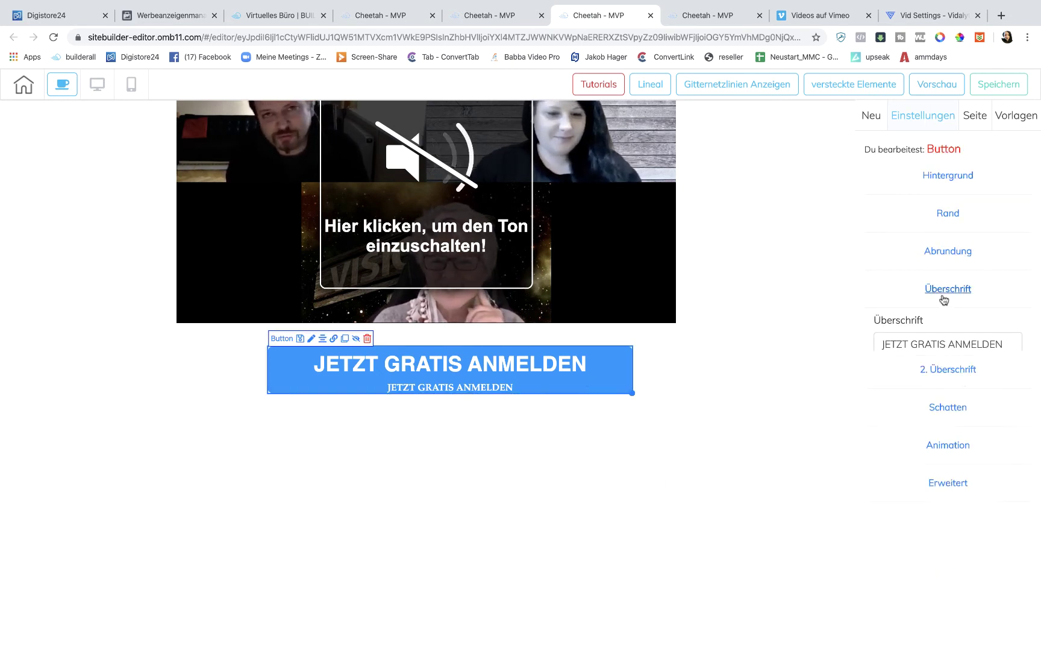
{"action": "left_click", "coordinate": [951, 327]}
{"action": "left_click_drag", "start_coordinate": [1007, 379], "coordinate": [862, 380]}
{"action": "key", "text": "BackSpace"}
{"action": "left_click", "coordinate": [675, 363]}
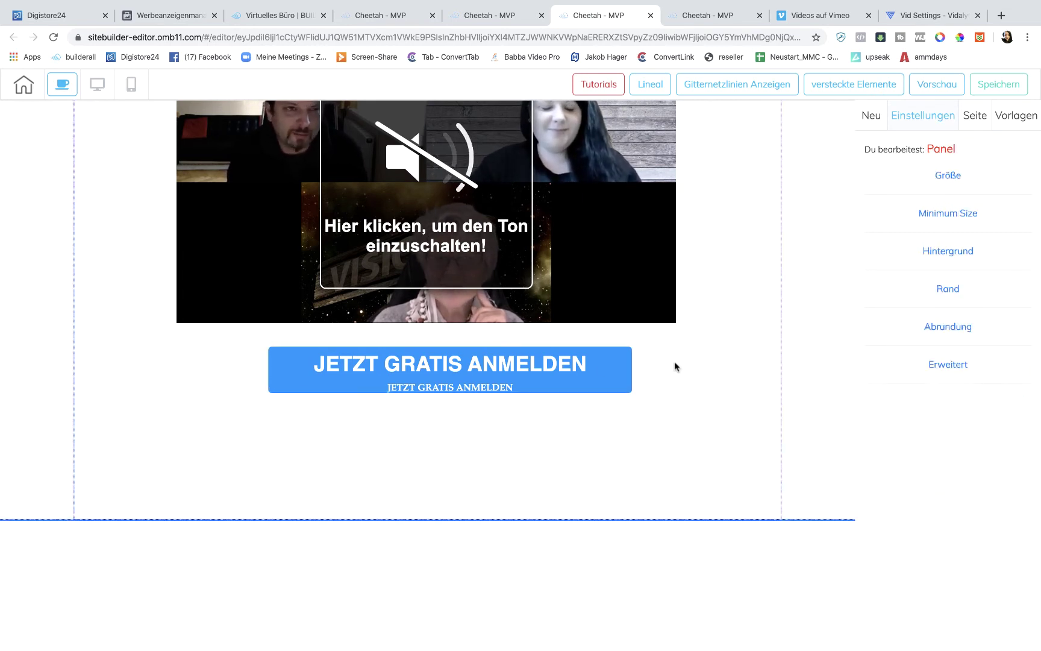
Widen the sign-up button slightly and centre it horizontally on the page
{"action": "left_click", "coordinate": [608, 371]}
{"action": "left_click_drag", "start_coordinate": [632, 395], "coordinate": [649, 397]}
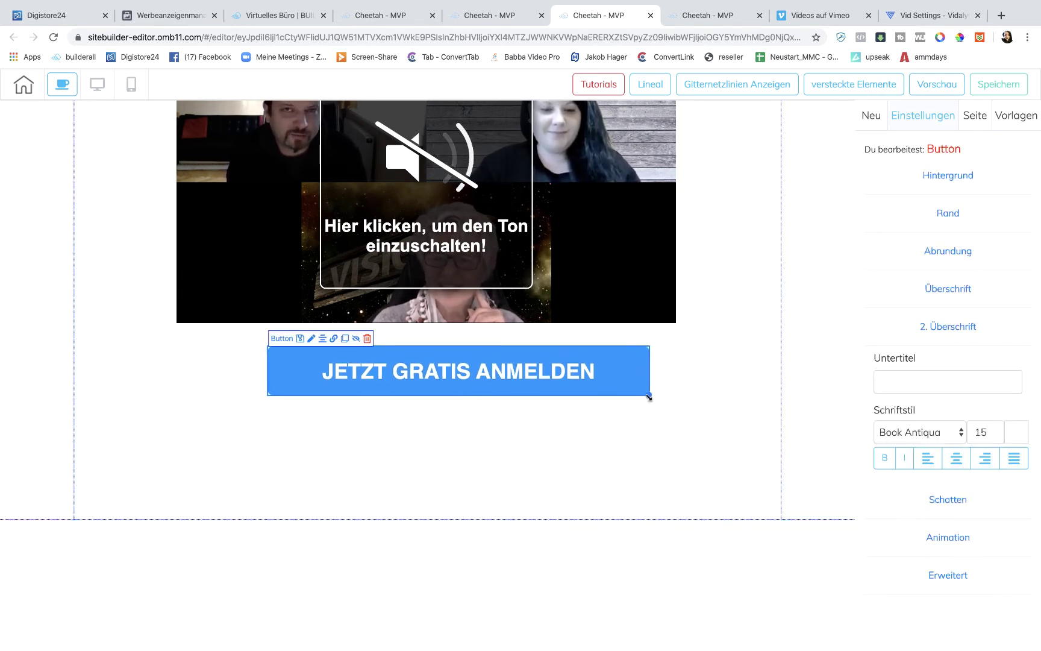
{"action": "left_click", "coordinate": [322, 339]}
{"action": "left_click", "coordinate": [497, 447]}
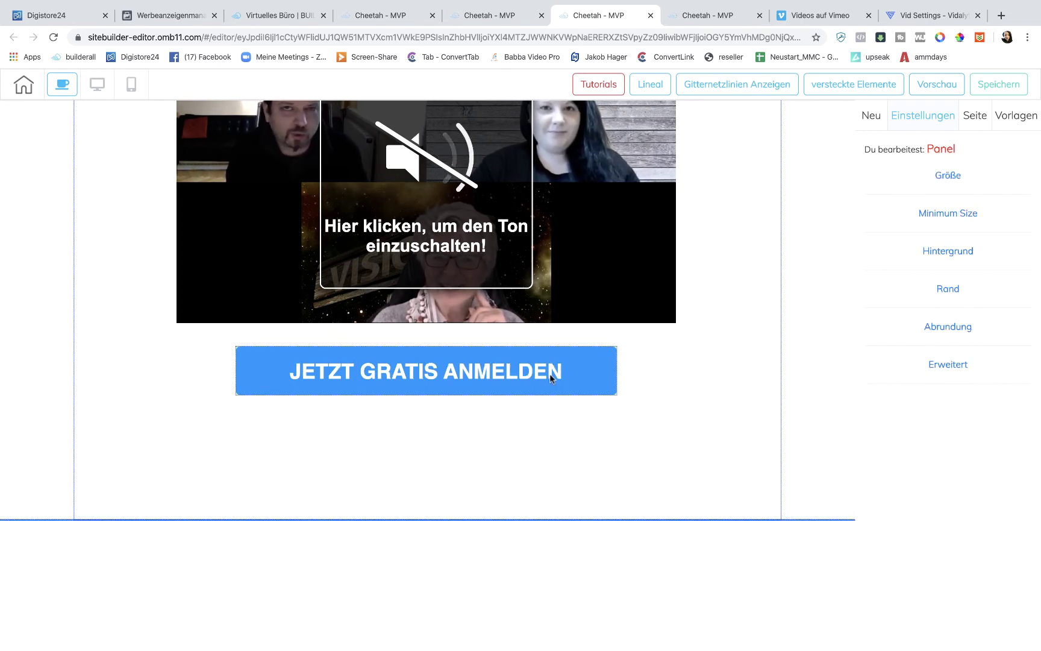
Move the sign-up button slightly farther down from the video
{"action": "left_click", "coordinate": [560, 381]}
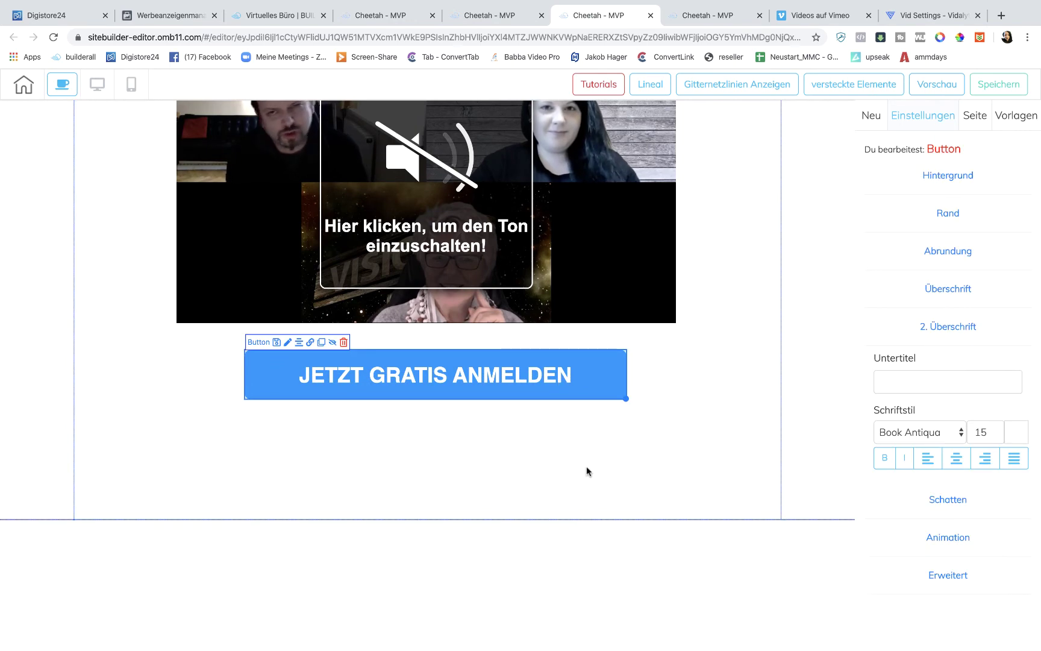
{"action": "left_click", "coordinate": [587, 468]}
{"action": "left_click", "coordinate": [569, 398]}
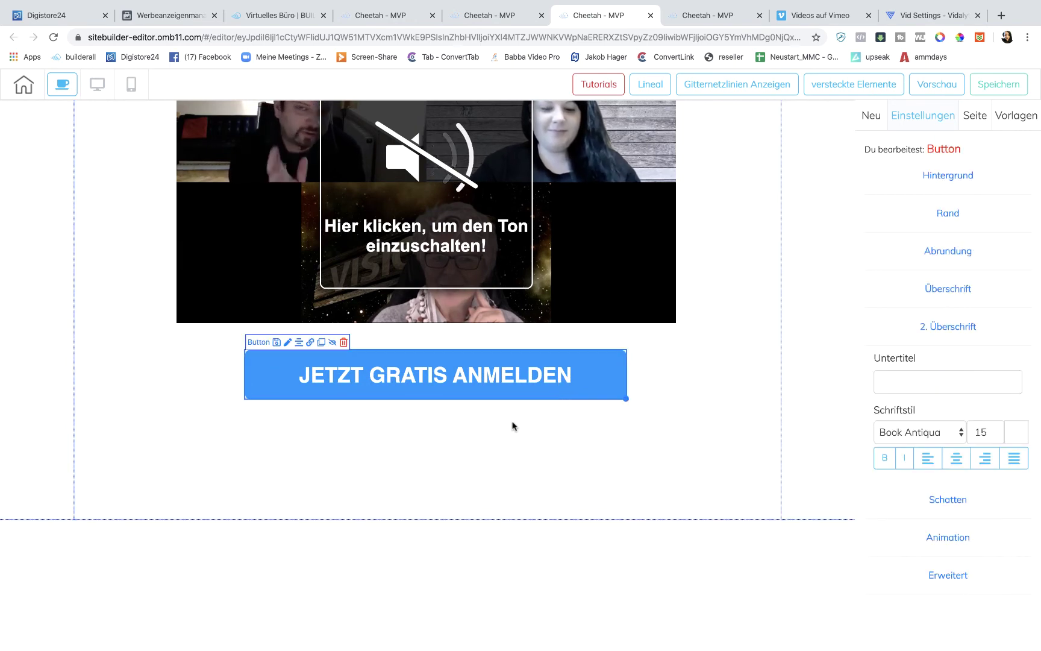
Reduce the height of the panel holding the video and button to 921
{"action": "left_click", "coordinate": [503, 476]}
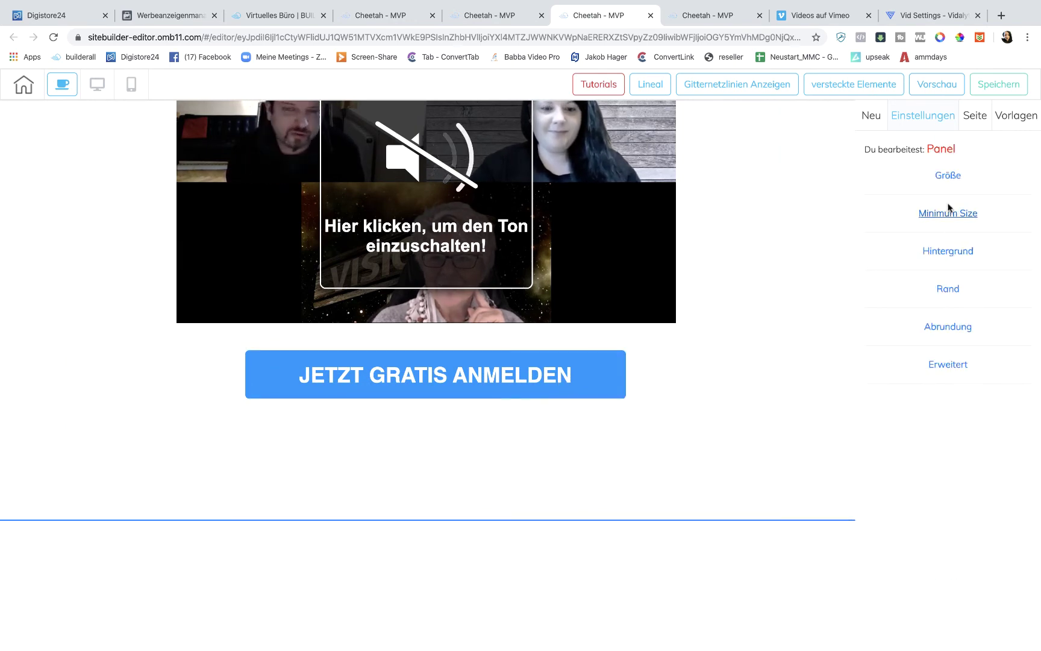
{"action": "left_click", "coordinate": [948, 175]}
{"action": "left_click_drag", "start_coordinate": [926, 232], "coordinate": [926, 232]}
{"action": "scroll", "coordinate": [749, 367], "scroll_direction": "up", "scroll_amount": 4}
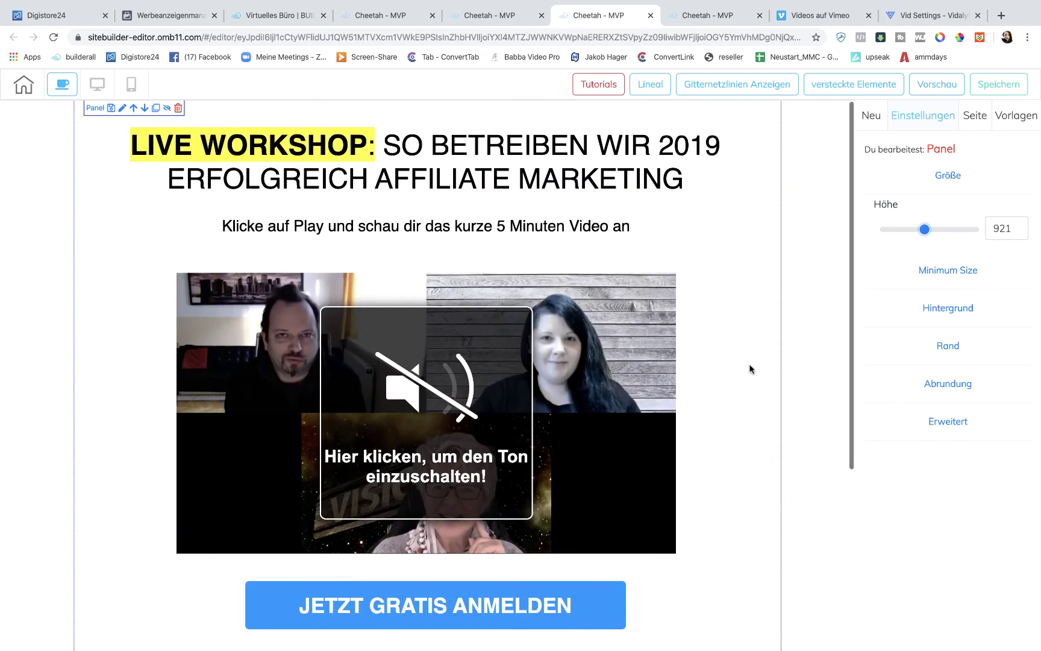
Shrink the height of the empty panel below the sign-up button to a narrow footer strip
{"action": "scroll", "coordinate": [306, 358], "scroll_direction": "down", "scroll_amount": 5}
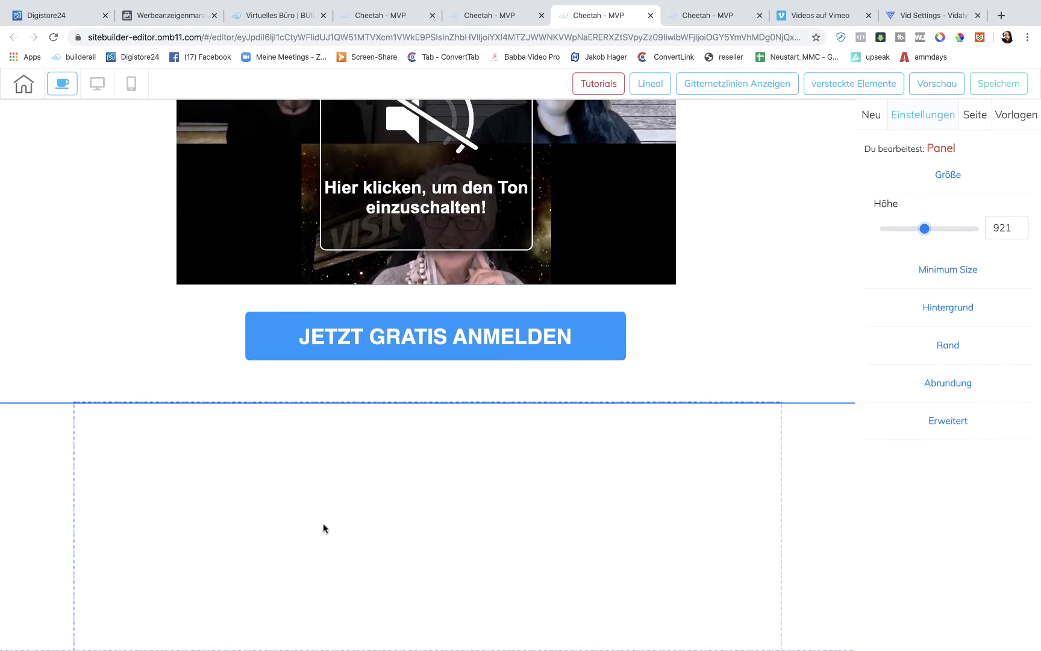
{"action": "left_click", "coordinate": [326, 529]}
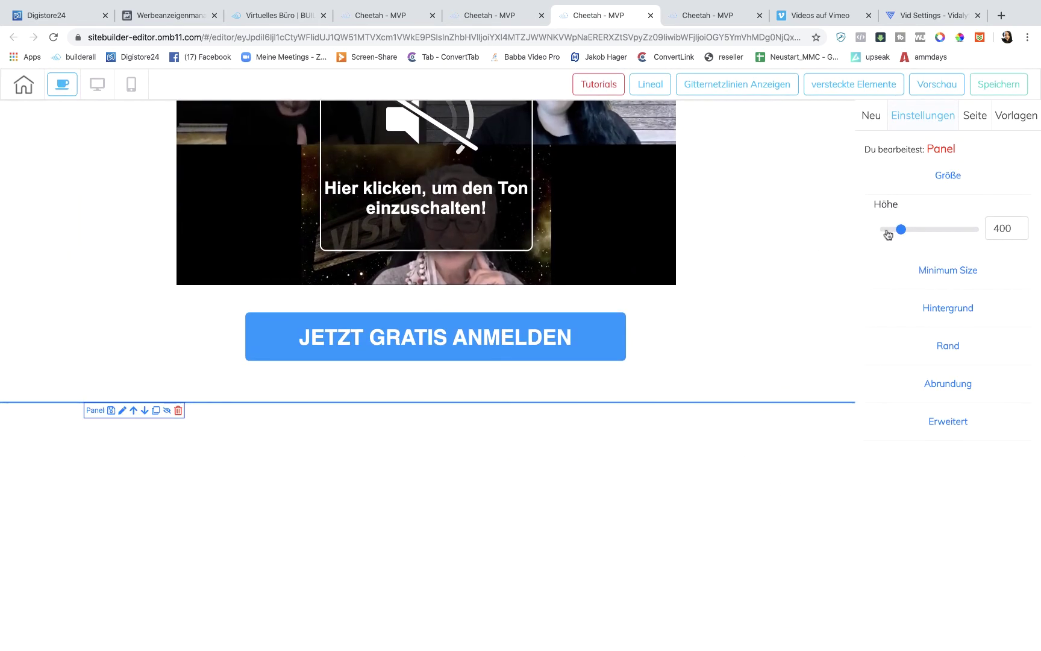
{"action": "left_click_drag", "start_coordinate": [897, 234], "coordinate": [886, 229]}
Place a Text-Absatz text element in the narrow panel below the sign-up button
{"action": "left_click", "coordinate": [876, 124]}
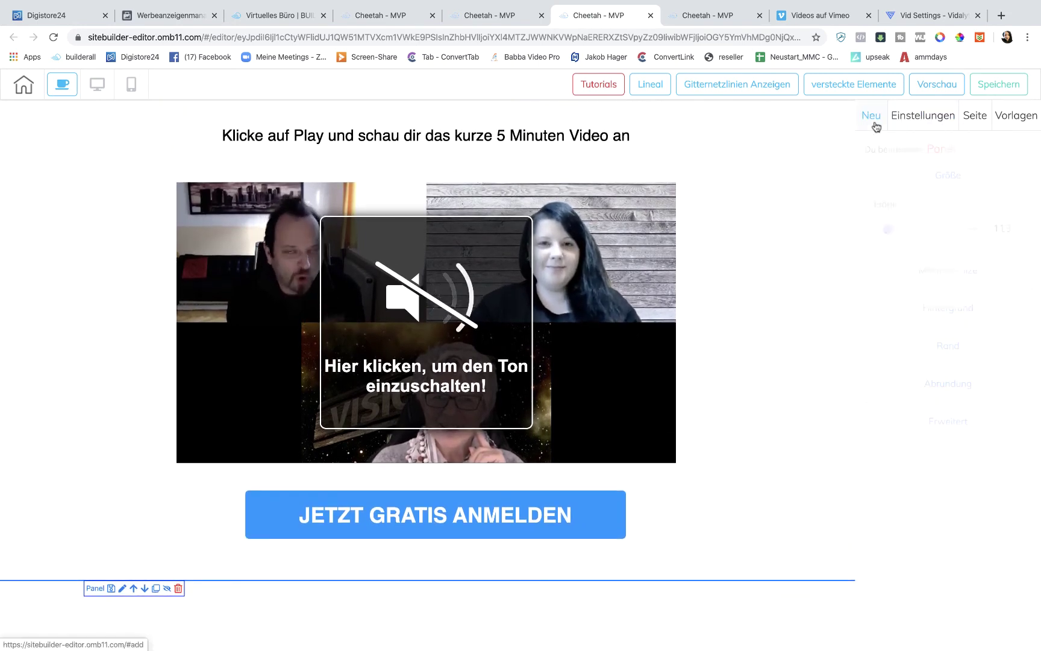
{"action": "left_click", "coordinate": [959, 144]}
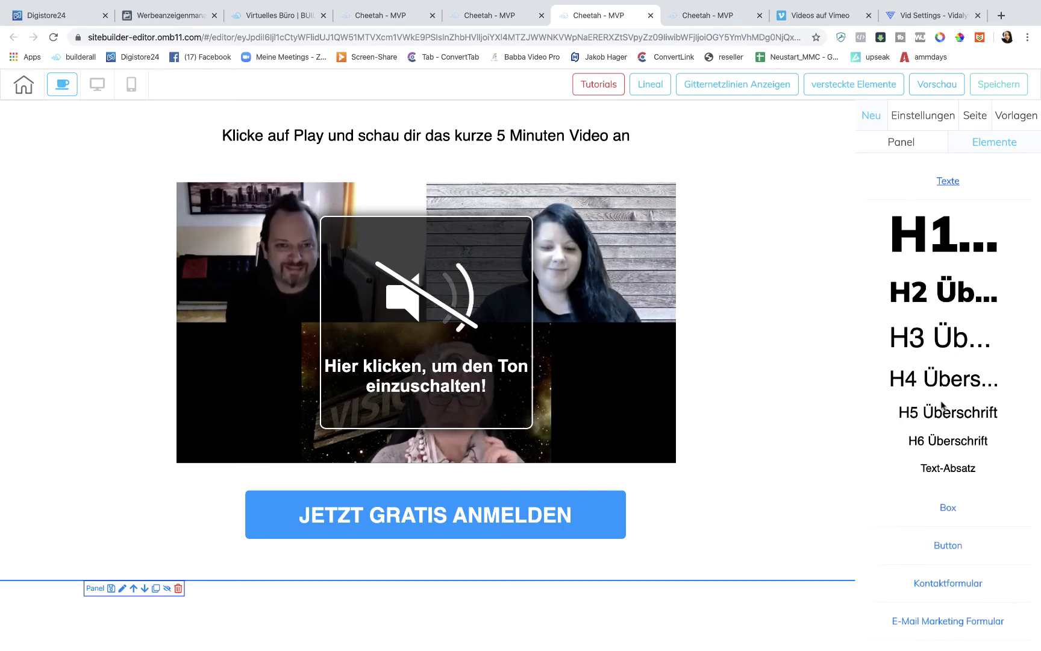
{"action": "scroll", "coordinate": [944, 405], "scroll_direction": "down", "scroll_amount": 2}
{"action": "left_click_drag", "start_coordinate": [945, 364], "coordinate": [559, 618]}
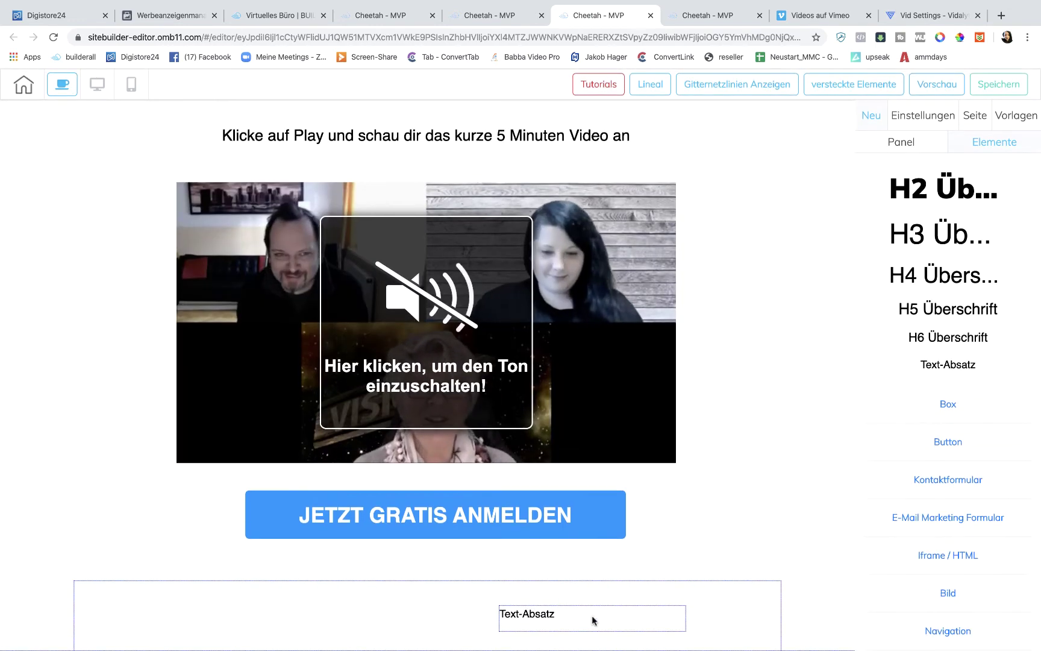
Replace the placeholder text in the footer text element with "Impressum | Datenschutz | Disclaimer"
{"action": "left_click", "coordinate": [591, 615]}
{"action": "key", "text": "BackSpace"}
{"action": "key", "text": "BackSpace"}
{"action": "key", "text": "BackSpace"}
{"action": "key", "text": "BackSpace"}
{"action": "key", "text": "BackSpace"}
{"action": "key", "text": "BackSpace"}
{"action": "key", "text": "BackSpace"}
{"action": "key", "text": "BackSpace"}
{"action": "key", "text": "BackSpace"}
{"action": "key", "text": "BackSpace"}
{"action": "key", "text": "BackSpace"}
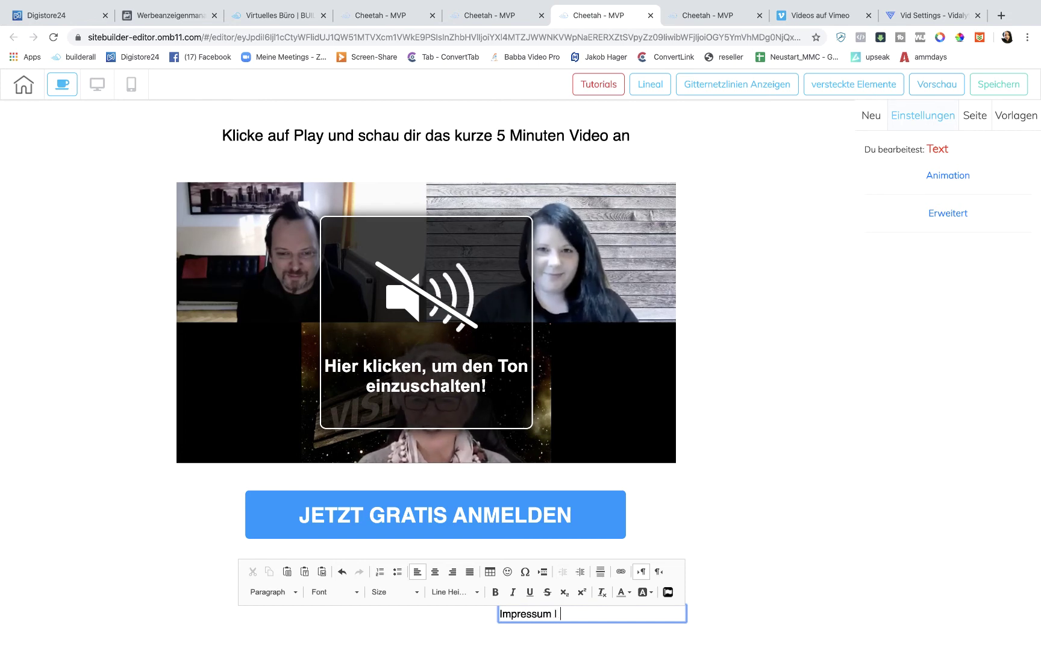
{"action": "type", "text": "Datenschutz "}
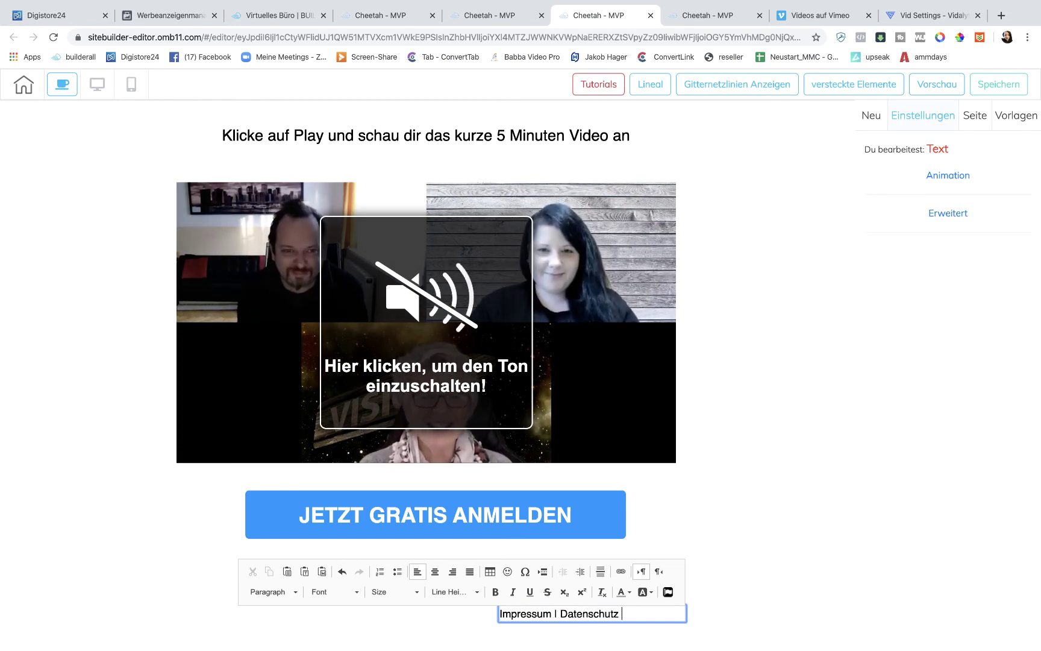
{"action": "type", "text": "I"}
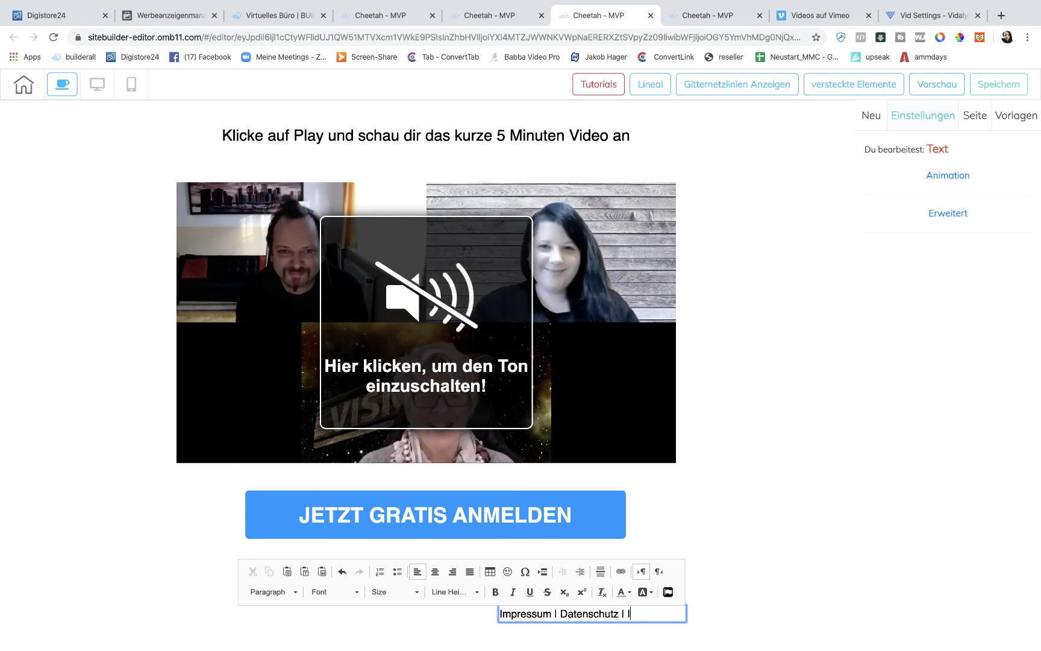
{"action": "type", "text": " Disclaimer"}
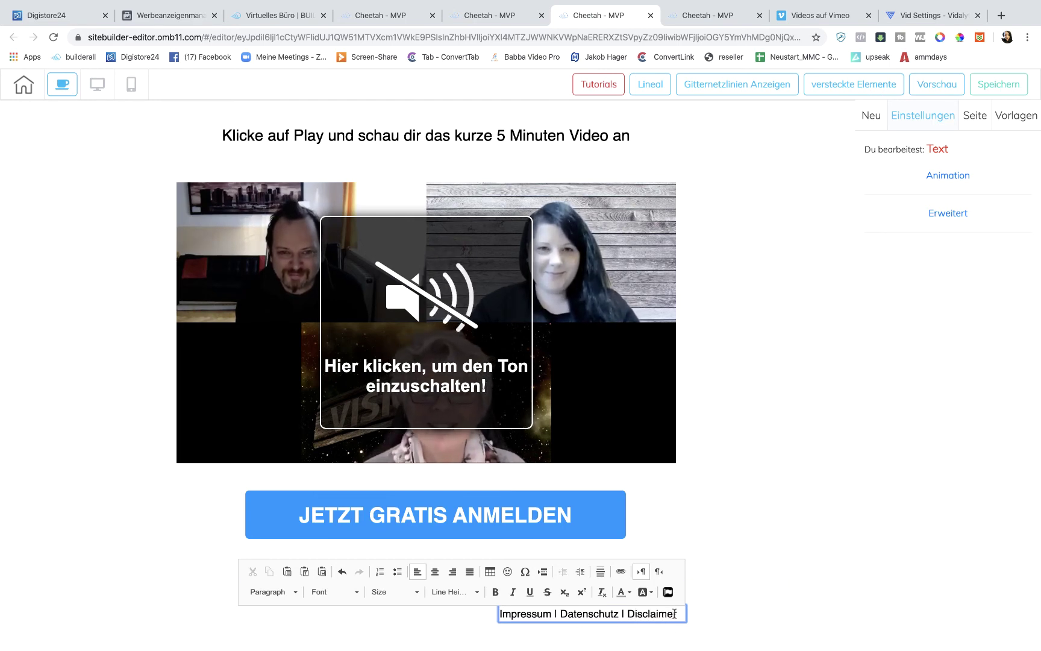
Format the footer text in size 12 and grey 999, and center it within its text box
{"action": "left_click_drag", "start_coordinate": [675, 613], "coordinate": [500, 613]}
{"action": "left_click", "coordinate": [395, 592]}
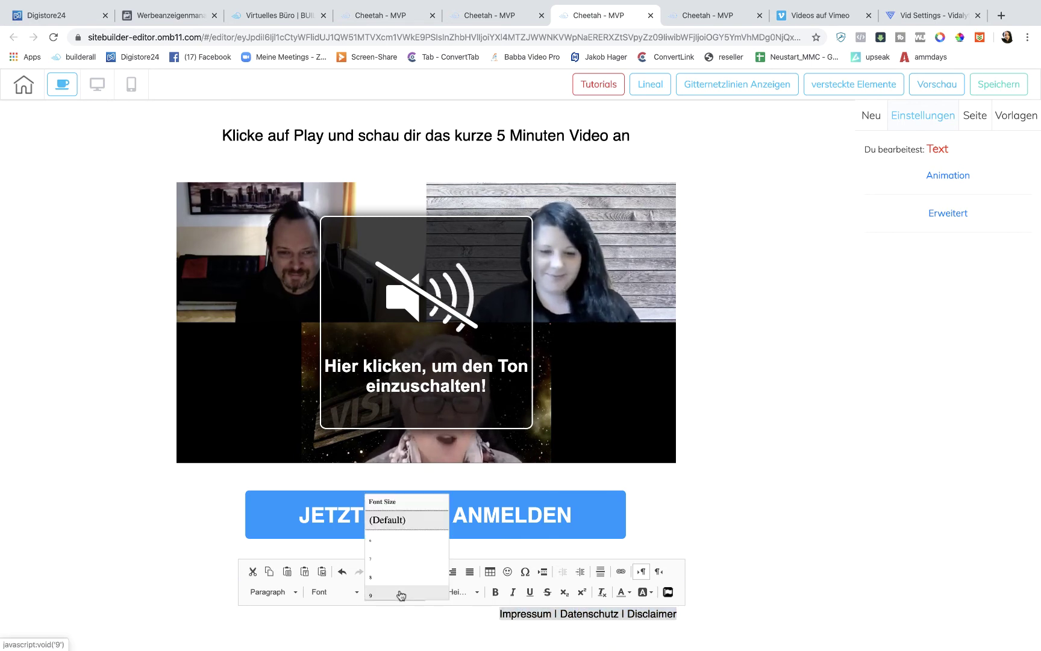
{"action": "scroll", "coordinate": [395, 576], "scroll_direction": "down", "scroll_amount": 3}
{"action": "left_click", "coordinate": [388, 589]}
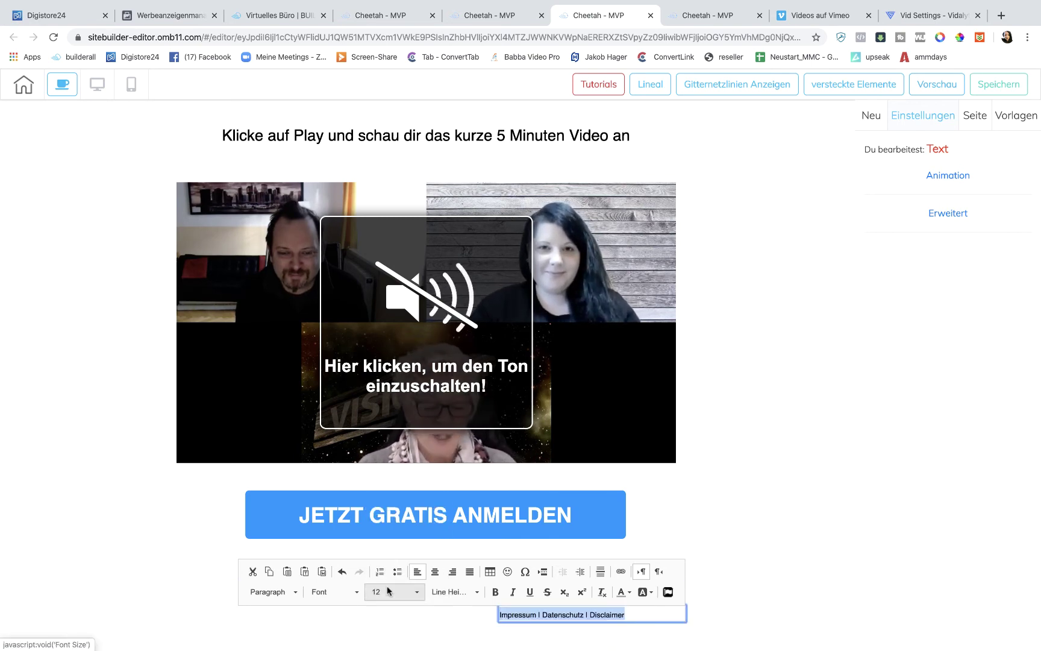
{"action": "left_click", "coordinate": [630, 594]}
{"action": "left_click", "coordinate": [687, 565]}
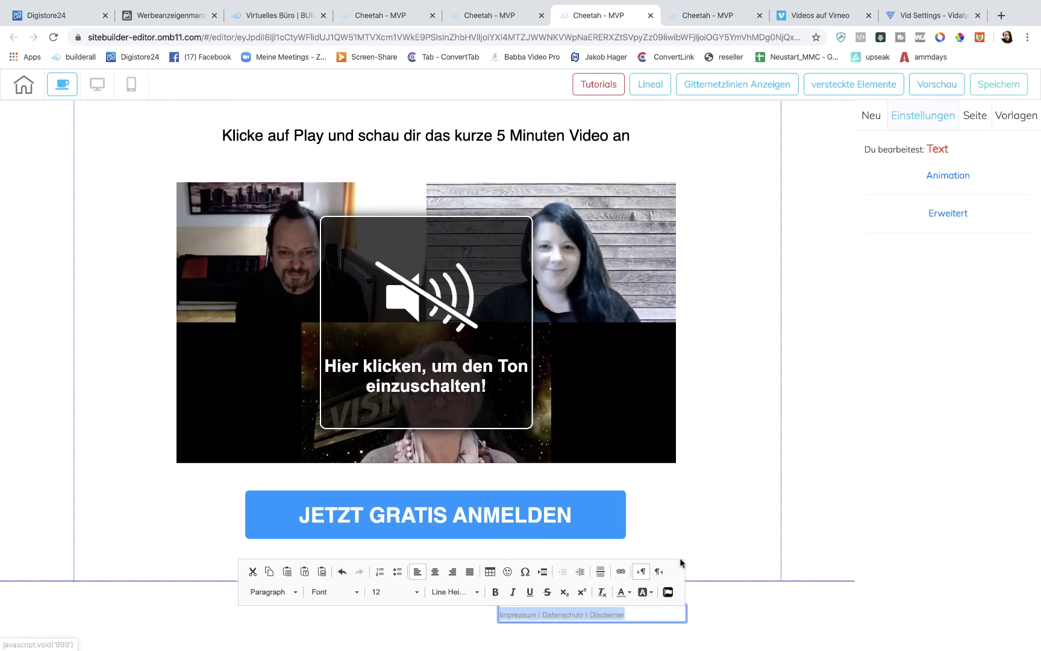
{"action": "left_click", "coordinate": [435, 571]}
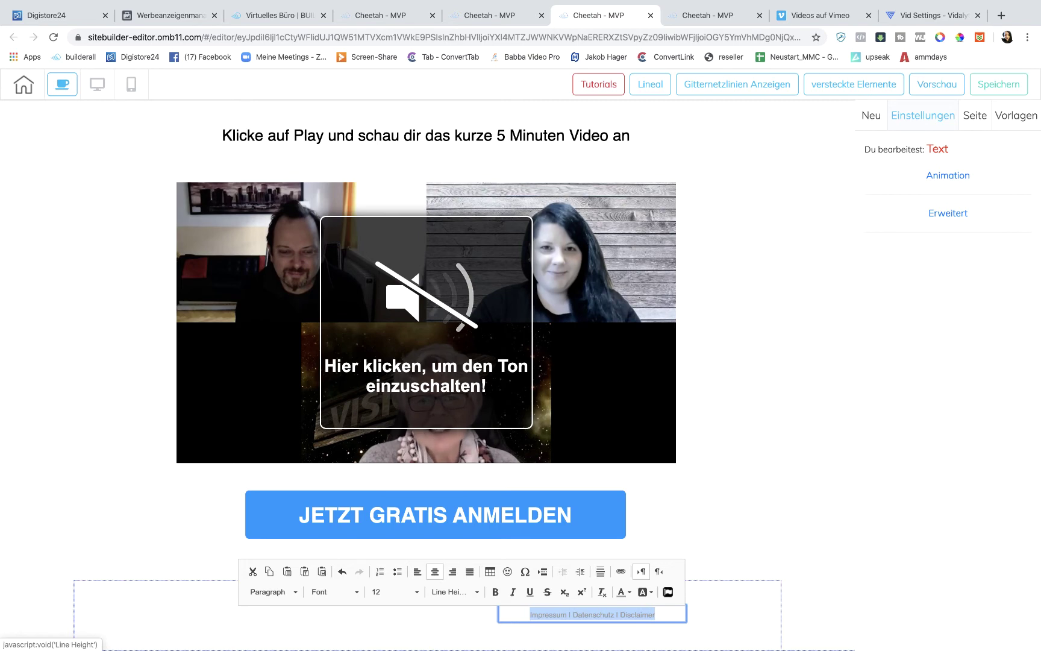
Move the footer text to the middle of its panel below the sign-up button and reduce the panel's height to 71
{"action": "left_click", "coordinate": [768, 447]}
{"action": "left_click_drag", "start_coordinate": [623, 613], "coordinate": [466, 603]}
{"action": "left_click", "coordinate": [727, 593]}
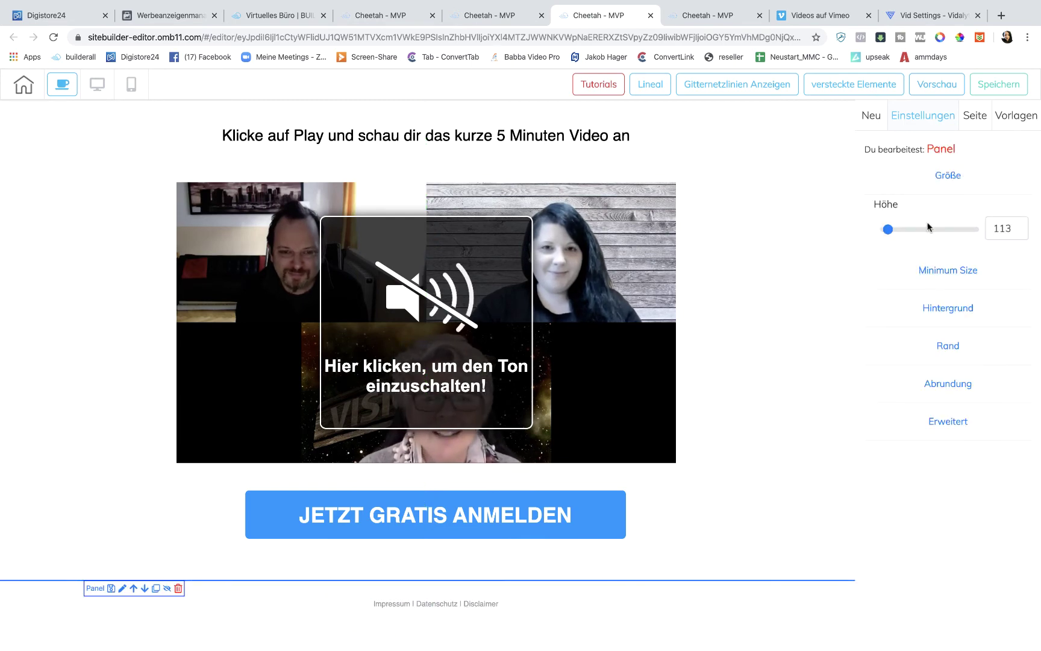
{"action": "left_click_drag", "start_coordinate": [889, 231], "coordinate": [885, 229]}
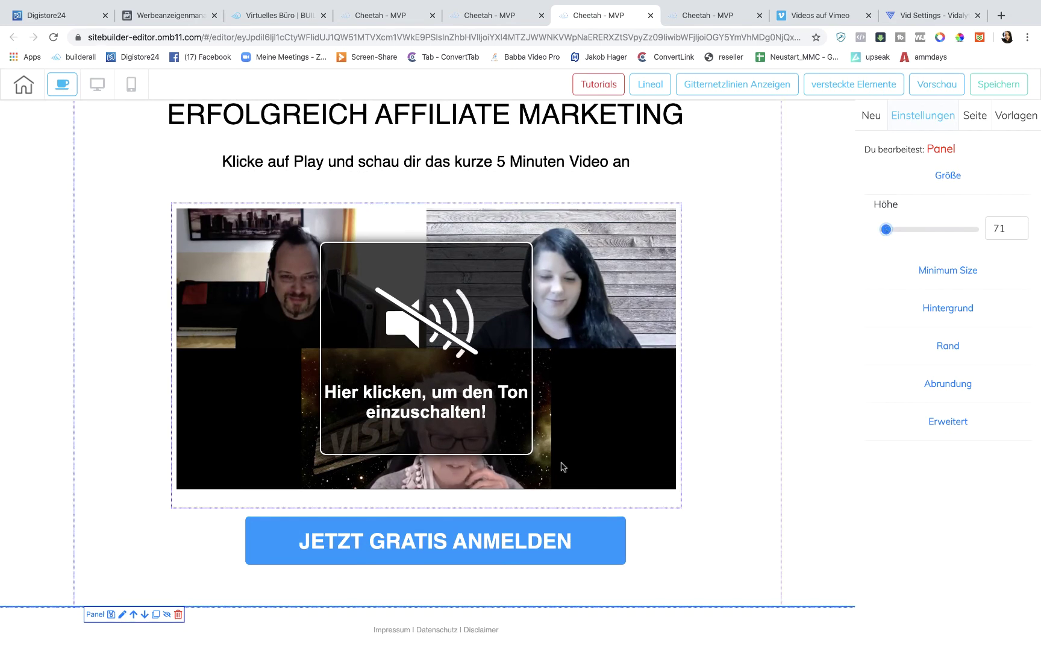
{"action": "left_click", "coordinate": [415, 627]}
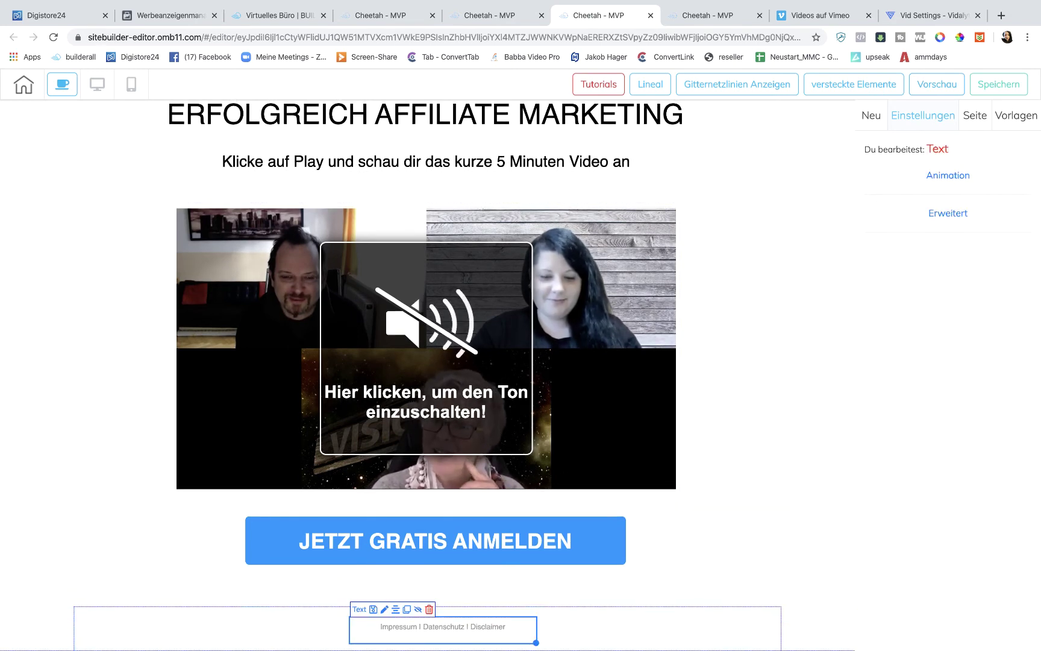
{"action": "left_click", "coordinate": [299, 636]}
{"action": "left_click", "coordinate": [461, 628]}
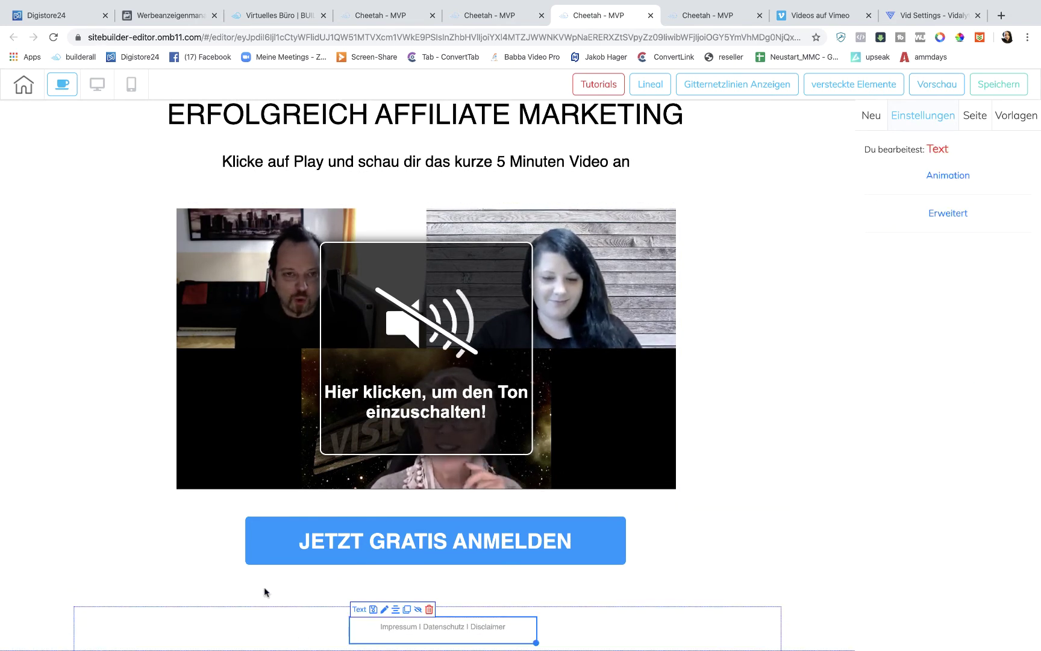
{"action": "left_click", "coordinate": [439, 599]}
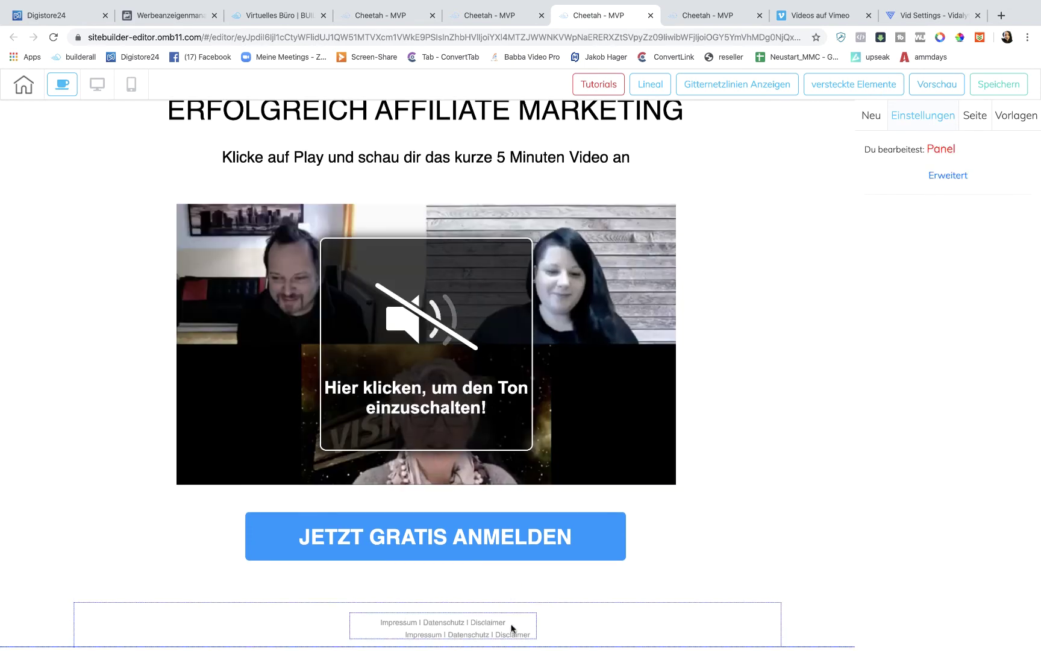
{"action": "left_click_drag", "start_coordinate": [493, 630], "coordinate": [517, 636]}
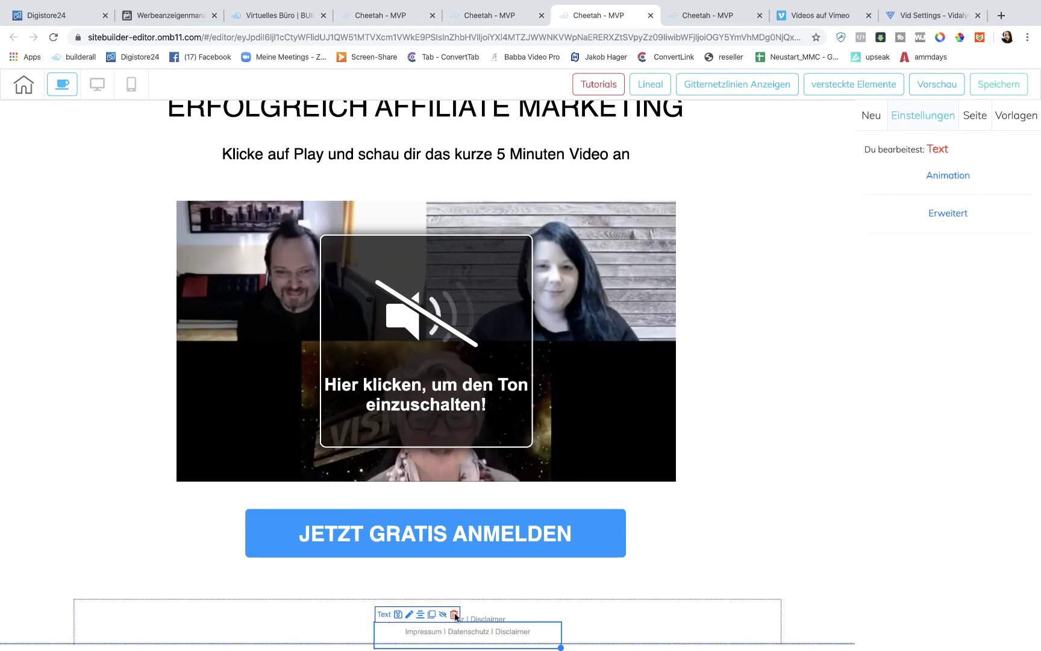
{"action": "key", "text": "Delete"}
{"action": "left_click", "coordinate": [663, 380]}
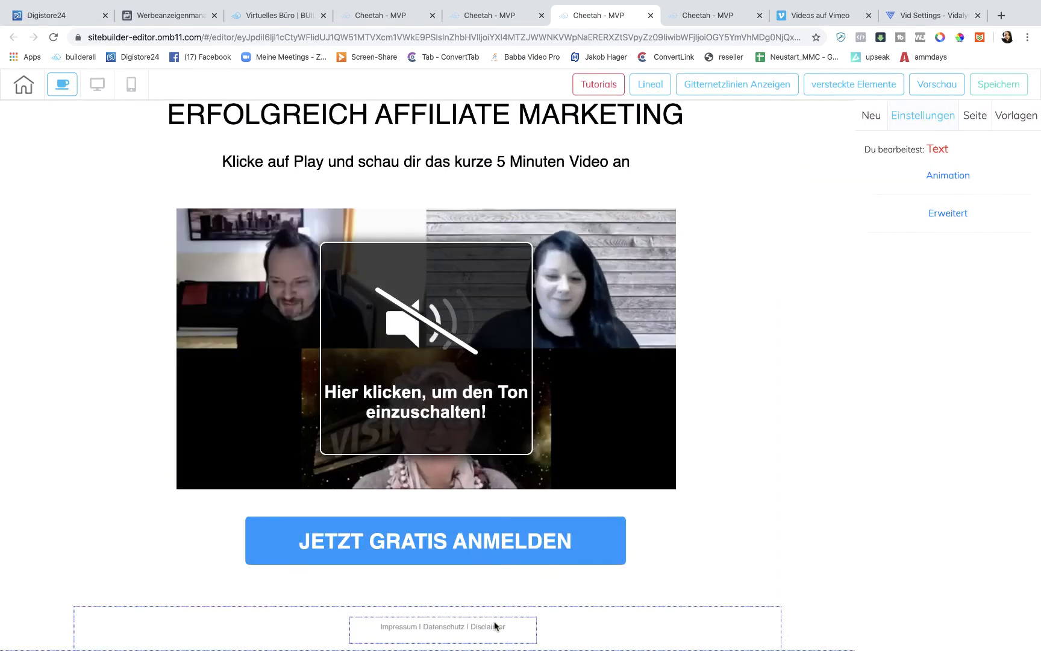
Shift the footer text element slightly left so it sits horizontally centered in the footer panel
{"action": "left_click_drag", "start_coordinate": [409, 627], "coordinate": [392, 627]}
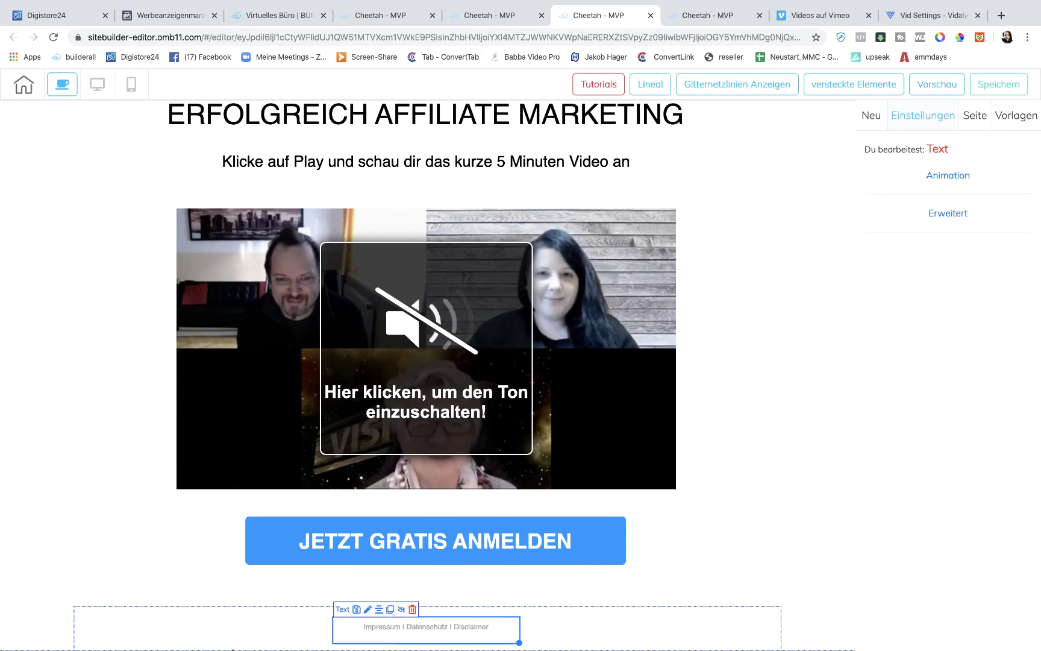
{"action": "left_click", "coordinate": [217, 625]}
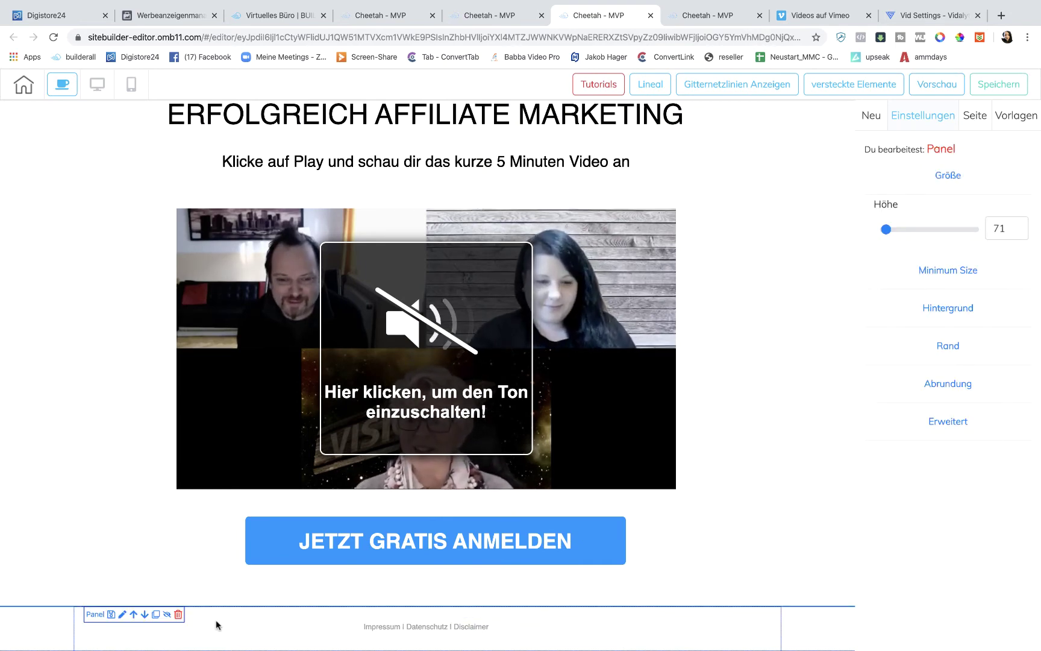
{"action": "scroll", "coordinate": [646, 426], "scroll_direction": "up", "scroll_amount": 1}
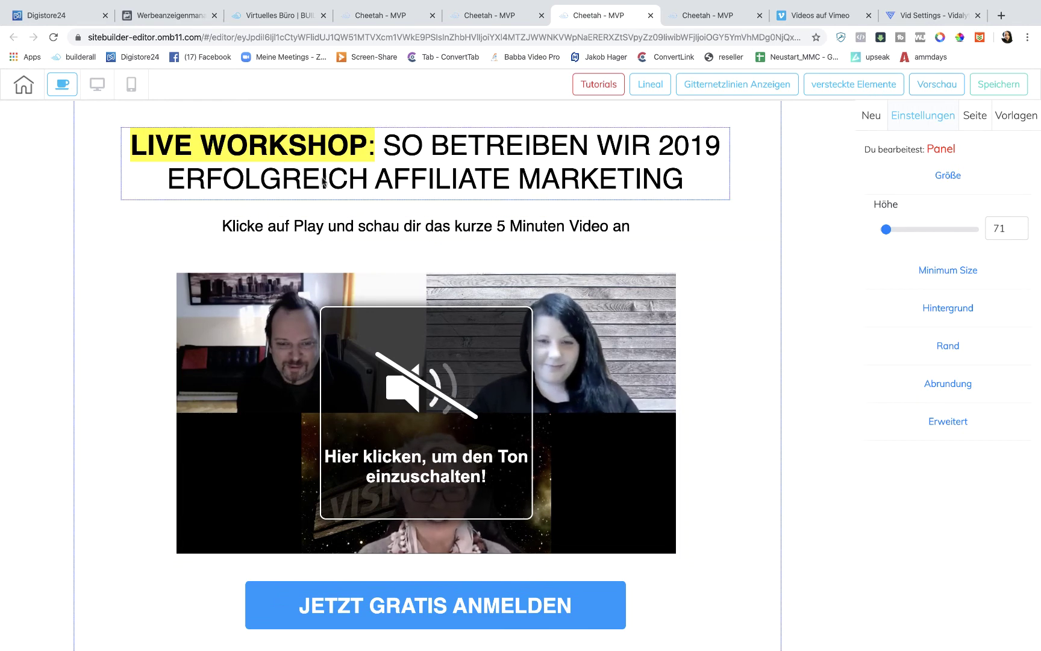
Switch to the mobile view and reduce the video iframe's minimum height to about 193 to close the gap below the video
{"action": "left_click", "coordinate": [131, 85]}
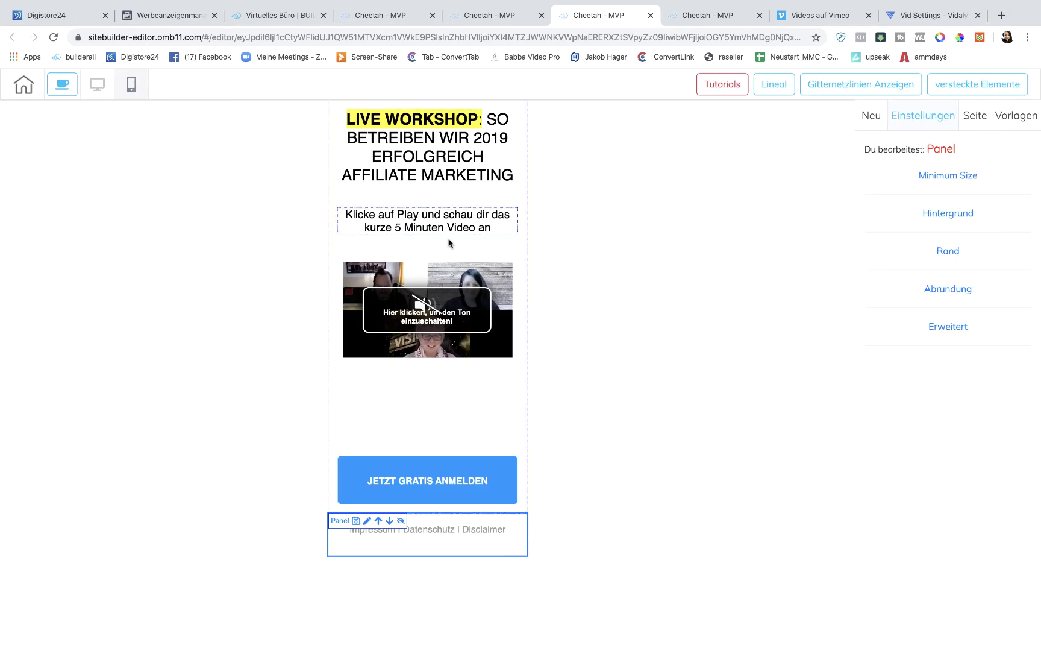
{"action": "left_click", "coordinate": [446, 383]}
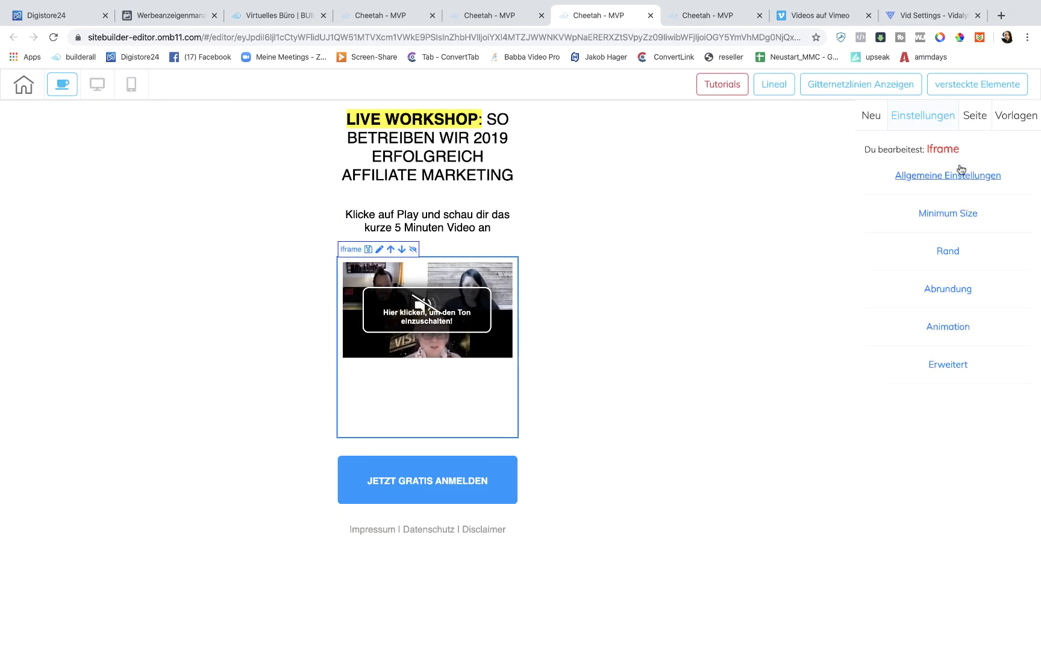
{"action": "left_click", "coordinate": [948, 213]}
{"action": "left_click_drag", "start_coordinate": [908, 270], "coordinate": [900, 268]}
Set the mobile font size of the sign-up button's heading "JETZT GRATIS ANMELDEN" to 20
{"action": "left_click", "coordinate": [466, 442]}
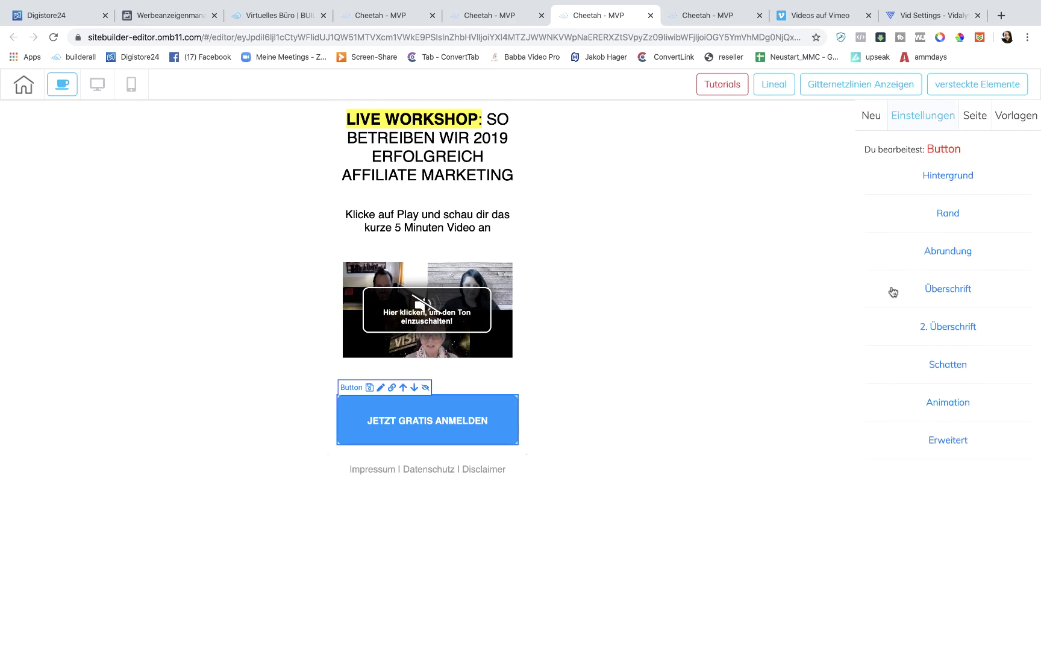
{"action": "left_click", "coordinate": [949, 299]}
{"action": "scroll", "coordinate": [950, 431], "scroll_direction": "down", "scroll_amount": 2}
{"action": "scroll", "coordinate": [949, 430], "scroll_direction": "down", "scroll_amount": 1}
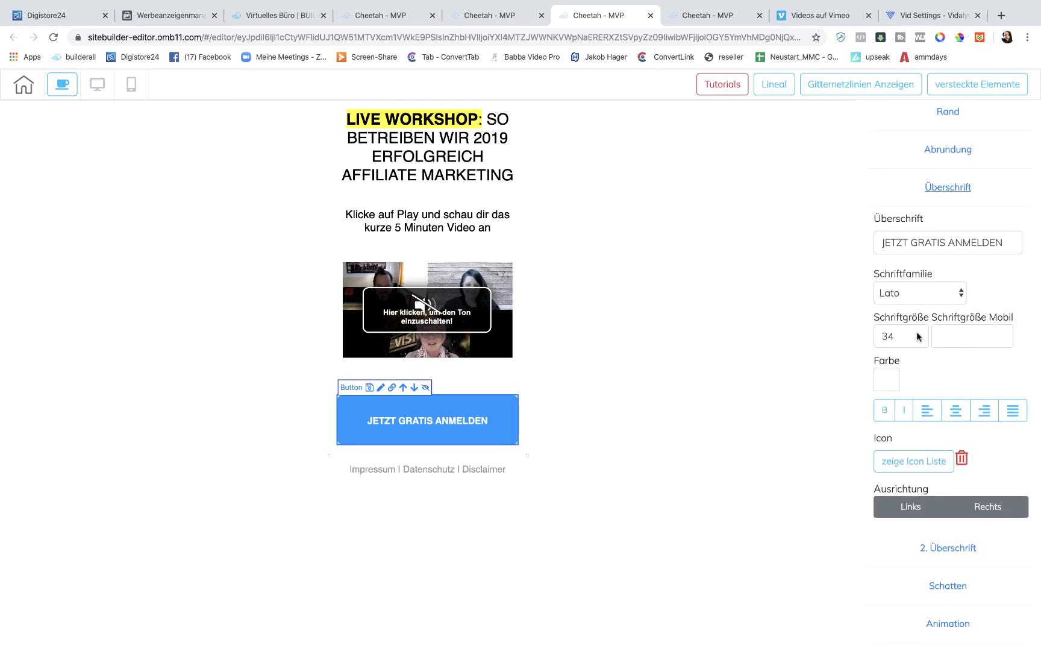
{"action": "left_click", "coordinate": [1002, 337]}
{"action": "type", "text": "18"}
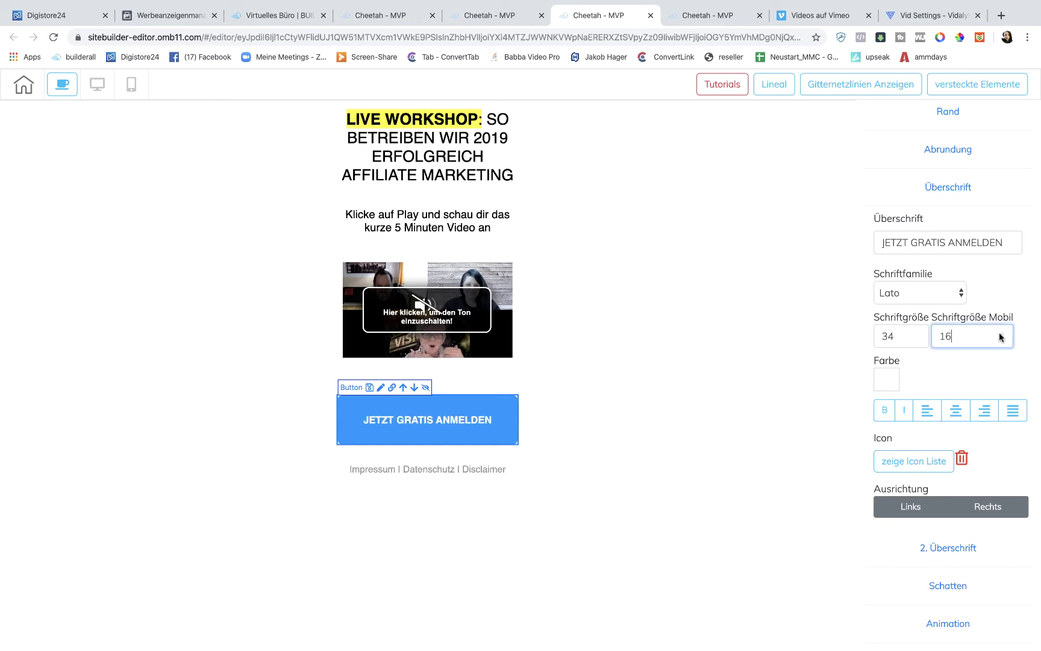
{"action": "key", "text": "Up"}
{"action": "key", "text": "Up"}
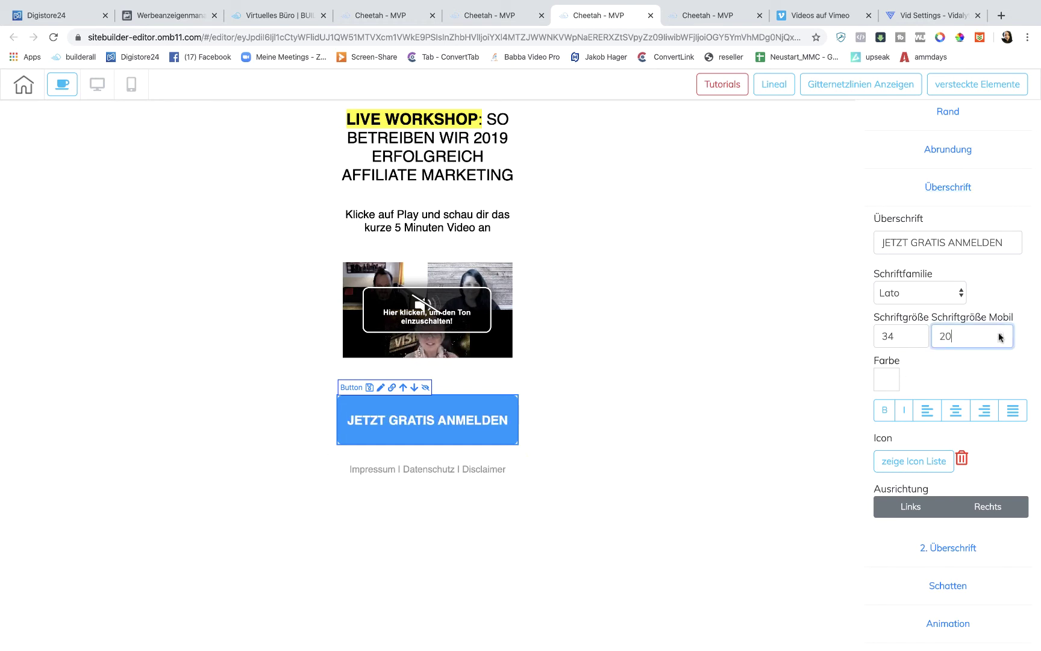
{"action": "left_click", "coordinate": [687, 391]}
Reduce the top padding in the mobile view to about 4 for the "Klicke auf Play" text and 0 for the video iframe
{"action": "left_click", "coordinate": [432, 229]}
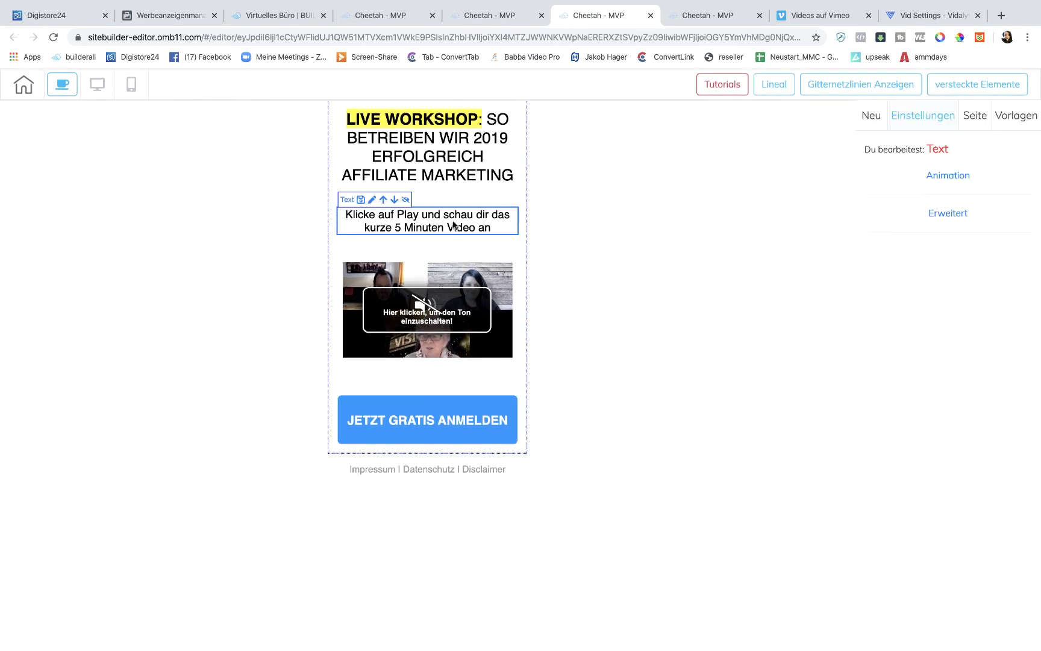
{"action": "left_click", "coordinate": [955, 216]}
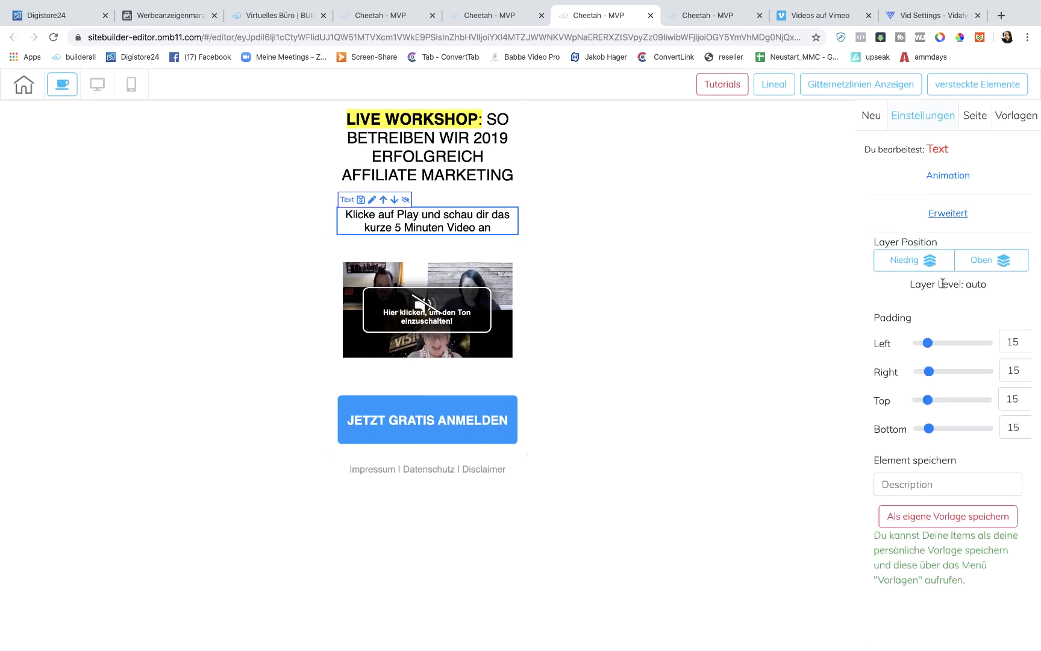
{"action": "left_click_drag", "start_coordinate": [927, 401], "coordinate": [920, 401]}
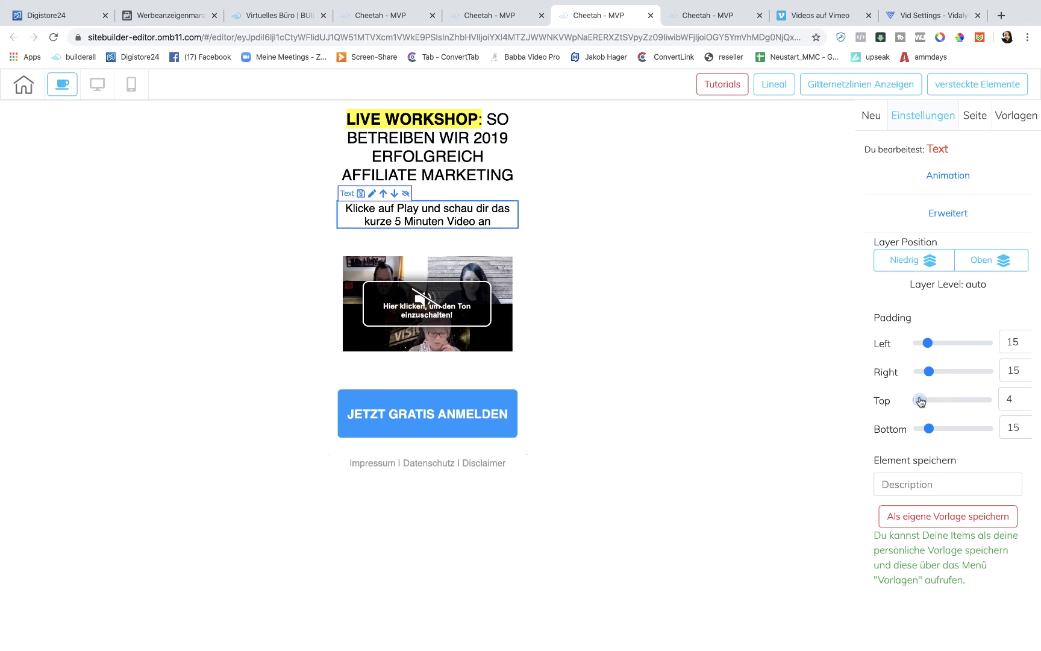
{"action": "left_click", "coordinate": [515, 363]}
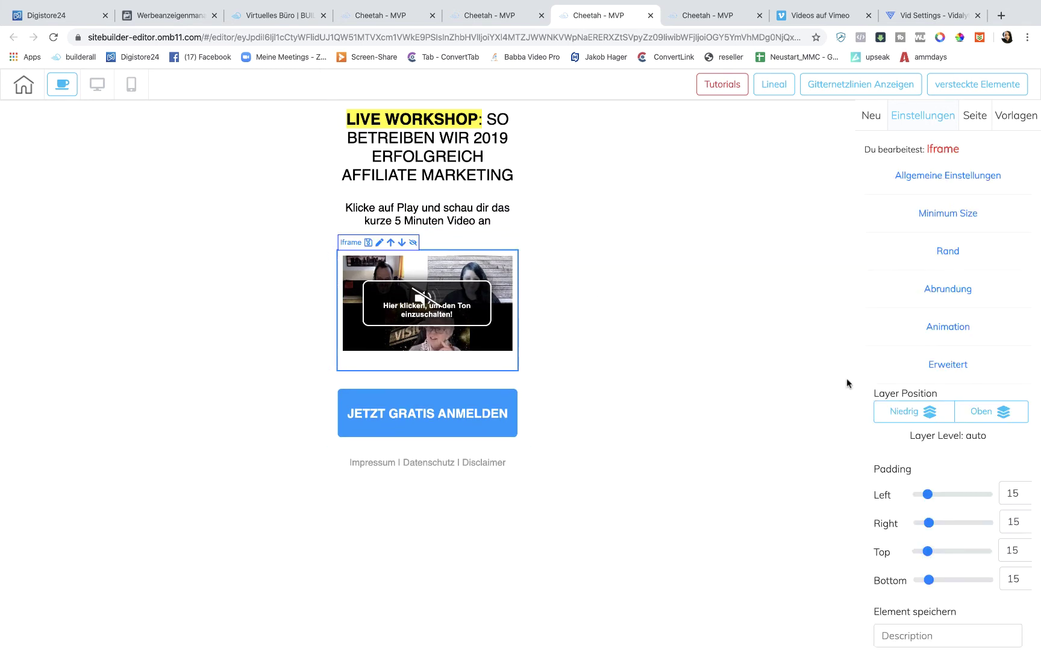
{"action": "left_click_drag", "start_coordinate": [928, 552], "coordinate": [917, 555]}
Set the sign-up button's top padding to 0 and its bottom padding to 50 in the mobile view
{"action": "left_click", "coordinate": [484, 407]}
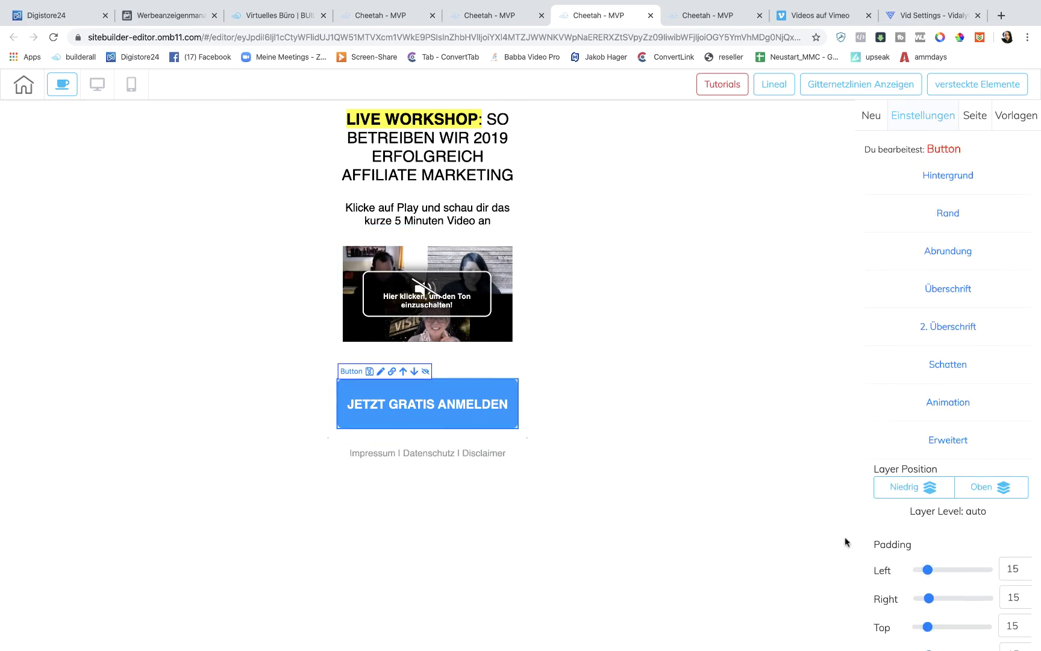
{"action": "left_click_drag", "start_coordinate": [927, 628], "coordinate": [917, 627]}
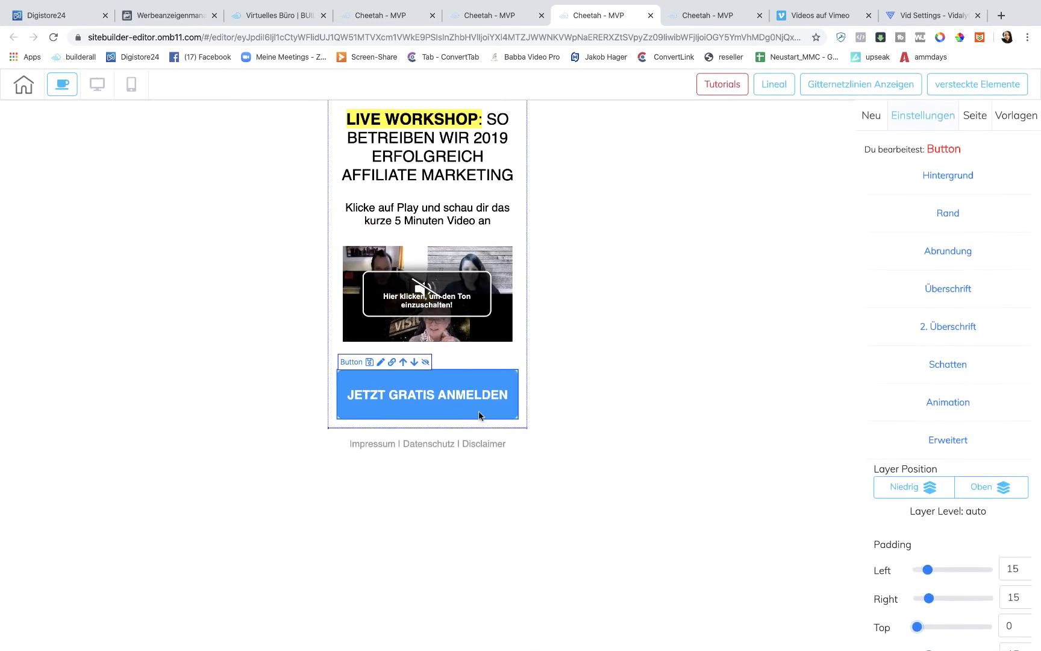
{"action": "left_click", "coordinate": [479, 443]}
{"action": "left_click", "coordinate": [479, 410]}
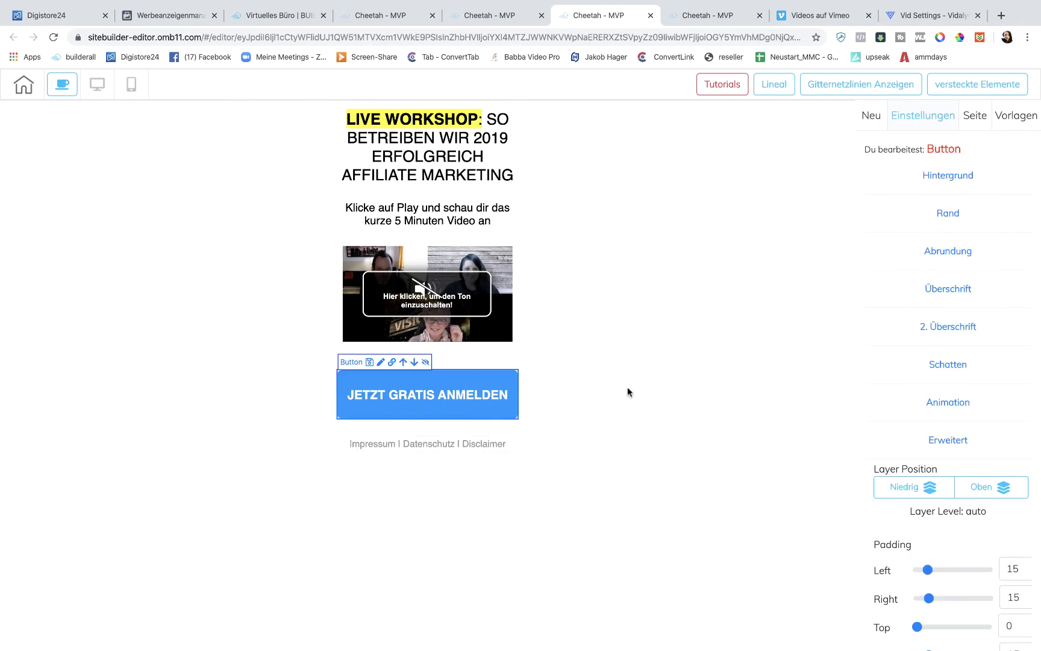
{"action": "scroll", "coordinate": [972, 564], "scroll_direction": "down", "scroll_amount": 3}
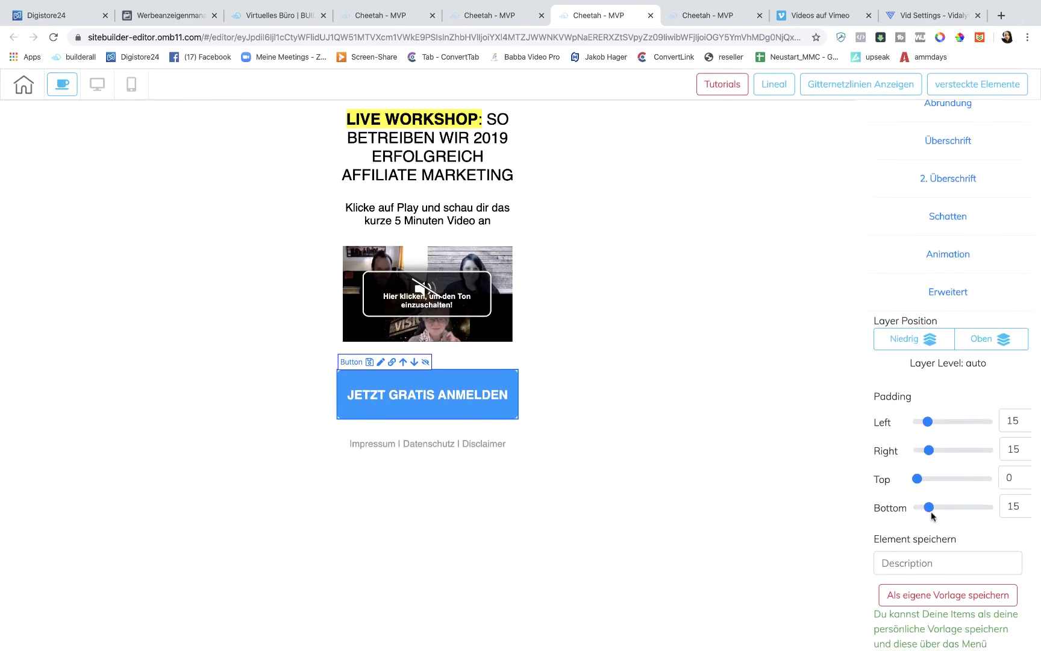
{"action": "left_click_drag", "start_coordinate": [931, 509], "coordinate": [954, 512]}
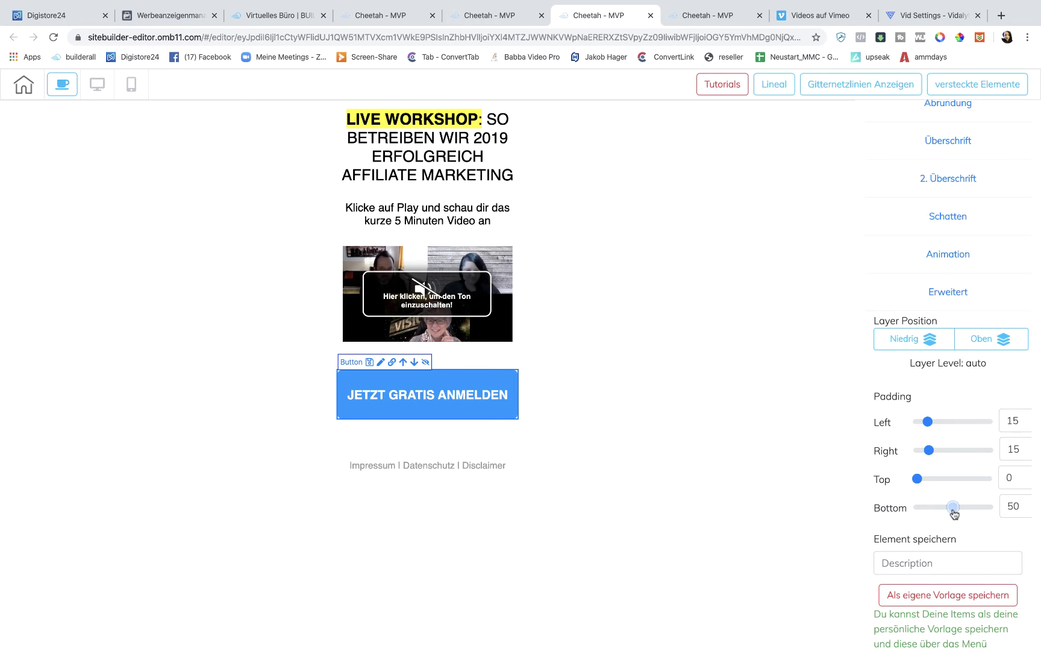
Reduce the video iframe's minimum height to about 147 in the mobile view to close the gap above the sign-up button
{"action": "left_click", "coordinate": [489, 347]}
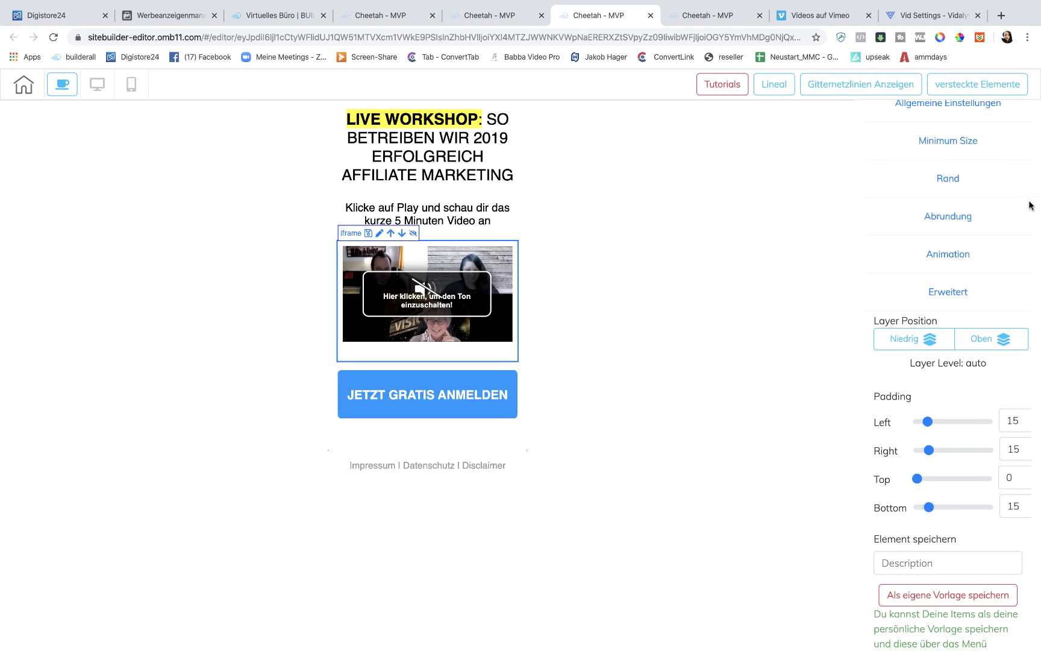
{"action": "left_click", "coordinate": [964, 144]}
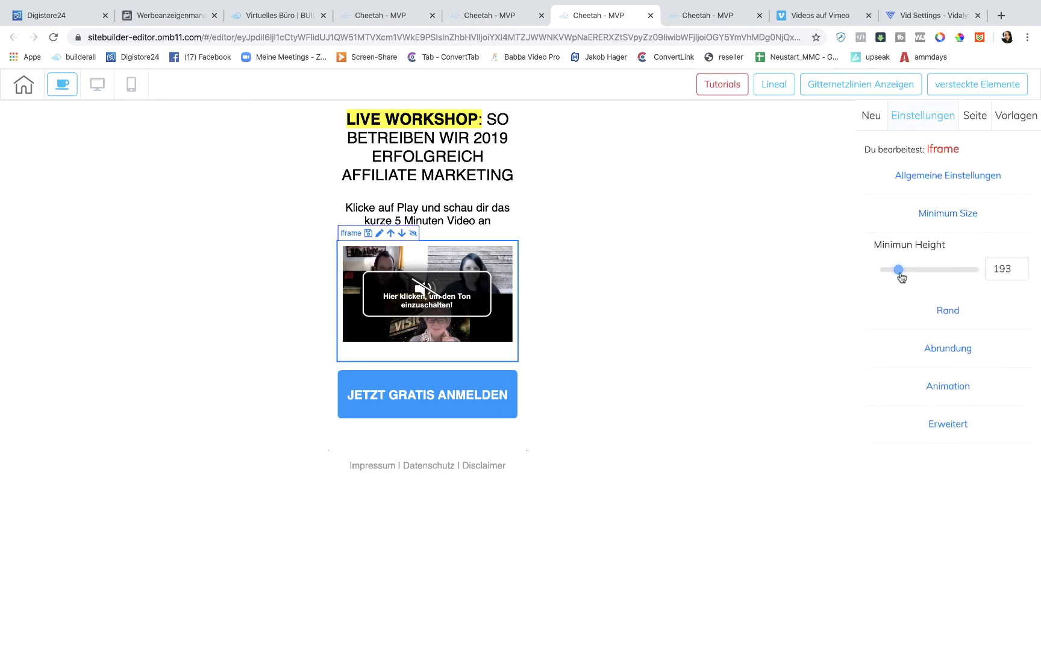
{"action": "left_click_drag", "start_coordinate": [901, 276], "coordinate": [890, 275]}
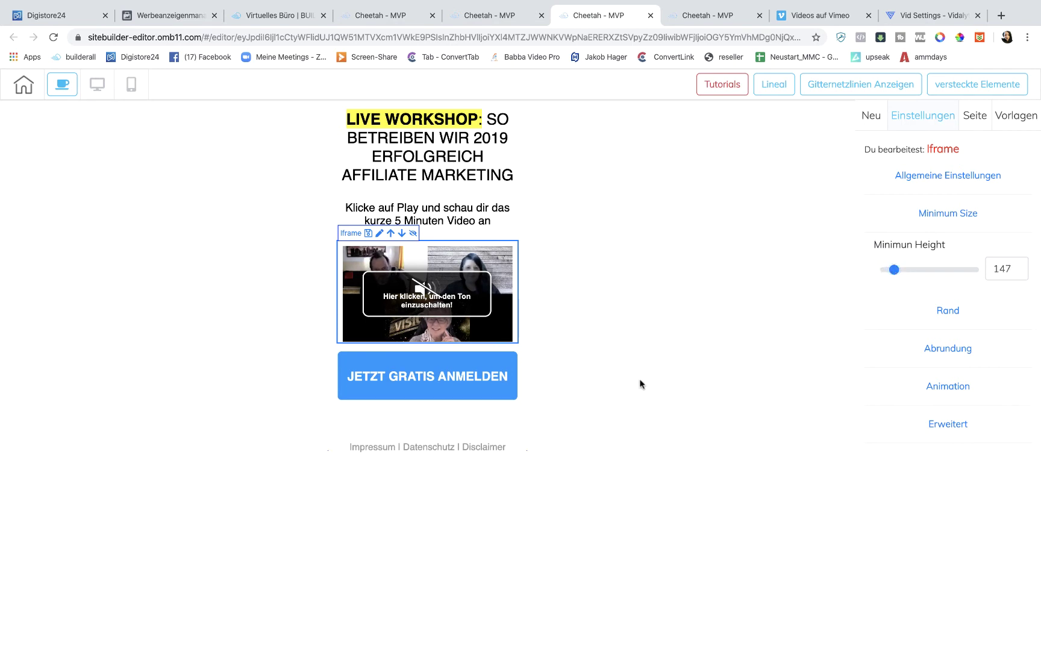
Set the page's mobile font size for h3 text to 21 to shrink the "LIVE WORKSHOP" headline
{"action": "left_click", "coordinate": [395, 178]}
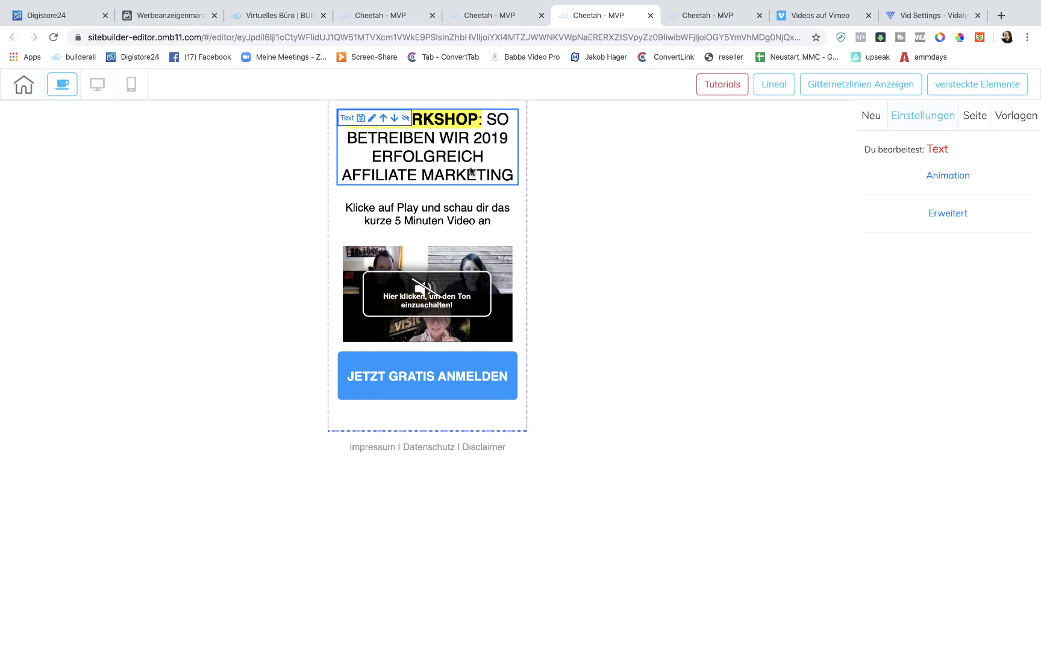
{"action": "left_click", "coordinate": [872, 116]}
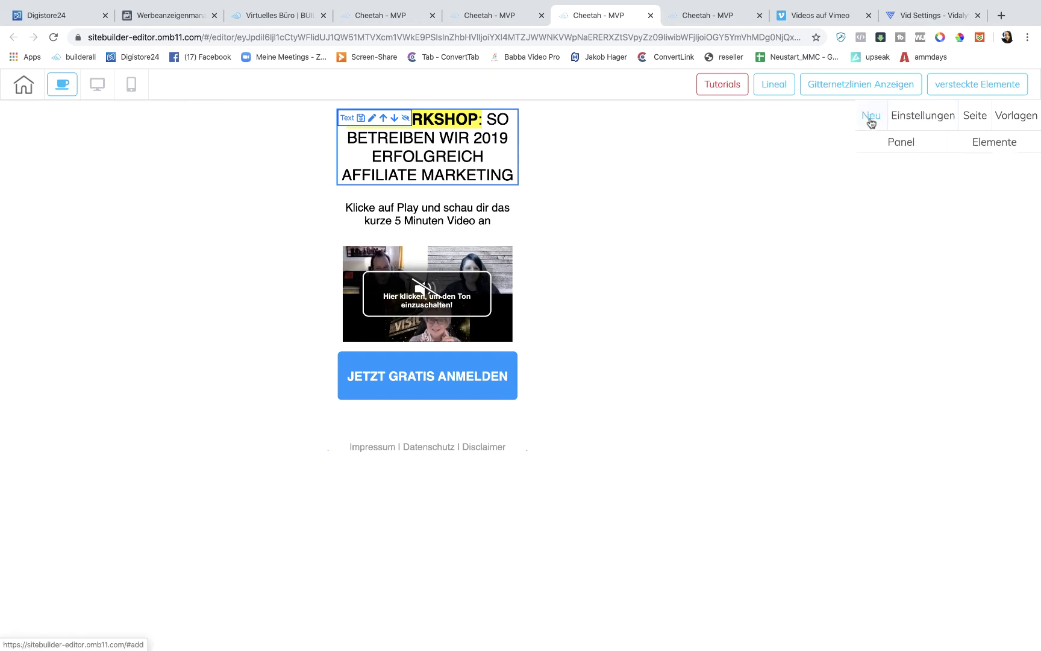
{"action": "left_click", "coordinate": [977, 116]}
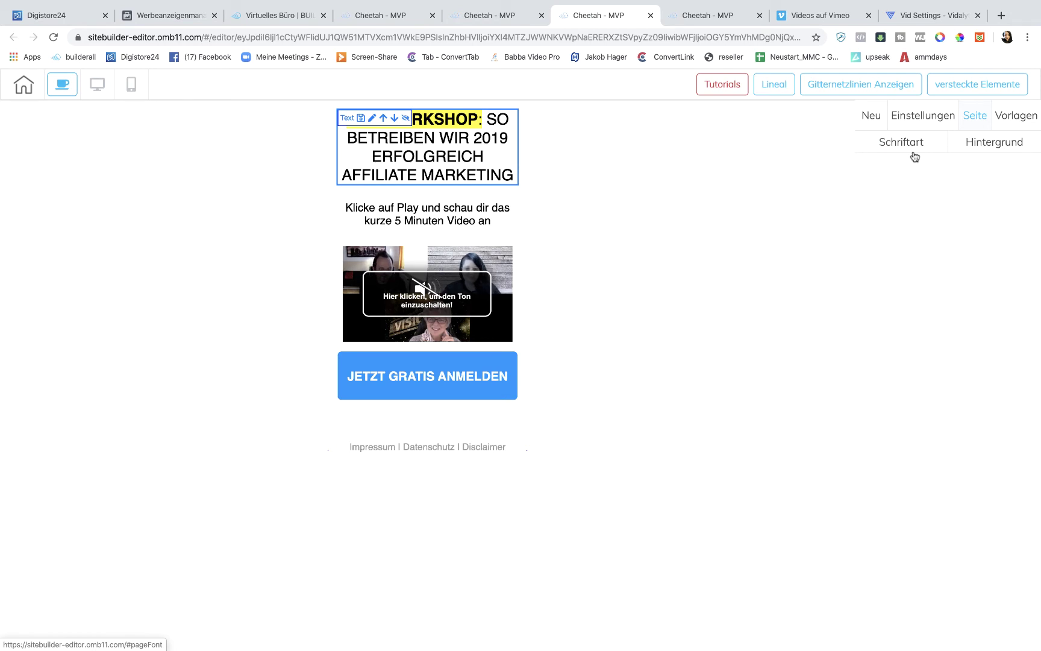
{"action": "left_click", "coordinate": [914, 144]}
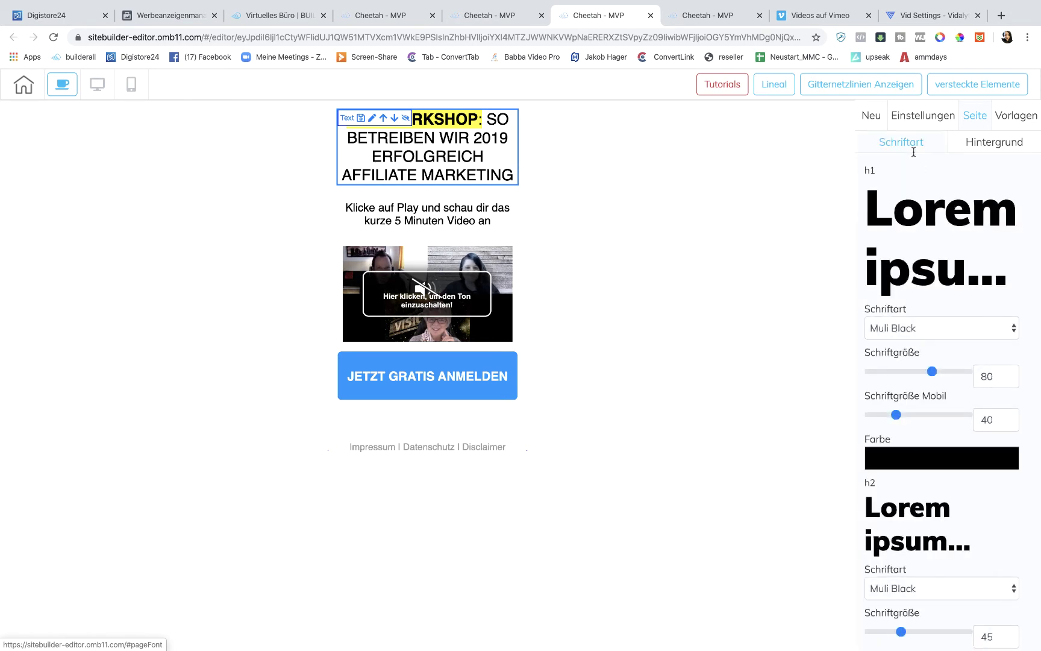
{"action": "scroll", "coordinate": [956, 274], "scroll_direction": "down", "scroll_amount": 5}
{"action": "scroll", "coordinate": [956, 275], "scroll_direction": "down", "scroll_amount": 5}
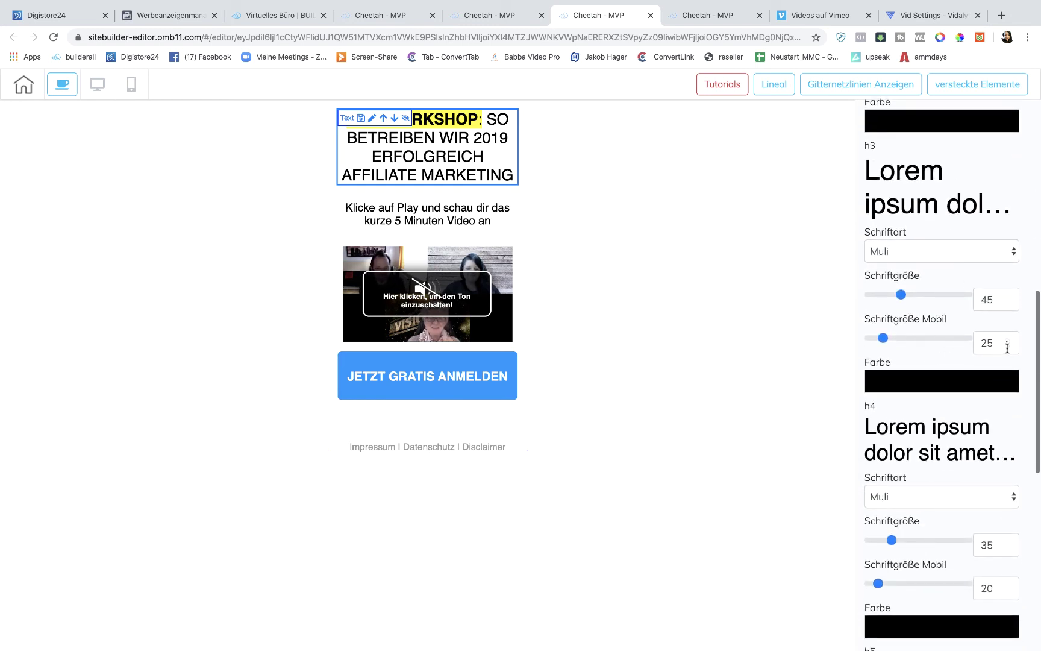
{"action": "left_click", "coordinate": [1008, 347]}
{"action": "left_click", "coordinate": [1008, 347]}
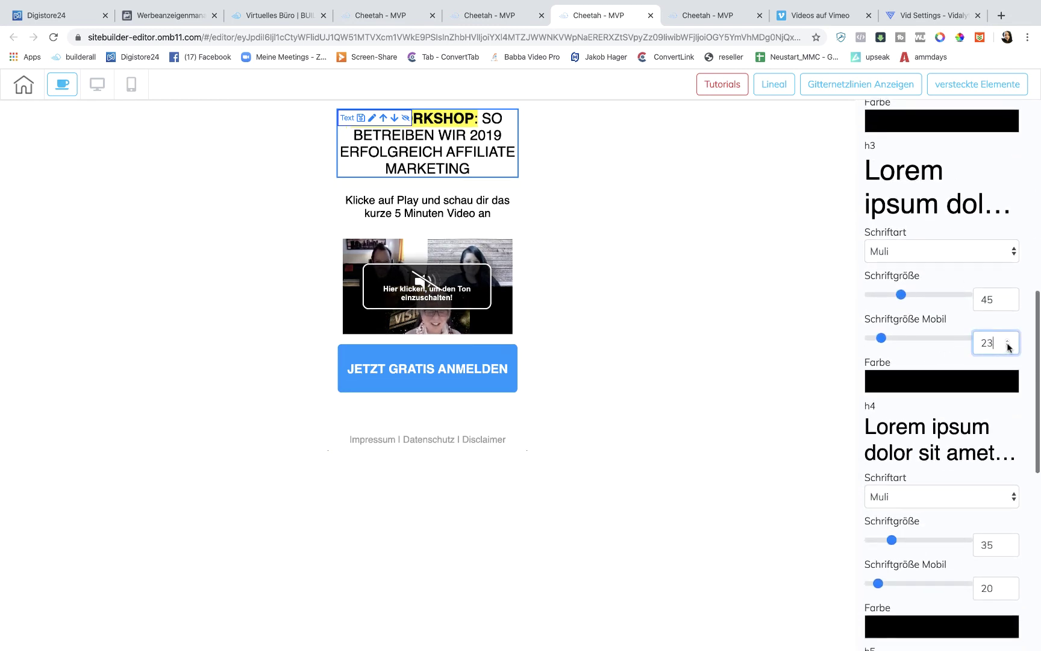
{"action": "left_click", "coordinate": [1008, 347]}
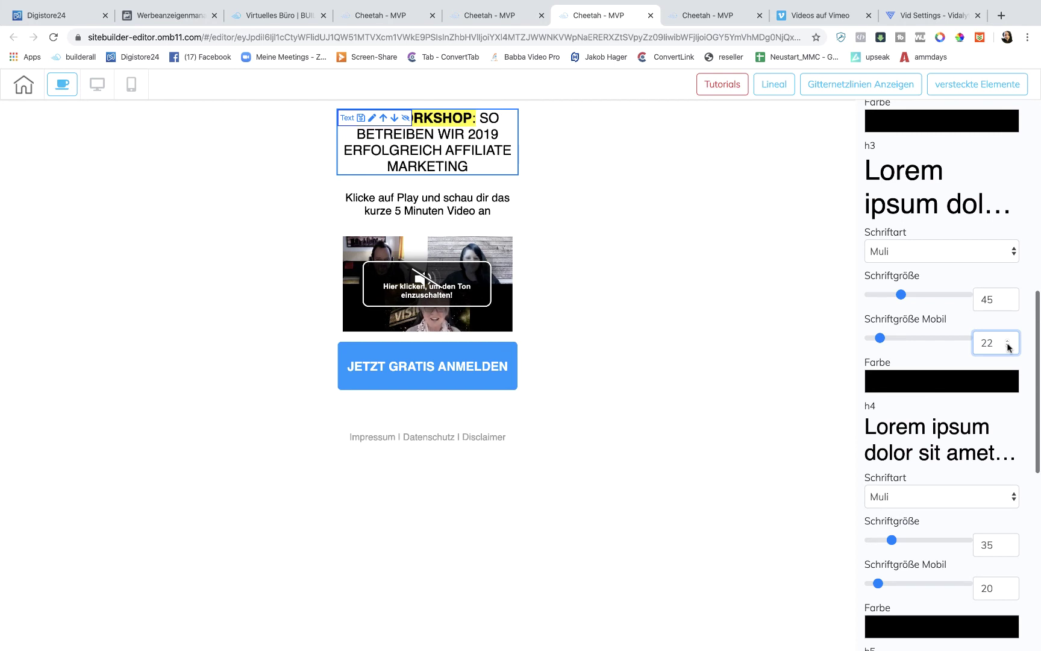
{"action": "left_click", "coordinate": [1007, 348]}
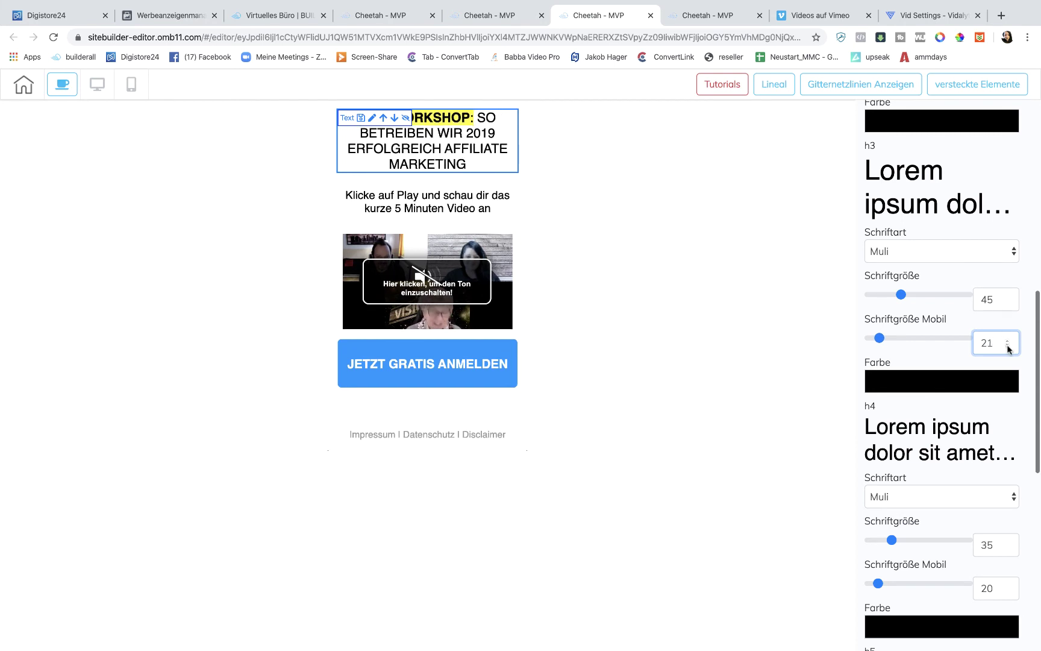
{"action": "left_click", "coordinate": [1008, 347]}
{"action": "left_click", "coordinate": [1008, 347]}
{"action": "left_click", "coordinate": [1008, 347]}
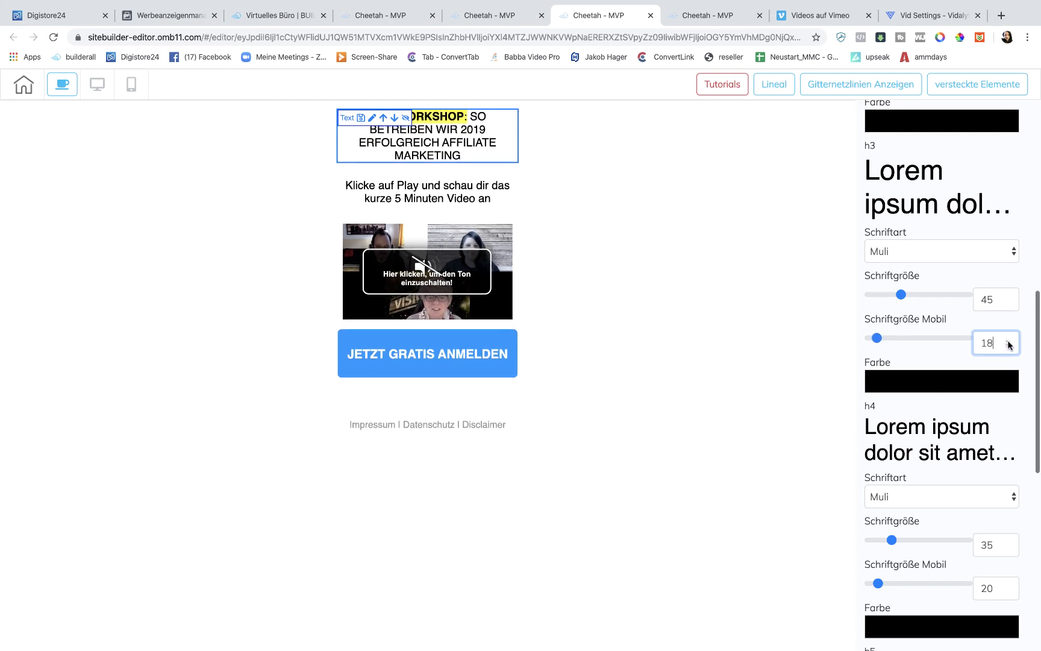
{"action": "left_click", "coordinate": [1009, 341]}
{"action": "left_click", "coordinate": [1009, 341]}
{"action": "left_click", "coordinate": [1008, 341]}
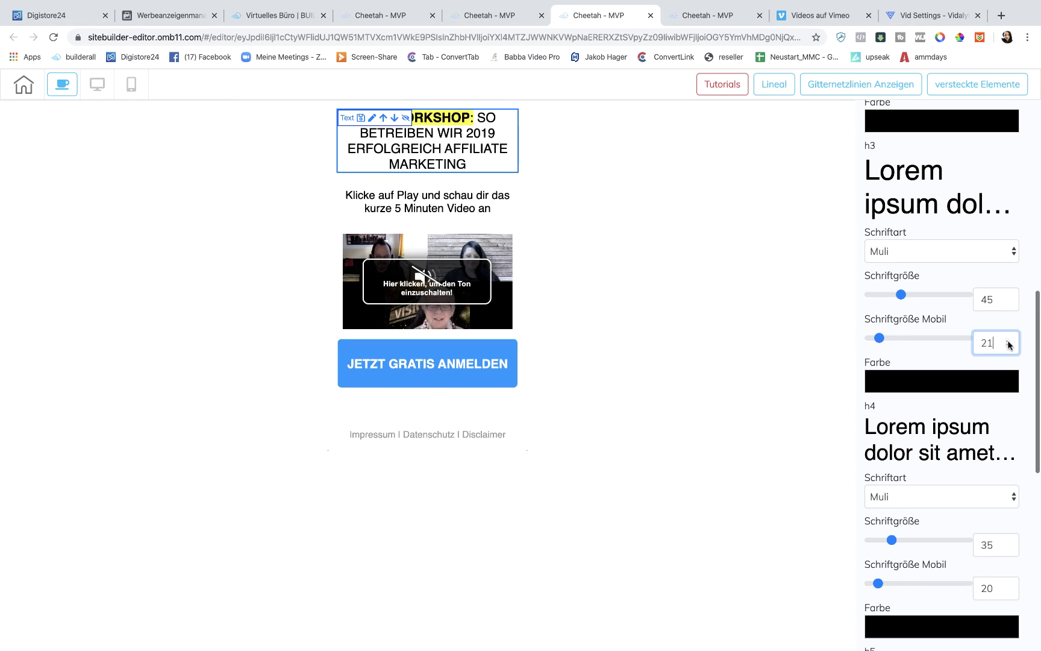
{"action": "left_click", "coordinate": [1009, 341]}
{"action": "left_click", "coordinate": [1009, 341]}
{"action": "left_click", "coordinate": [1008, 341]}
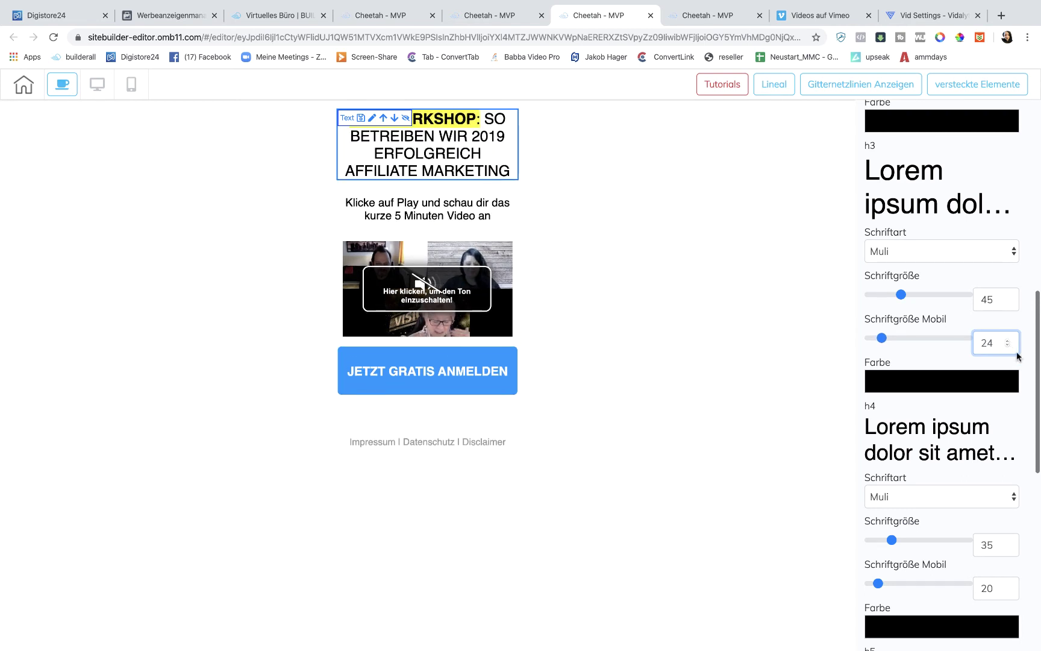
{"action": "left_click", "coordinate": [1007, 347]}
{"action": "left_click", "coordinate": [1007, 348]}
{"action": "left_click", "coordinate": [1007, 347]}
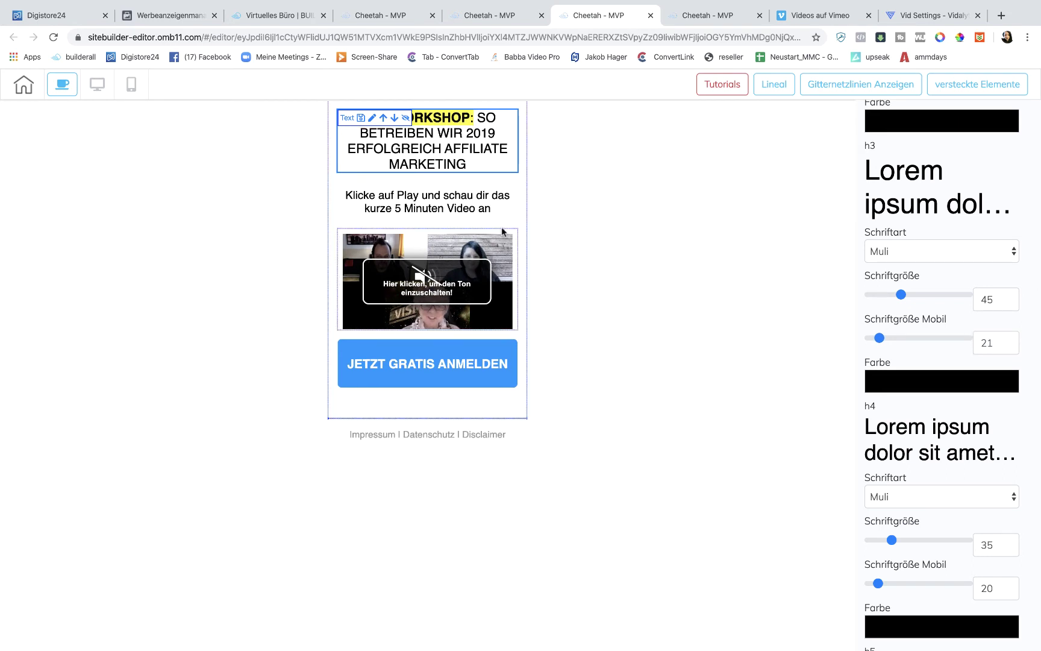
Set the page's mobile font size for h5 text to 16 to shrink the "Klicke auf Play" line
{"action": "left_click", "coordinate": [478, 208]}
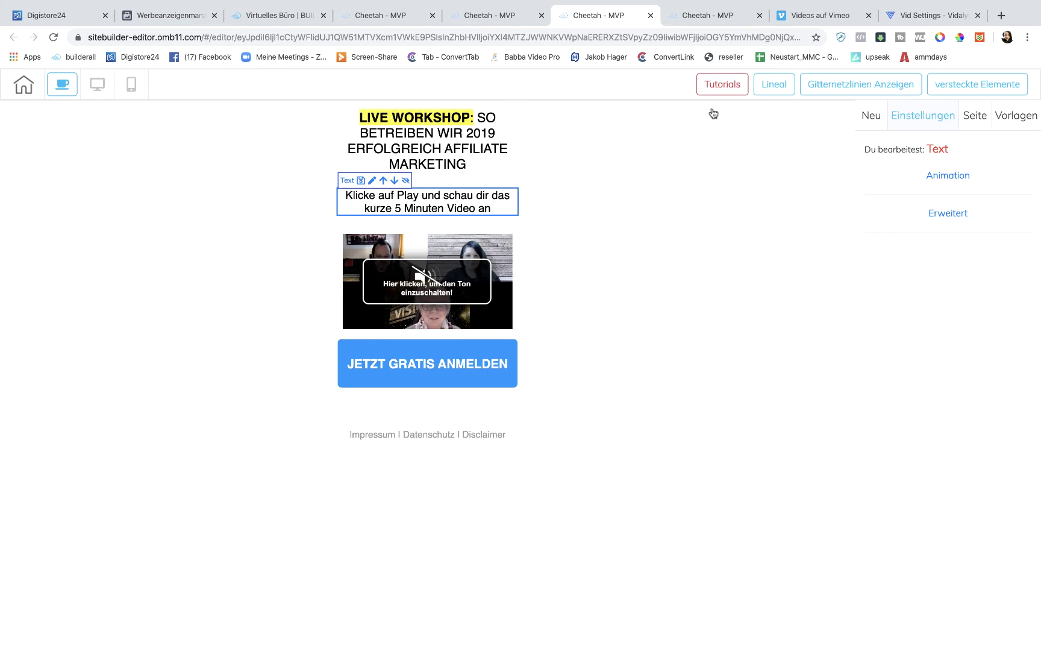
{"action": "left_click", "coordinate": [975, 120]}
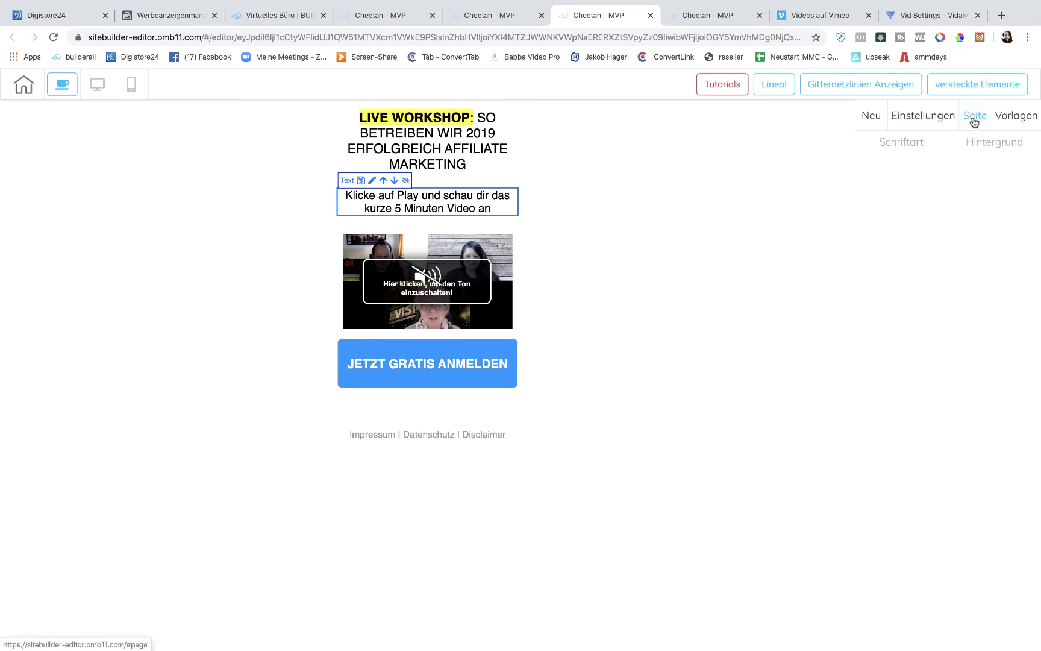
{"action": "left_click", "coordinate": [886, 150]}
{"action": "scroll", "coordinate": [891, 157], "scroll_direction": "down", "scroll_amount": 14}
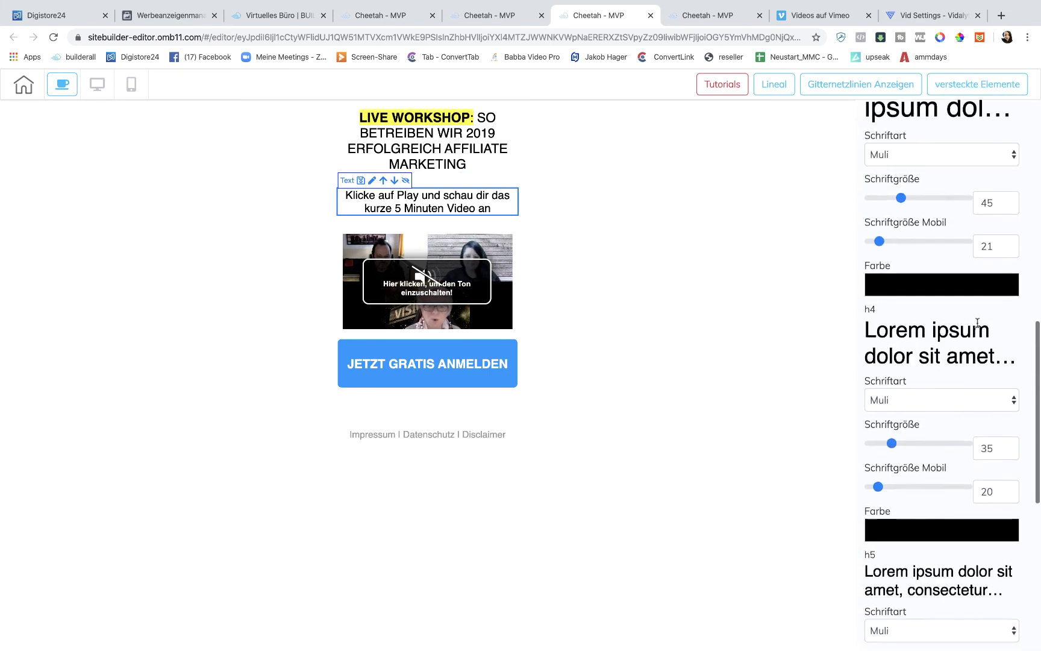
{"action": "scroll", "coordinate": [977, 322], "scroll_direction": "down", "scroll_amount": 5}
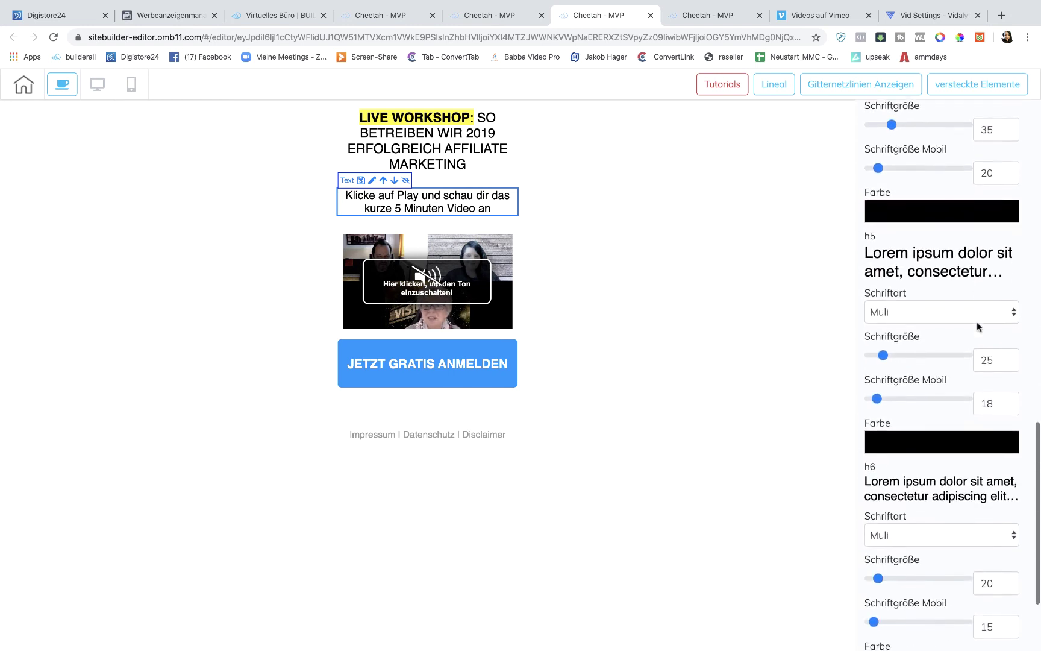
{"action": "left_click", "coordinate": [1008, 400]}
{"action": "left_click", "coordinate": [1008, 401]}
{"action": "left_click", "coordinate": [1008, 401]}
{"action": "left_click", "coordinate": [1008, 401]}
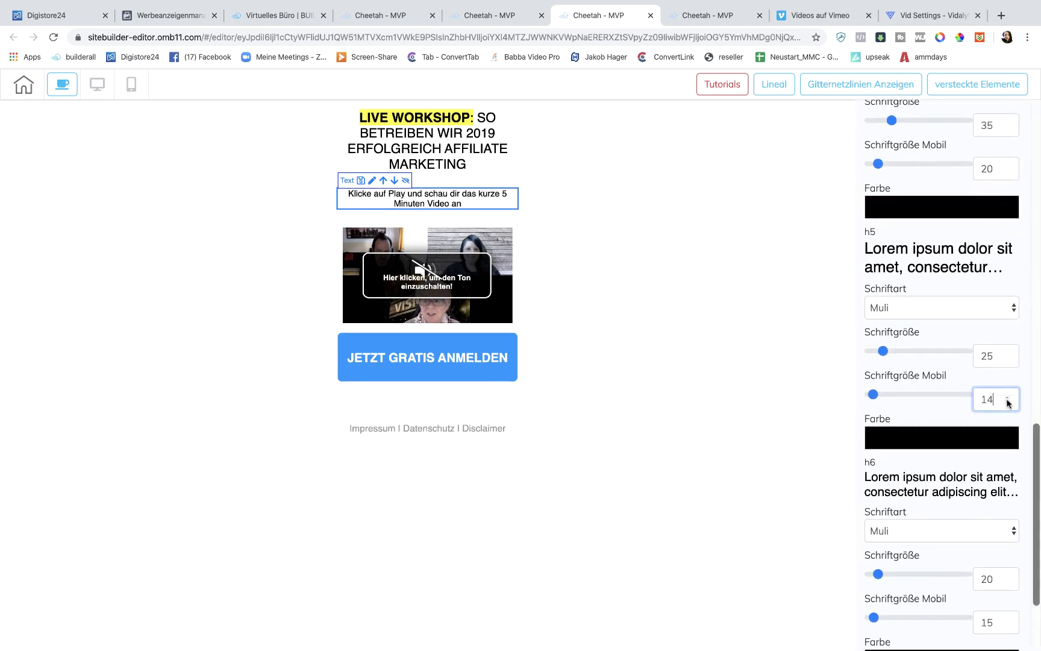
{"action": "left_click", "coordinate": [1008, 401]}
{"action": "left_click", "coordinate": [1008, 401]}
{"action": "left_click", "coordinate": [1007, 401]}
{"action": "left_click", "coordinate": [1008, 401]}
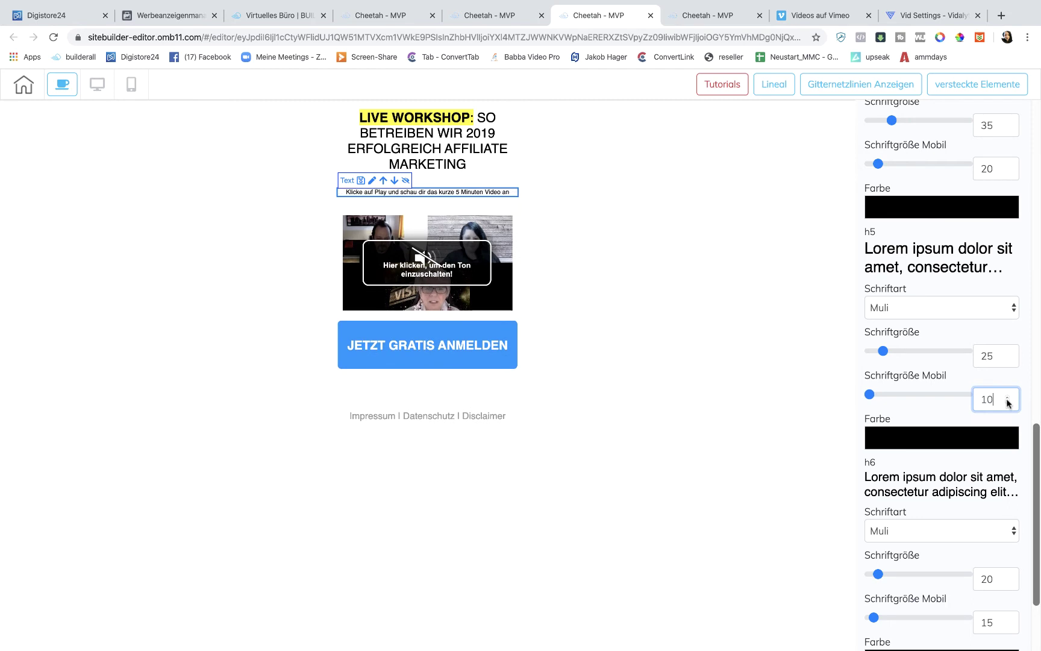
{"action": "key", "text": "Up"}
{"action": "key", "text": "Up"}
{"action": "key", "text": "Up"}
{"action": "key", "text": "Up"}
{"action": "key", "text": "Up"}
{"action": "key", "text": "Up"}
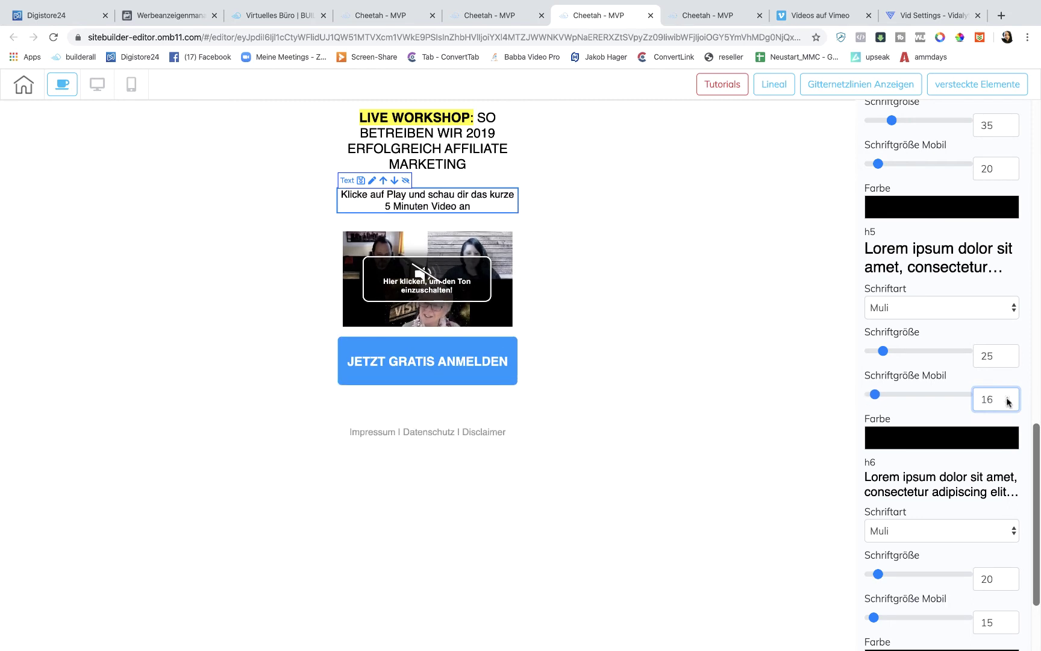
Reduce the bottom padding of the "Klicke auf Play" text and the "LIVE WORKSHOP" headline to about 2 each in the mobile view
{"action": "left_click", "coordinate": [456, 142]}
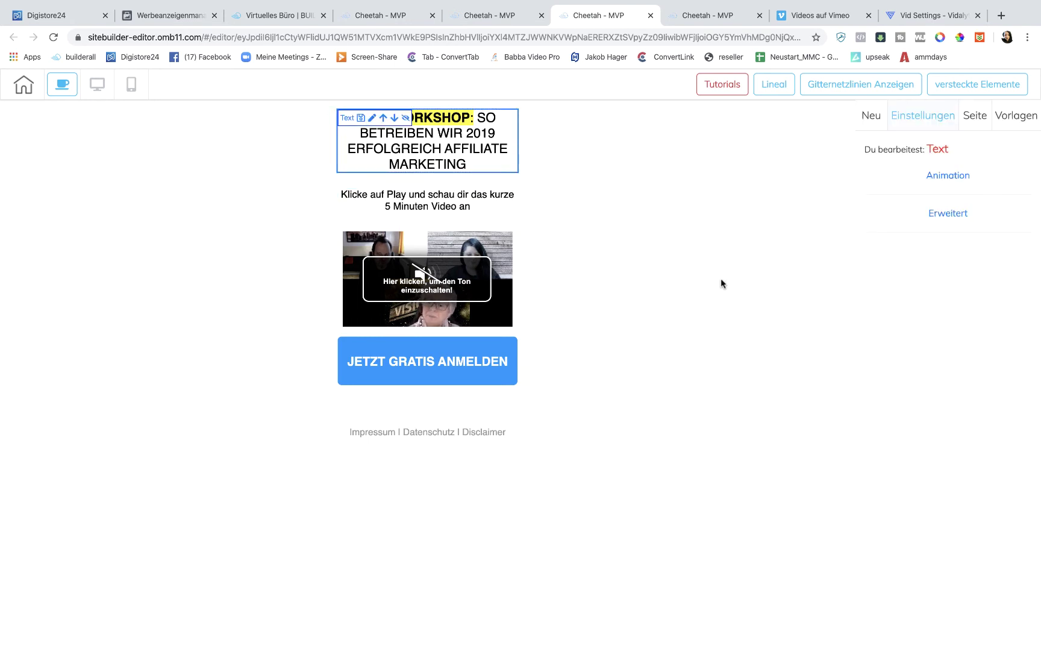
{"action": "left_click", "coordinate": [504, 238]}
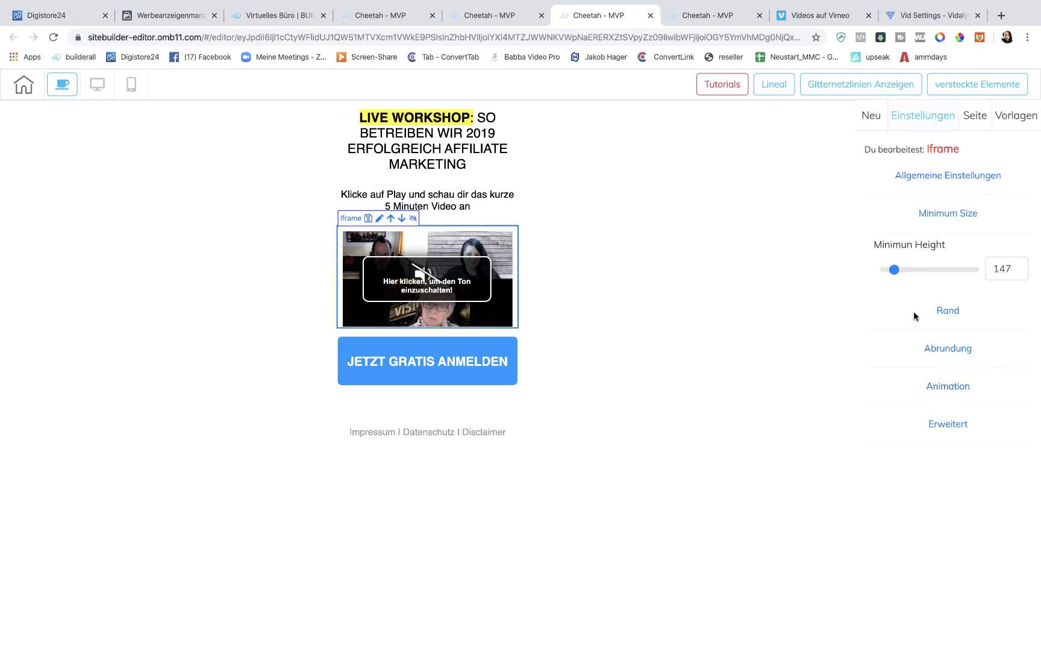
{"action": "left_click", "coordinate": [939, 425]}
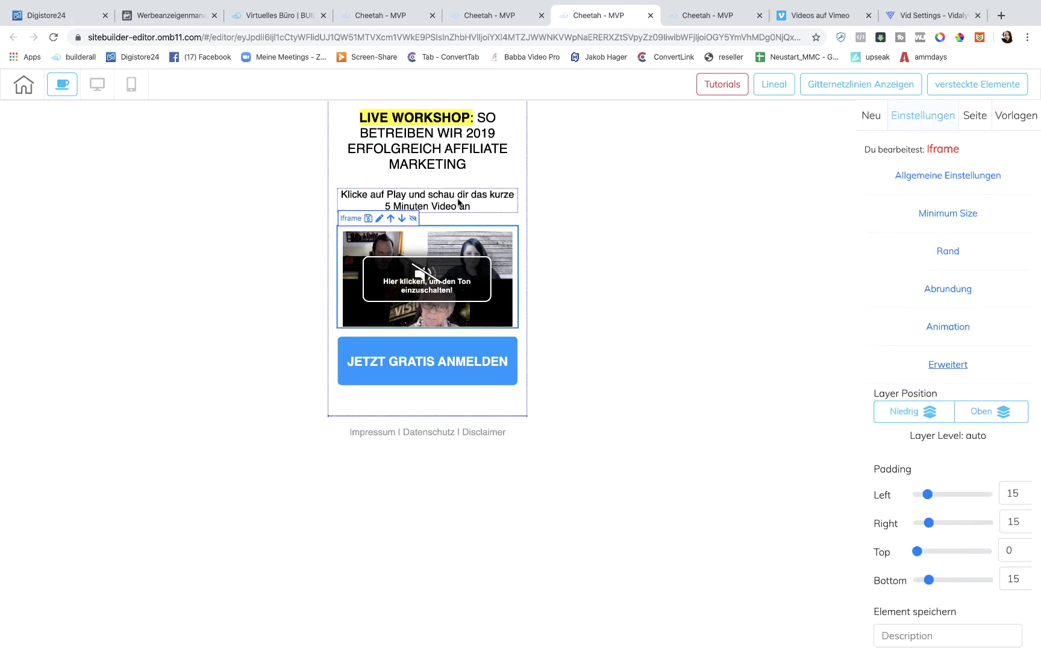
{"action": "left_click", "coordinate": [429, 210]}
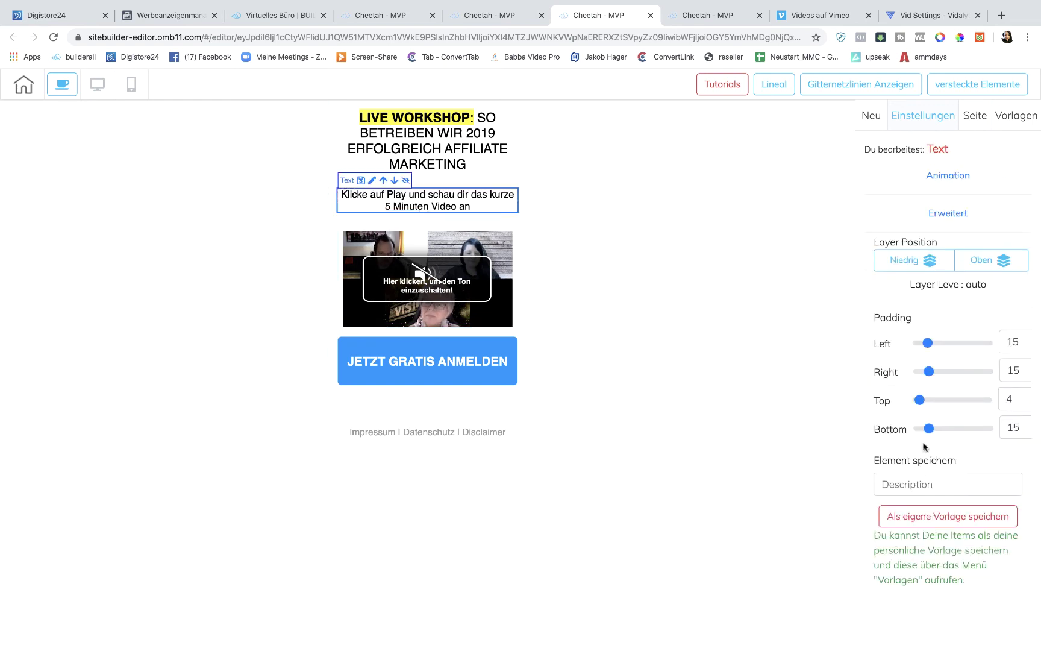
{"action": "left_click_drag", "start_coordinate": [928, 432], "coordinate": [921, 430]}
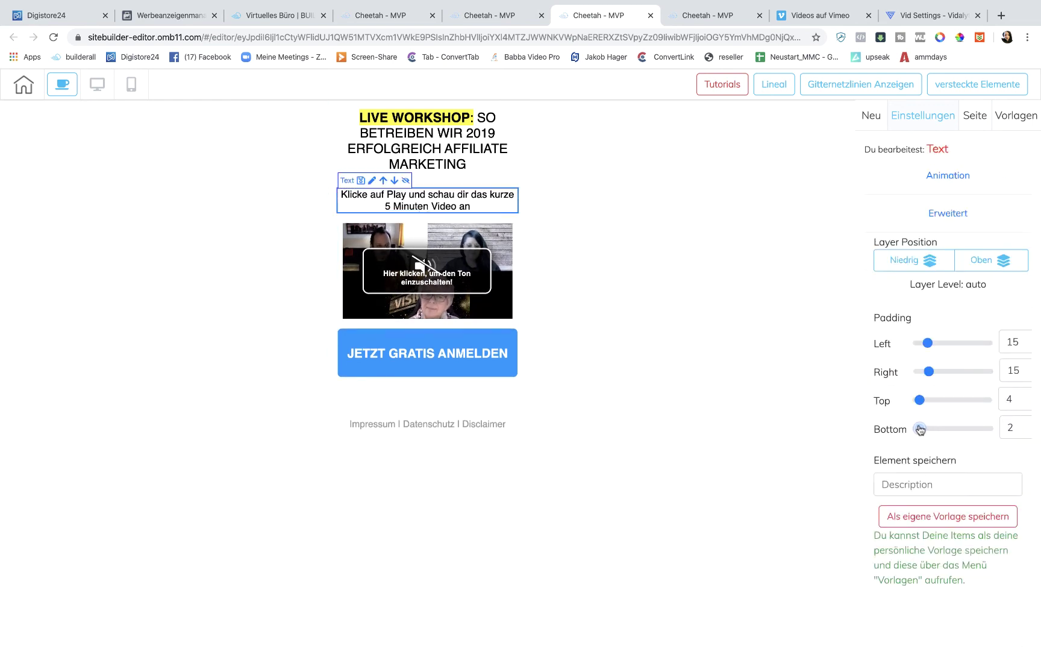
{"action": "left_click", "coordinate": [500, 153]}
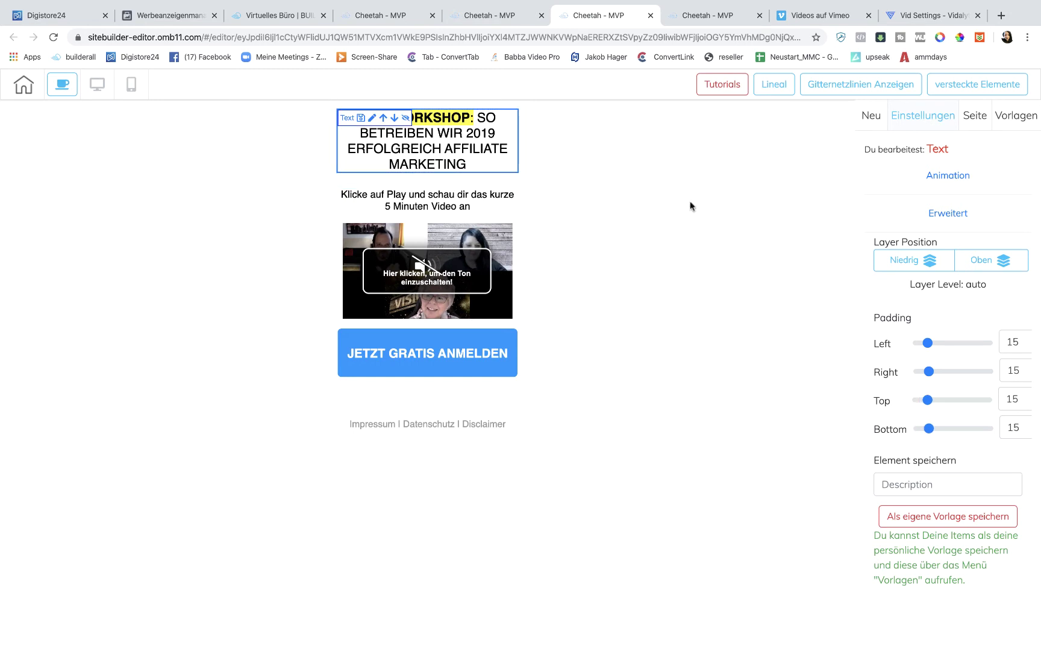
{"action": "left_click_drag", "start_coordinate": [929, 429], "coordinate": [920, 429]}
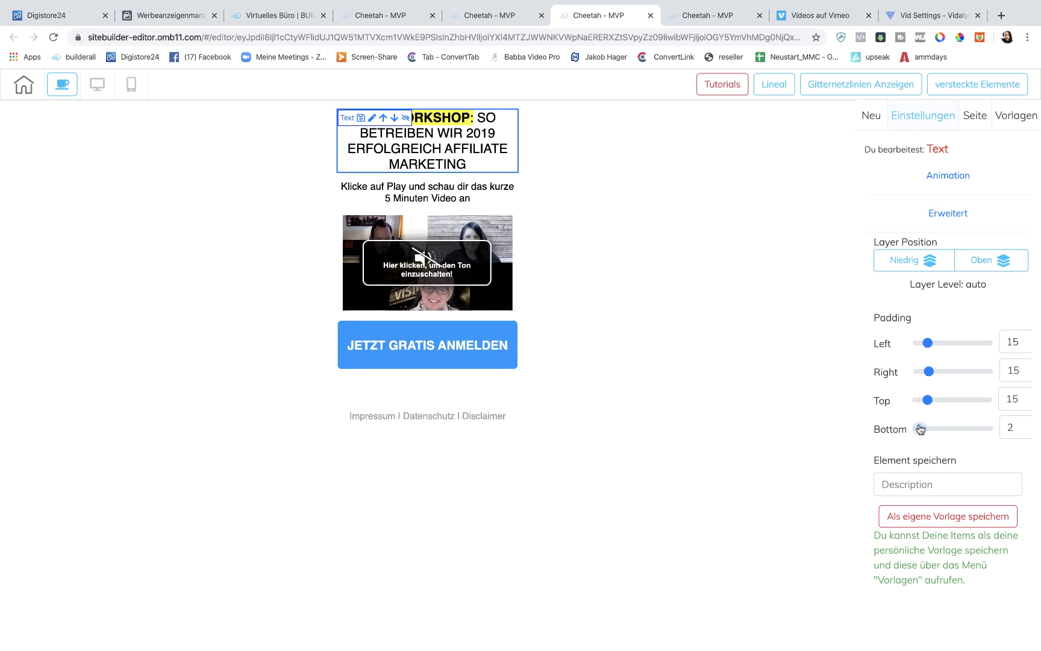
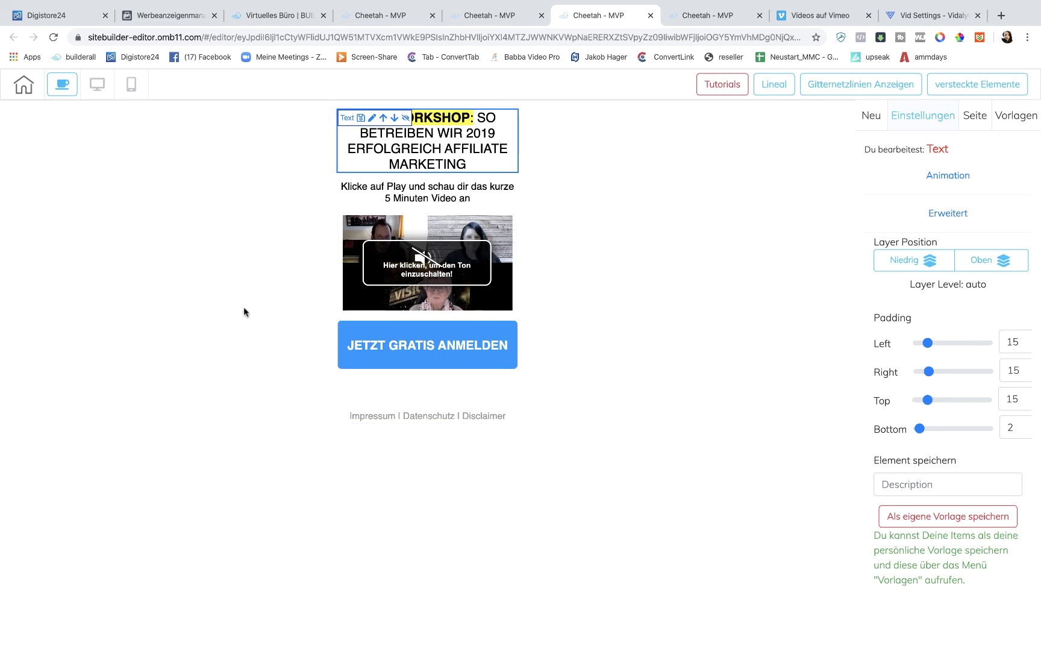
Save and publish the landing page from the desktop view, and return to the website's page overview
{"action": "left_click", "coordinate": [88, 85]}
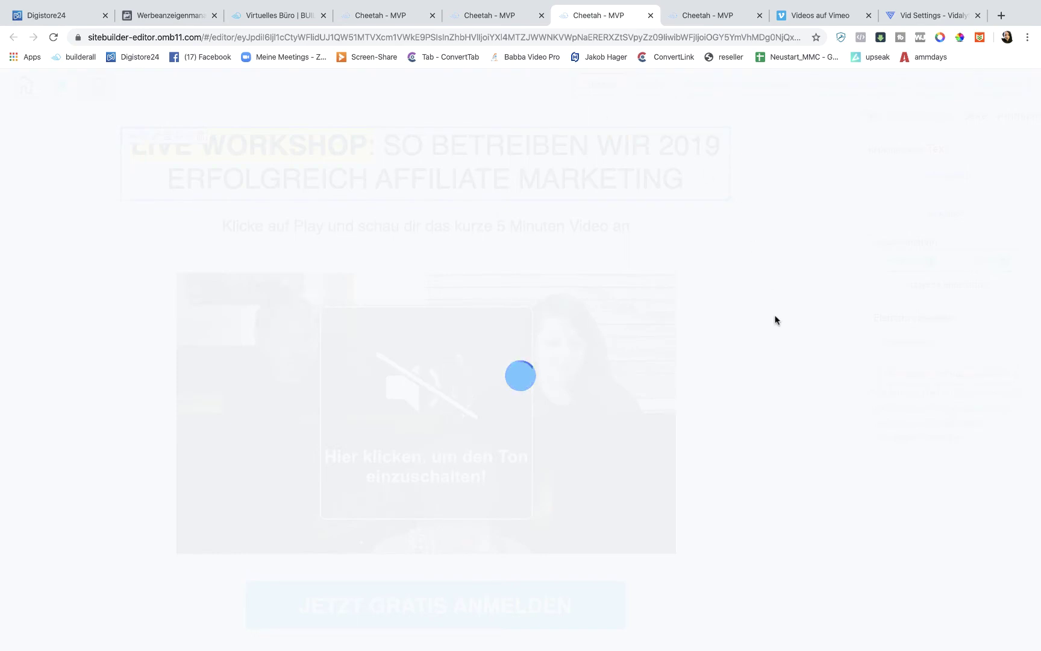
{"action": "scroll", "coordinate": [775, 393], "scroll_direction": "up", "scroll_amount": 2}
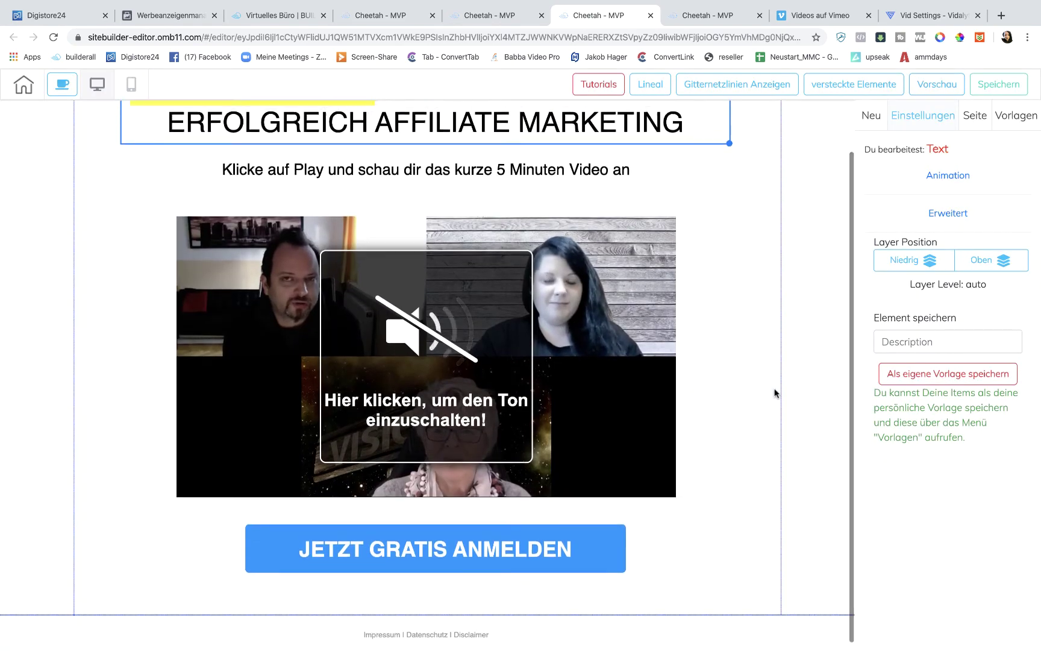
{"action": "left_click", "coordinate": [1030, 84]}
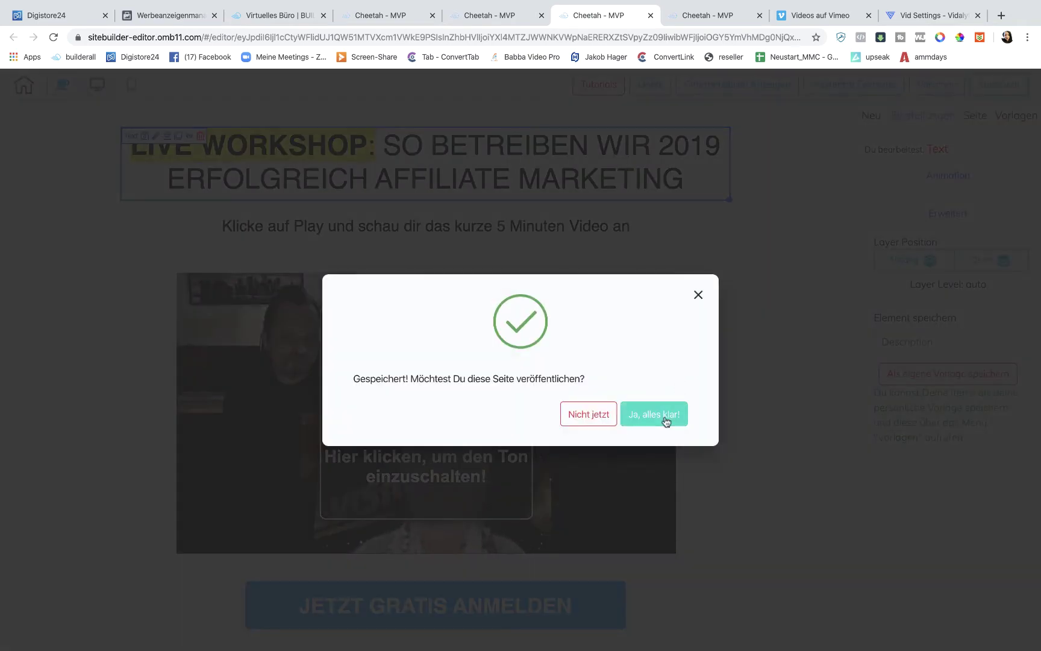
{"action": "left_click", "coordinate": [666, 420]}
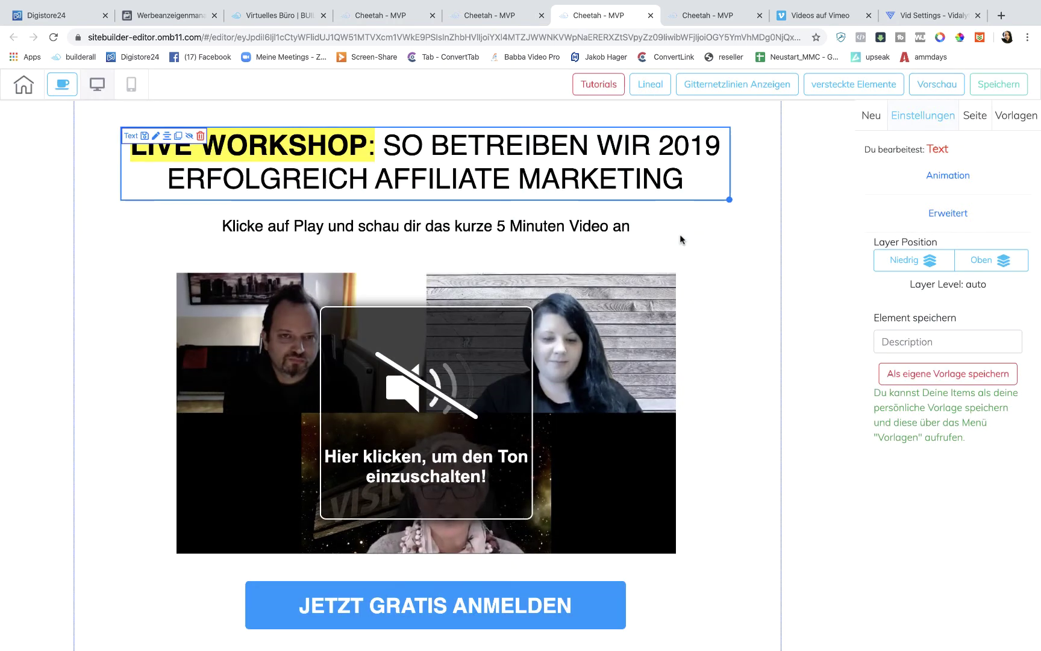
{"action": "left_click", "coordinate": [14, 84]}
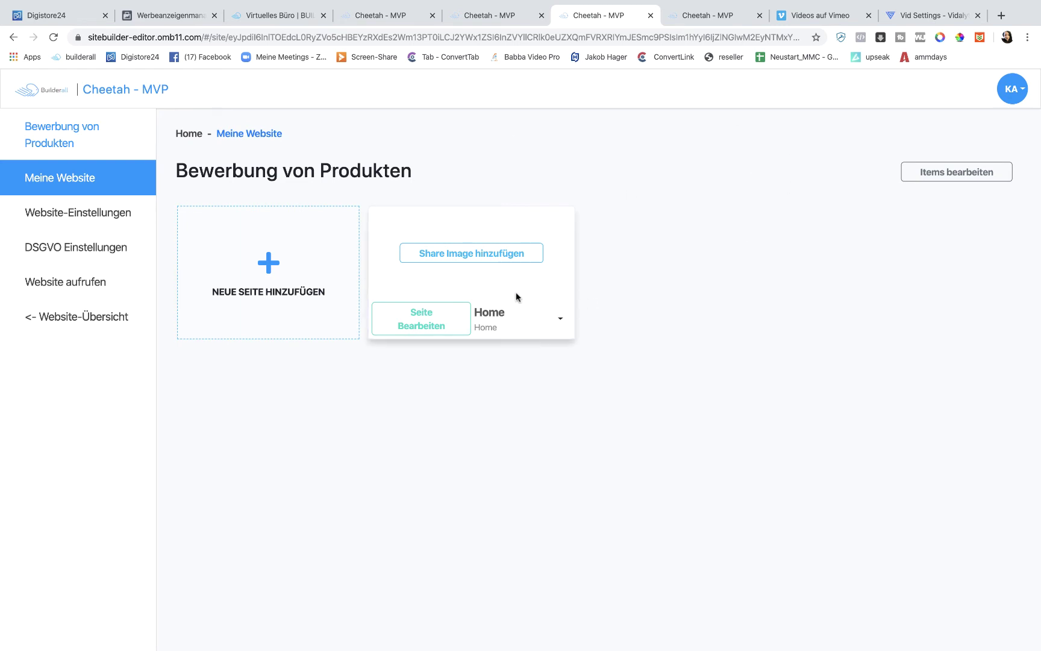
Create a popup named "Bewewerbung" among the website's items and open it for editing
{"action": "left_click", "coordinate": [998, 176]}
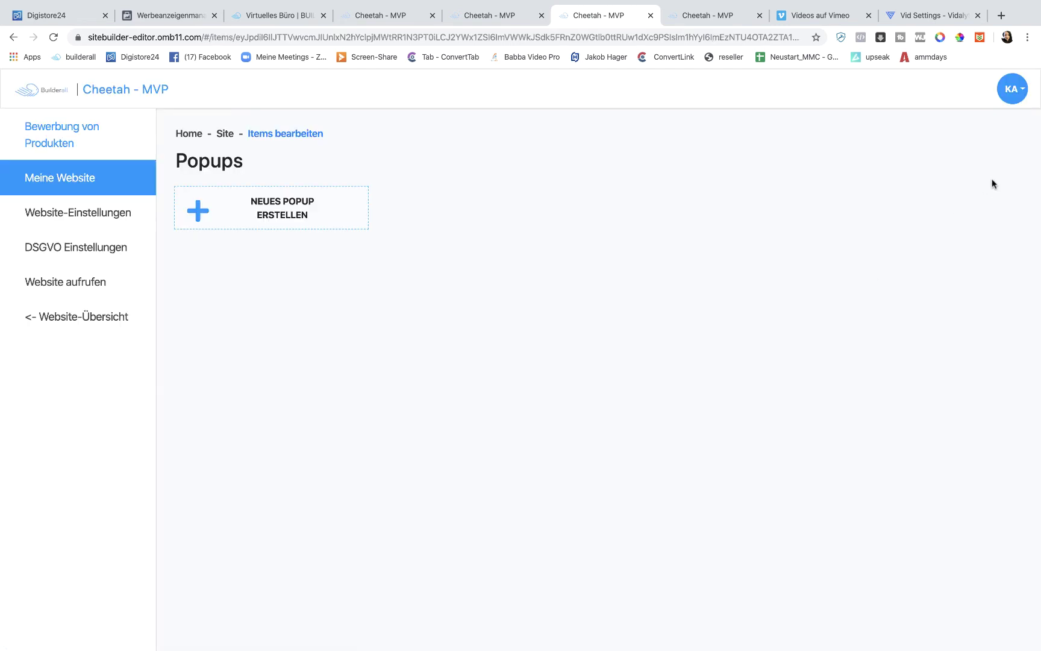
{"action": "left_click", "coordinate": [294, 225]}
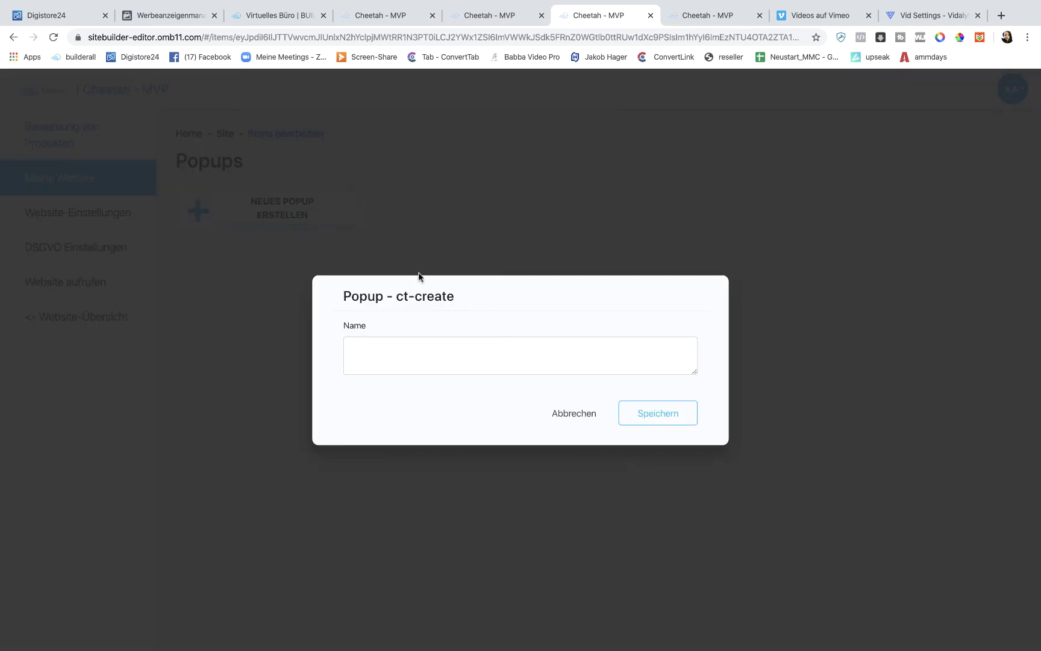
{"action": "left_click", "coordinate": [404, 353]}
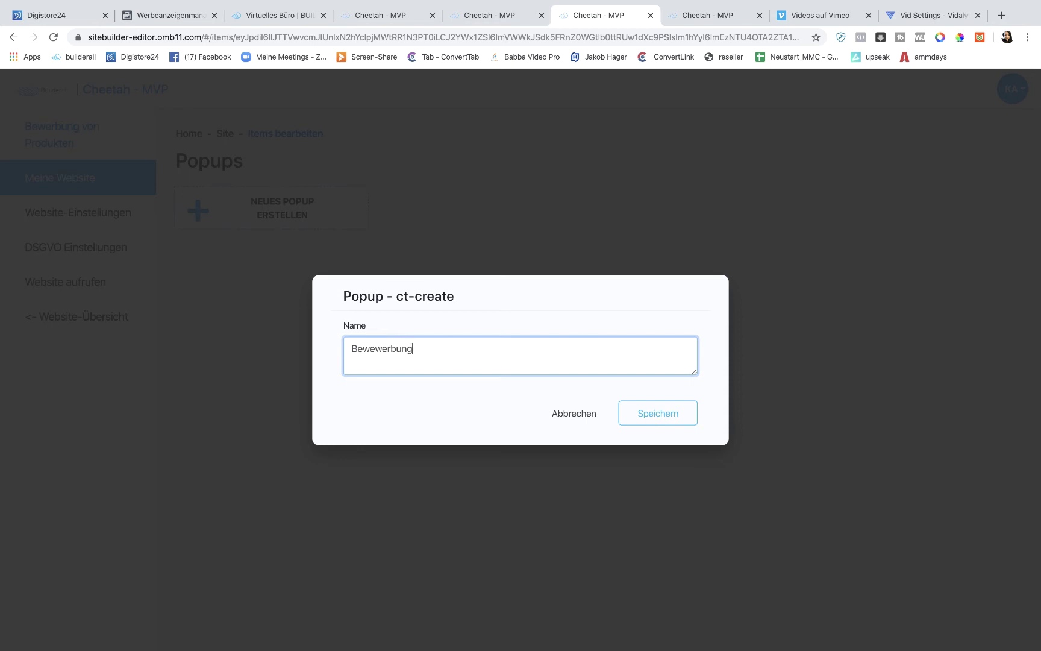
{"action": "left_click", "coordinate": [673, 422]}
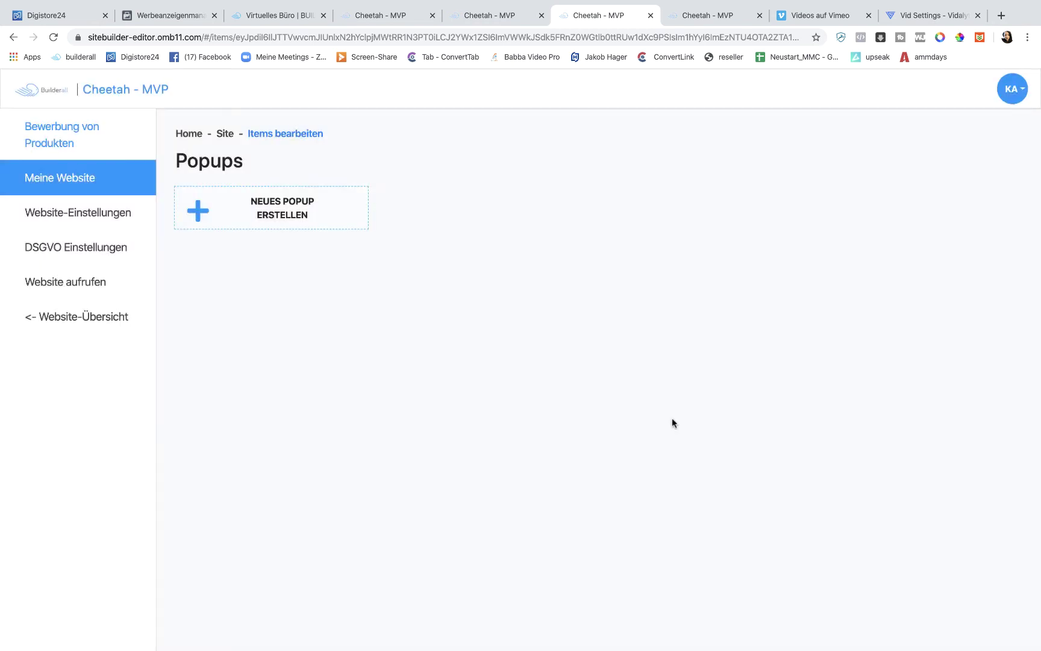
{"action": "left_click", "coordinate": [422, 210]}
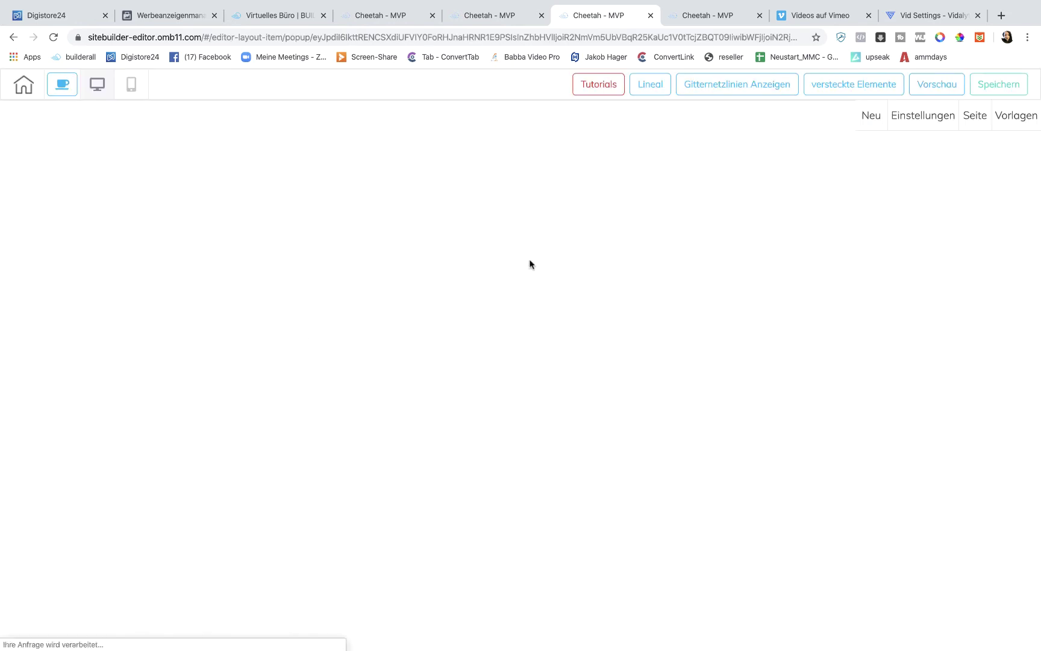
Add an empty panel to the popup and select it
{"action": "left_click", "coordinate": [876, 118]}
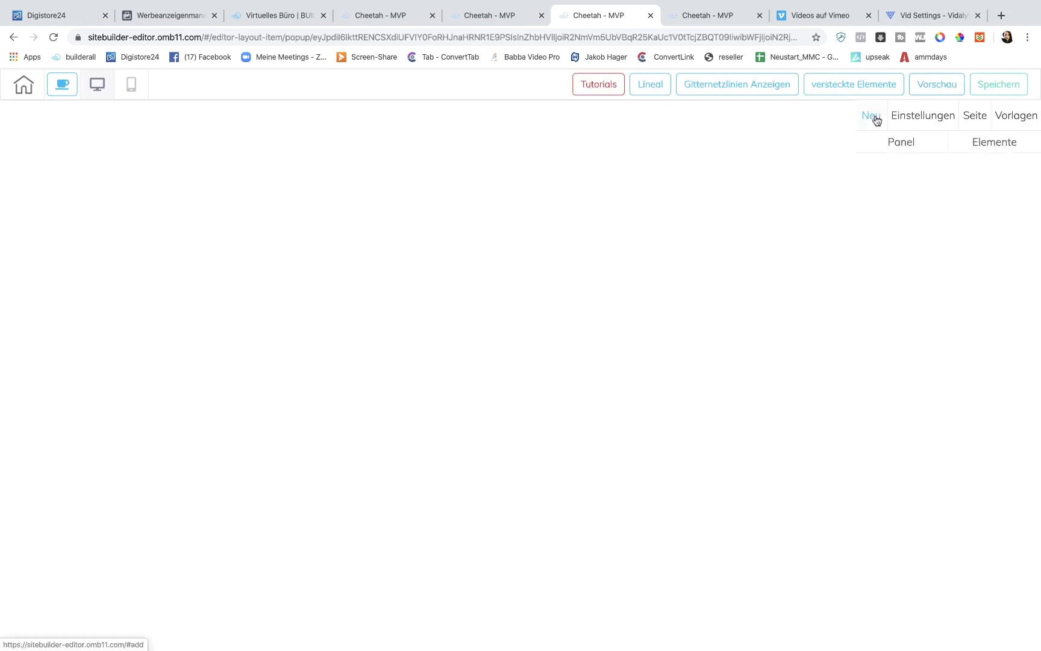
{"action": "left_click", "coordinate": [988, 145]}
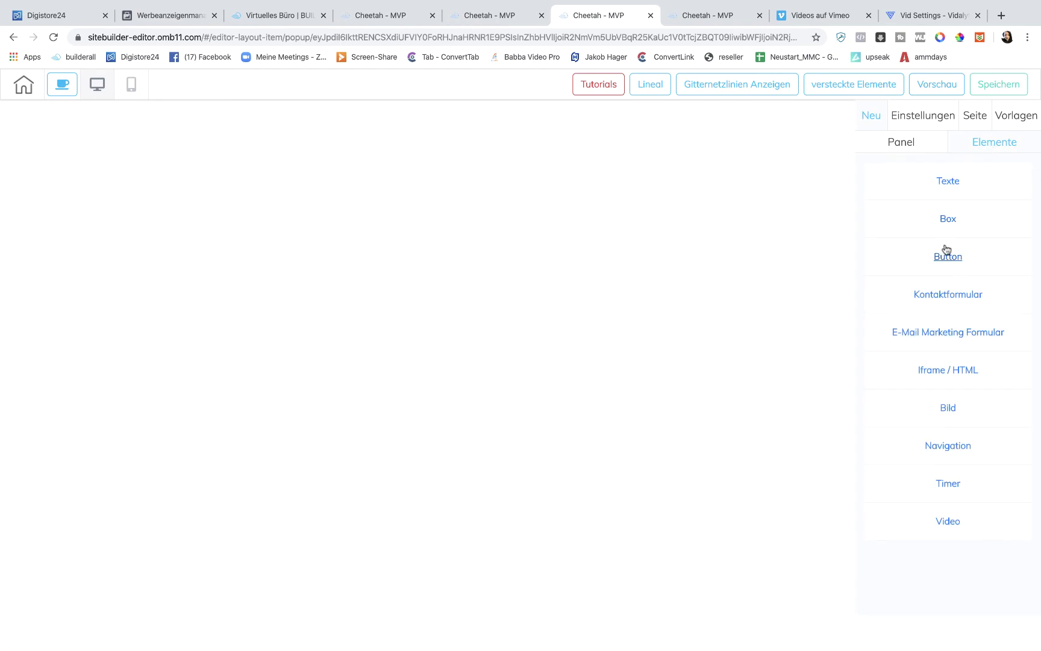
{"action": "left_click", "coordinate": [902, 141]}
{"action": "double_click", "coordinate": [925, 177]}
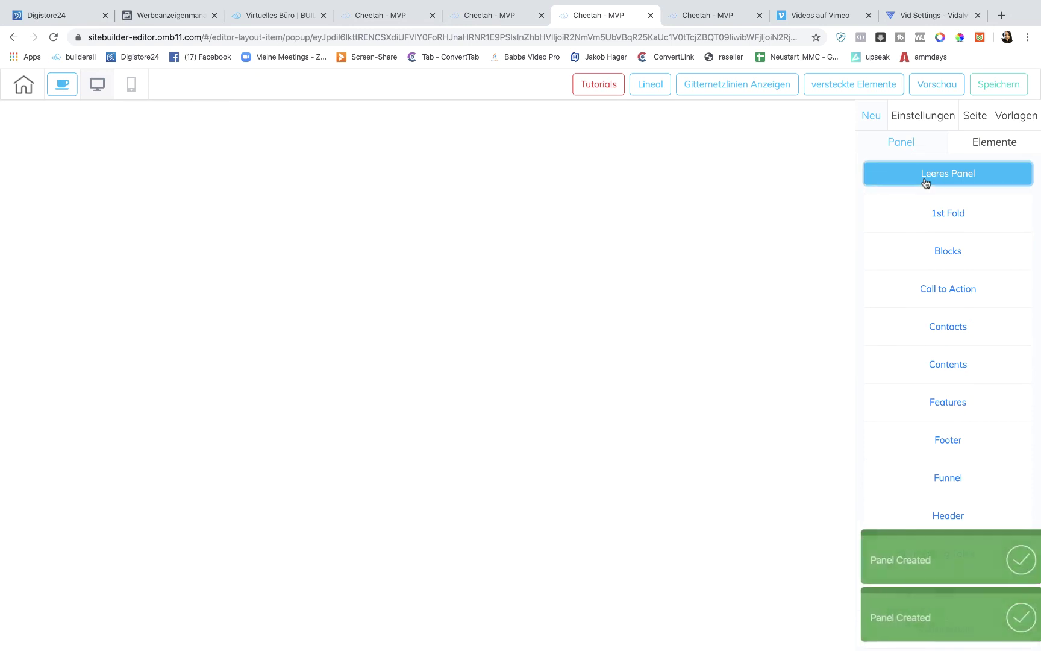
{"action": "left_click", "coordinate": [632, 292]}
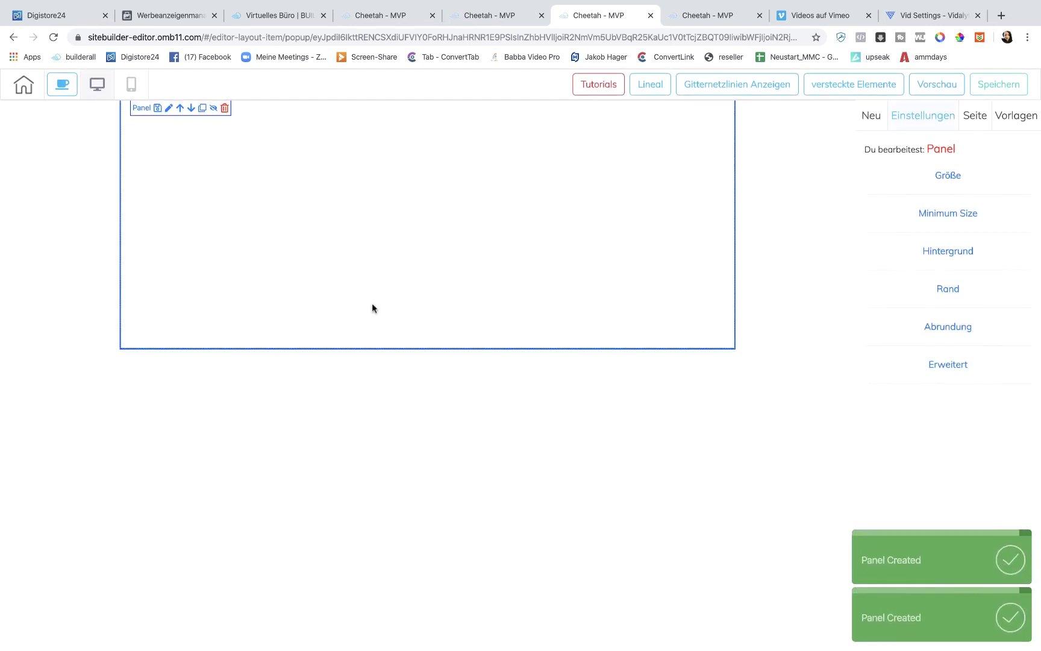
{"action": "left_click", "coordinate": [868, 115]}
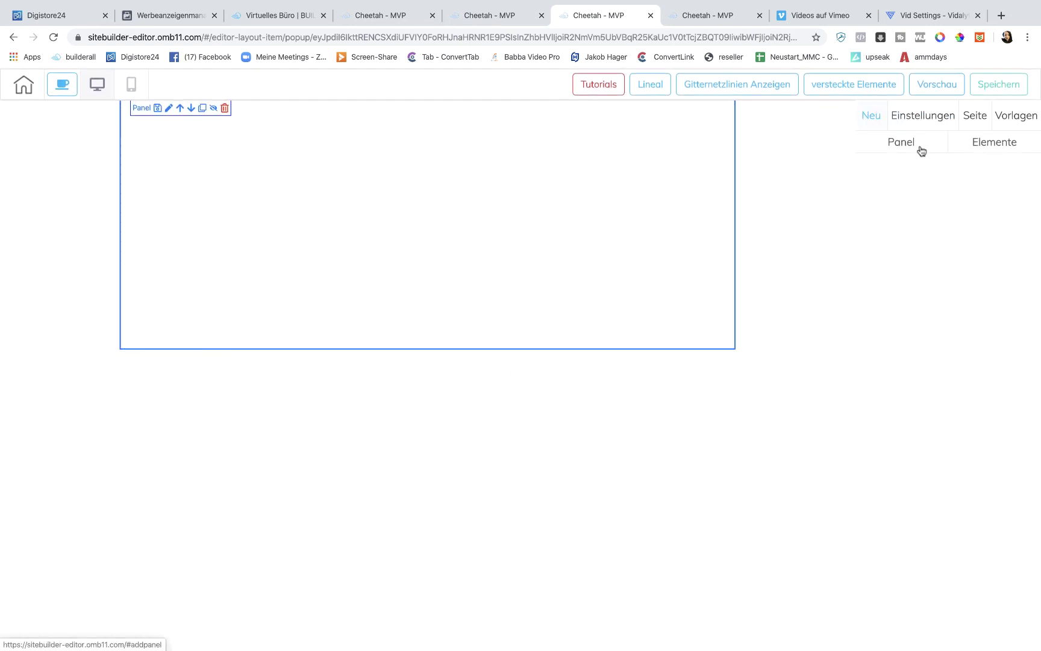
{"action": "left_click", "coordinate": [886, 152]}
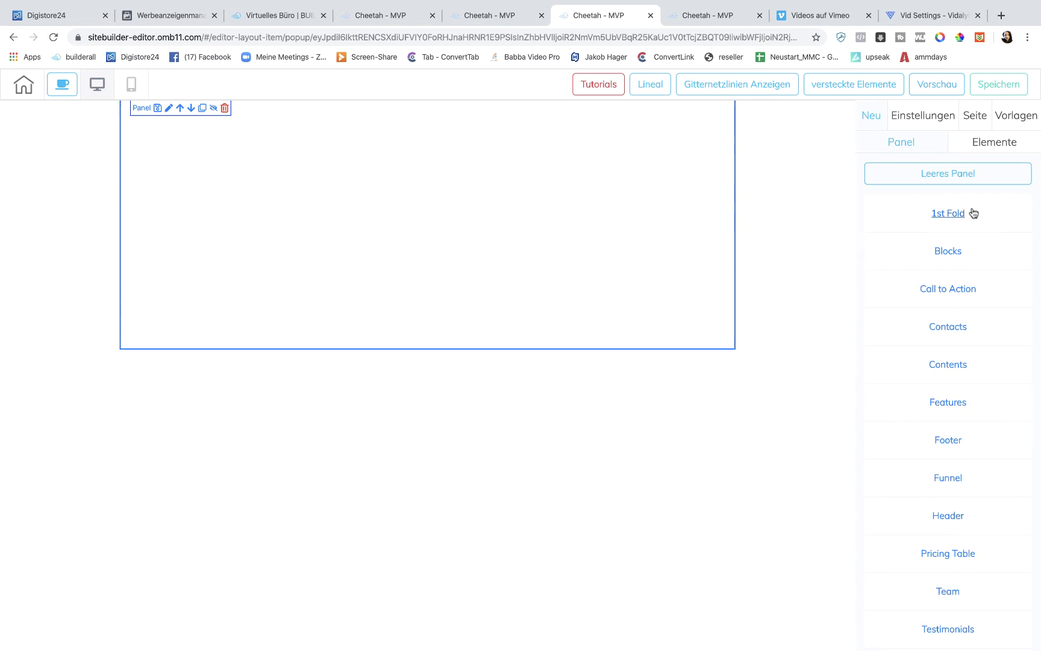
{"action": "left_click_drag", "start_coordinate": [982, 172], "coordinate": [239, 256]}
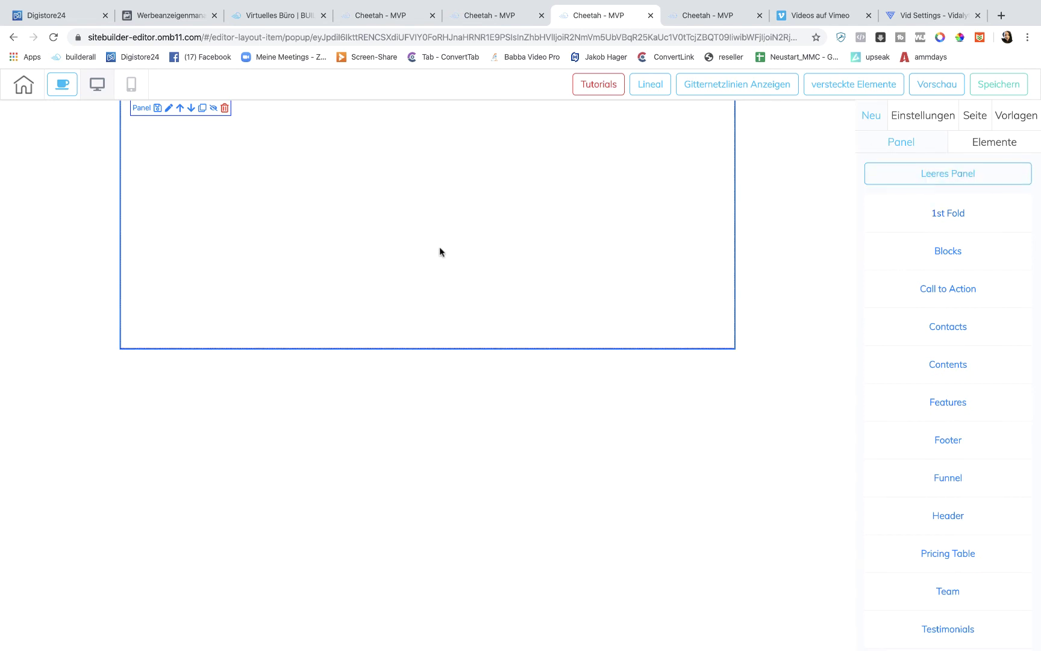
Insert the red "REGISTER NOW" e-mail marketing form into the panel and link it to the "EN Leads" list
{"action": "left_click", "coordinate": [981, 141]}
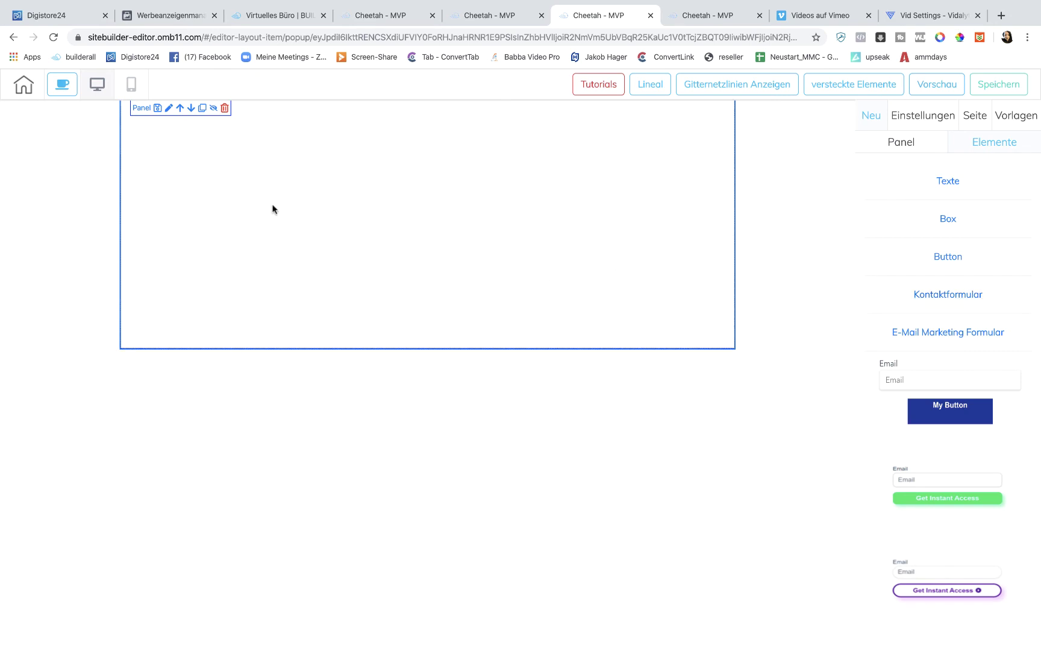
{"action": "left_click", "coordinate": [427, 191]}
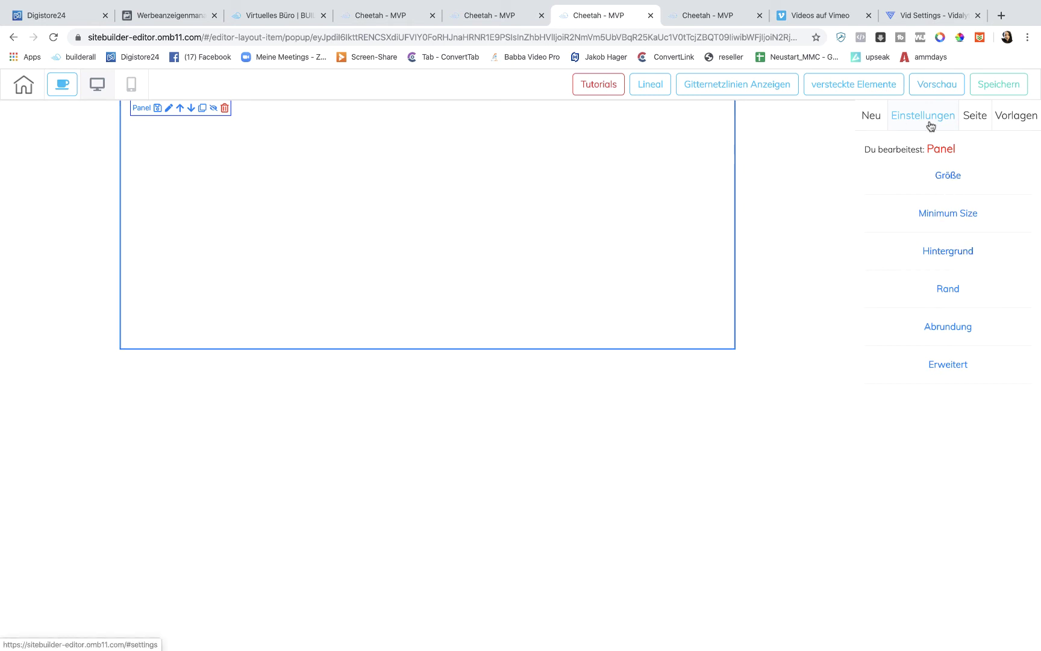
{"action": "left_click", "coordinate": [871, 117]}
{"action": "left_click", "coordinate": [1002, 144]}
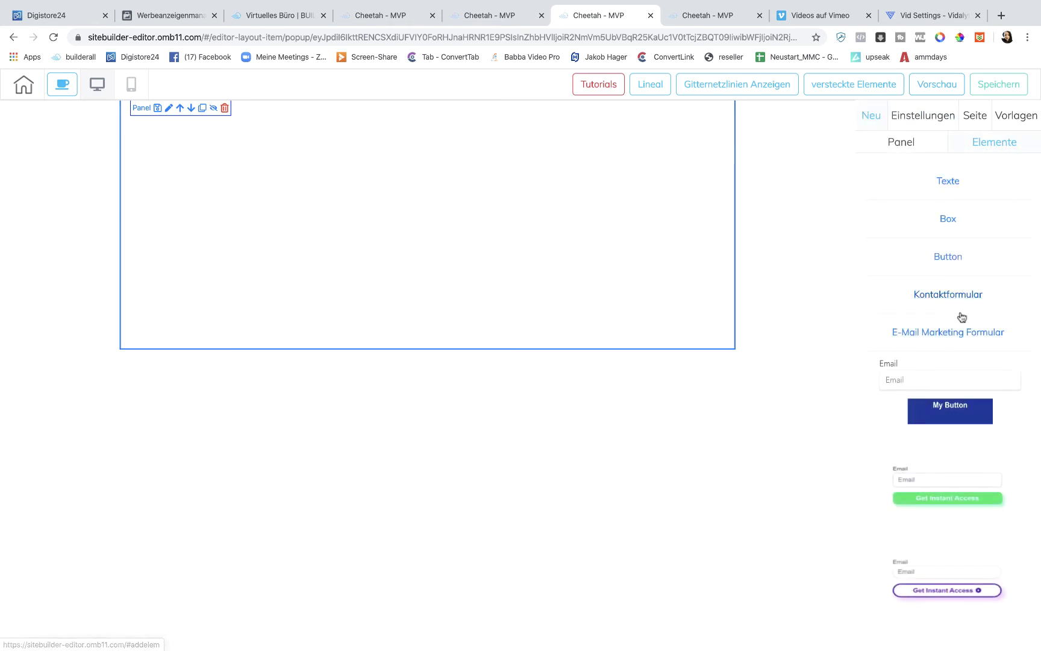
{"action": "scroll", "coordinate": [950, 342], "scroll_direction": "down", "scroll_amount": 5}
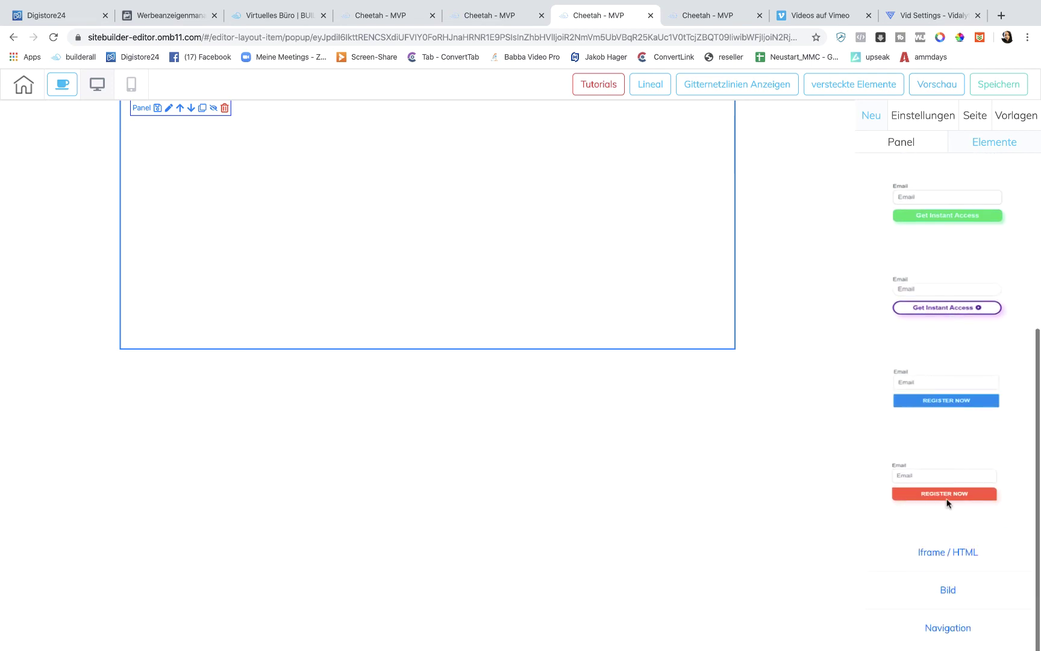
{"action": "left_click_drag", "start_coordinate": [947, 504], "coordinate": [354, 168]}
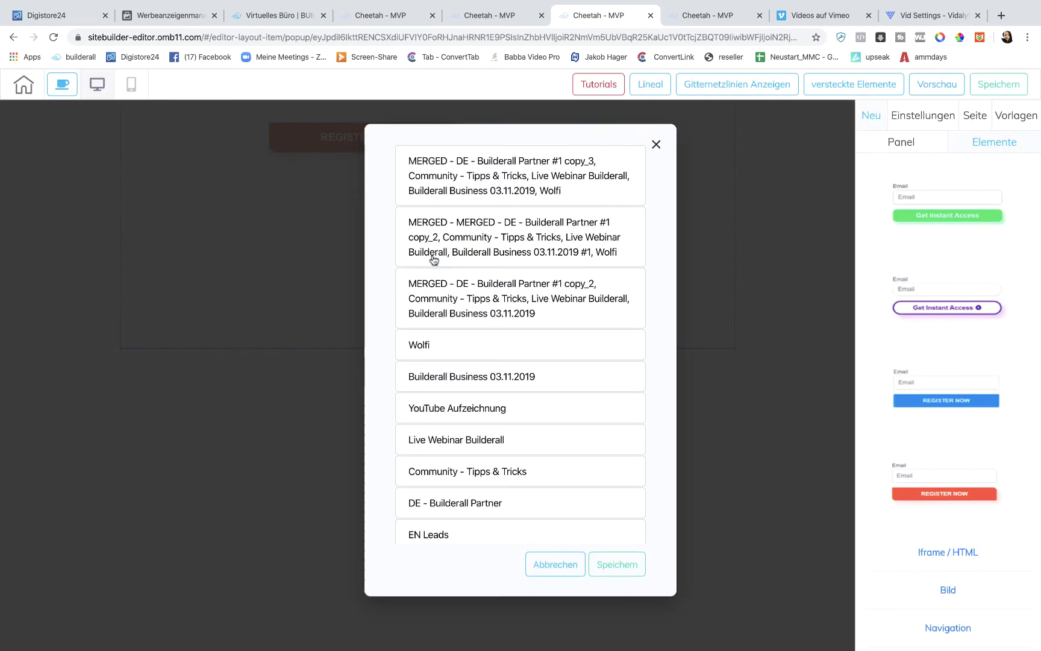
{"action": "scroll", "coordinate": [535, 409], "scroll_direction": "down", "scroll_amount": 1}
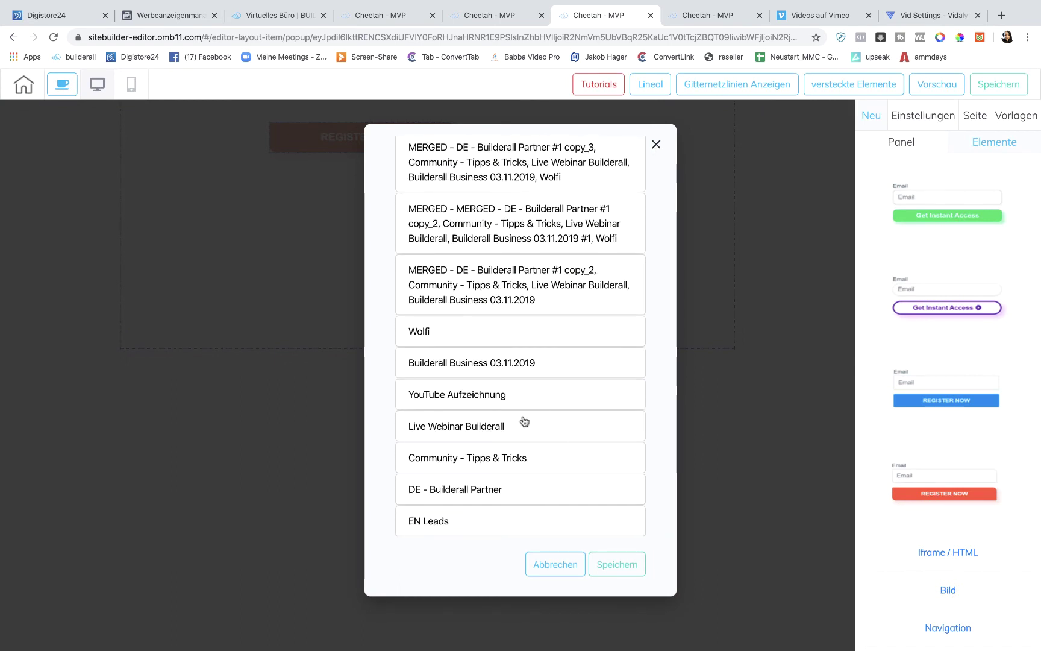
{"action": "left_click", "coordinate": [431, 527]}
{"action": "left_click", "coordinate": [641, 568]}
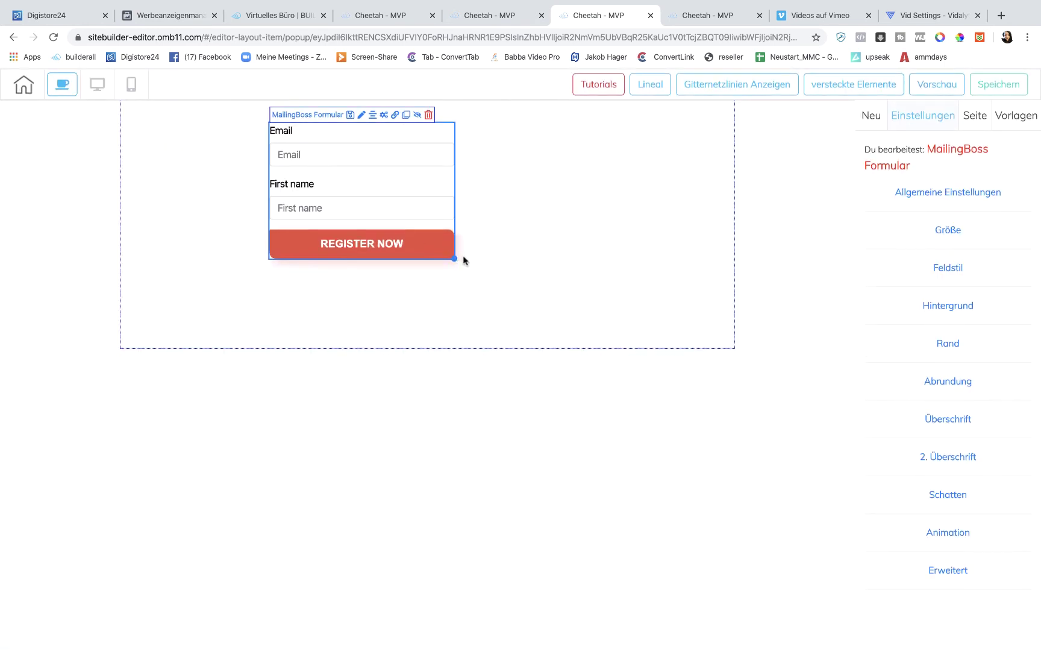
Widen the sign-up form to more than half the panel's width and place it centred in the lower part of the panel
{"action": "left_click_drag", "start_coordinate": [454, 258], "coordinate": [603, 260]}
{"action": "left_click_drag", "start_coordinate": [518, 200], "coordinate": [492, 234]}
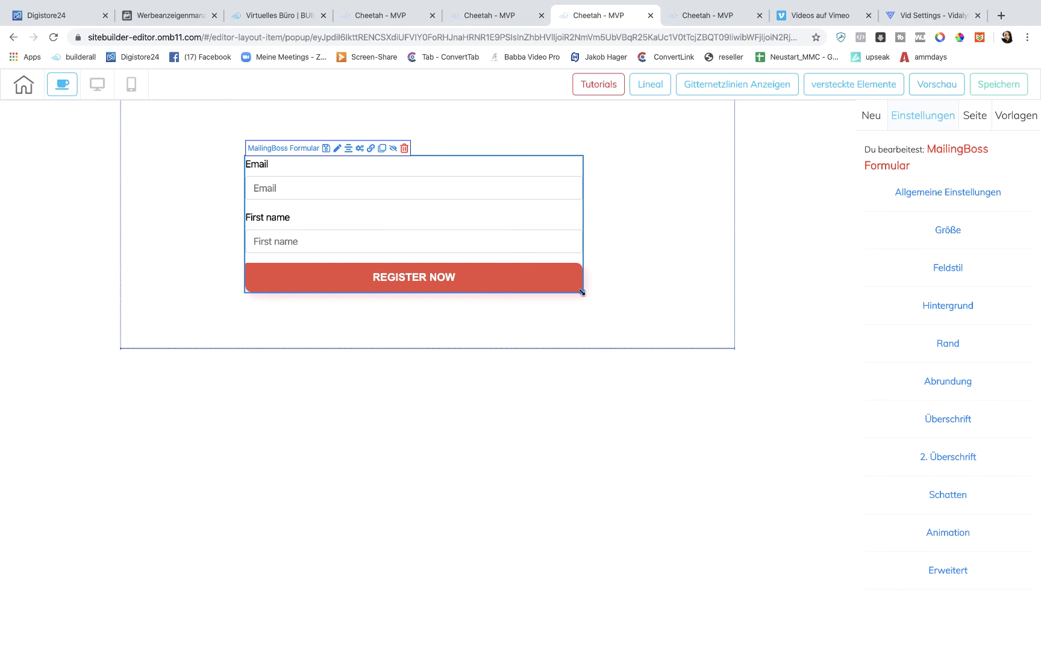
{"action": "left_click_drag", "start_coordinate": [582, 291], "coordinate": [613, 301]}
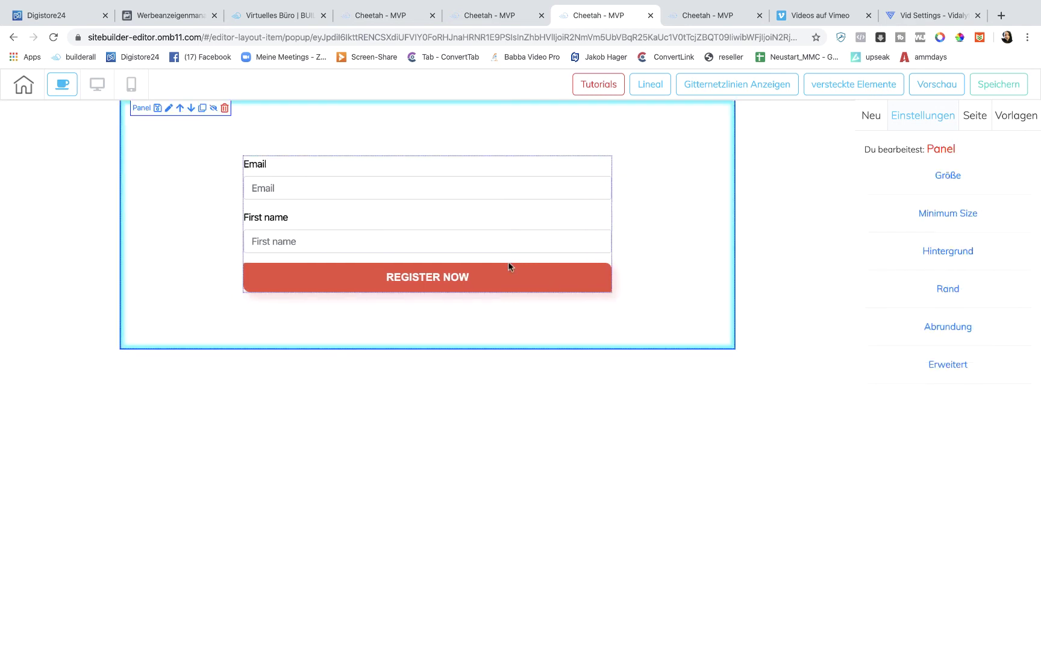
{"action": "left_click_drag", "start_coordinate": [499, 280], "coordinate": [512, 291]}
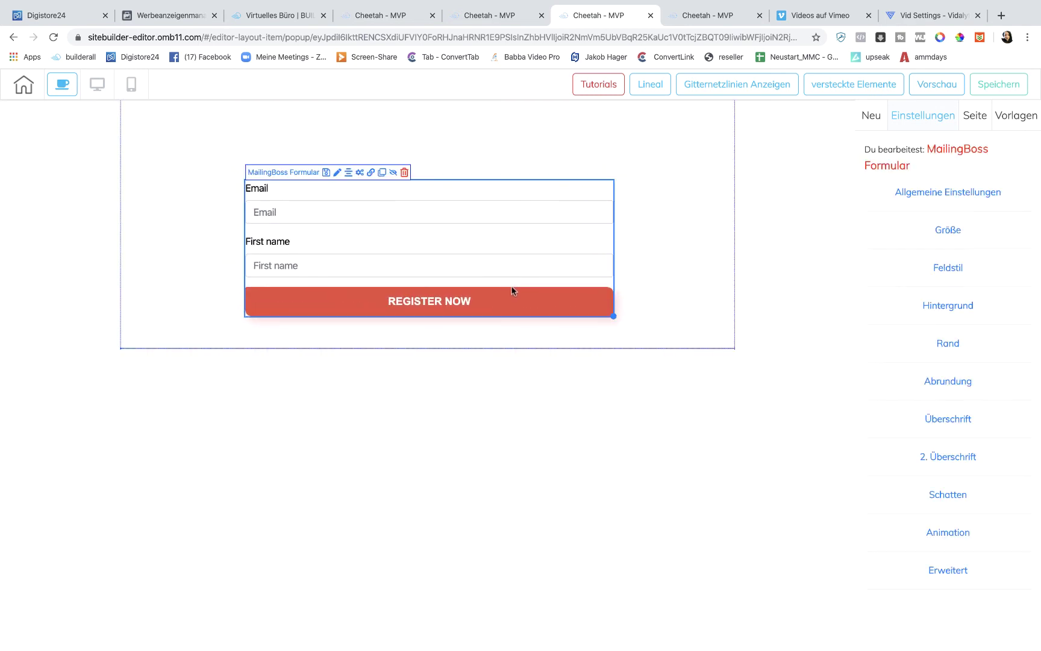
Add an H3 heading above the sign-up form
{"action": "left_click", "coordinate": [870, 119]}
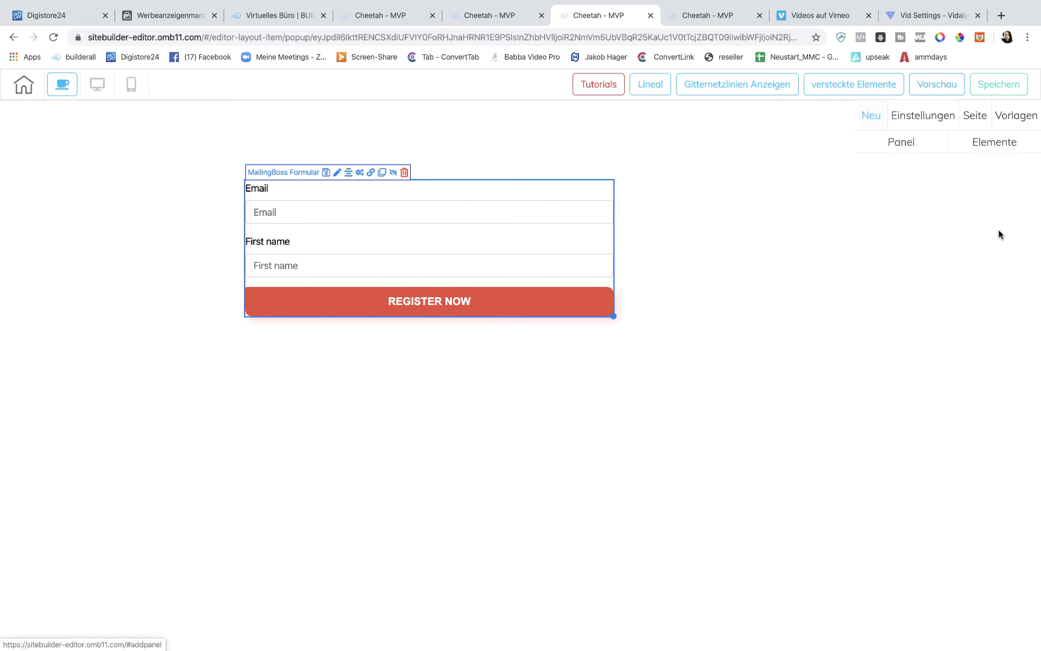
{"action": "left_click", "coordinate": [981, 144]}
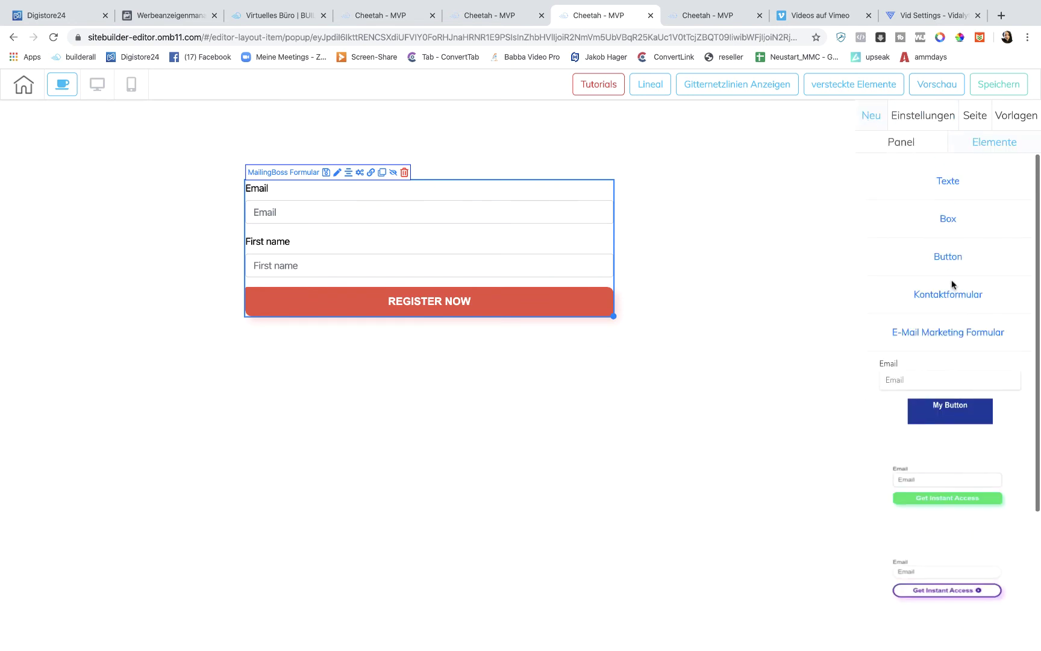
{"action": "left_click", "coordinate": [948, 180]}
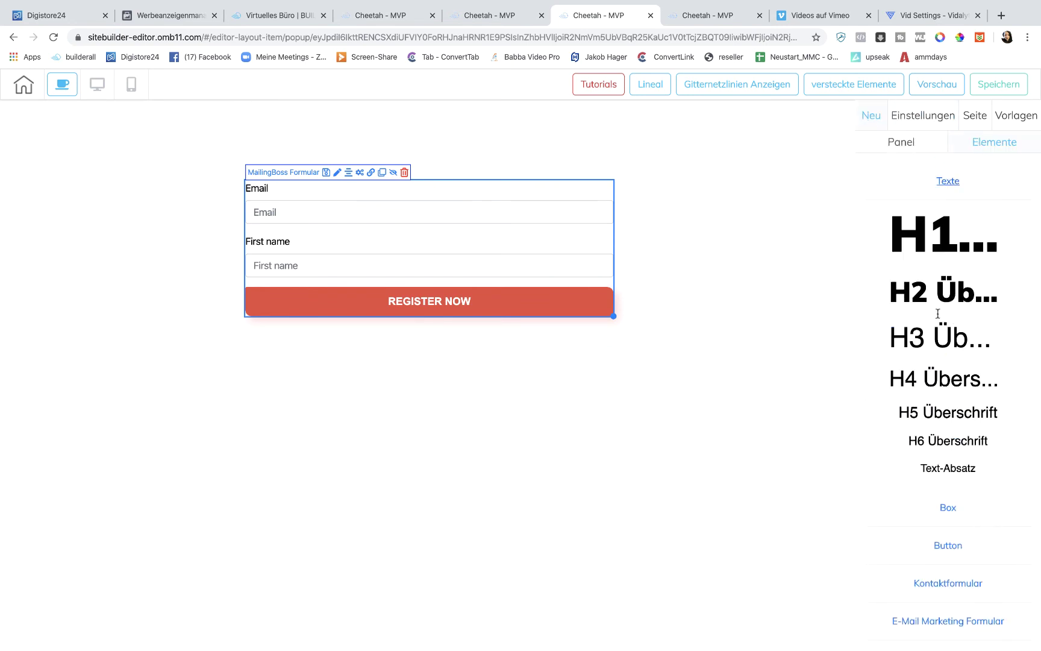
{"action": "left_click_drag", "start_coordinate": [943, 333], "coordinate": [446, 118]}
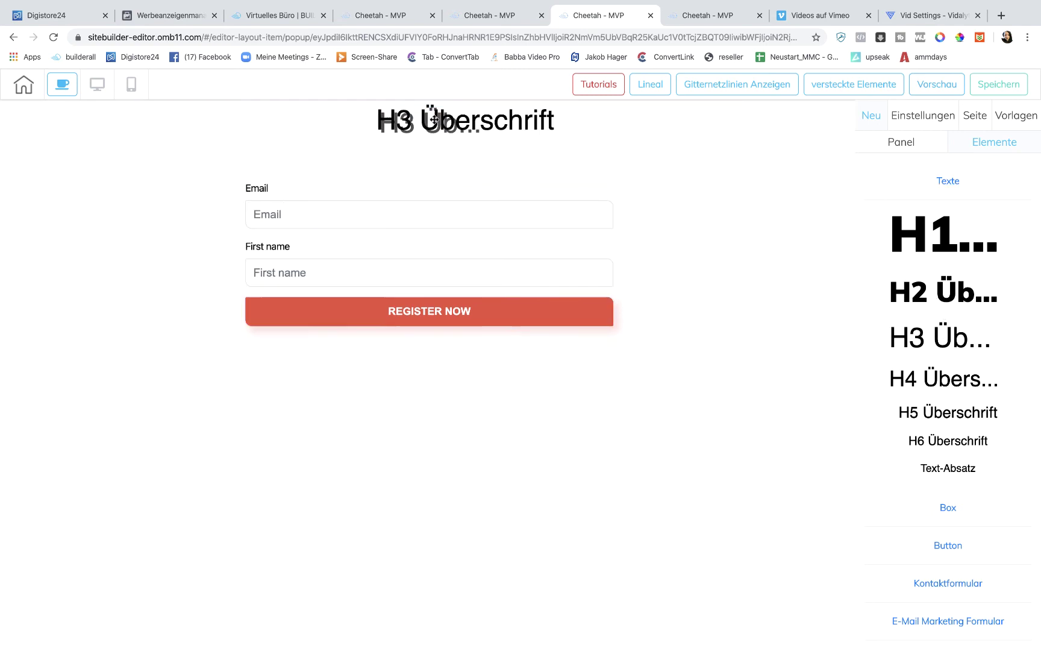
Replace the heading's text with "Trage deine Email Adresse ein und klicke auf den Button"
{"action": "left_click", "coordinate": [514, 120]}
{"action": "double_click", "coordinate": [514, 120]}
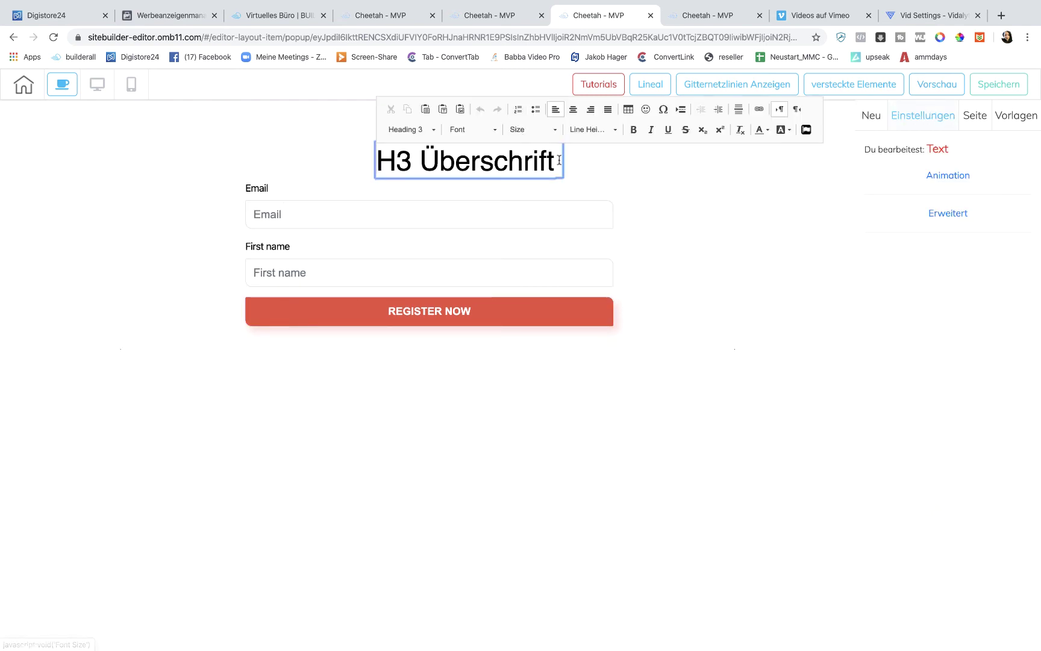
{"action": "key", "text": "BackSpace"}
{"action": "key", "text": "BackSpace"}
{"action": "key", "text": "BackSpace"}
{"action": "key", "text": "BackSpace"}
{"action": "key", "text": "BackSpace"}
{"action": "key", "text": "BackSpace"}
{"action": "key", "text": "BackSpace"}
{"action": "key", "text": "BackSpace"}
{"action": "key", "text": "BackSpace"}
{"action": "key", "text": "BackSpace"}
{"action": "key", "text": "BackSpace"}
{"action": "key", "text": "BackSpace"}
{"action": "key", "text": "BackSpace"}
{"action": "key", "text": "BackSpace"}
{"action": "key", "text": "BackSpace"}
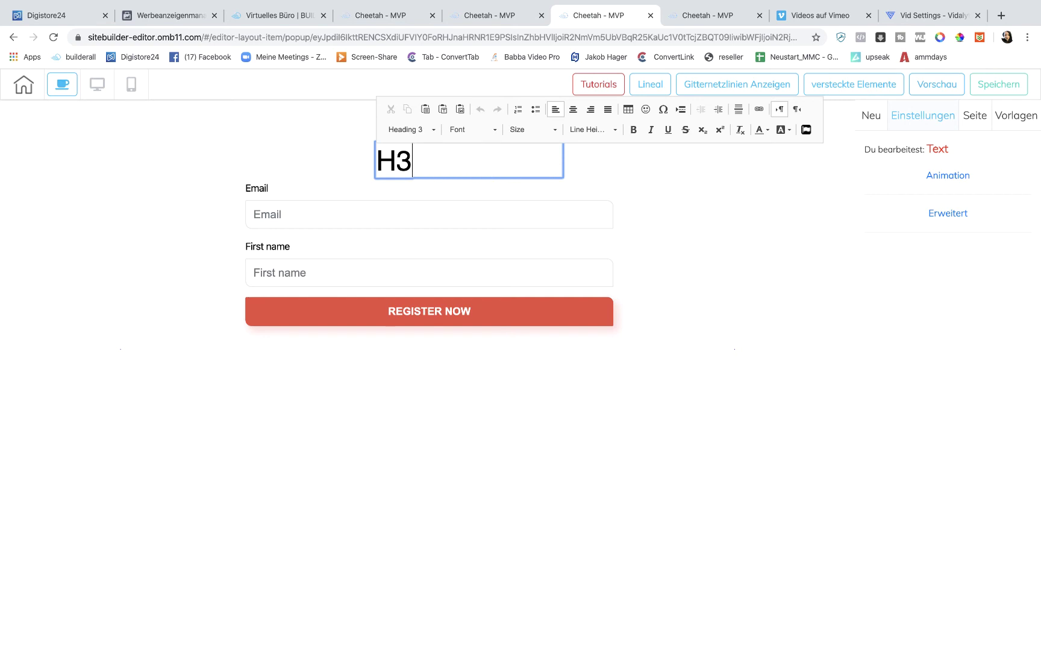
{"action": "type", "text": "Trage deui"}
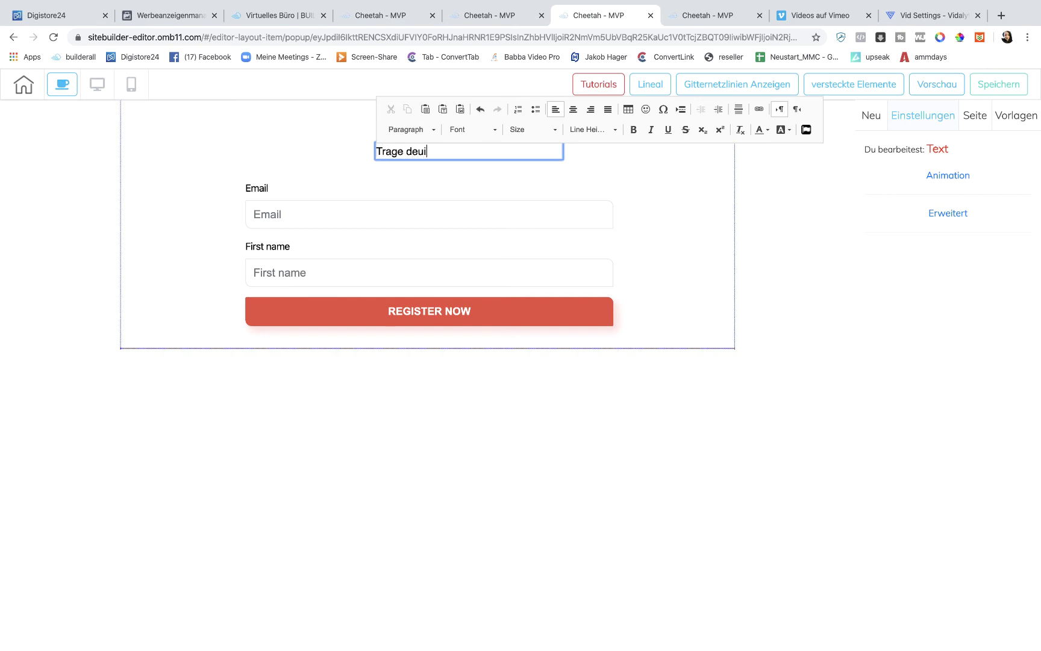
{"action": "type", "text": "nb"}
{"action": "type", "text": " Emai"}
{"action": "type", "text": "l Adresse ein und"}
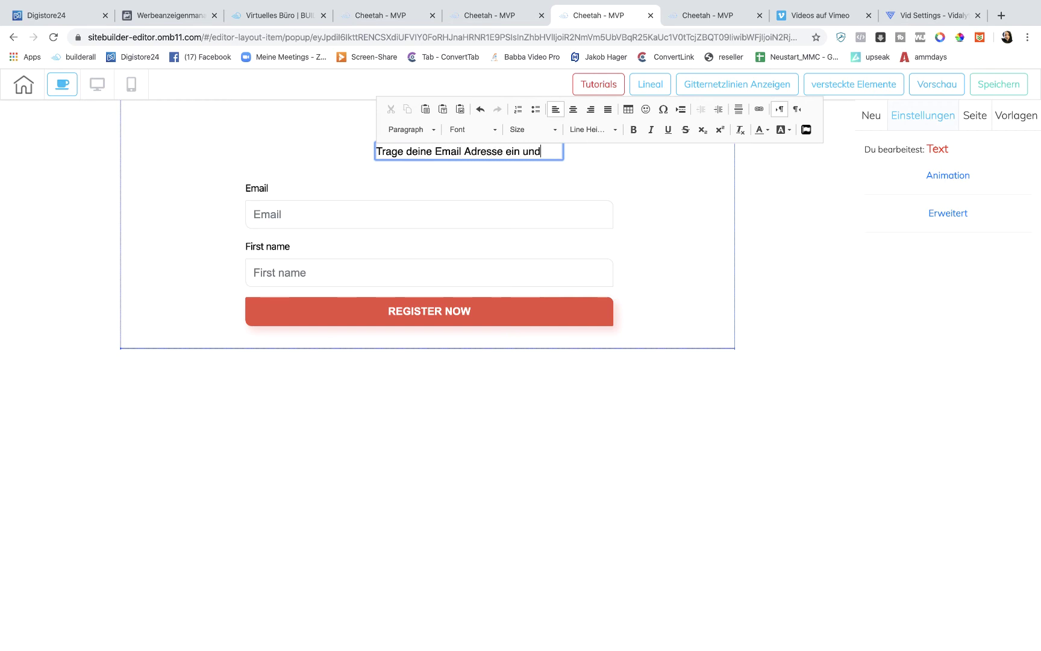
{"action": "type", "text": "klicke auf den Button"}
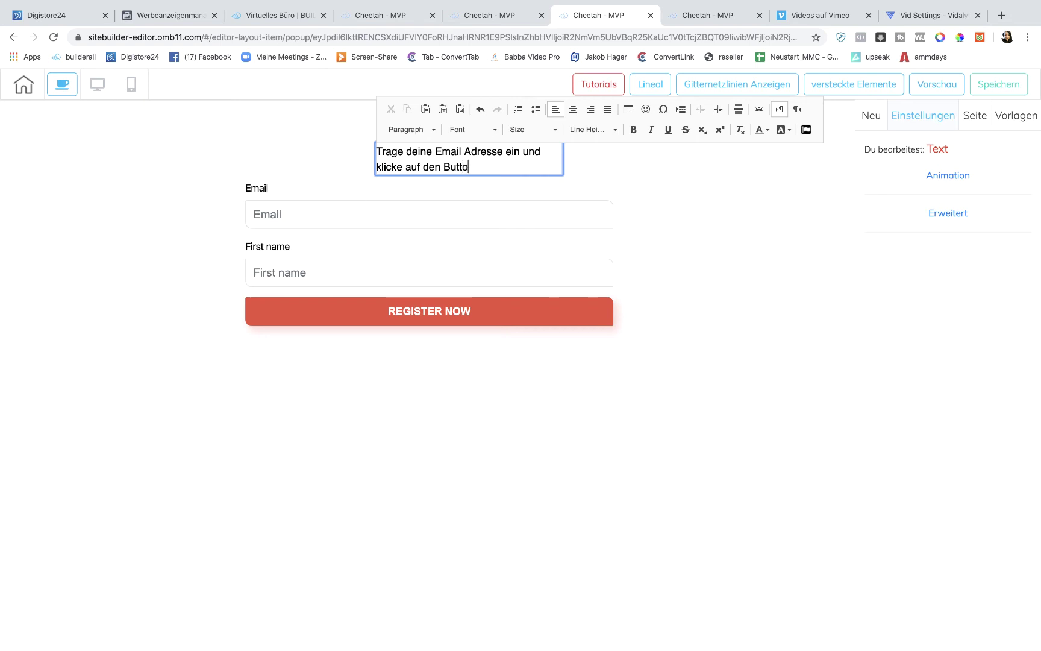
Centre the "Trage deine Email Adresse ein" text and format it as Heading 3
{"action": "left_click", "coordinate": [573, 109]}
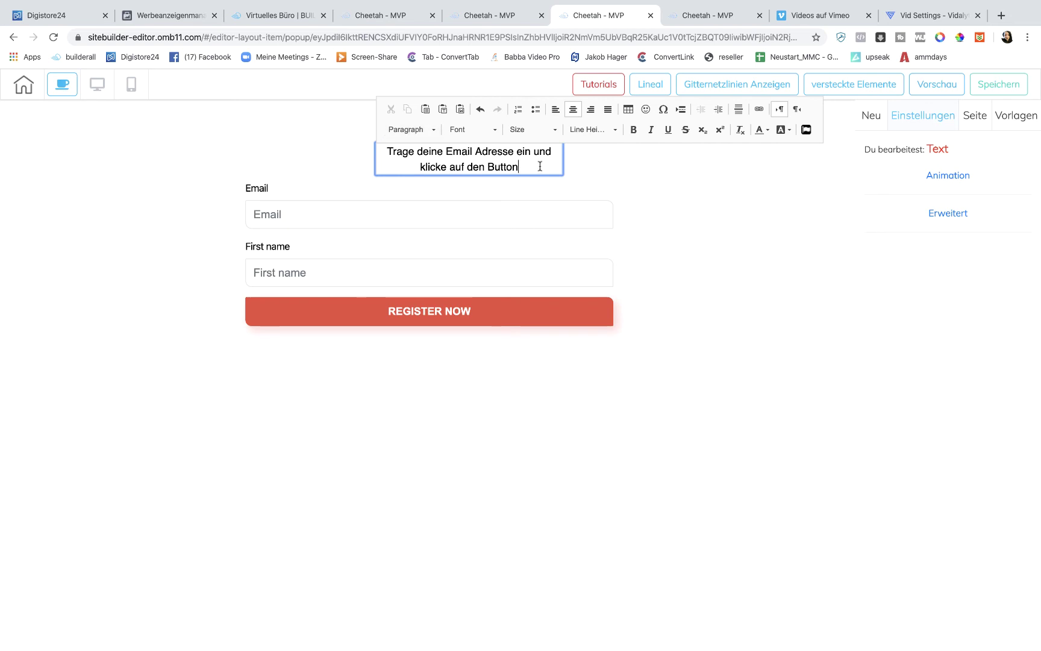
{"action": "left_click_drag", "start_coordinate": [540, 167], "coordinate": [378, 148]}
{"action": "left_click", "coordinate": [401, 137]}
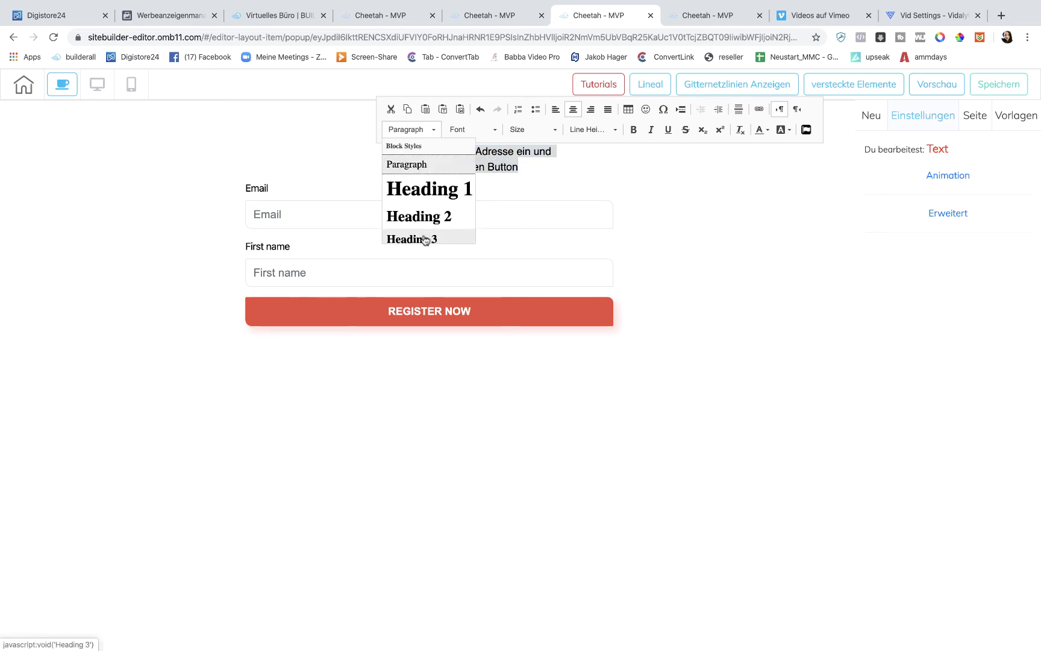
{"action": "scroll", "coordinate": [422, 235], "scroll_direction": "down", "scroll_amount": 1}
{"action": "left_click", "coordinate": [419, 210]}
{"action": "left_click", "coordinate": [746, 244]}
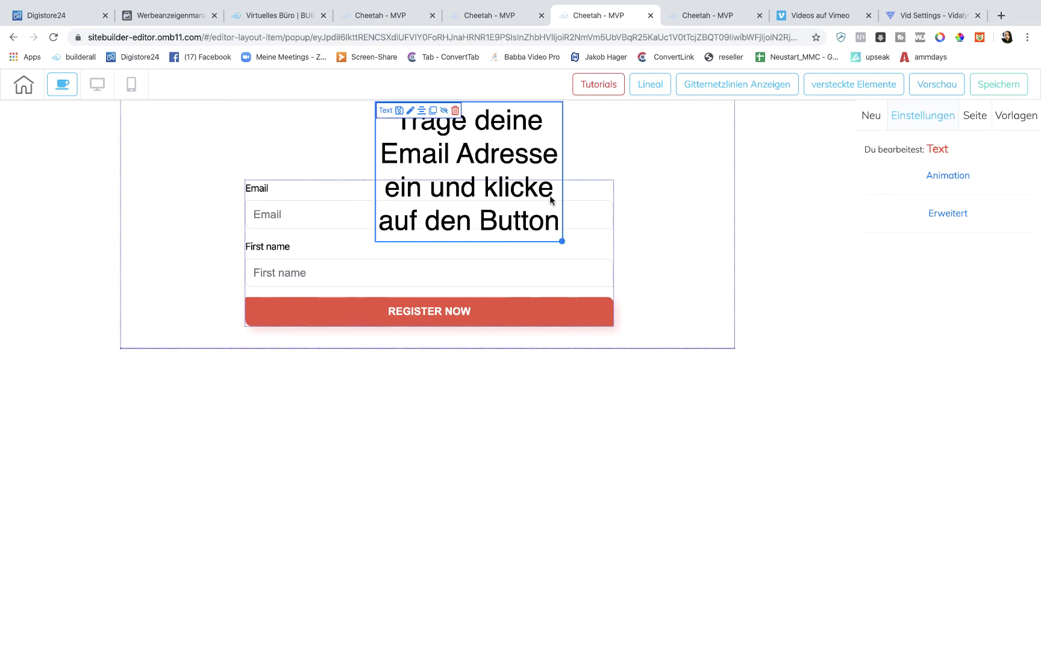
Widen the heading until its text fits on two lines and place it above the sign-up form
{"action": "left_click_drag", "start_coordinate": [548, 201], "coordinate": [376, 150]}
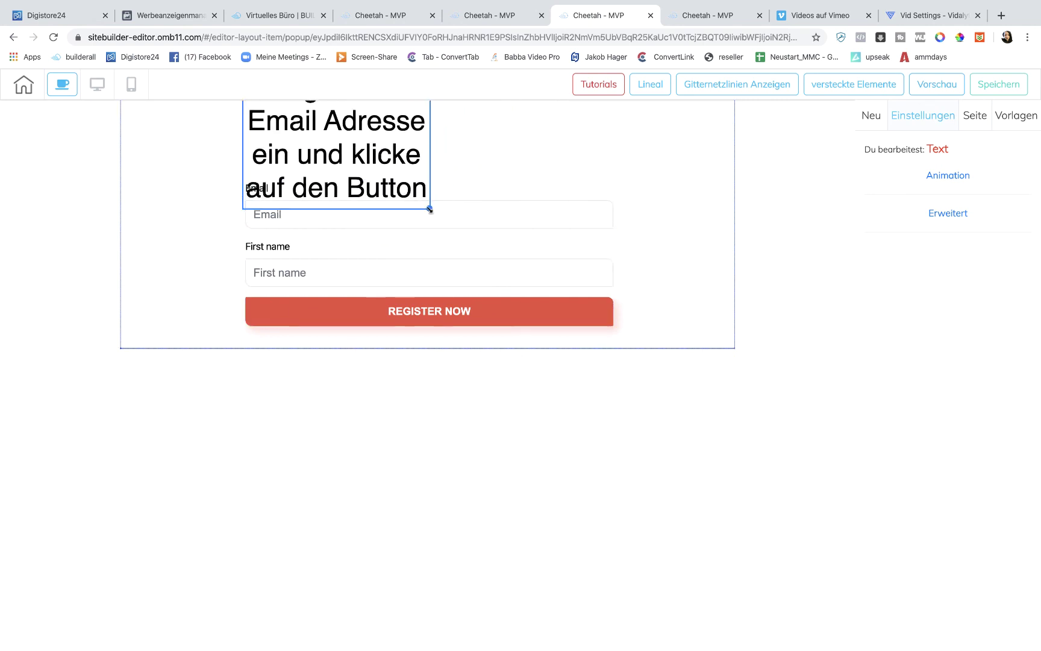
{"action": "left_click_drag", "start_coordinate": [429, 208], "coordinate": [680, 197]}
{"action": "left_click", "coordinate": [681, 196]}
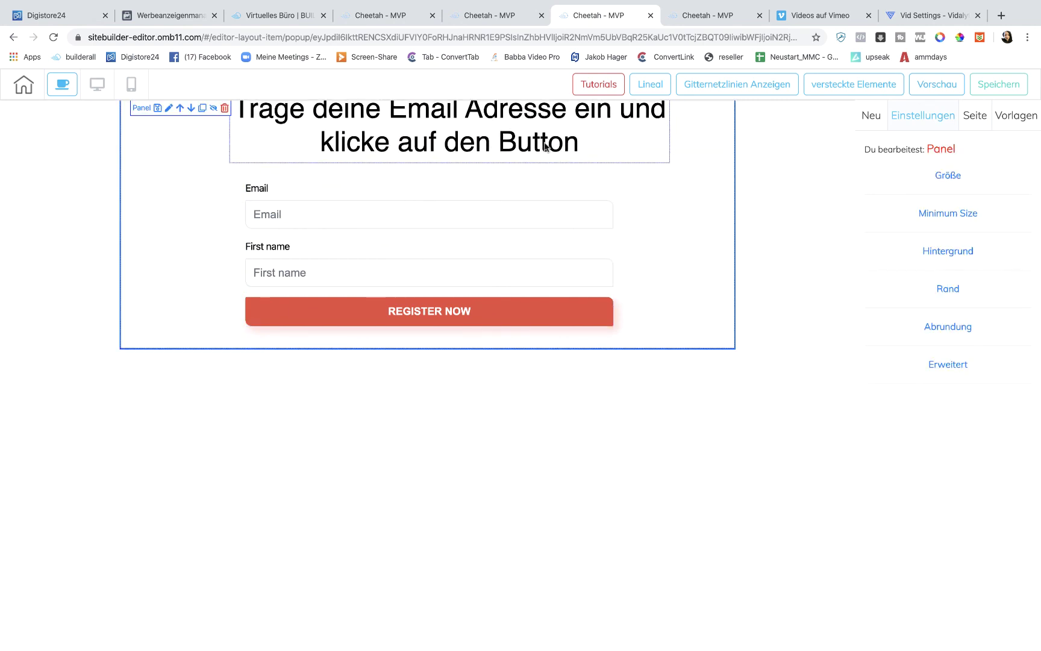
{"action": "left_click", "coordinate": [539, 271]}
{"action": "left_click", "coordinate": [615, 162]}
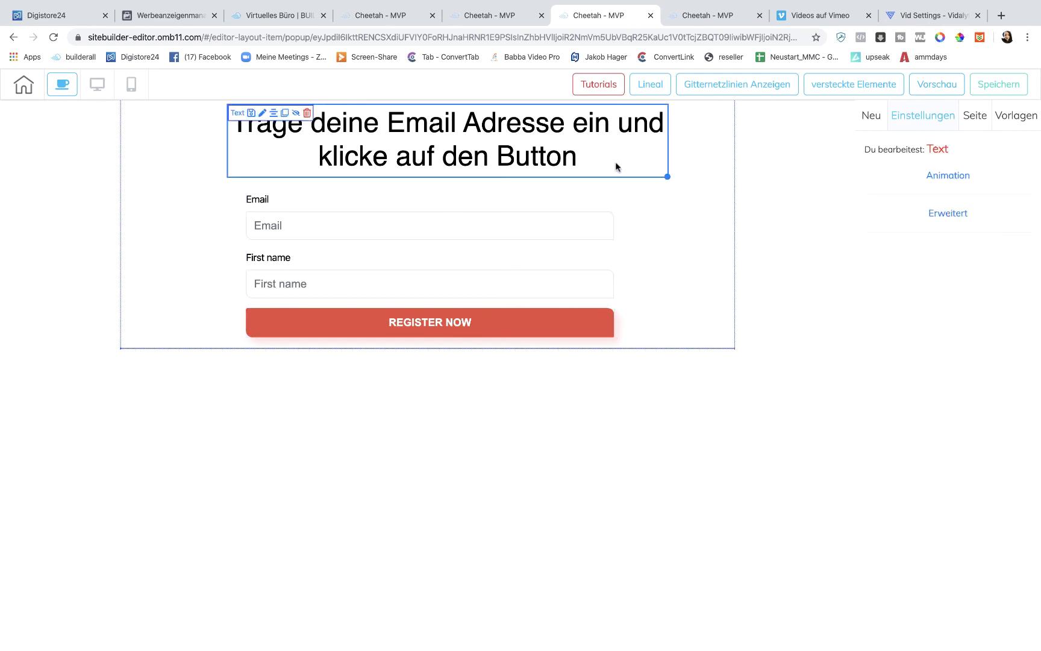
Format the heading as bold Heading 4 and narrow its box to roughly the sign-up form's width
{"action": "left_click", "coordinate": [616, 162]}
{"action": "left_click_drag", "start_coordinate": [606, 180], "coordinate": [223, 166]}
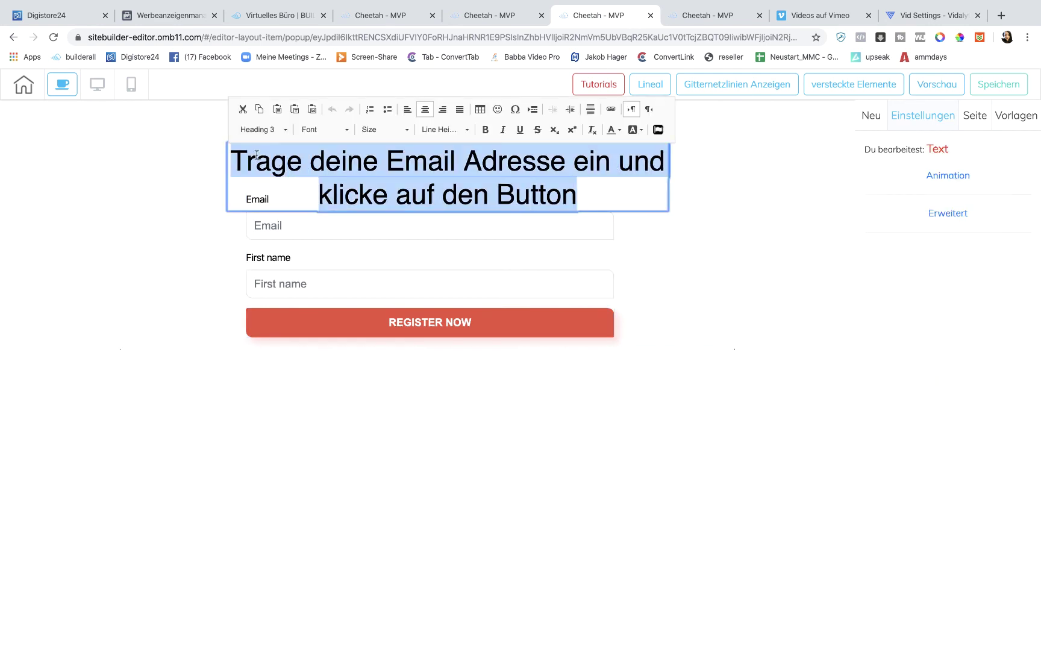
{"action": "left_click", "coordinate": [281, 132]}
{"action": "left_click", "coordinate": [280, 223]}
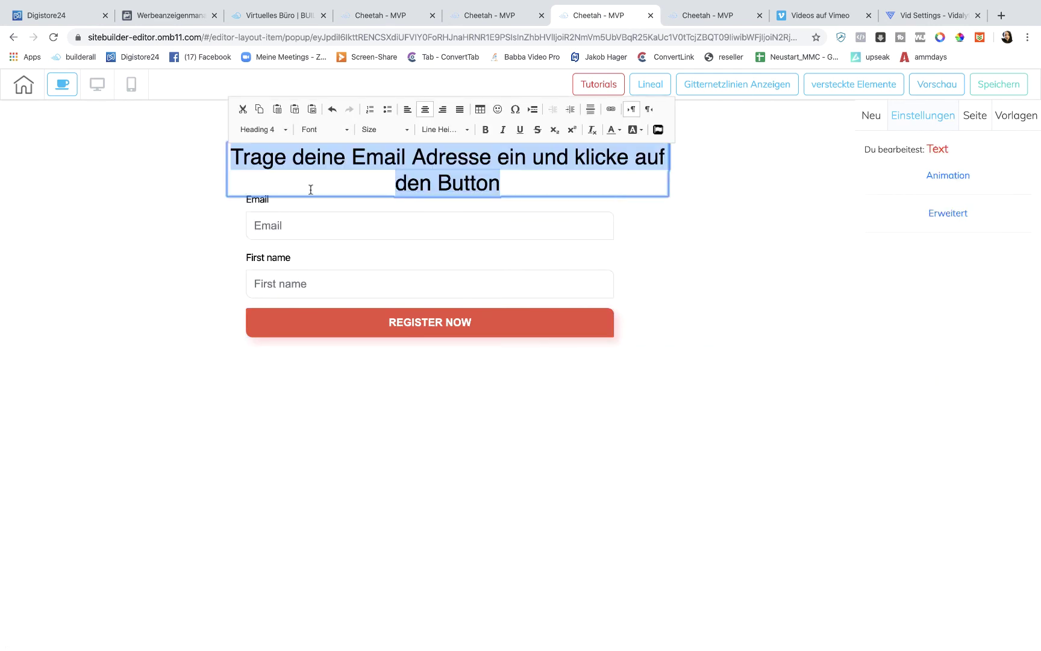
{"action": "left_click", "coordinate": [485, 130]}
{"action": "left_click", "coordinate": [672, 186]}
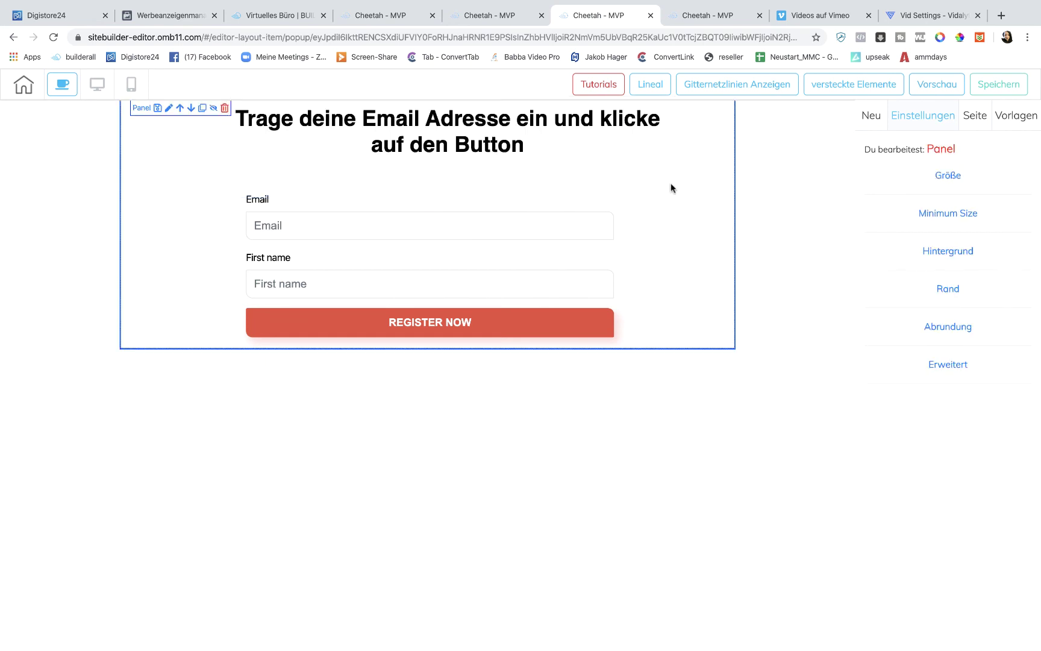
{"action": "left_click", "coordinate": [593, 139]}
{"action": "left_click_drag", "start_coordinate": [668, 162], "coordinate": [620, 162]}
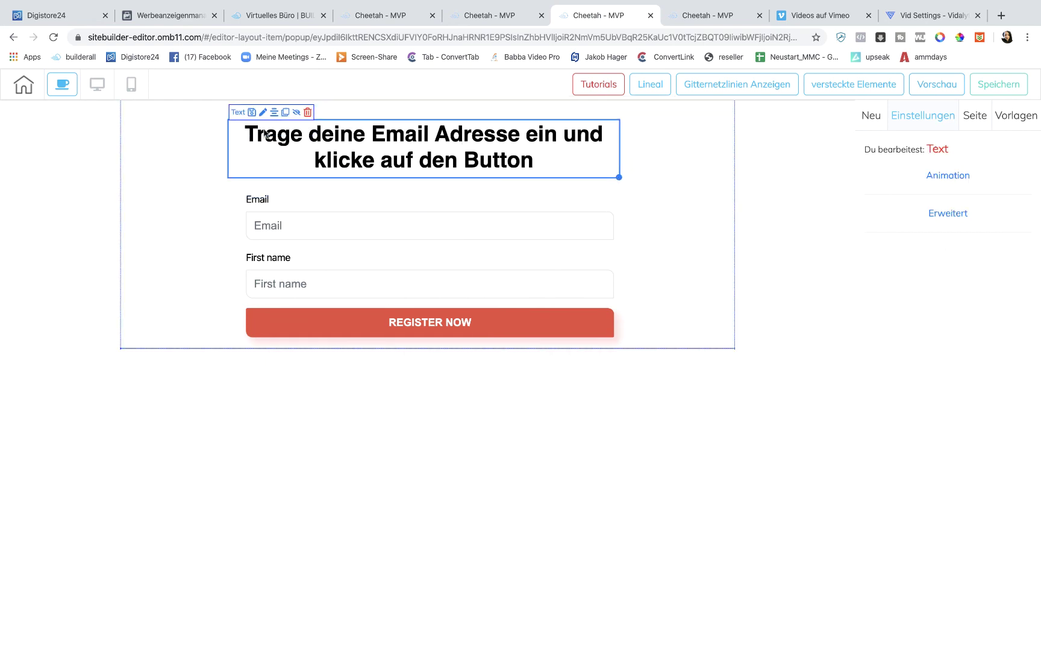
Change the sign-up form's button text to "JETZT PLATZ SICHERN!"
{"action": "left_click", "coordinate": [432, 288]}
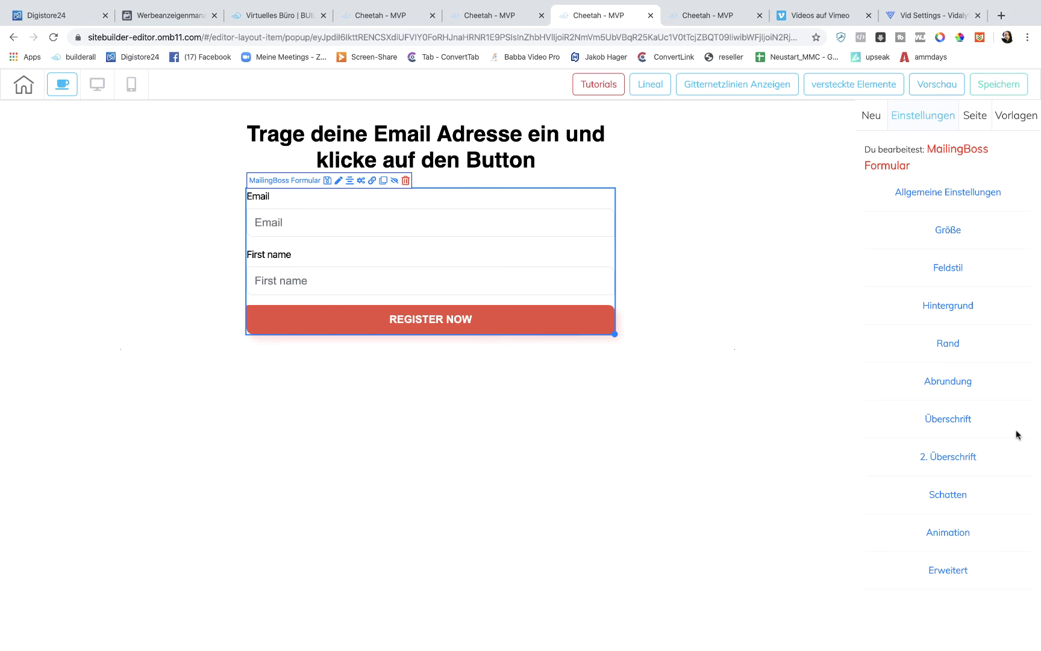
{"action": "left_click", "coordinate": [959, 422]}
{"action": "left_click_drag", "start_coordinate": [984, 474], "coordinate": [862, 470]}
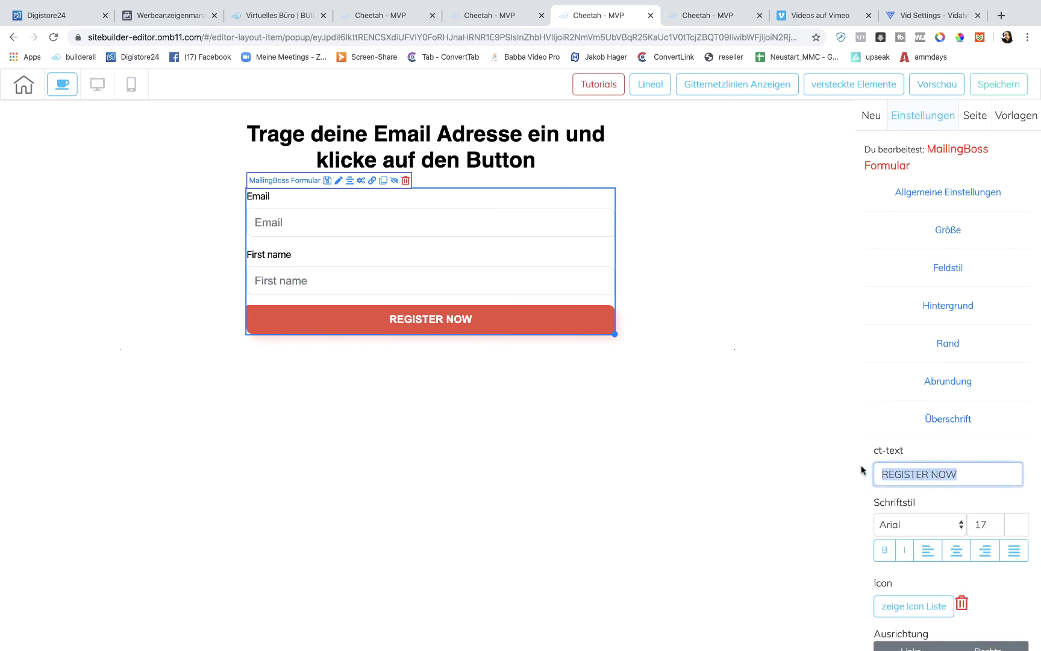
{"action": "key", "text": "BackSpace"}
{"action": "type", "text": "JWETZ"}
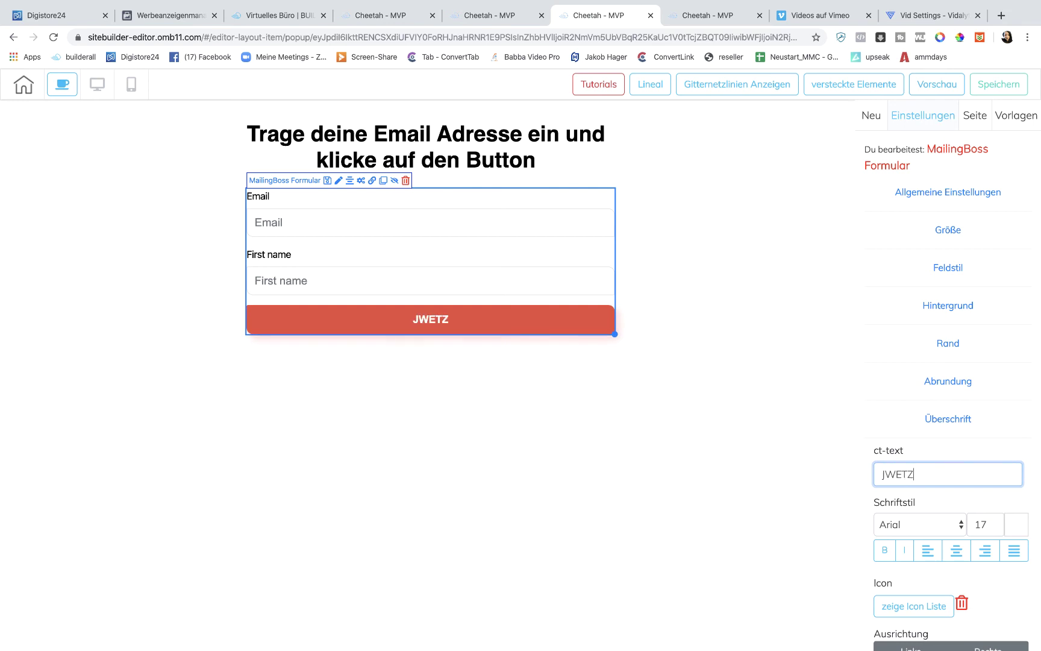
{"action": "key", "text": "BackSpace"}
{"action": "key", "text": "BackSpace"}
{"action": "key", "text": "BackSpace"}
{"action": "key", "text": "BackSpace"}
{"action": "type", "text": "EW"}
{"action": "key", "text": "BackSpace"}
{"action": "type", "text": "TZT PLATZ"}
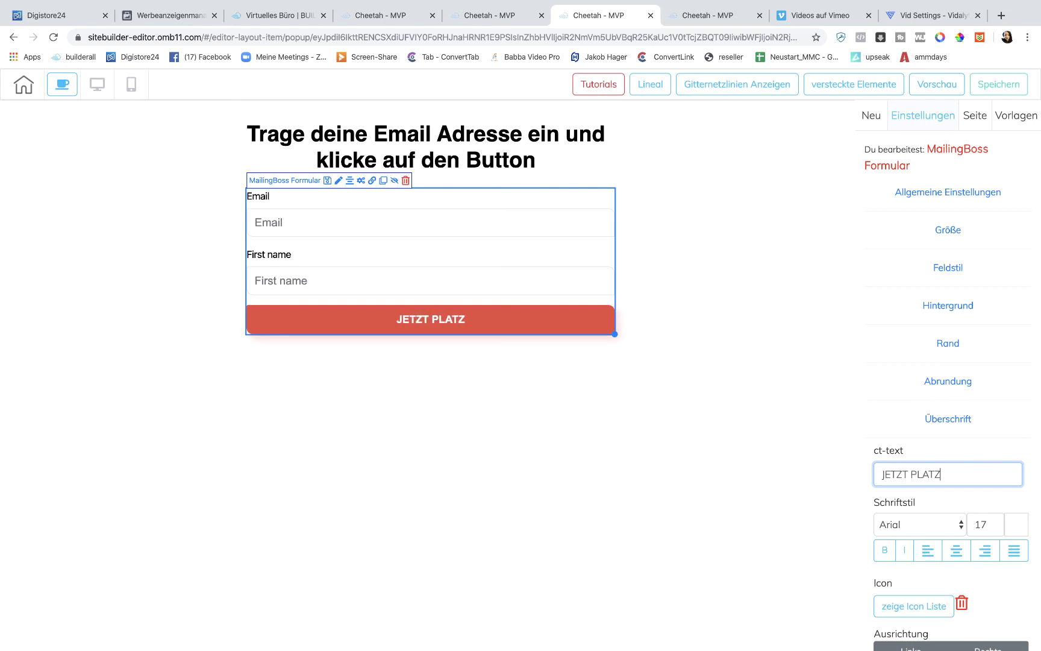
{"action": "type", "text": " SICHER"}
{"action": "key", "text": "BackSpace"}
{"action": "key", "text": "BackSpace"}
{"action": "key", "text": "BackSpace"}
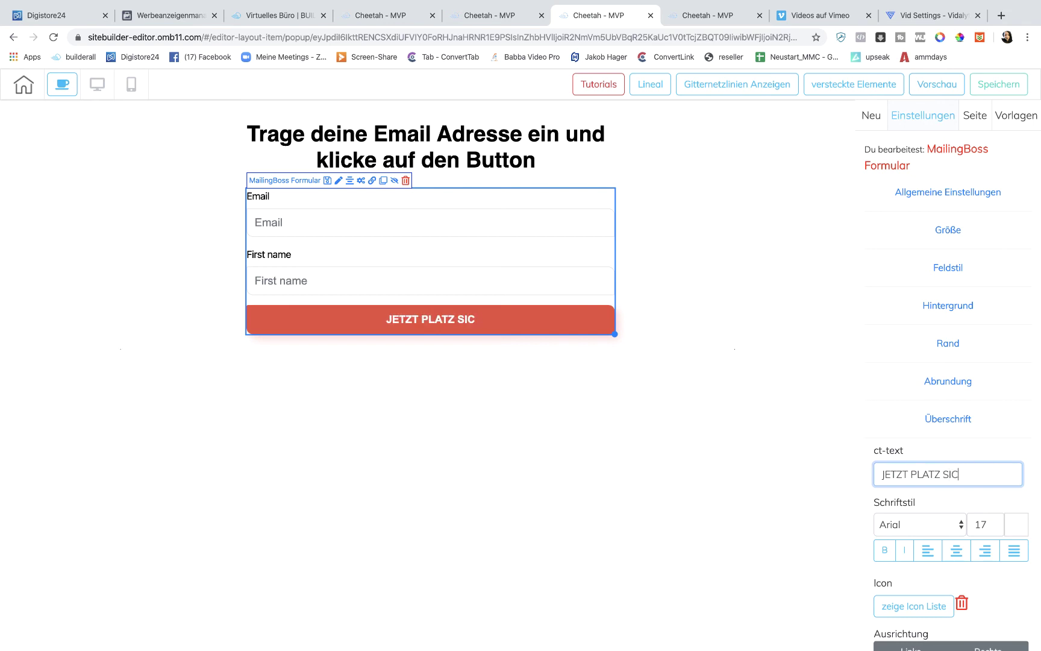
{"action": "type", "text": "HERN!"}
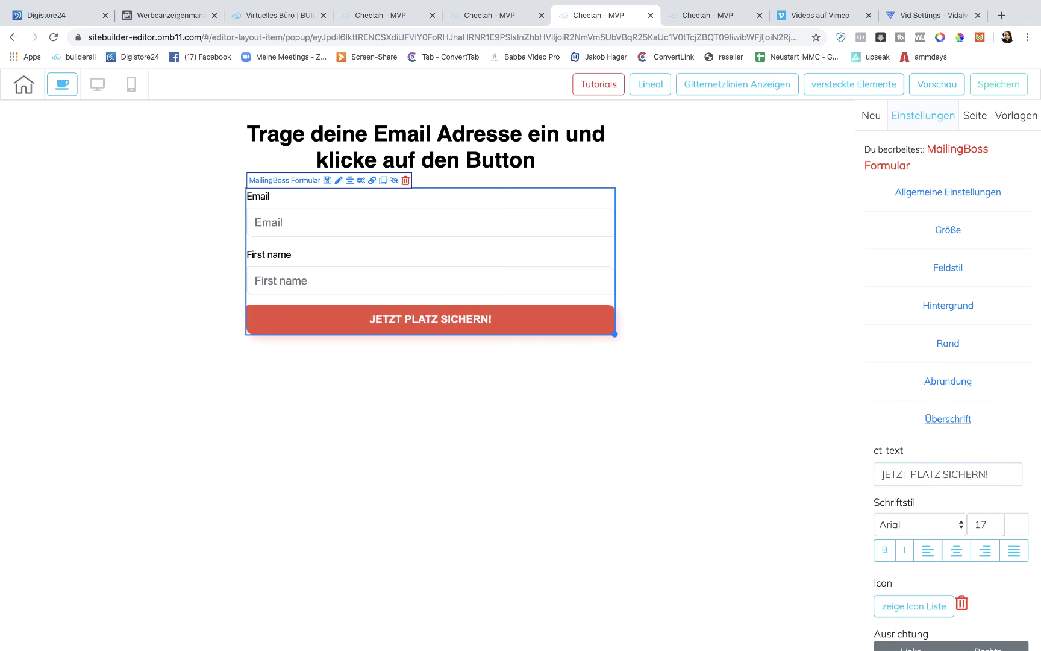
Enlarge the form button's text to font size 27 and save the popup
{"action": "left_click", "coordinate": [993, 524]}
{"action": "key", "text": "Up"}
{"action": "key", "text": "Up"}
{"action": "key", "text": "Up"}
{"action": "key", "text": "Up"}
{"action": "key", "text": "Up"}
{"action": "key", "text": "Up"}
{"action": "key", "text": "Up"}
{"action": "key", "text": "Up"}
{"action": "key", "text": "Up"}
{"action": "key", "text": "Up"}
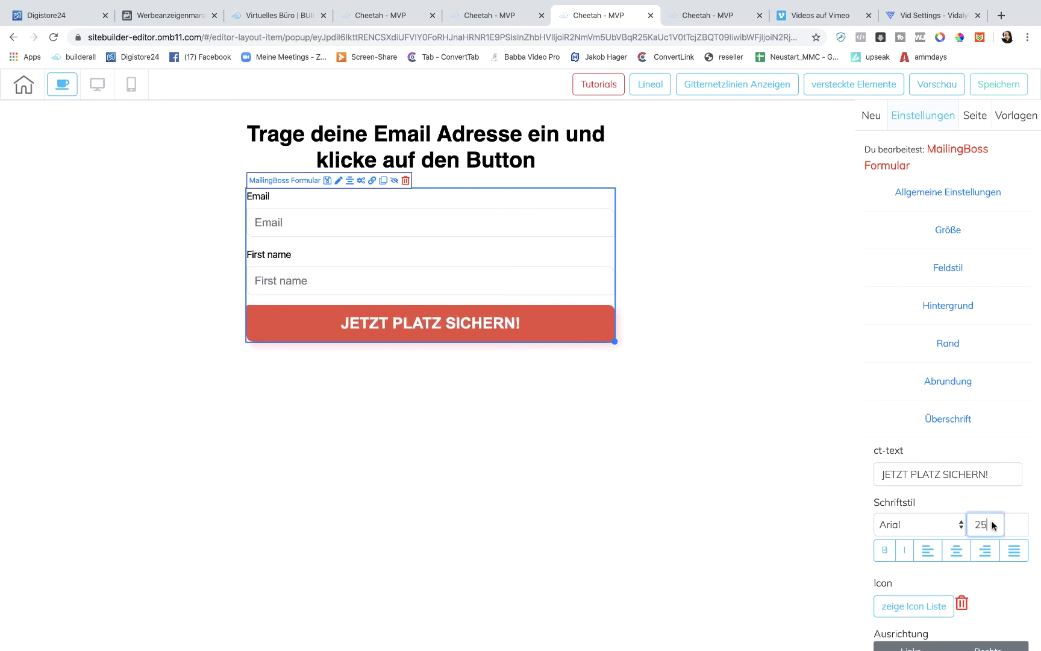
{"action": "left_click", "coordinate": [997, 84]}
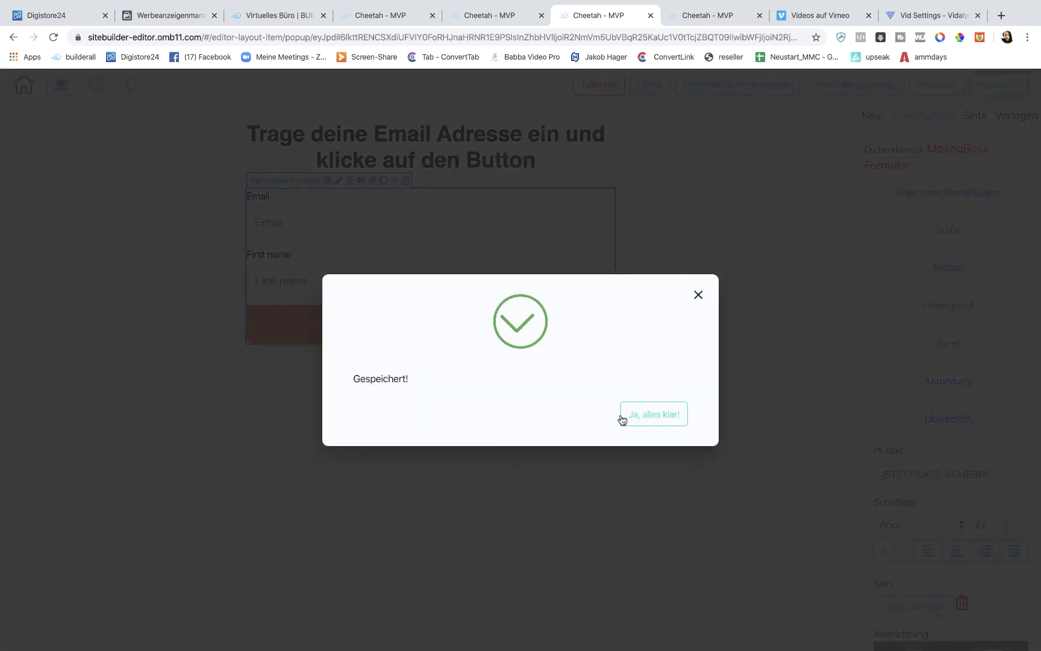
{"action": "left_click", "coordinate": [639, 419]}
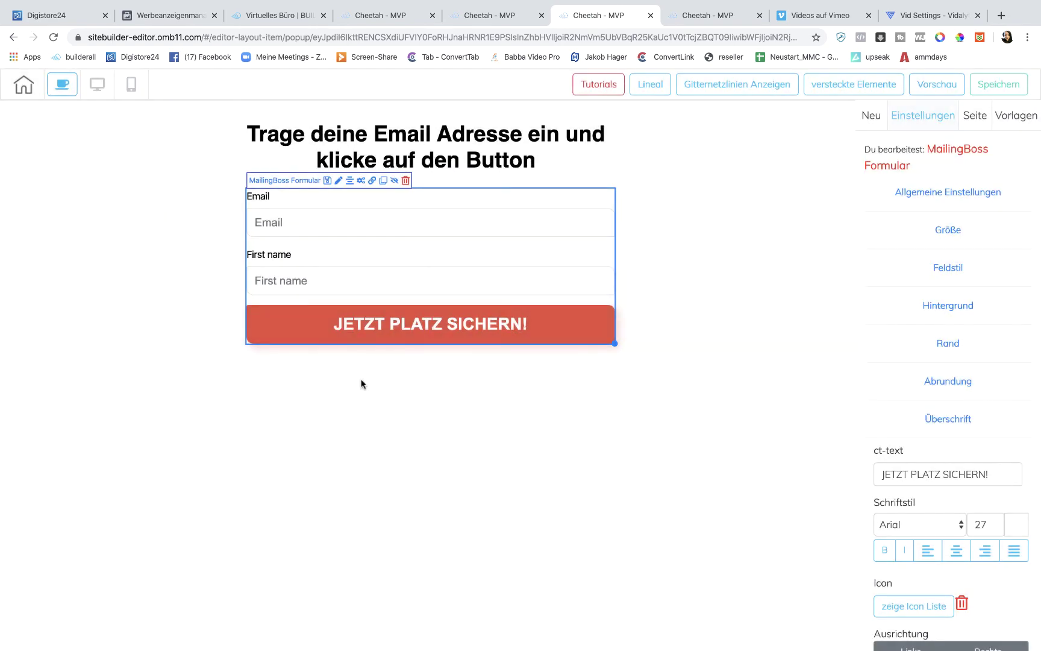
Check the sign-up form and its button in the mobile view, then return to the desktop view
{"action": "left_click", "coordinate": [131, 83]}
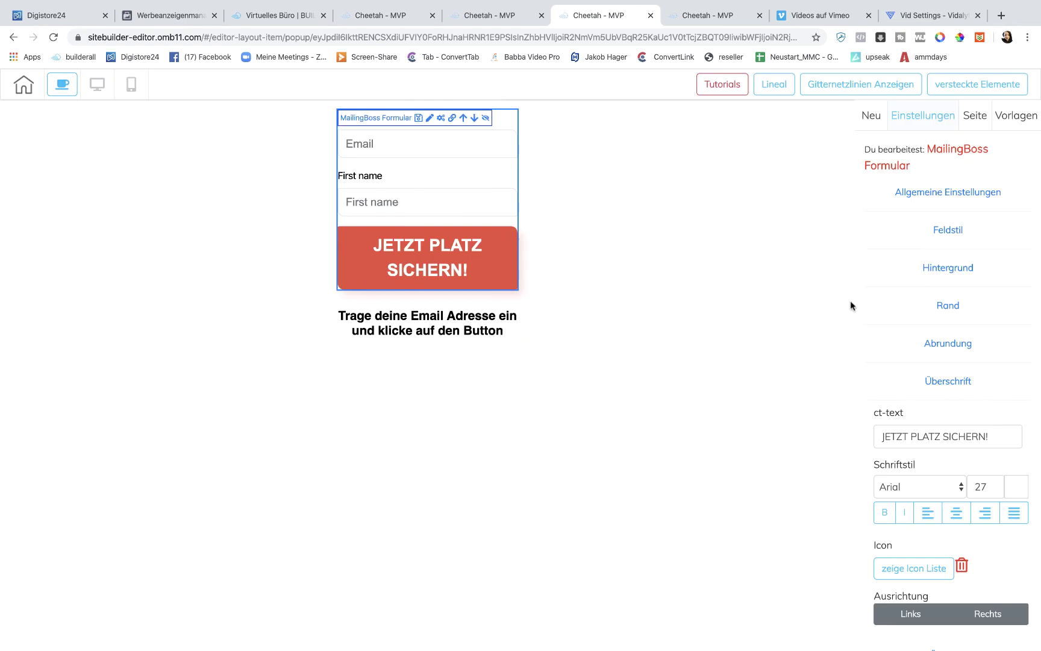
{"action": "scroll", "coordinate": [883, 388], "scroll_direction": "down", "scroll_amount": 2}
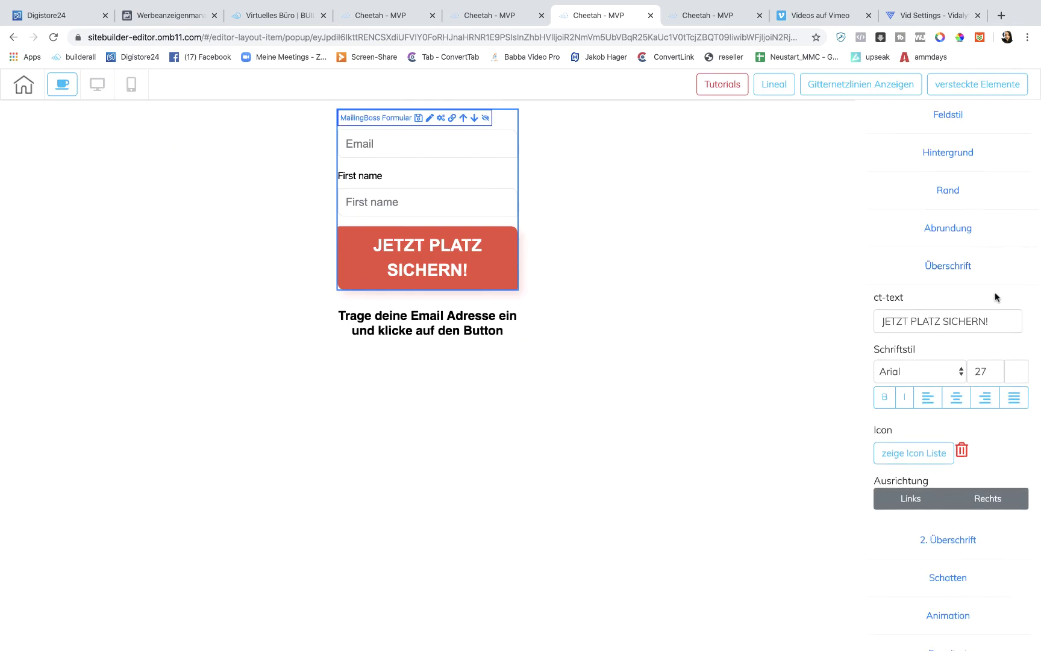
{"action": "left_click", "coordinate": [958, 266]}
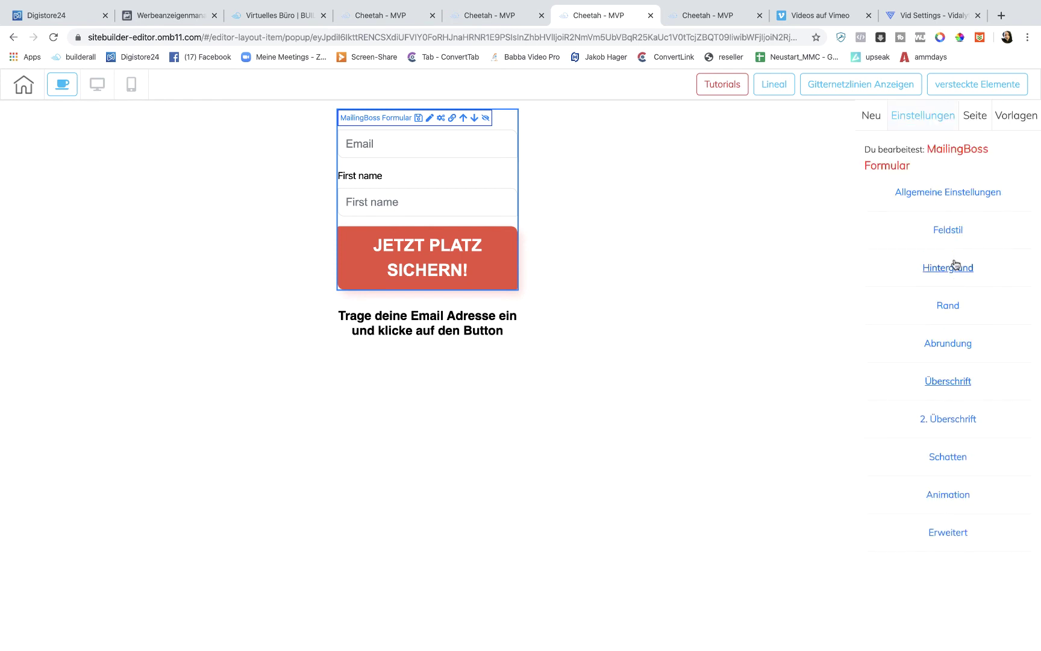
{"action": "left_click", "coordinate": [99, 91]}
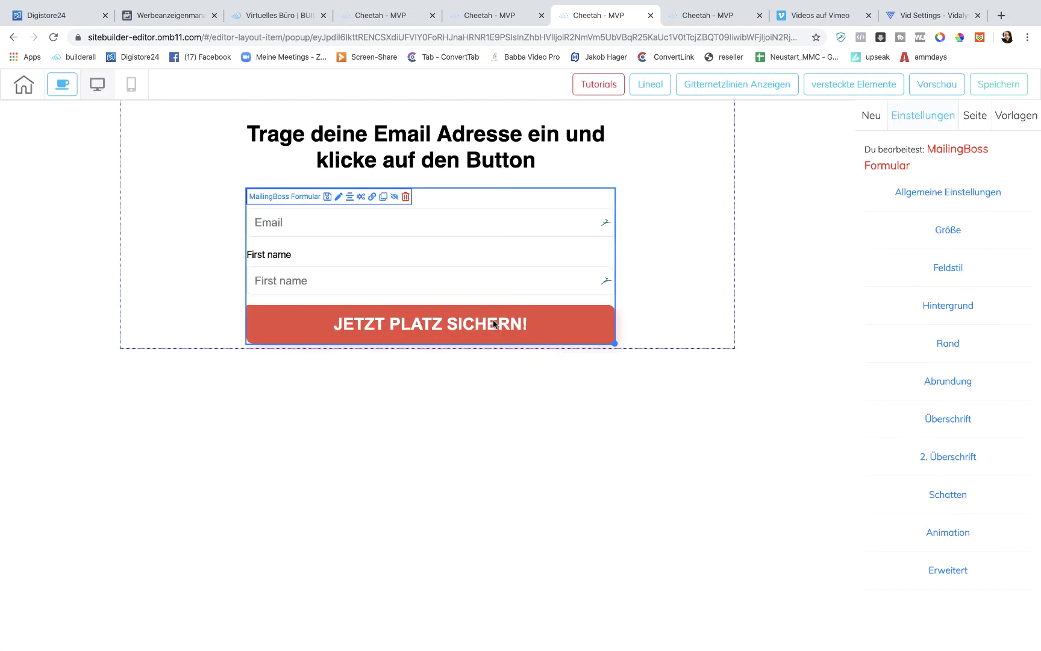
Set the font size of the sign-up form's button text to 17
{"action": "left_click", "coordinate": [958, 419]}
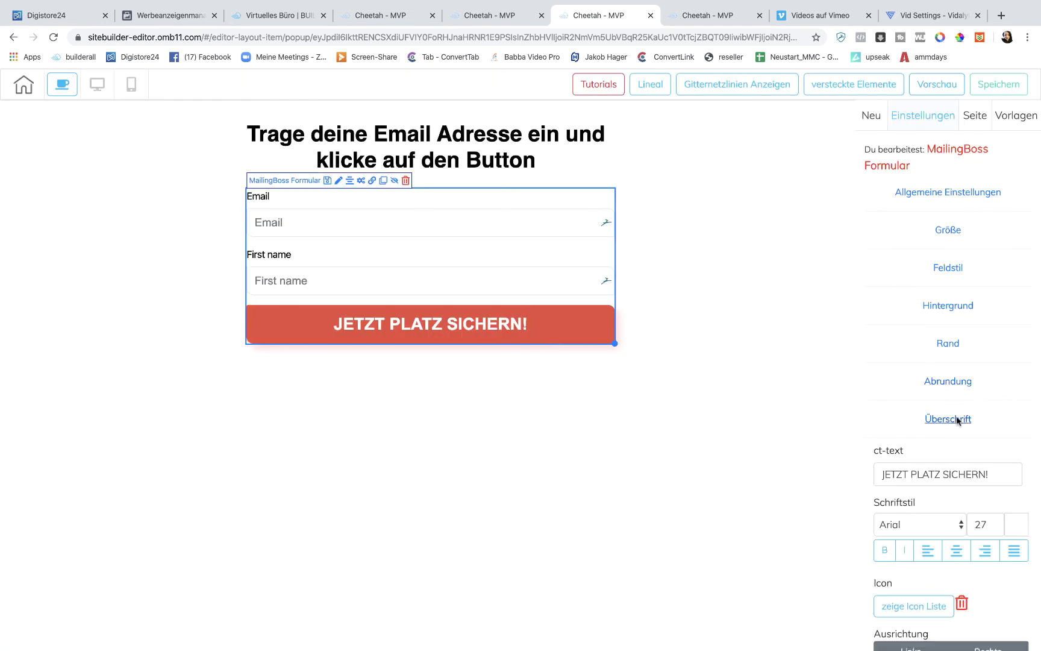
{"action": "left_click_drag", "start_coordinate": [994, 530], "coordinate": [995, 529]}
{"action": "left_click", "coordinate": [994, 529]}
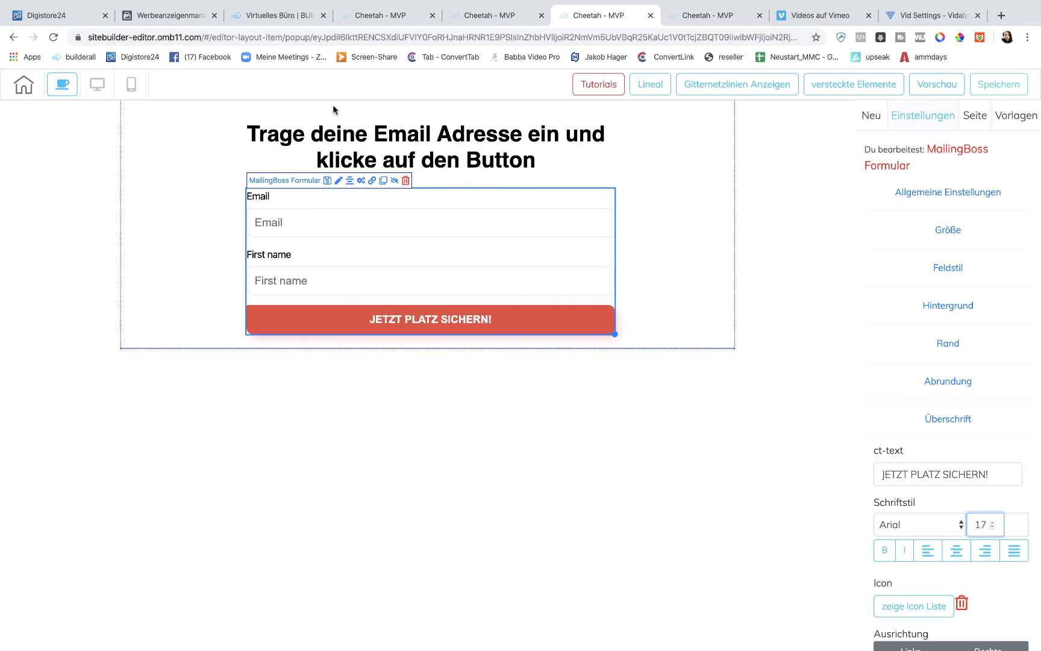
Place the heading above the sign-up form in the mobile layout, return to the desktop view and save the popup
{"action": "left_click", "coordinate": [126, 88]}
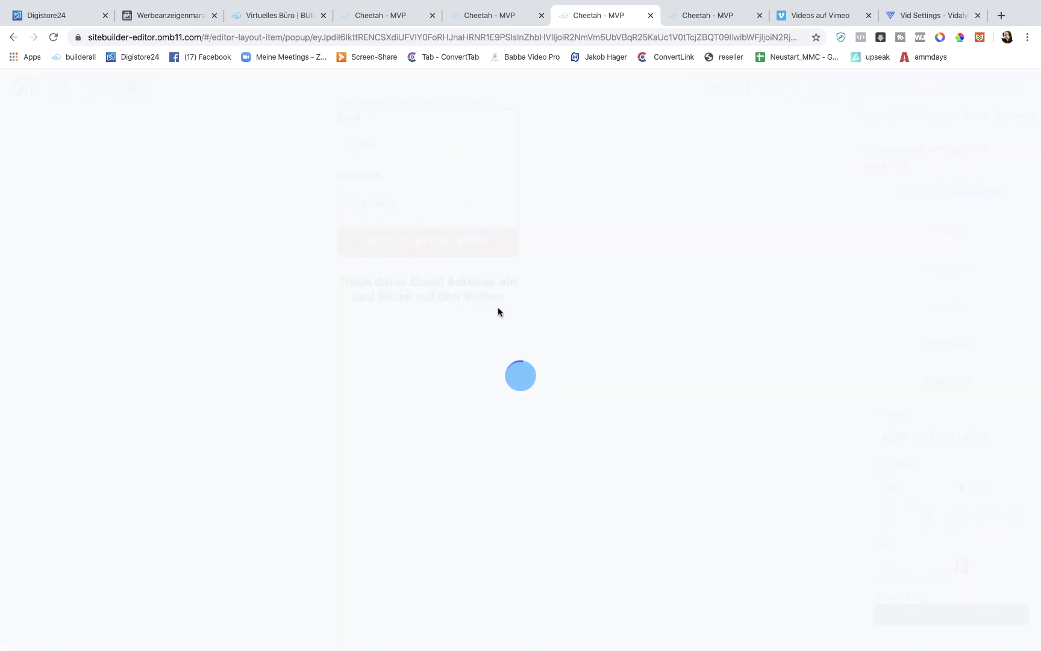
{"action": "left_click", "coordinate": [449, 281]}
{"action": "left_click", "coordinate": [383, 267]}
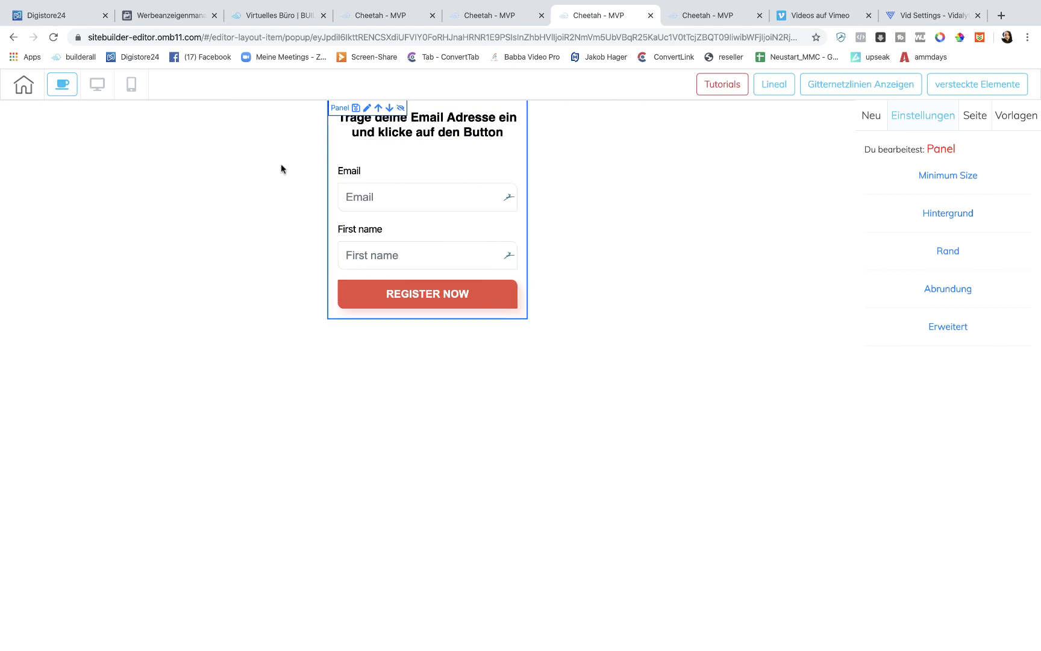
{"action": "left_click", "coordinate": [97, 86]}
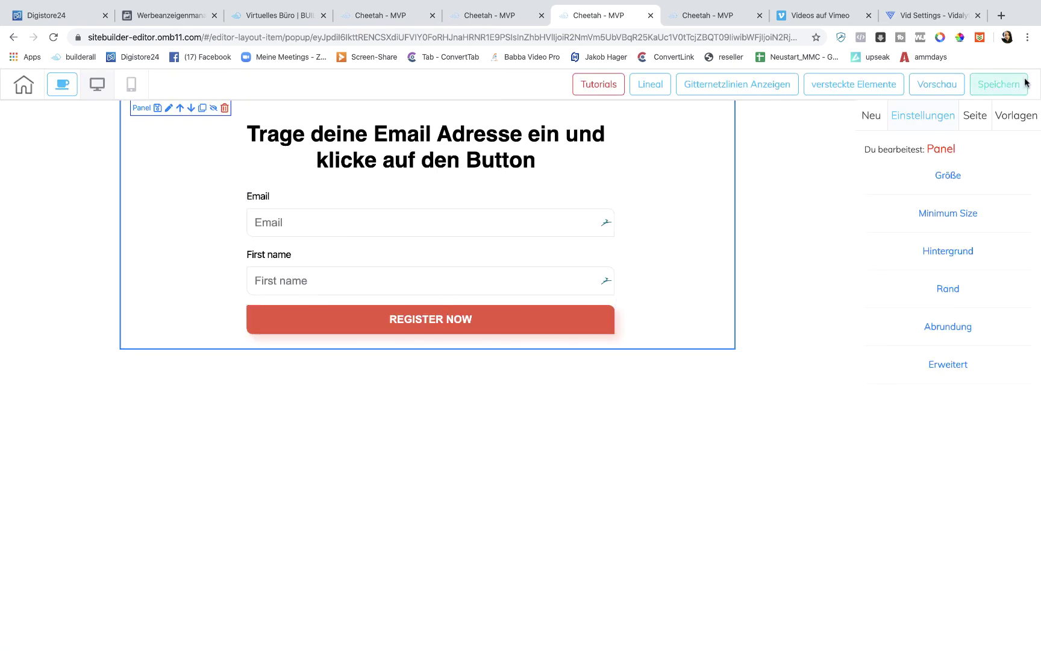
{"action": "left_click", "coordinate": [1014, 91]}
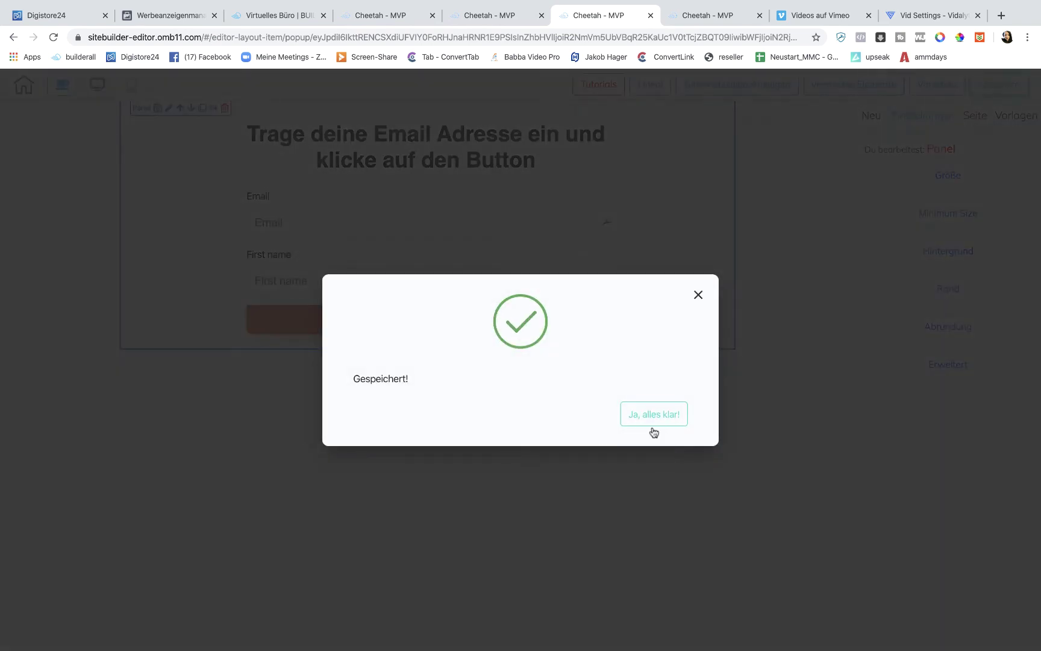
{"action": "left_click", "coordinate": [652, 426]}
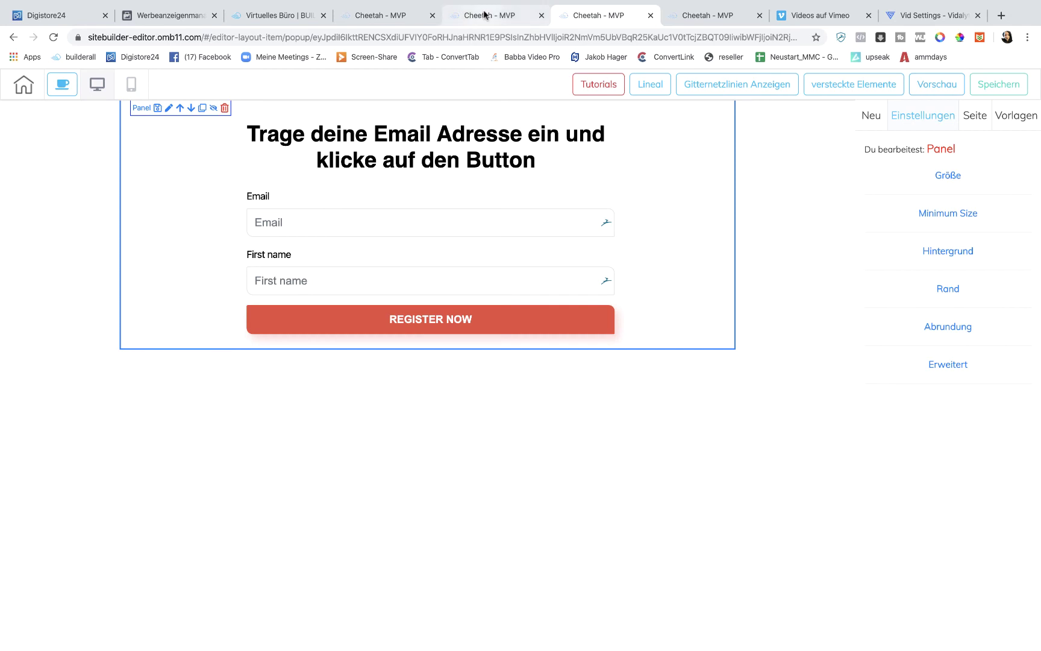
Open the Home page of the "Bewerbung von Produkten" site for editing
{"action": "left_click", "coordinate": [485, 13]}
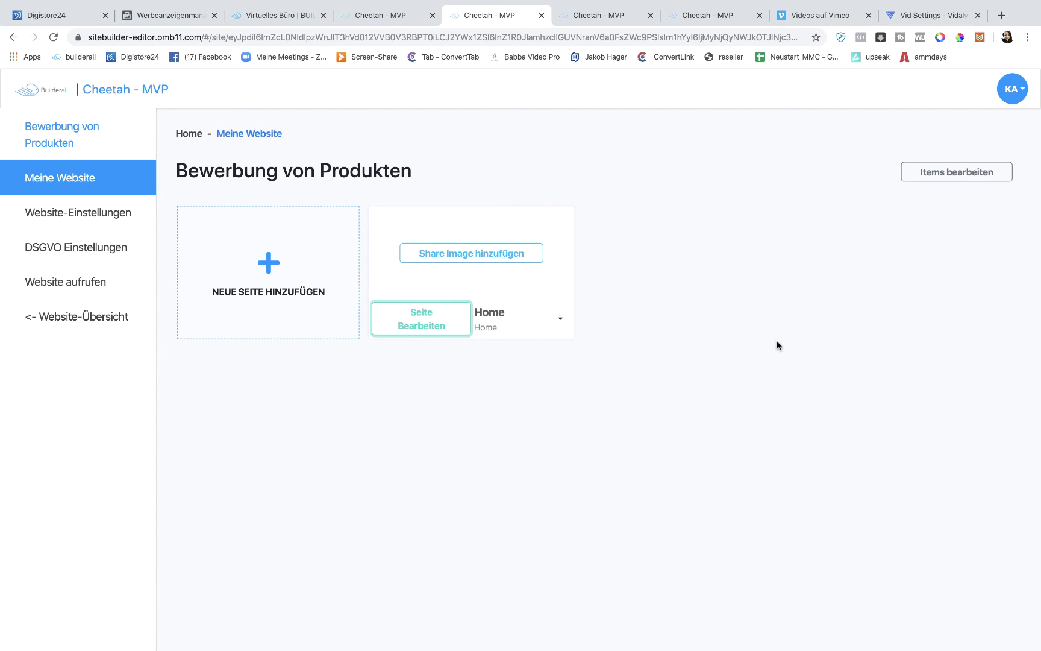
{"action": "left_click", "coordinate": [429, 327]}
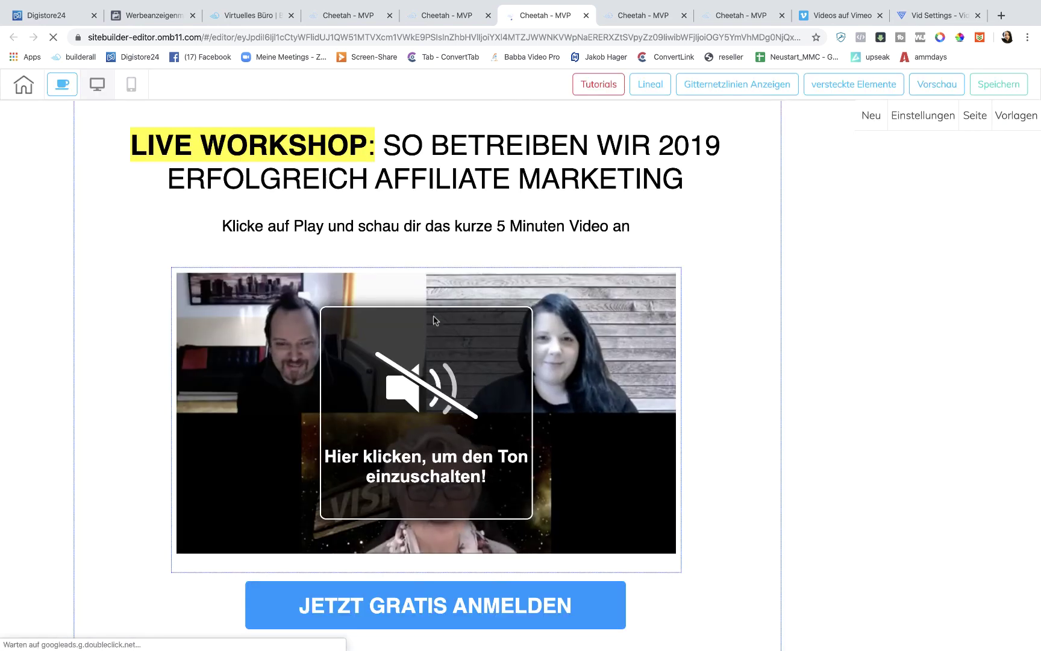
{"action": "scroll", "coordinate": [727, 245], "scroll_direction": "down", "scroll_amount": 1}
Link the "JETZT GRATIS ANMELDEN" button to the "Bewewerbung" popup, then save and publish the page
{"action": "left_click", "coordinate": [493, 559]}
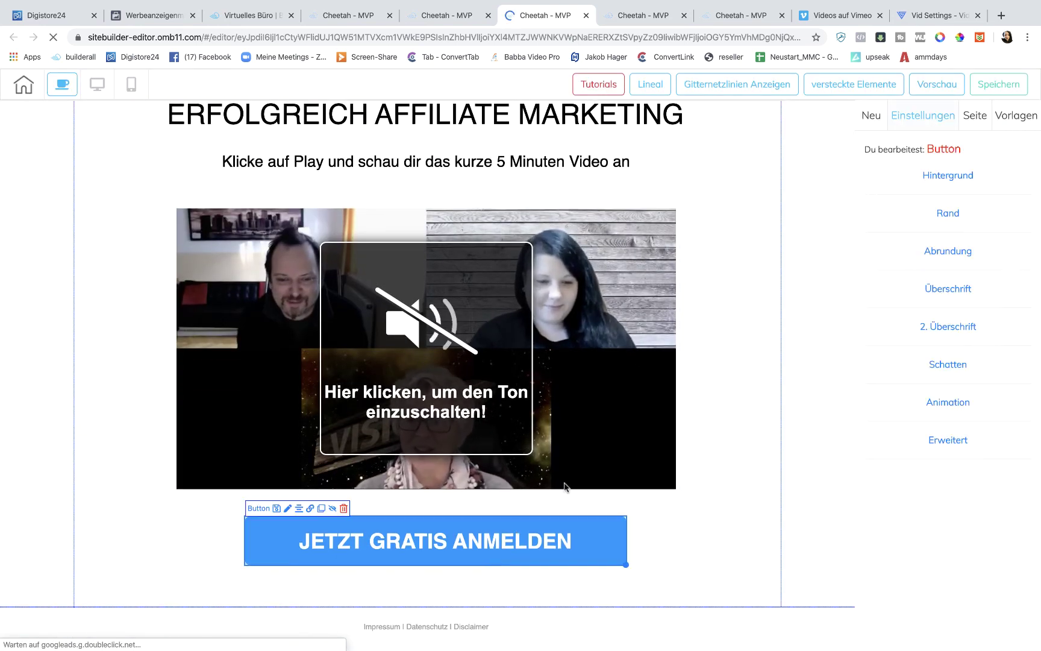
{"action": "left_click", "coordinate": [310, 509]}
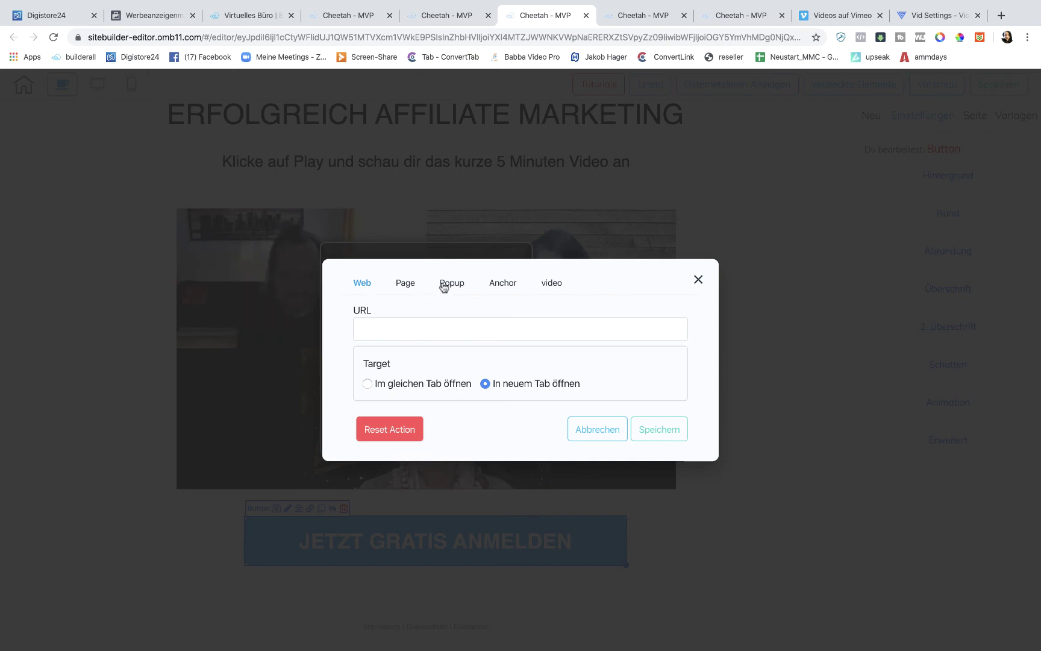
{"action": "left_click", "coordinate": [460, 284]}
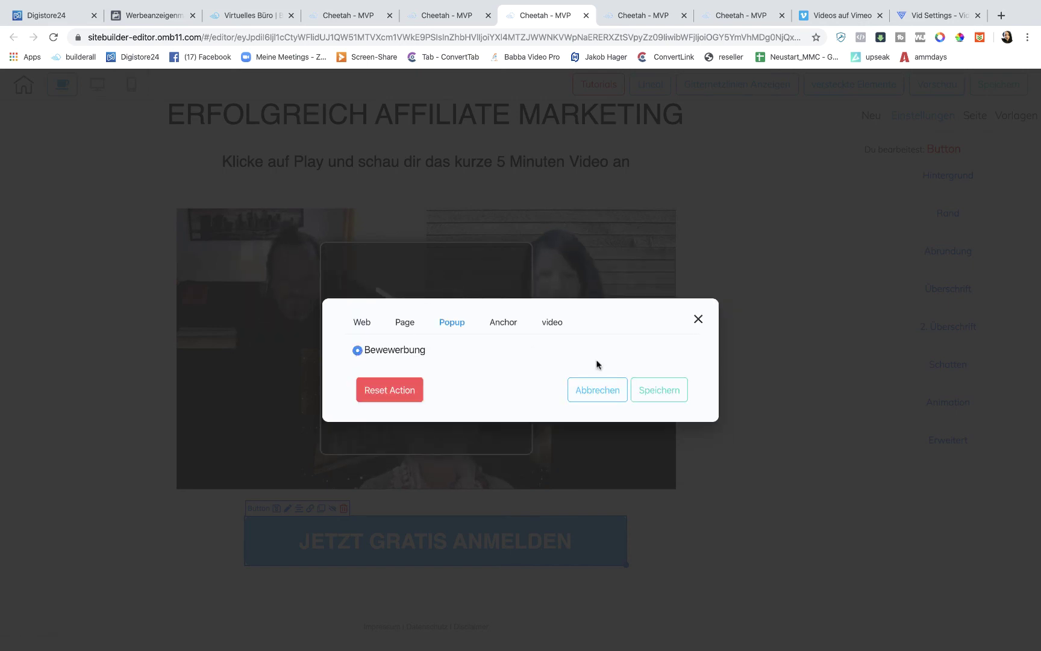
{"action": "left_click", "coordinate": [654, 390]}
{"action": "left_click", "coordinate": [1016, 86]}
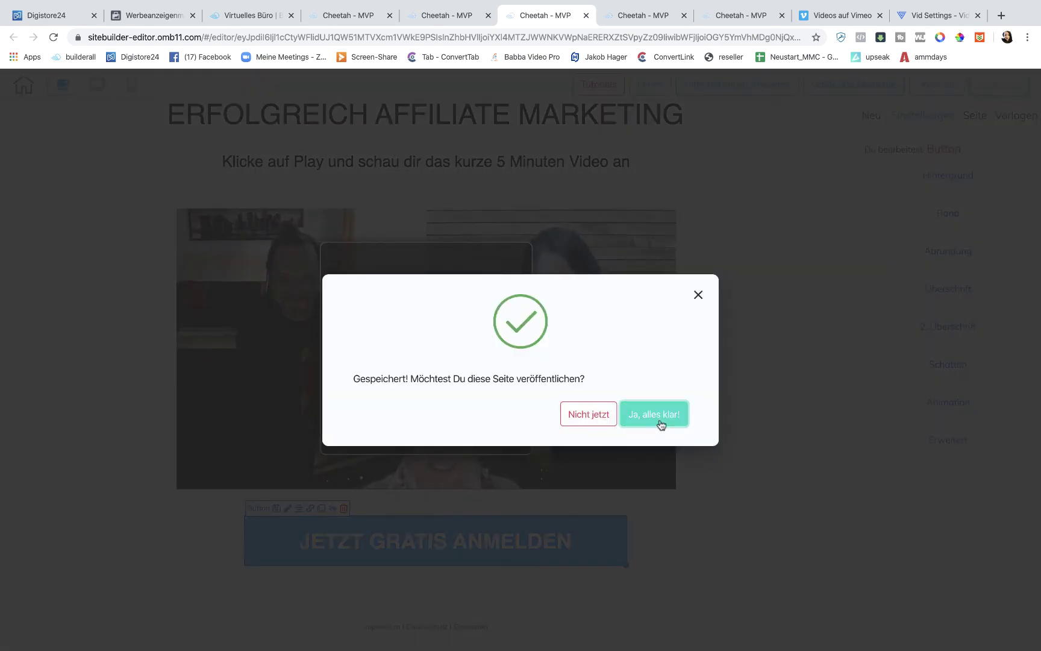
{"action": "left_click", "coordinate": [661, 425]}
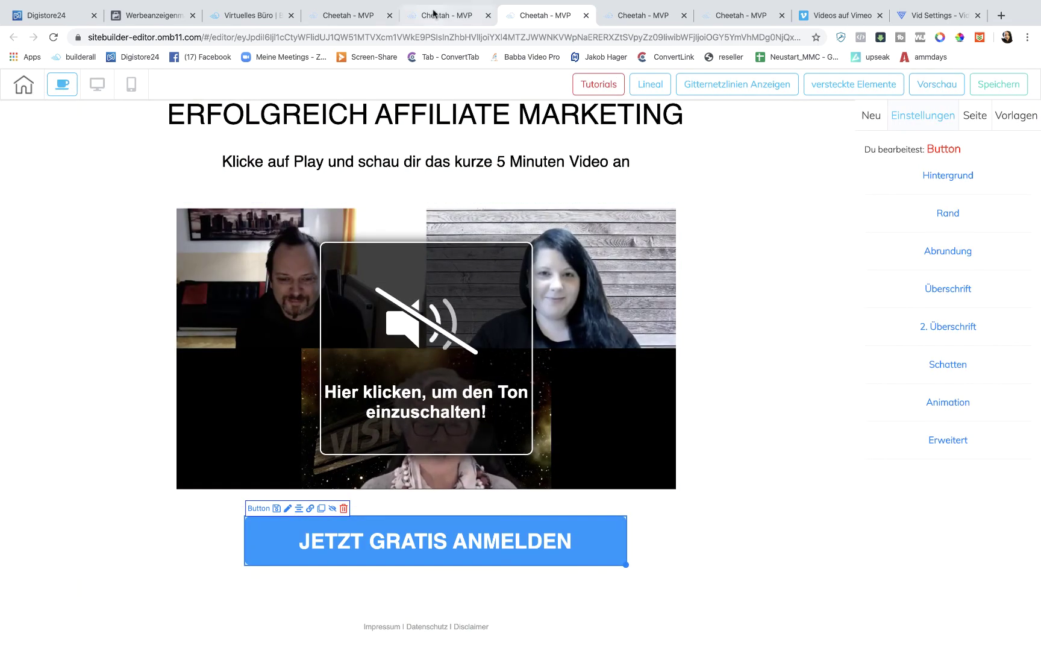
View the published Home page of "Bewerbung von Produkten" and check the popup behind its "JETZT GRATIS ANMELDEN" button
{"action": "left_click", "coordinate": [443, 17]}
{"action": "left_click", "coordinate": [559, 326]}
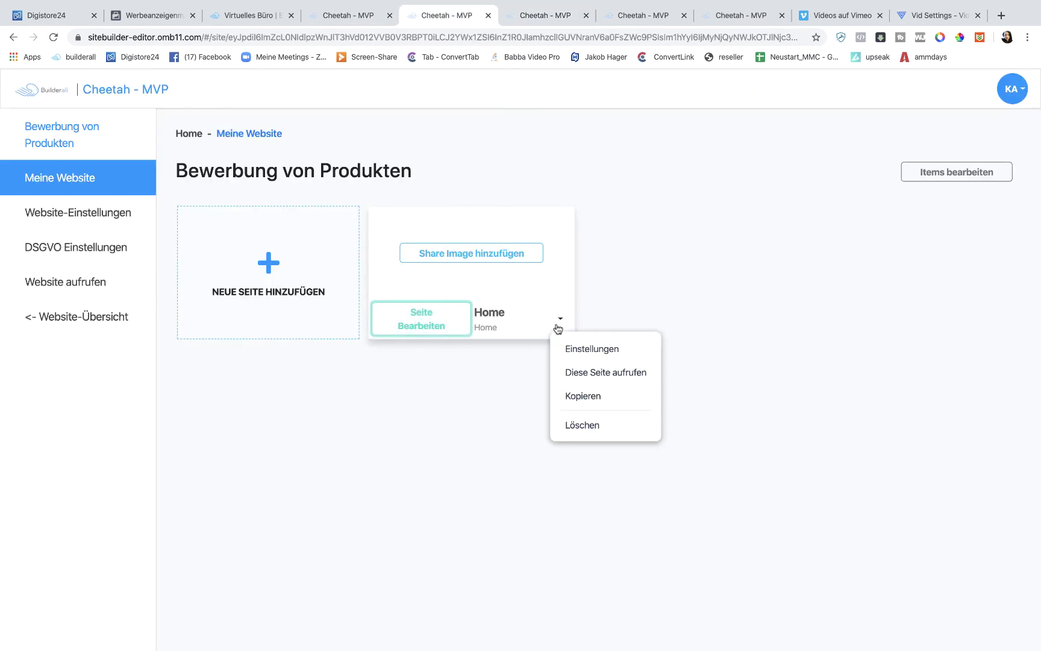
{"action": "left_click", "coordinate": [604, 374]}
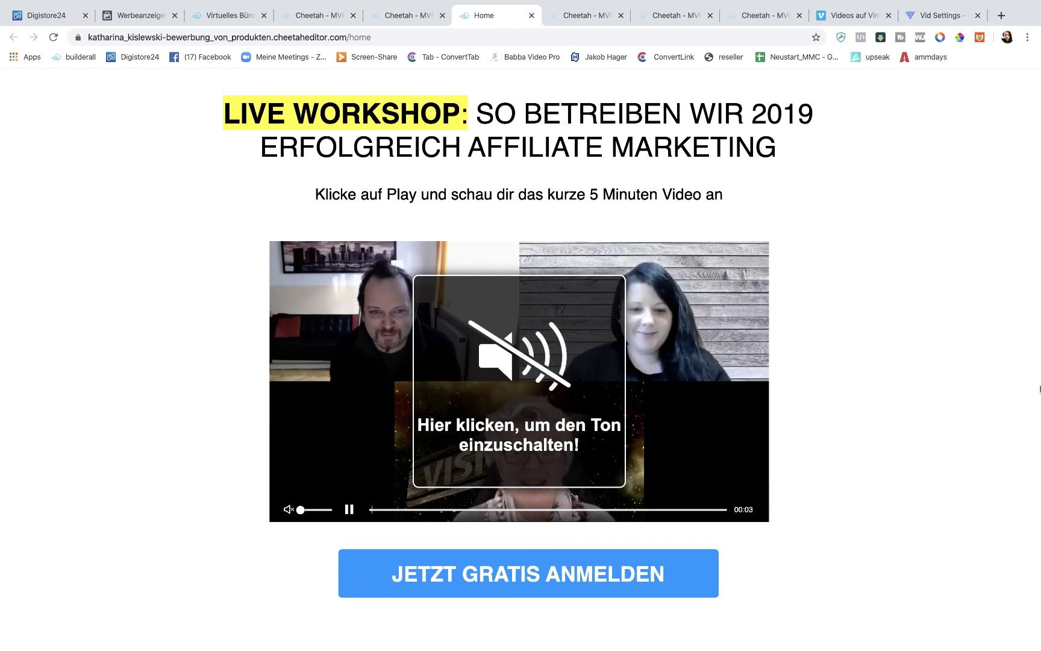
{"action": "scroll", "coordinate": [1040, 389], "scroll_direction": "down", "scroll_amount": 1}
{"action": "scroll", "coordinate": [1036, 392], "scroll_direction": "up", "scroll_amount": 1}
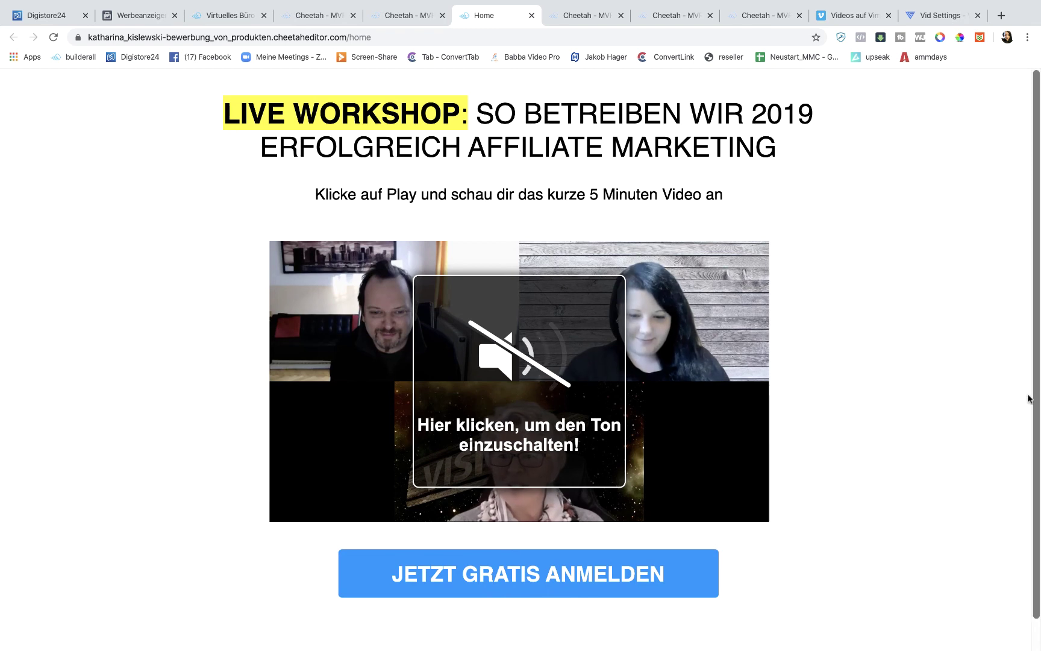
{"action": "left_click", "coordinate": [558, 592]}
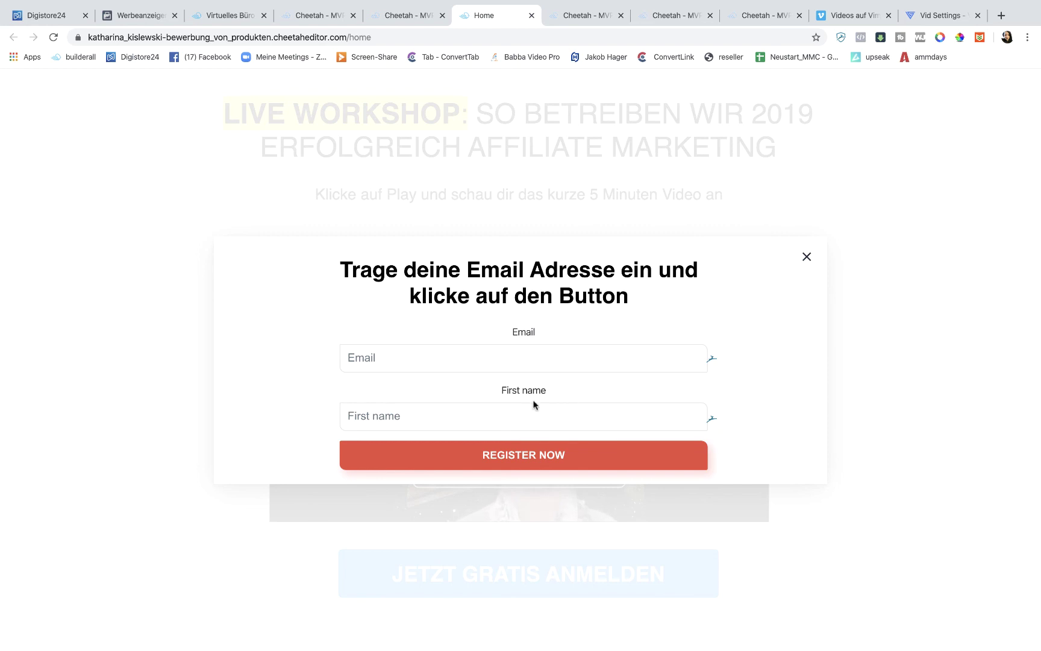
{"action": "left_click", "coordinate": [807, 257]}
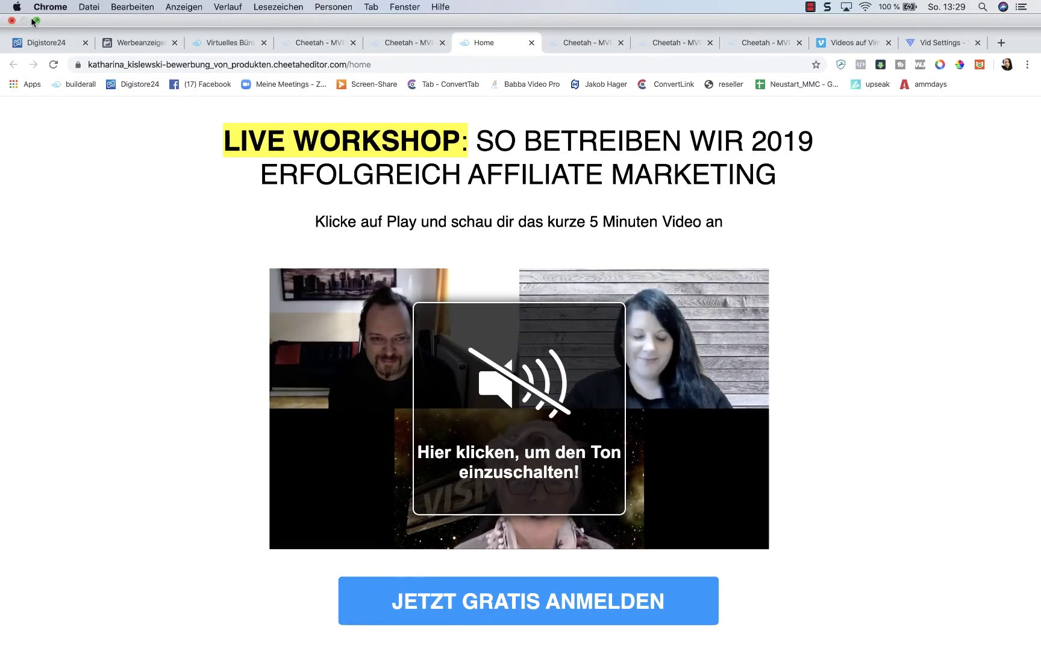
Check the published page's responsive layout by narrowing the browser window to phone width, then return it to full screen
{"action": "left_click", "coordinate": [36, 22]}
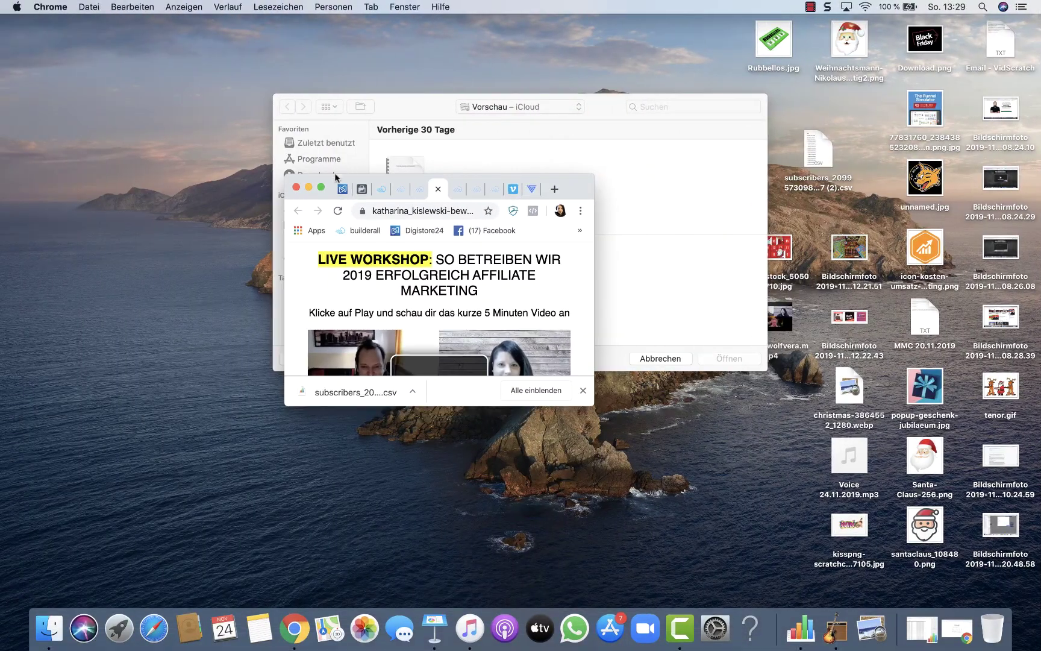
{"action": "left_click", "coordinate": [321, 187]}
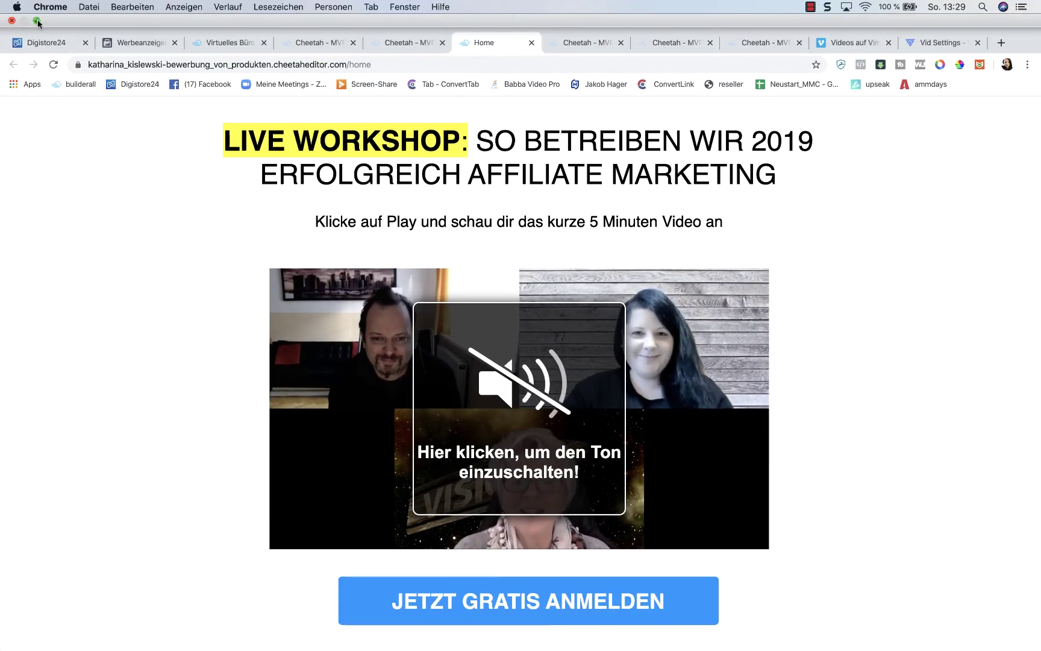
{"action": "left_click", "coordinate": [37, 21]}
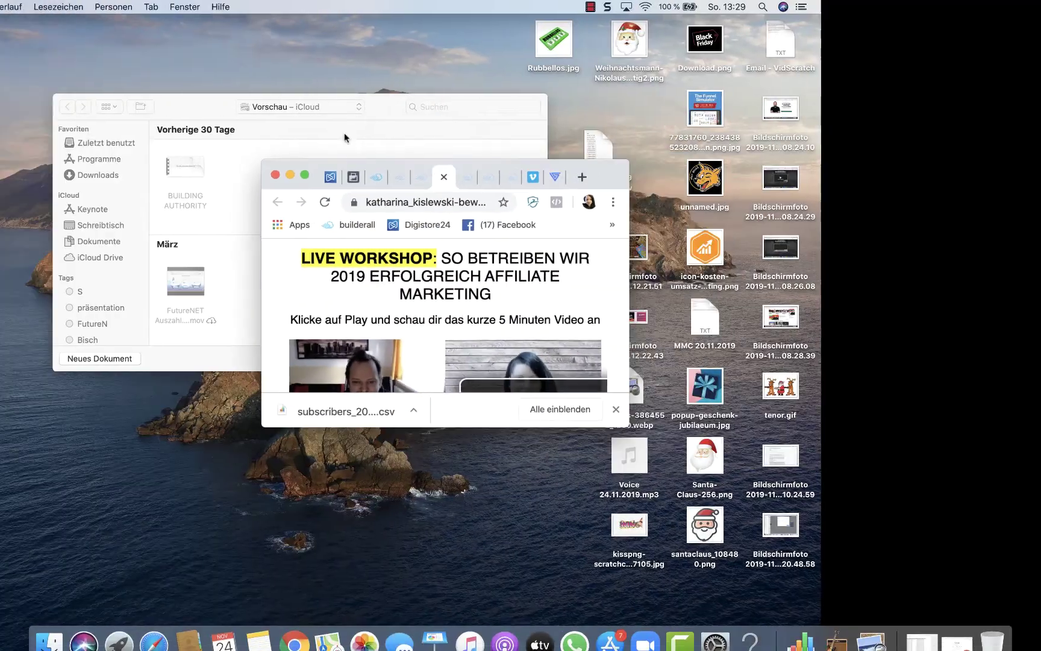
{"action": "left_click_drag", "start_coordinate": [579, 186], "coordinate": [337, 33]}
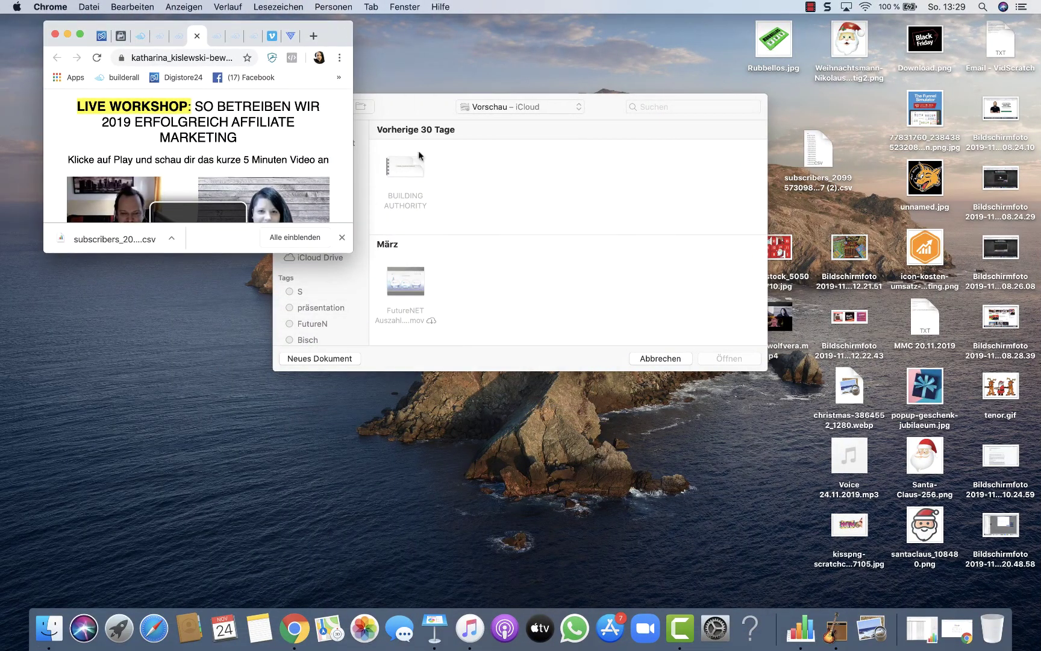
{"action": "left_click_drag", "start_coordinate": [348, 247], "coordinate": [1040, 569]}
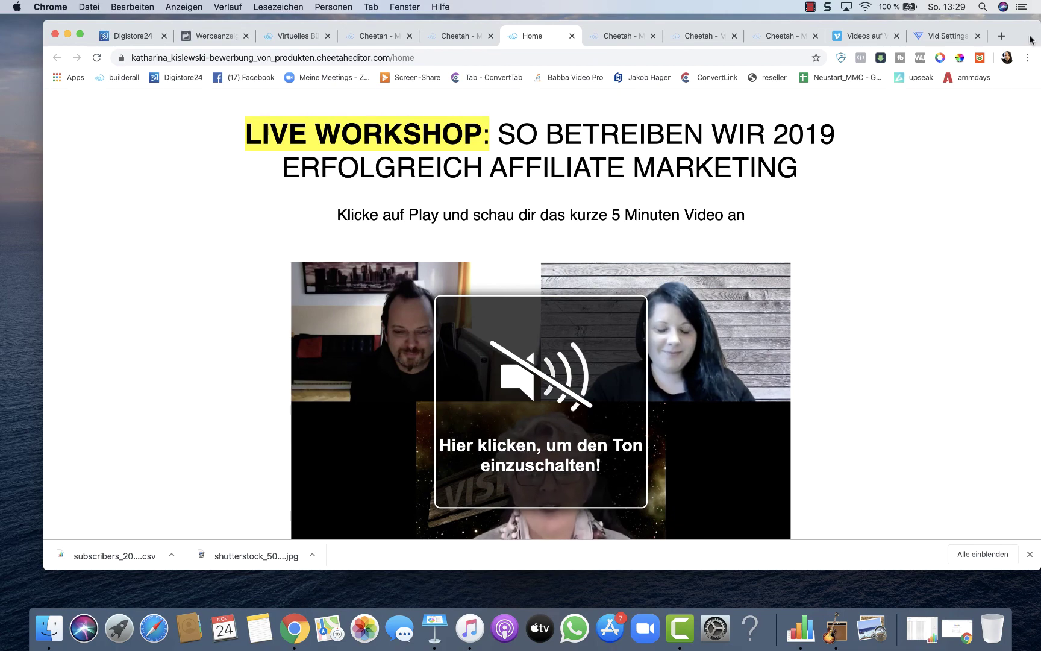
{"action": "left_click_drag", "start_coordinate": [1031, 40], "coordinate": [1009, 38]}
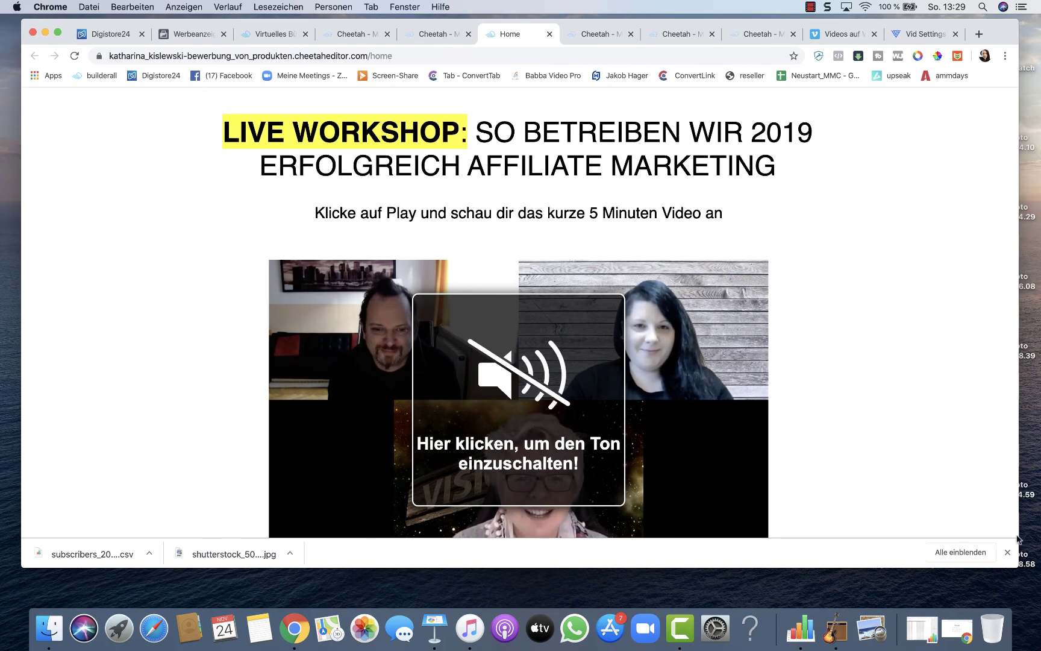
{"action": "left_click_drag", "start_coordinate": [1018, 523], "coordinate": [251, 489]}
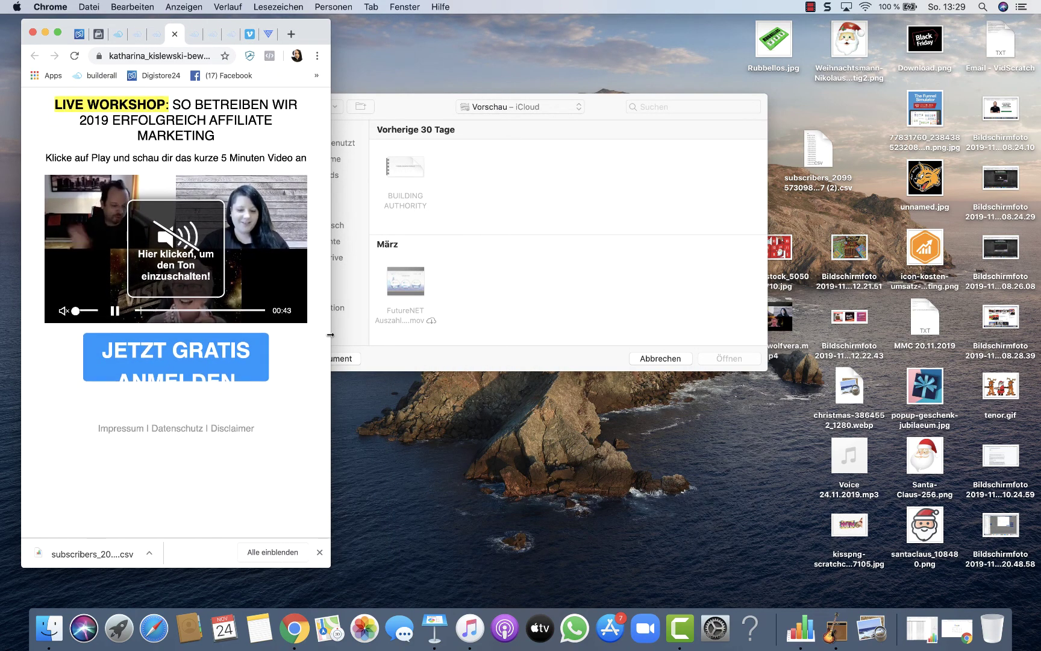
{"action": "left_click_drag", "start_coordinate": [331, 340], "coordinate": [495, 344]}
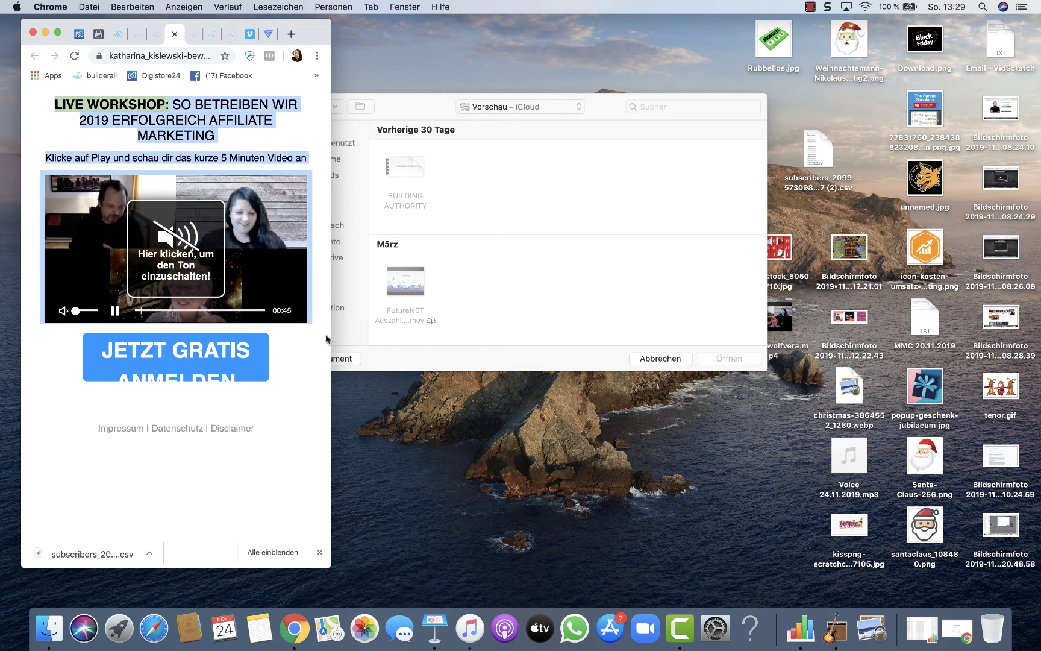
{"action": "left_click_drag", "start_coordinate": [331, 340], "coordinate": [1007, 347]}
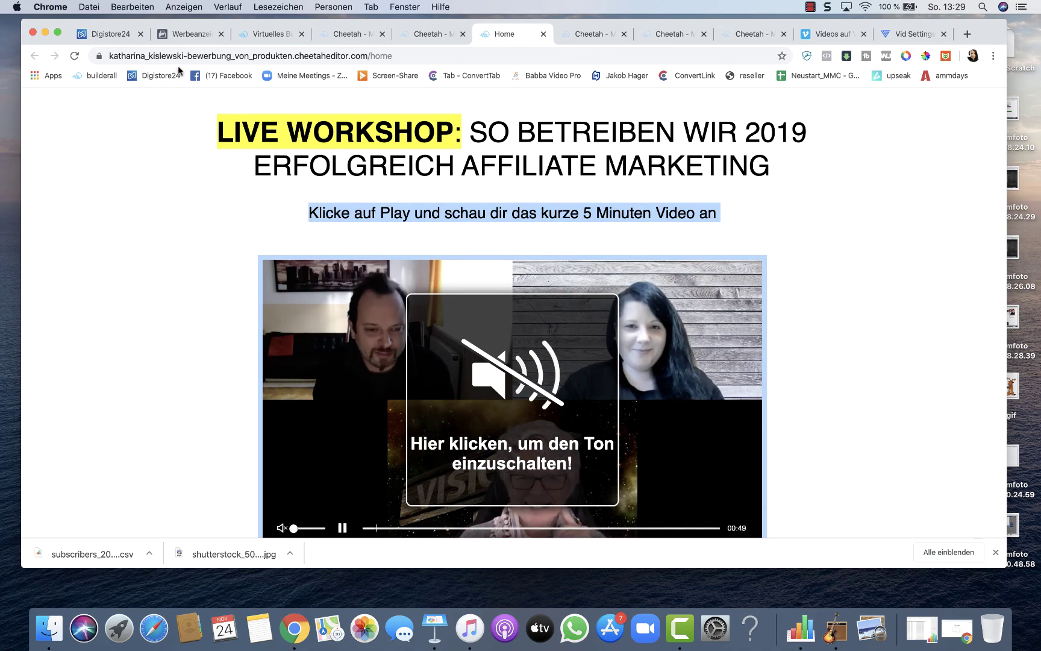
{"action": "left_click", "coordinate": [57, 32]}
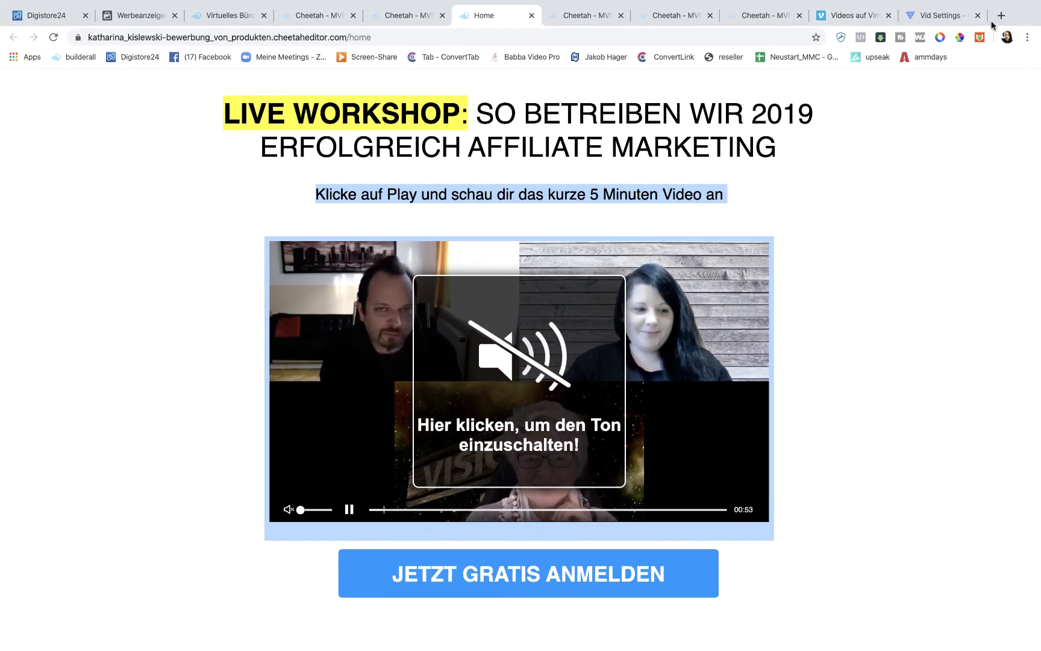
Test the published page's video with sound, pausing and resuming it, and dismiss the sign-up popup
{"action": "left_click", "coordinate": [892, 301]}
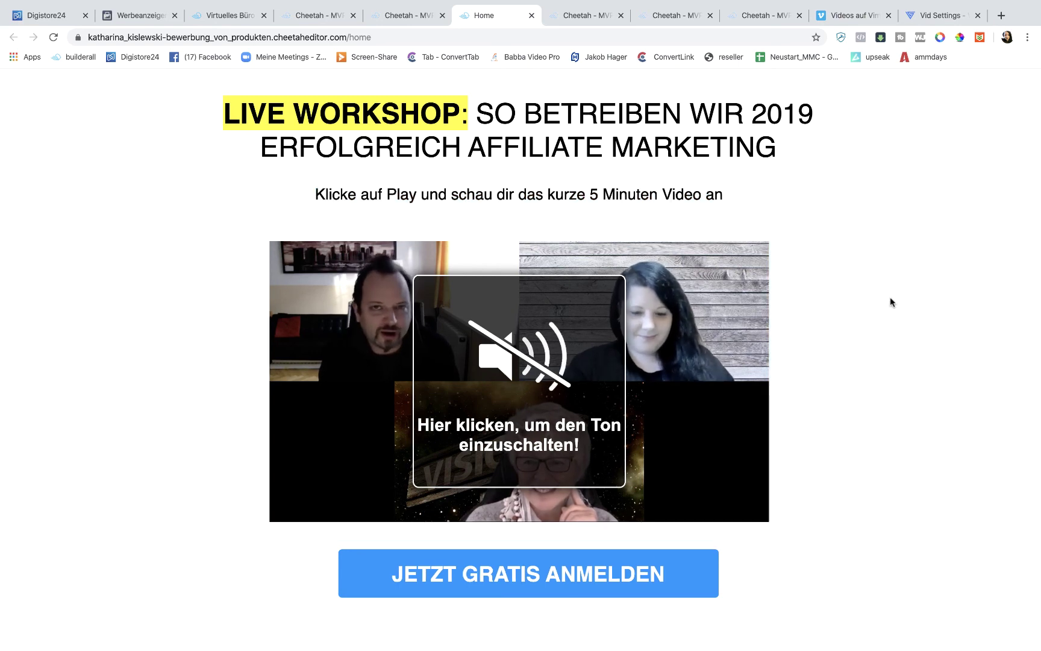
{"action": "scroll", "coordinate": [890, 296], "scroll_direction": "down", "scroll_amount": 1}
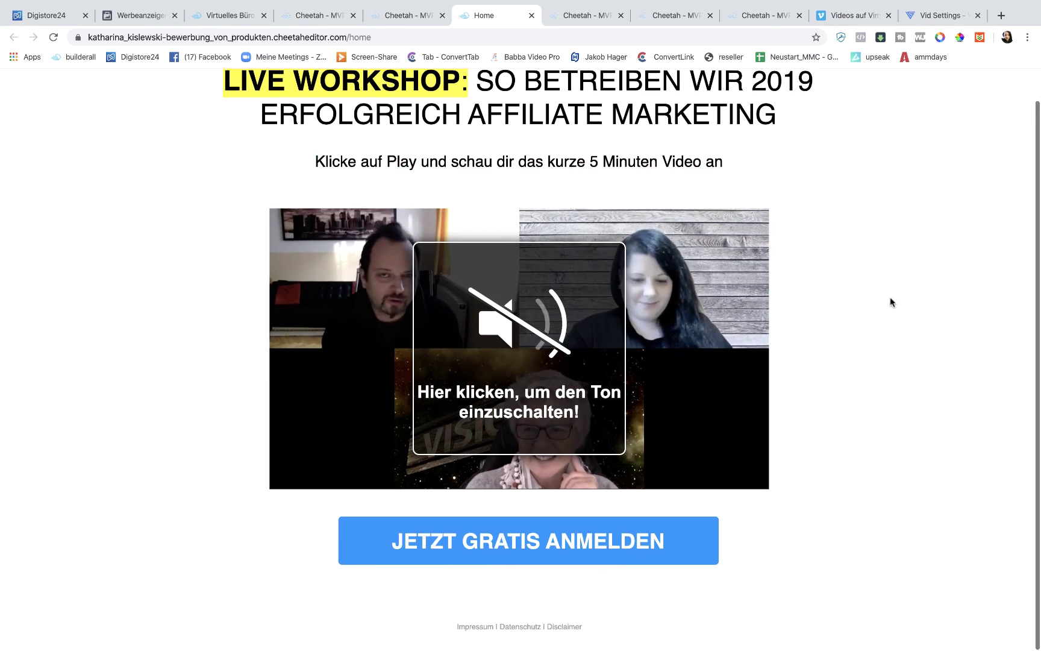
{"action": "left_click", "coordinate": [519, 396]}
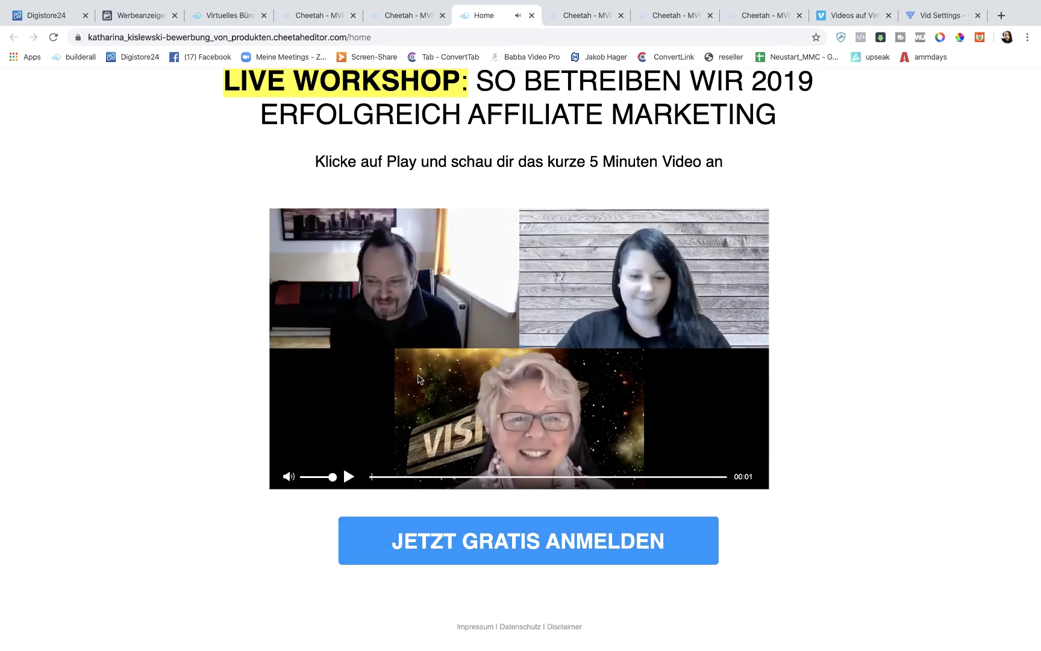
{"action": "left_click", "coordinate": [435, 381]}
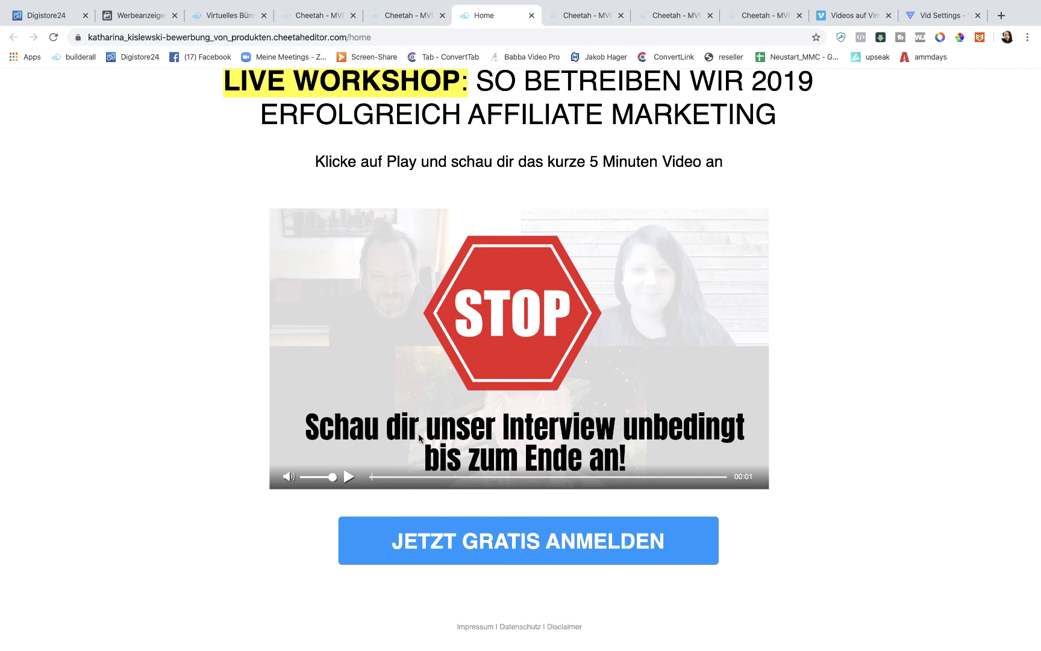
{"action": "left_click", "coordinate": [598, 326]}
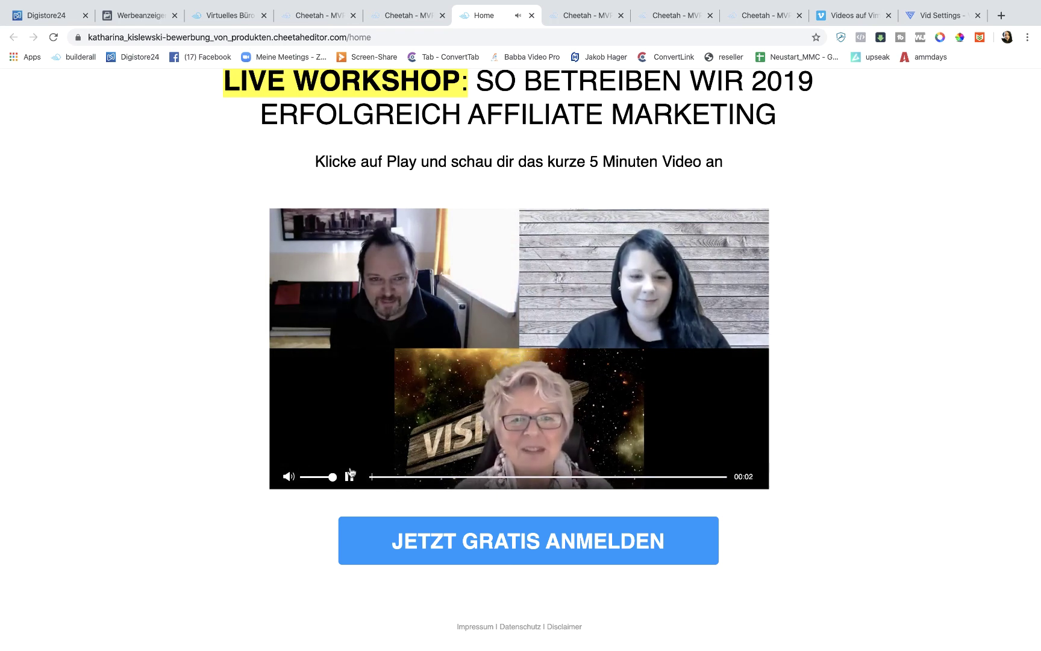
{"action": "left_click", "coordinate": [349, 475]}
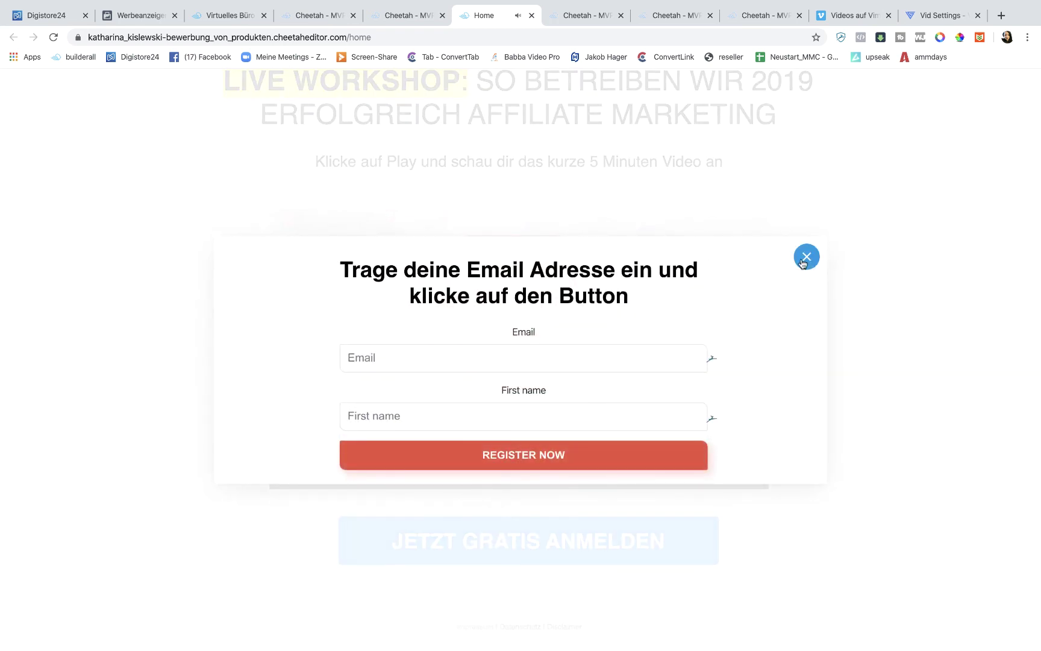
{"action": "left_click", "coordinate": [805, 258]}
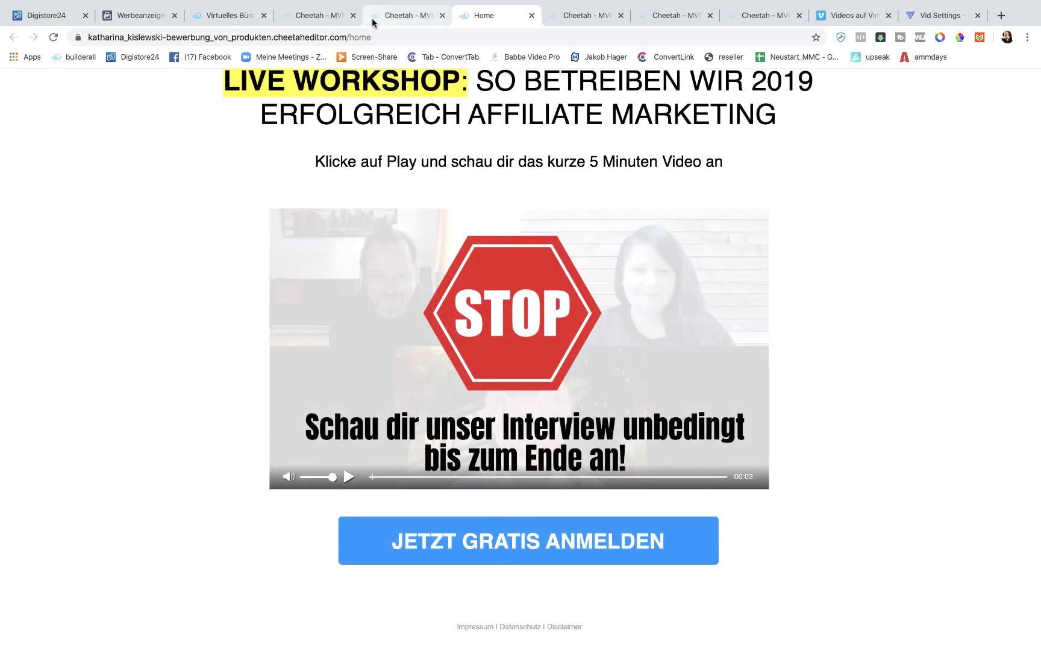
Reopen the Home page for editing and give the "JETZT GRATIS ANMELDEN" button an endlessly repeating pulse animation
{"action": "left_click", "coordinate": [414, 20]}
{"action": "left_click", "coordinate": [427, 322]}
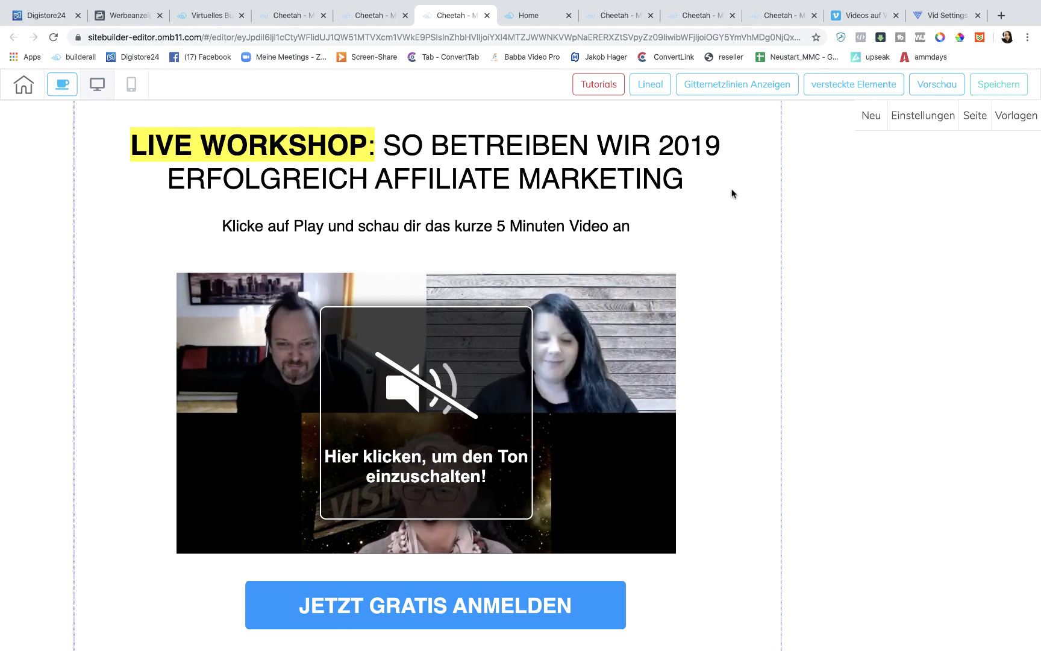
{"action": "scroll", "coordinate": [732, 193], "scroll_direction": "down", "scroll_amount": 2}
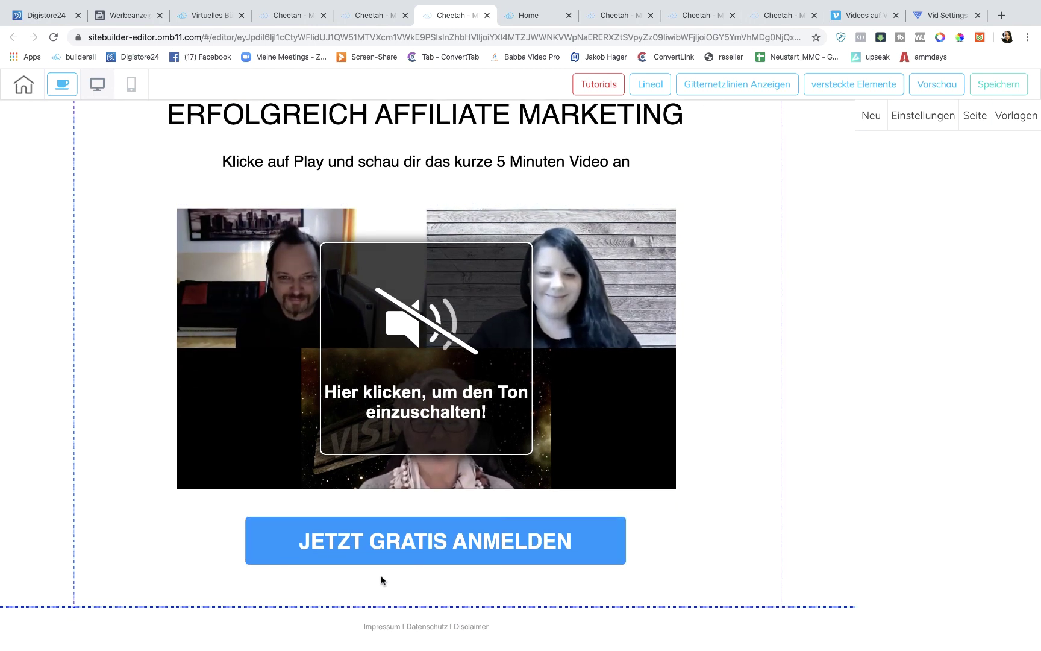
{"action": "left_click", "coordinate": [368, 542]}
{"action": "left_click", "coordinate": [952, 403]}
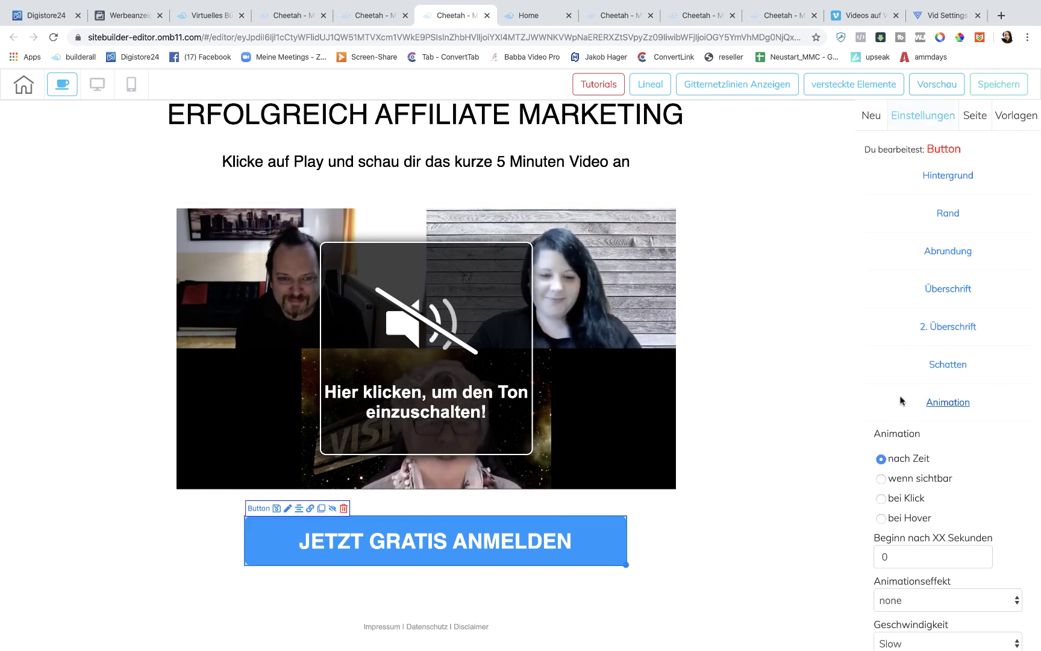
{"action": "scroll", "coordinate": [858, 352], "scroll_direction": "down", "scroll_amount": 2}
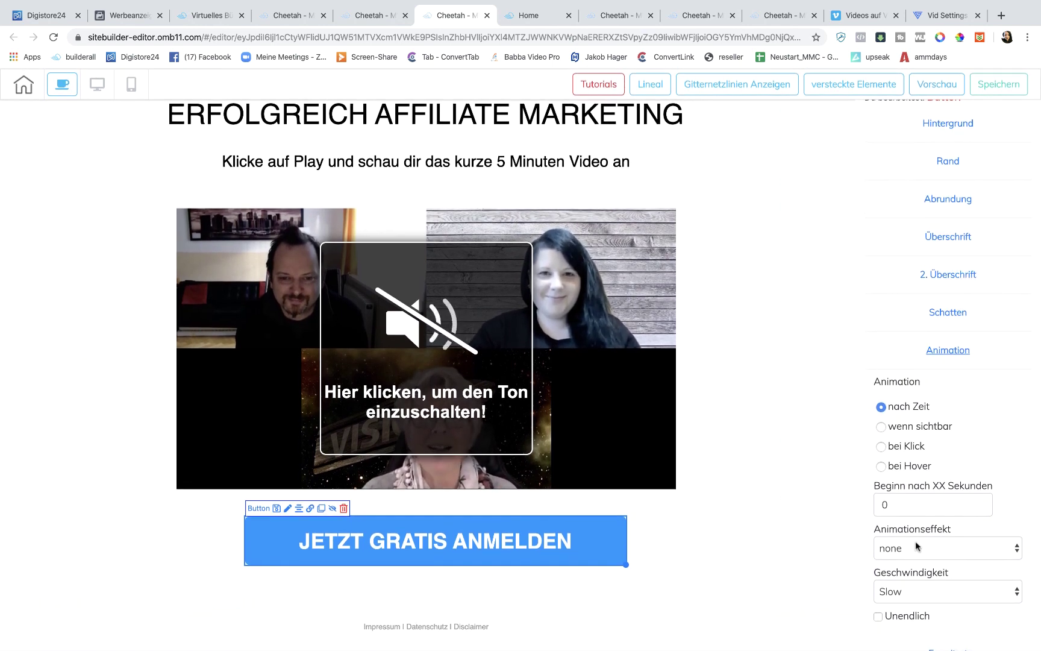
{"action": "left_click", "coordinate": [916, 543]}
{"action": "key", "text": "Escape"}
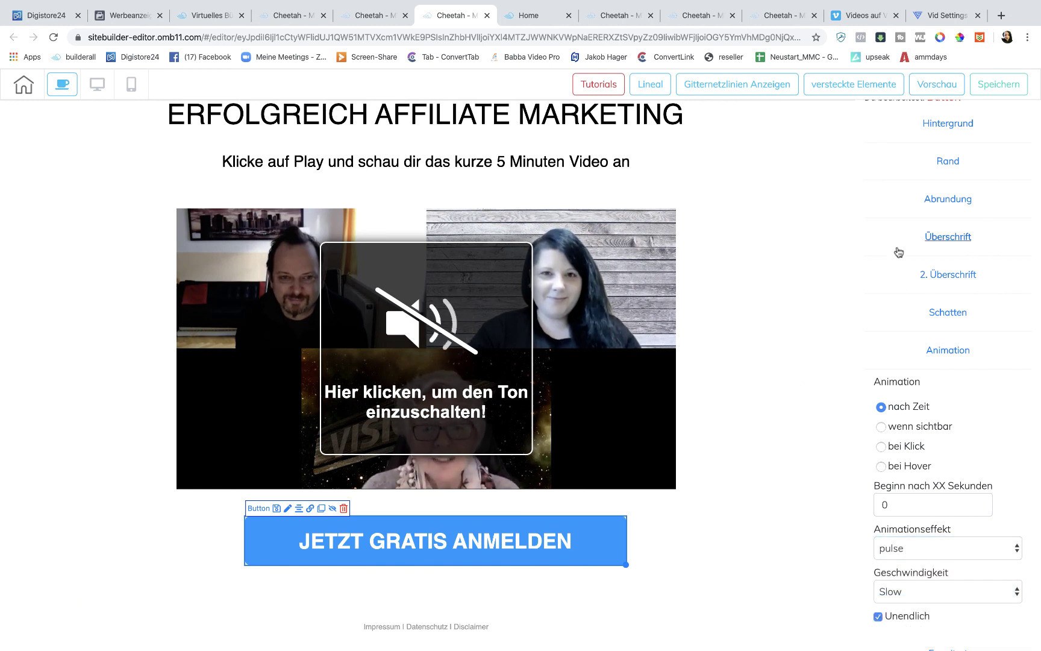
Save and publish the page, then reload the live version to check the button's animation
{"action": "left_click", "coordinate": [994, 86]}
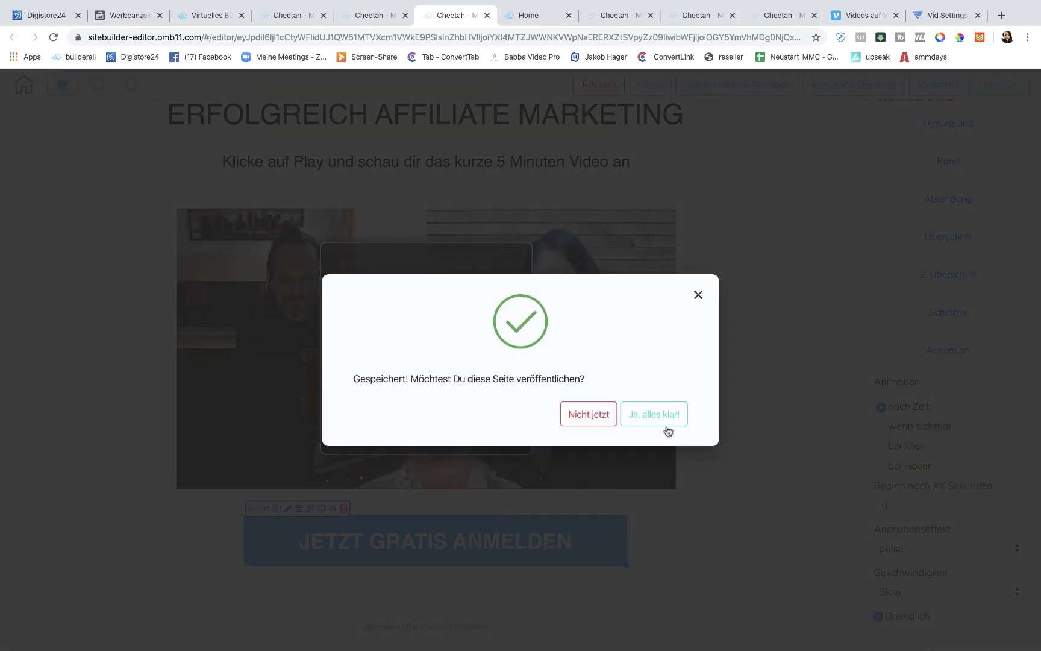
{"action": "left_click", "coordinate": [662, 416]}
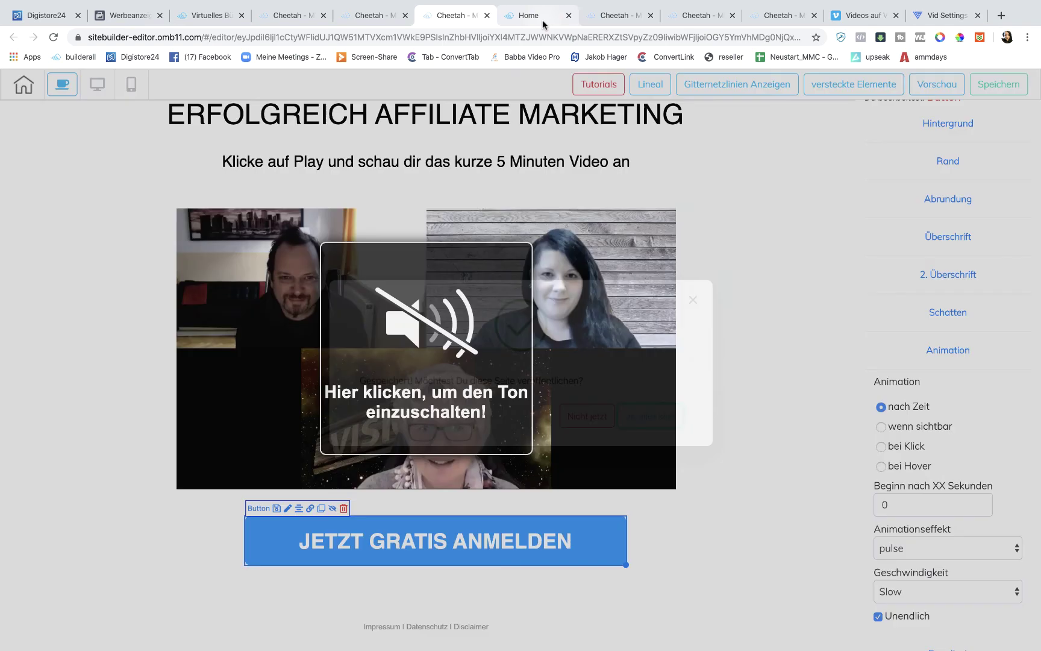
{"action": "left_click", "coordinate": [543, 23]}
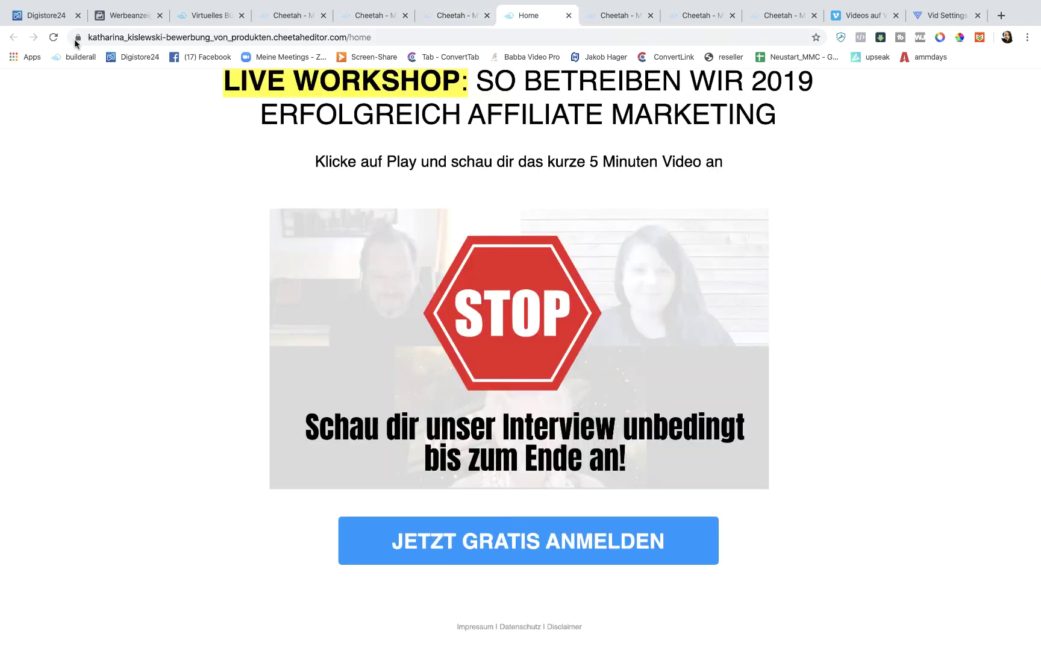
{"action": "left_click", "coordinate": [48, 37]}
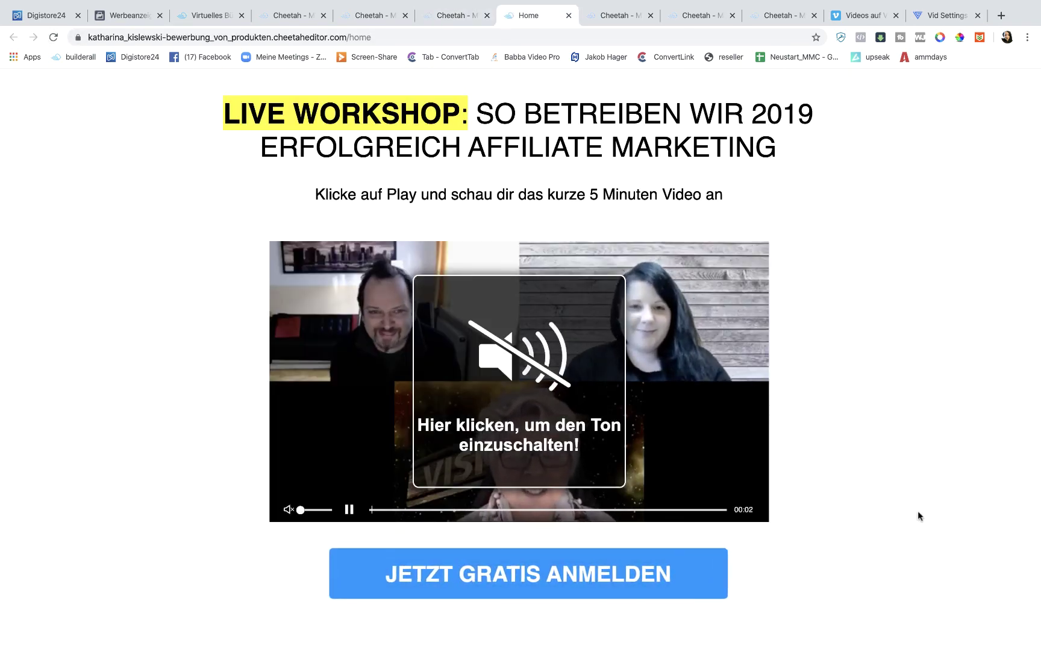
Back in the page editor, set the "JETZT GRATIS ANMELDEN" button's animation to start "wenn sichtbar"
{"action": "left_click", "coordinate": [452, 15]}
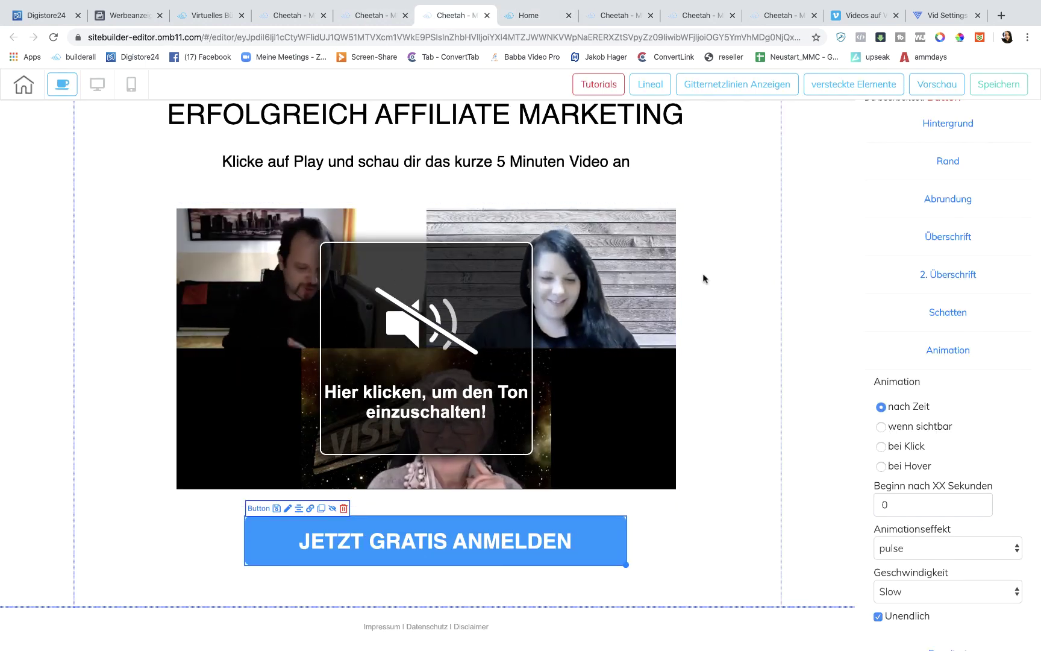
{"action": "scroll", "coordinate": [712, 387], "scroll_direction": "up", "scroll_amount": 2}
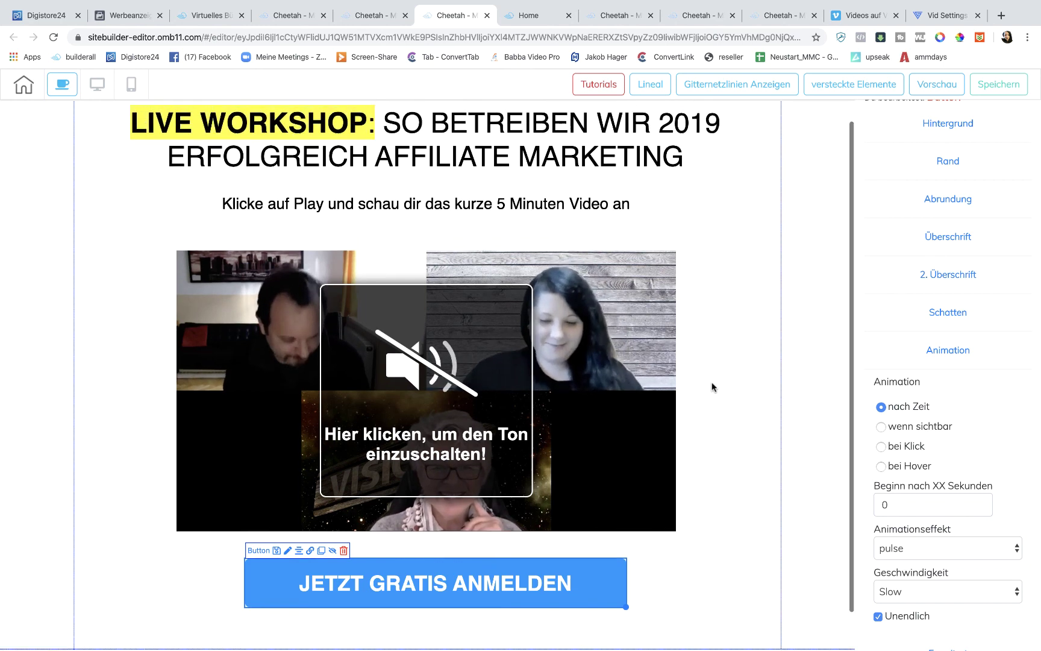
{"action": "scroll", "coordinate": [712, 387], "scroll_direction": "down", "scroll_amount": 2}
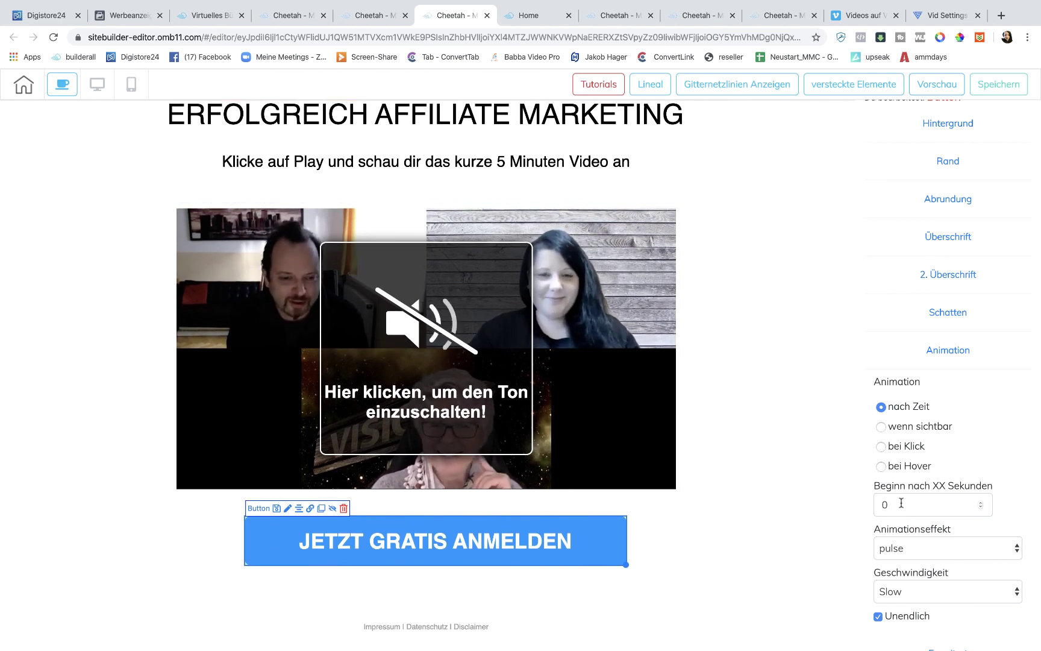
{"action": "left_click", "coordinate": [881, 427]}
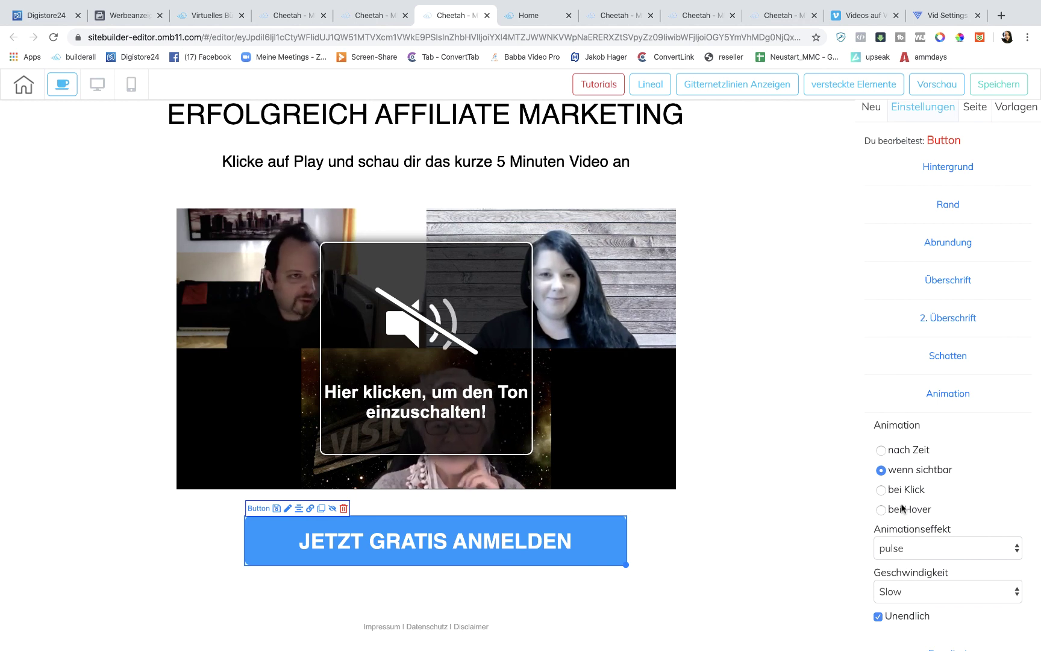
Set the "JETZT GRATIS ANMELDEN" button's animation to start "nach Zeit"
{"action": "left_click", "coordinate": [881, 450]}
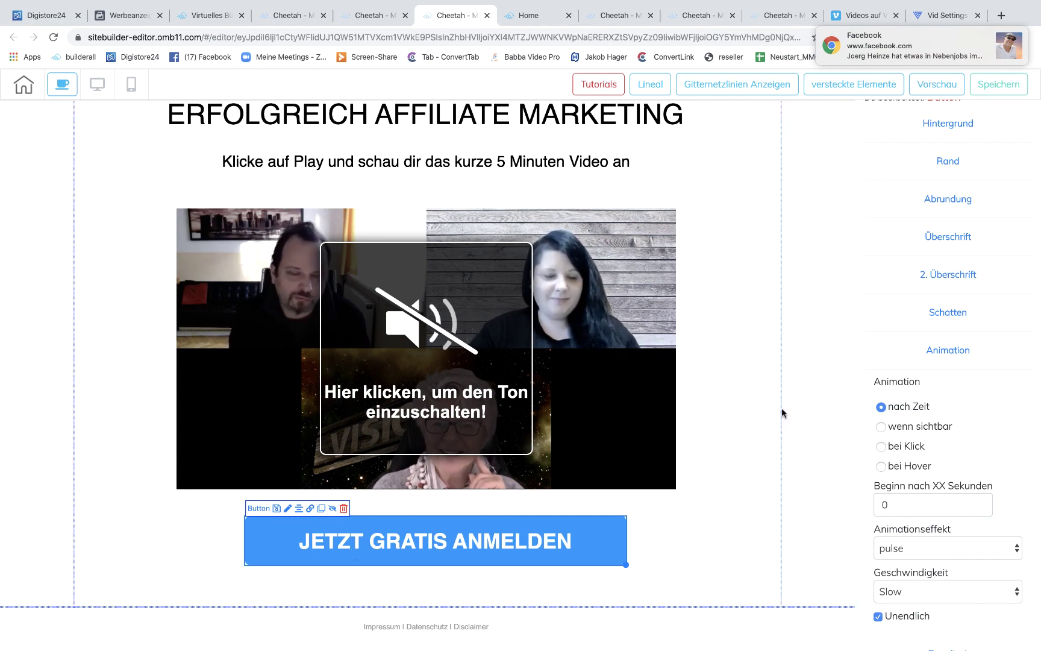
{"action": "scroll", "coordinate": [782, 407], "scroll_direction": "up", "scroll_amount": 1}
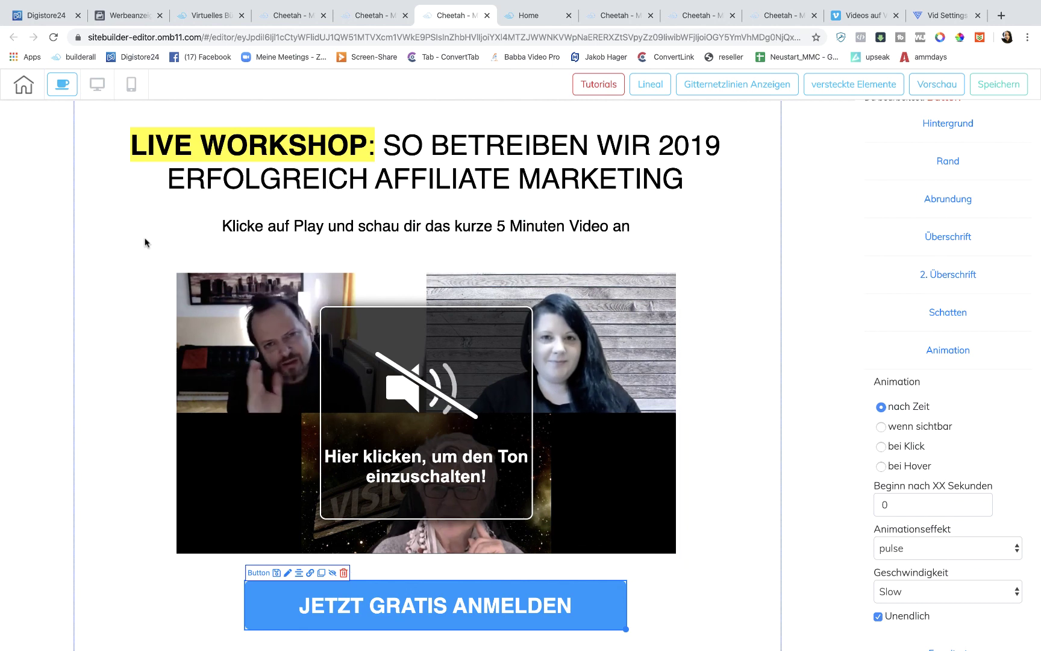
In the website settings of "Bewerbung von Produkten", examine the script fields, including the Facebook Pixel and analytics scripts
{"action": "left_click", "coordinate": [355, 13]}
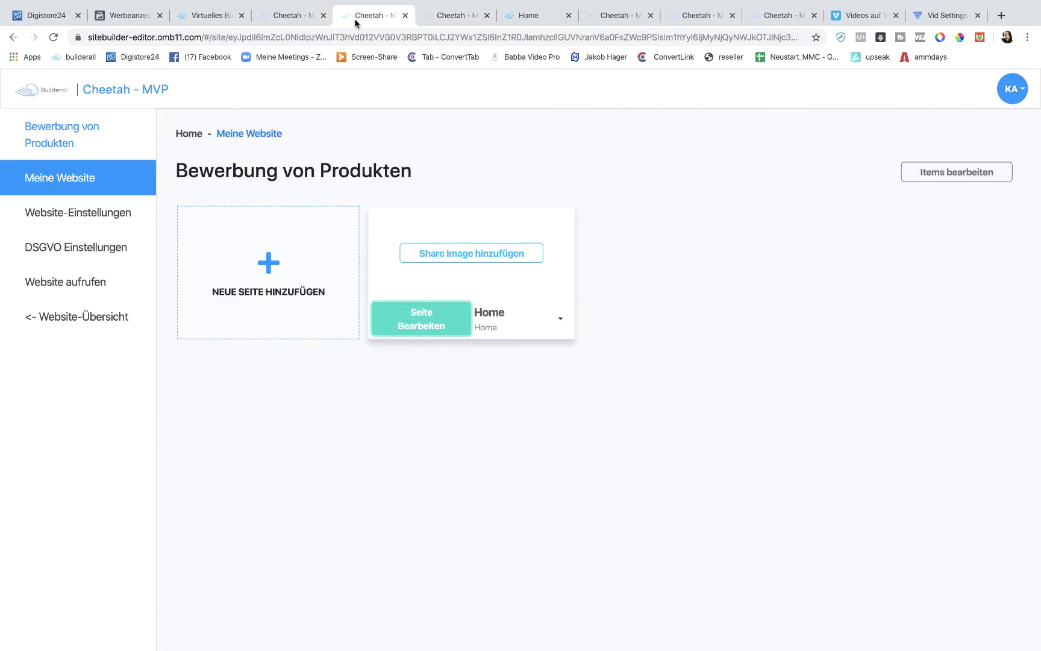
{"action": "left_click", "coordinate": [61, 228]}
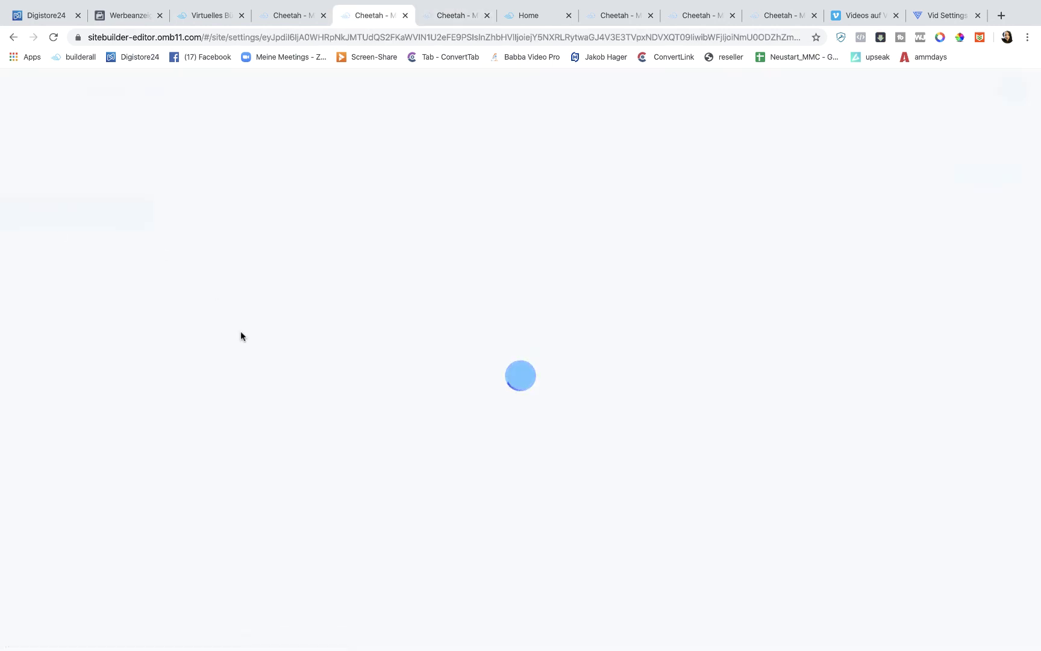
{"action": "scroll", "coordinate": [296, 382], "scroll_direction": "down", "scroll_amount": 2}
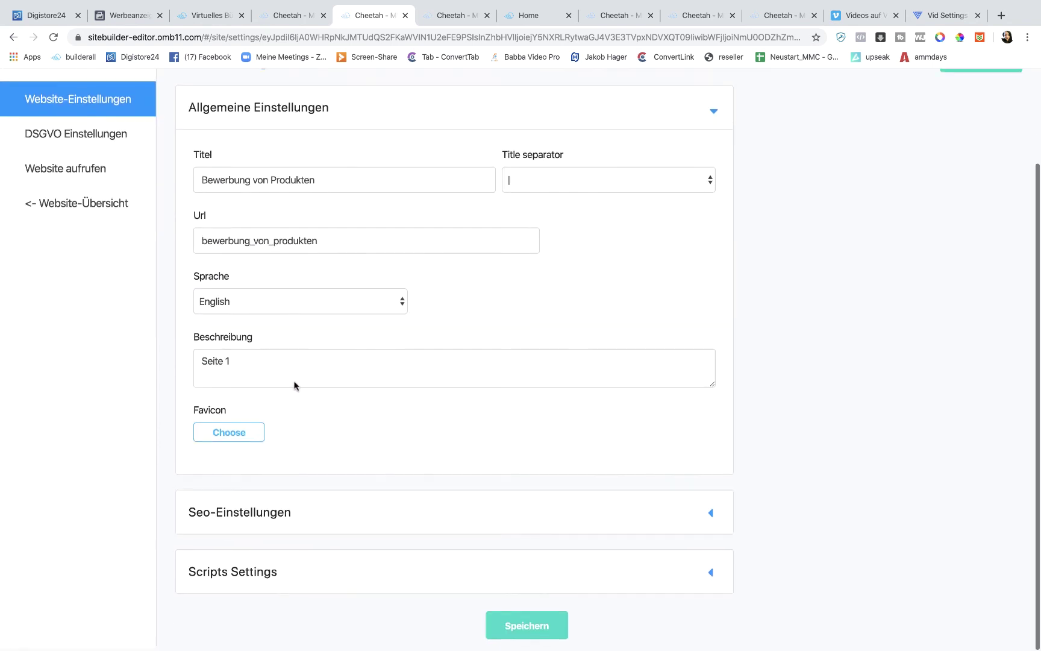
{"action": "left_click", "coordinate": [280, 570]}
{"action": "scroll", "coordinate": [283, 443], "scroll_direction": "down", "scroll_amount": 8}
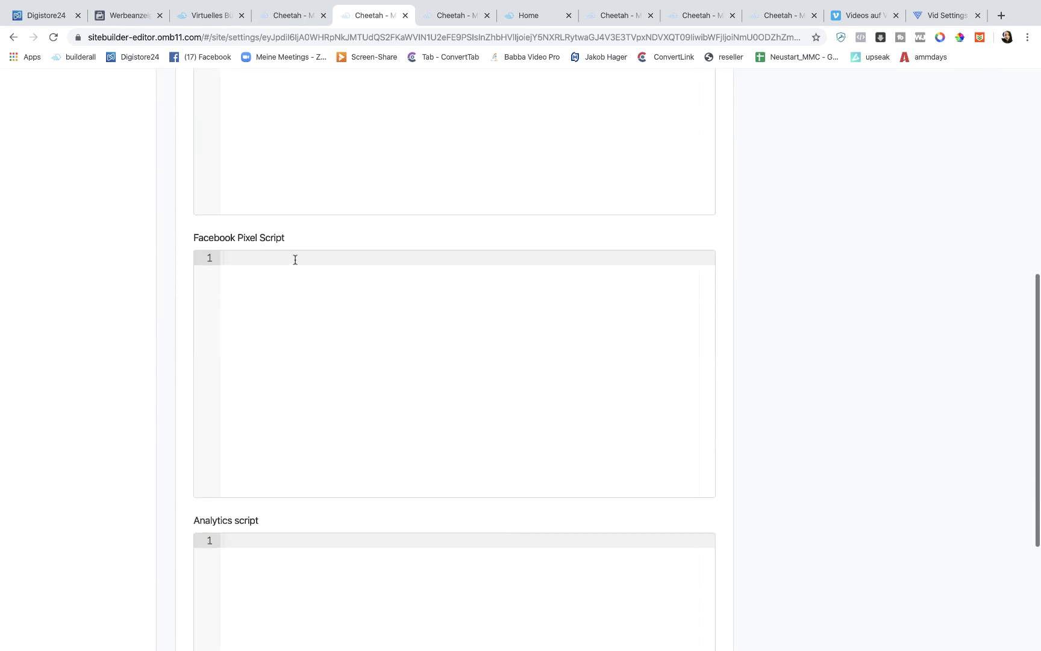
{"action": "scroll", "coordinate": [351, 498], "scroll_direction": "up", "scroll_amount": 10}
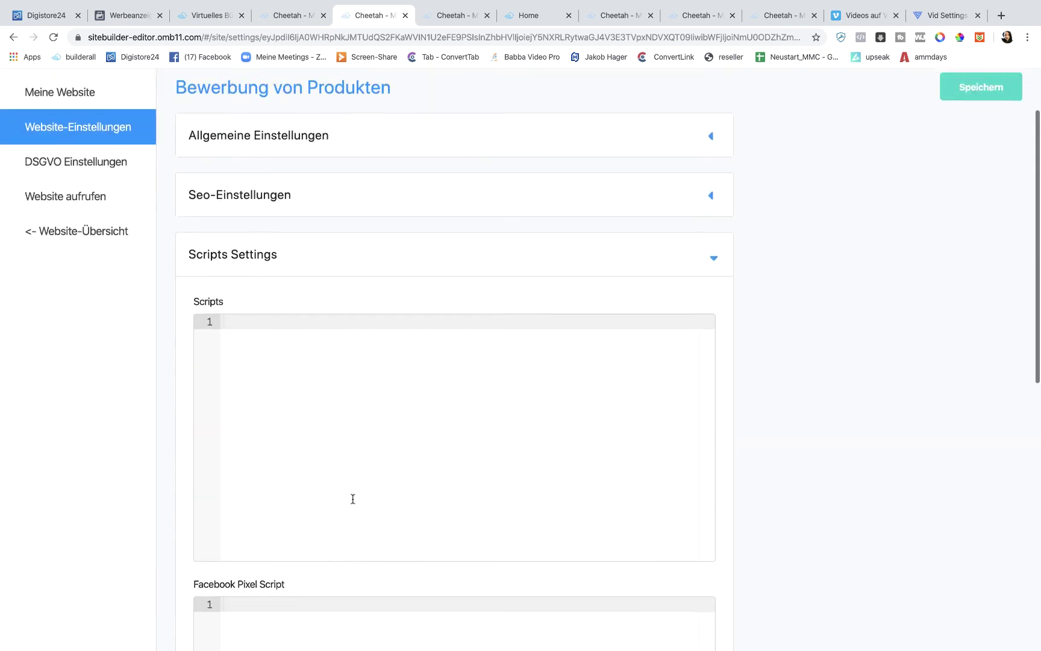
Activate the cookie banner in the site's DSGVO settings and expand its "Texte" section
{"action": "left_click", "coordinate": [32, 246]}
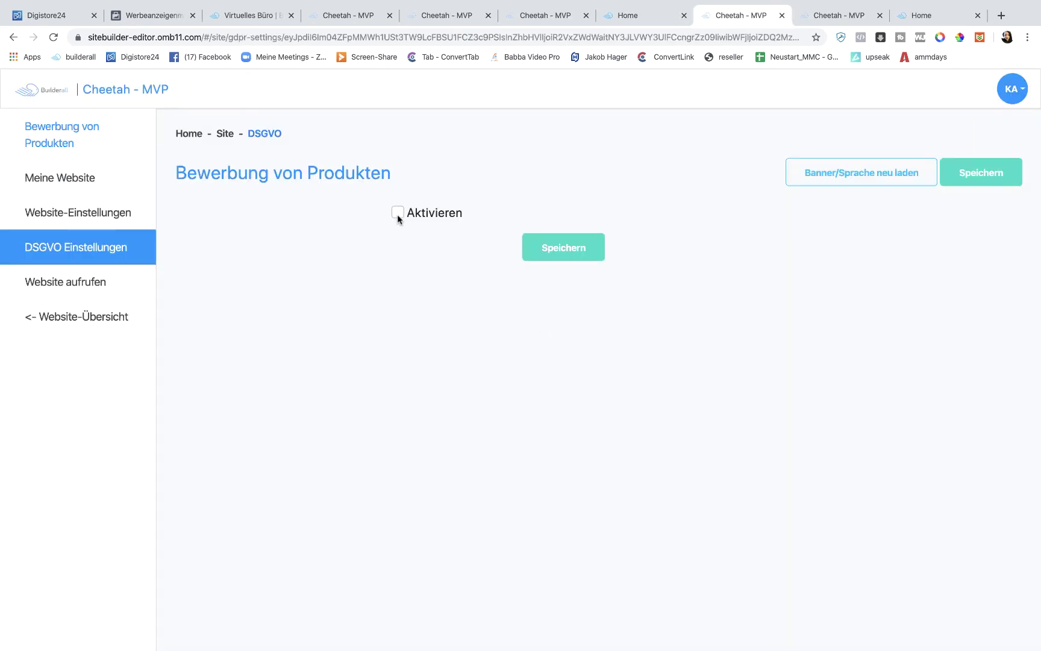
{"action": "left_click", "coordinate": [397, 214]}
{"action": "left_click", "coordinate": [429, 282]}
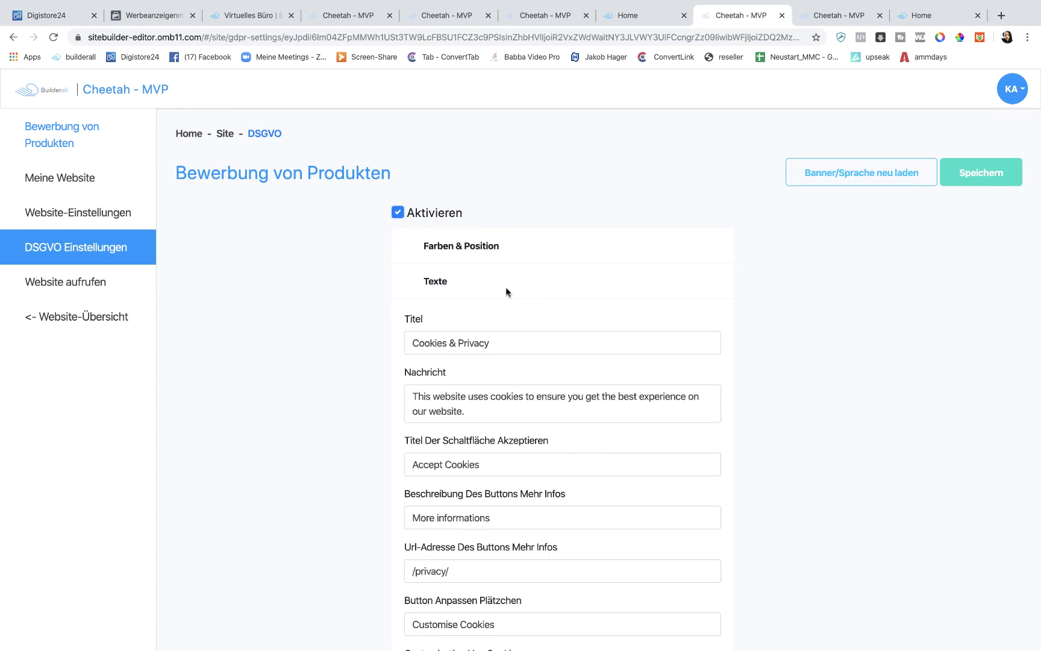
{"action": "scroll", "coordinate": [553, 300], "scroll_direction": "down", "scroll_amount": 3}
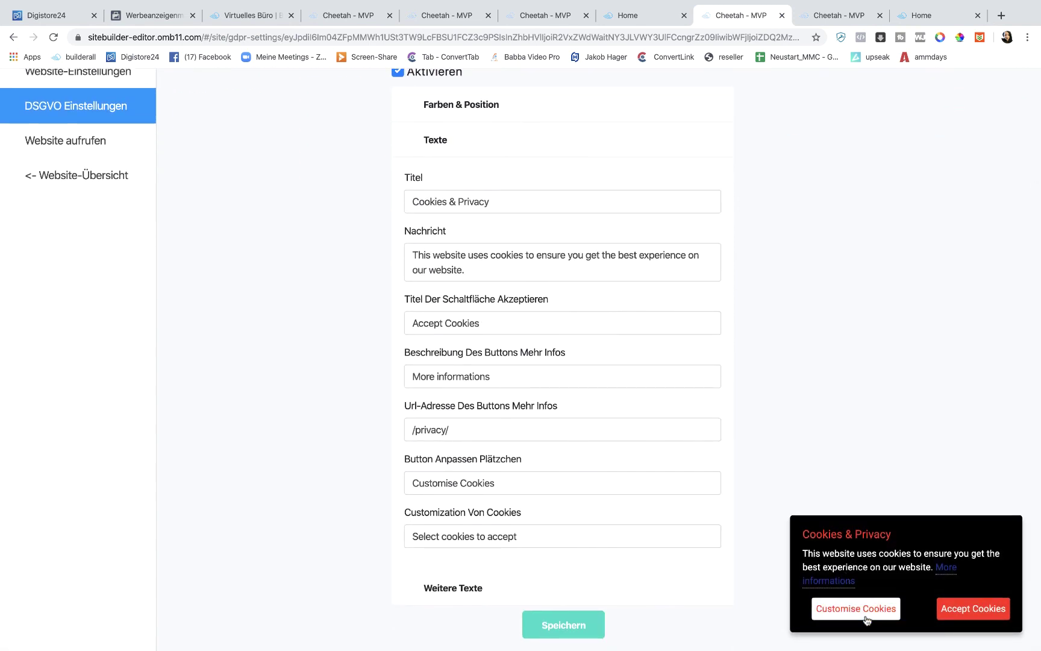
Expand the cookie choices in the banner preview and review the banner's text settings
{"action": "left_click", "coordinate": [866, 618]}
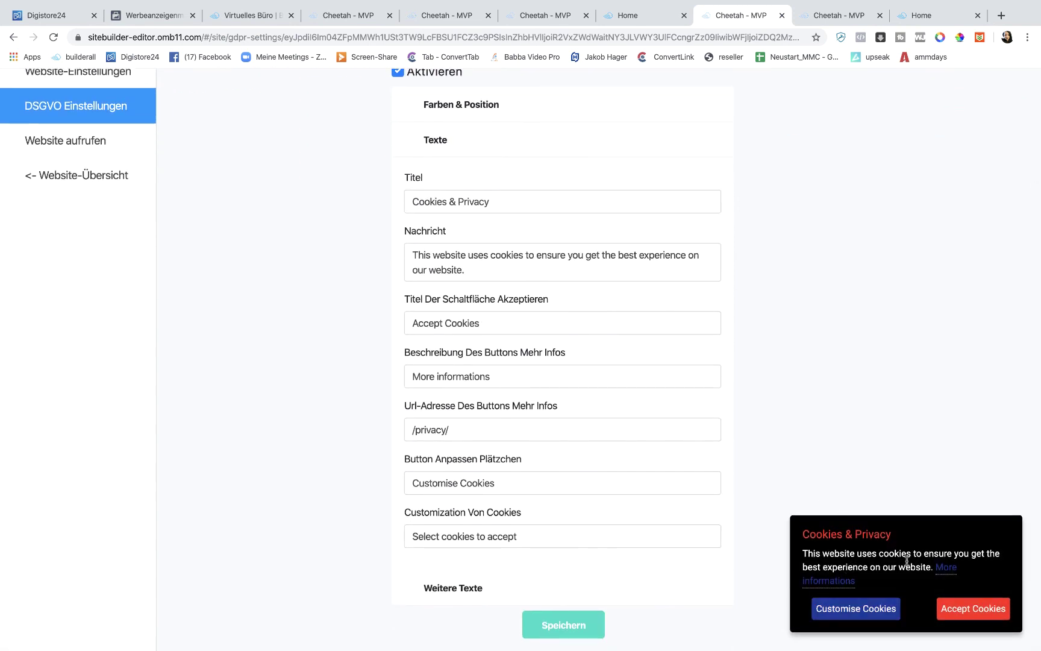
{"action": "left_click", "coordinate": [854, 610]}
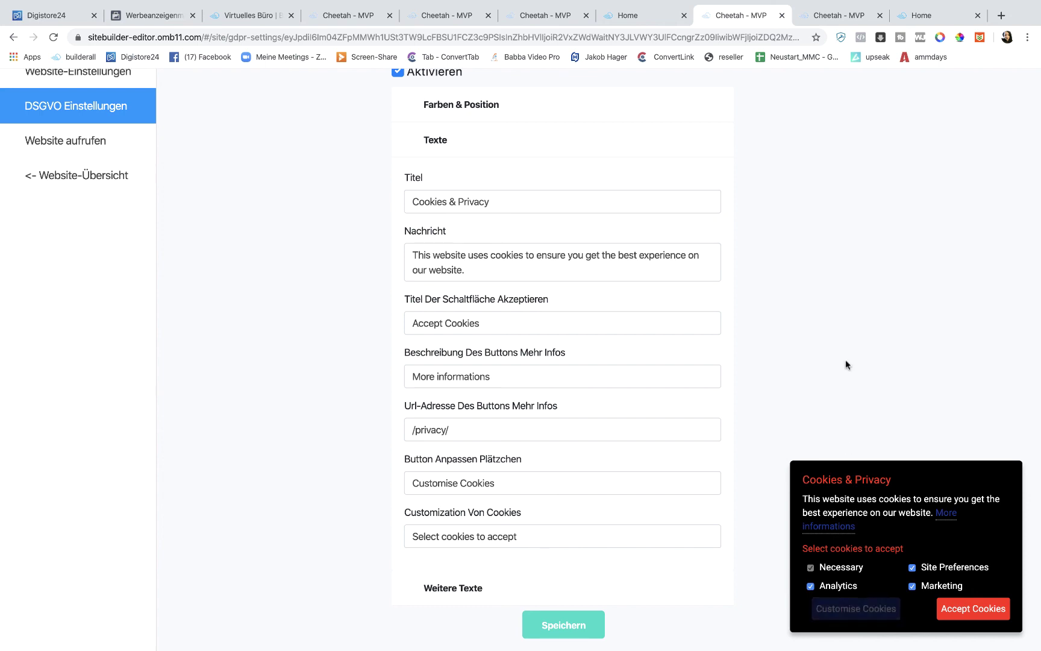
{"action": "scroll", "coordinate": [484, 246], "scroll_direction": "up", "scroll_amount": 2}
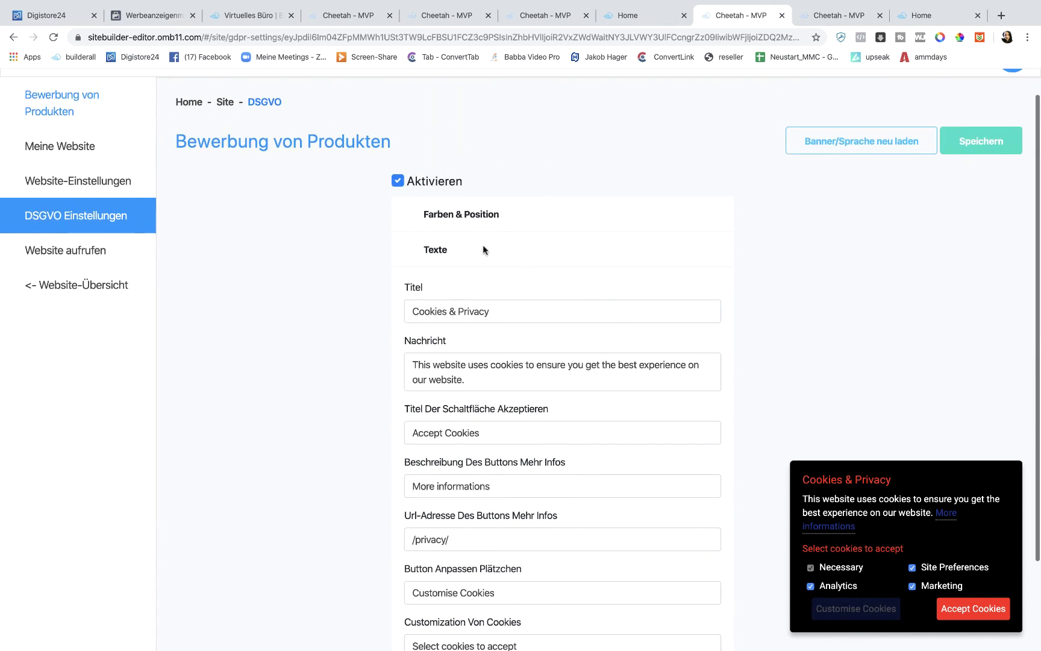
{"action": "scroll", "coordinate": [487, 244], "scroll_direction": "down", "scroll_amount": 4}
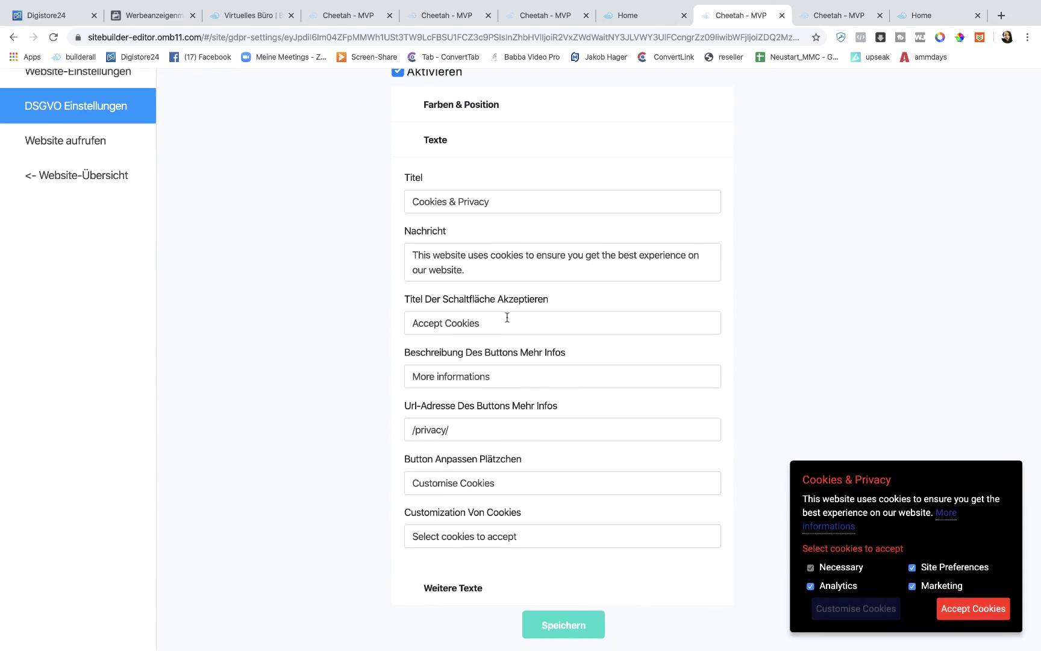
{"action": "scroll", "coordinate": [507, 318], "scroll_direction": "up", "scroll_amount": 3}
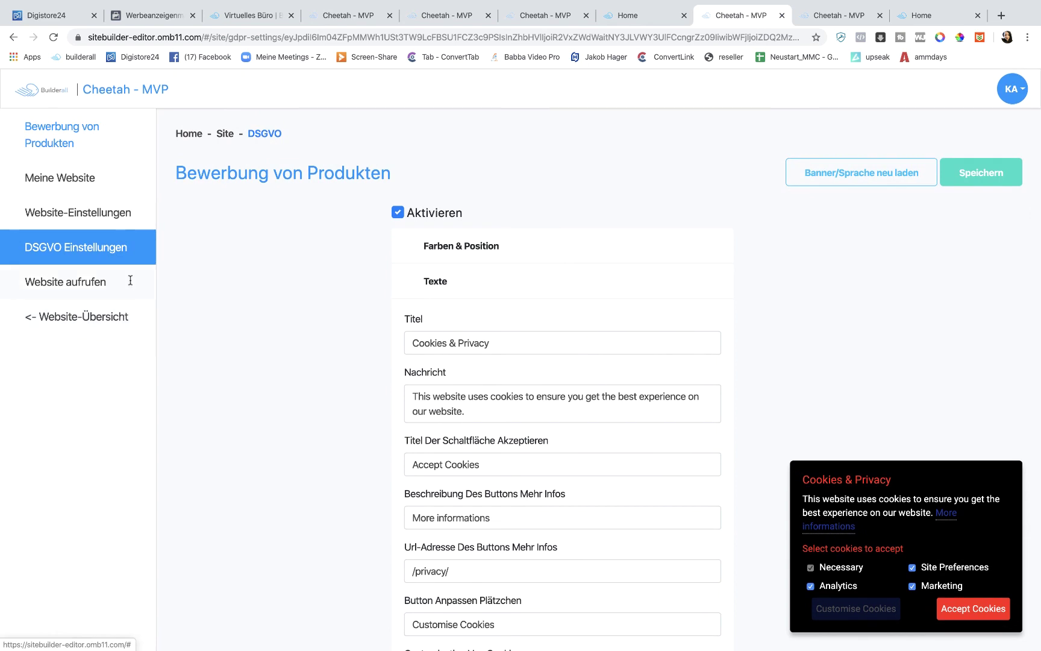